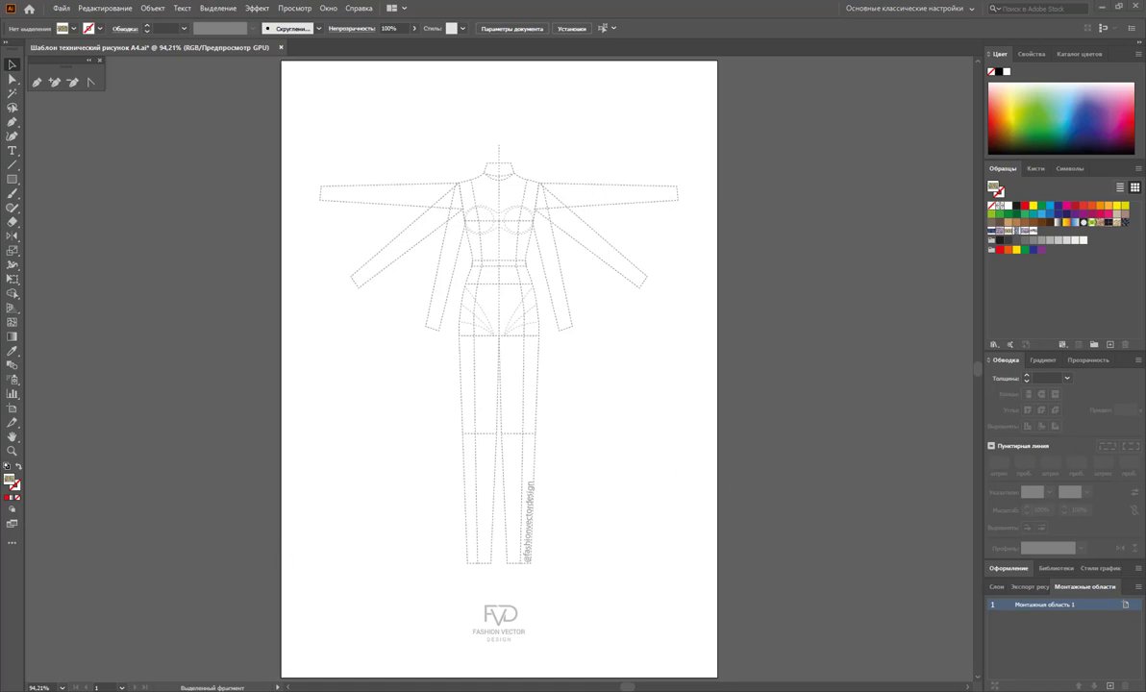
# Switch to the Chrome window showing the 'ВЯЗАНИЕ. СПИЦЫ' knitting-pattern pin
pyautogui.click(154, 639)
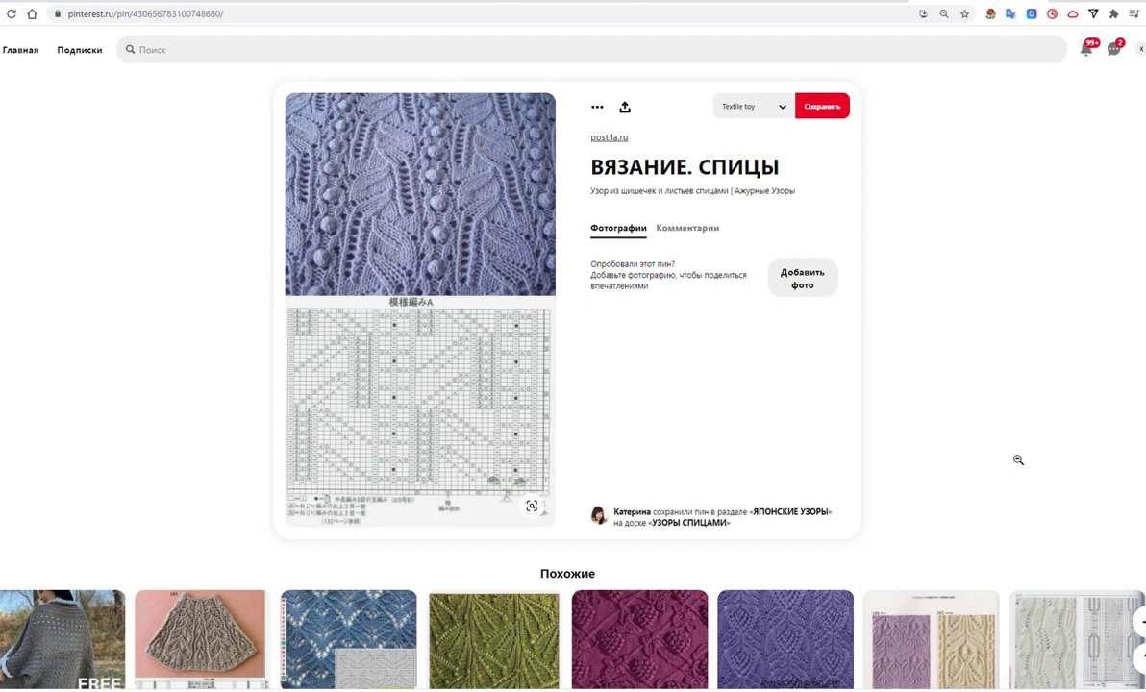
# Scroll through the Похожие grid of similar knitted stitch-pattern pins for reference
pyautogui.scroll(-2, 1020, 459)
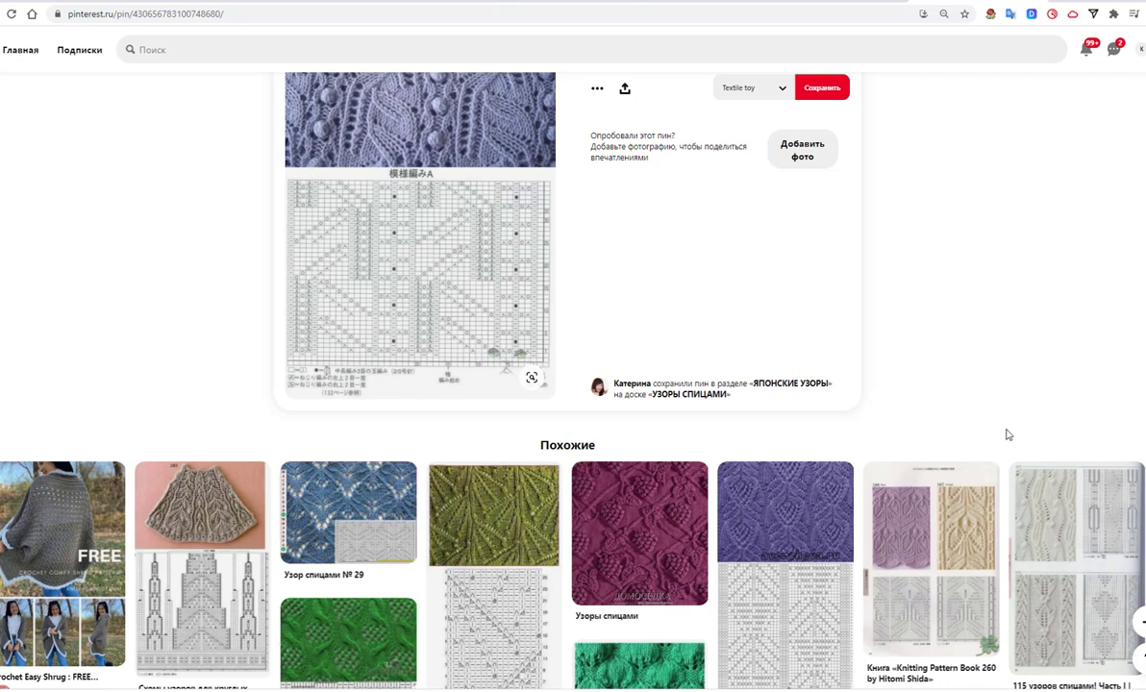
pyautogui.scroll(-1, 966, 424)
pyautogui.scroll(-2, 967, 423)
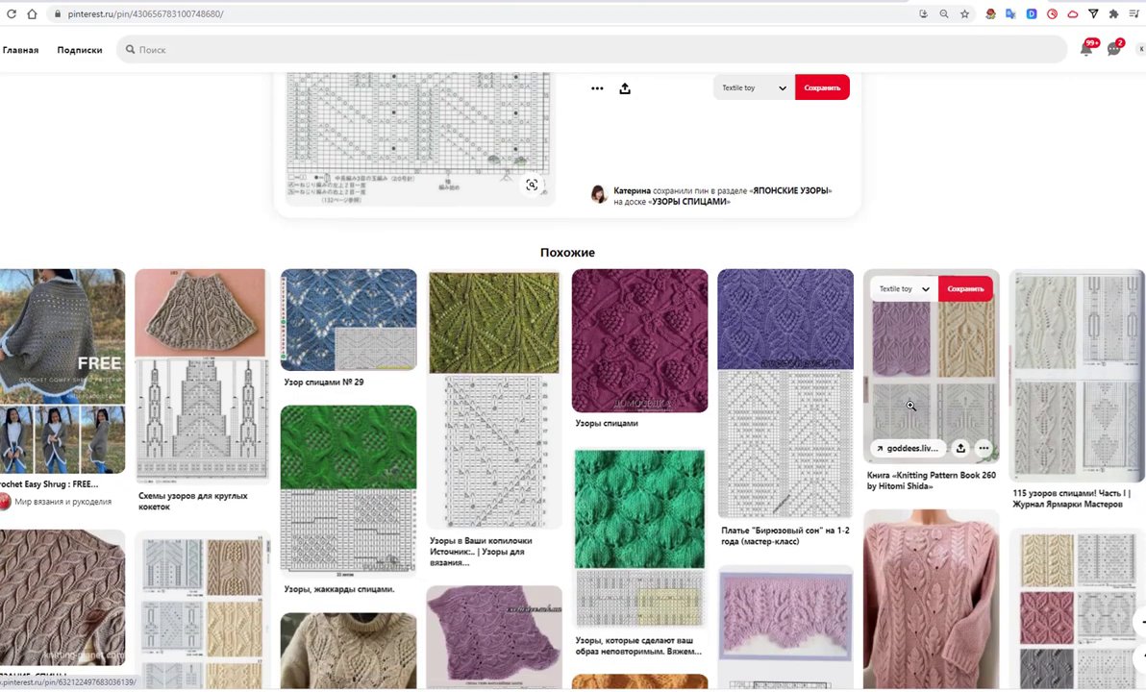
pyautogui.scroll(-1, 908, 399)
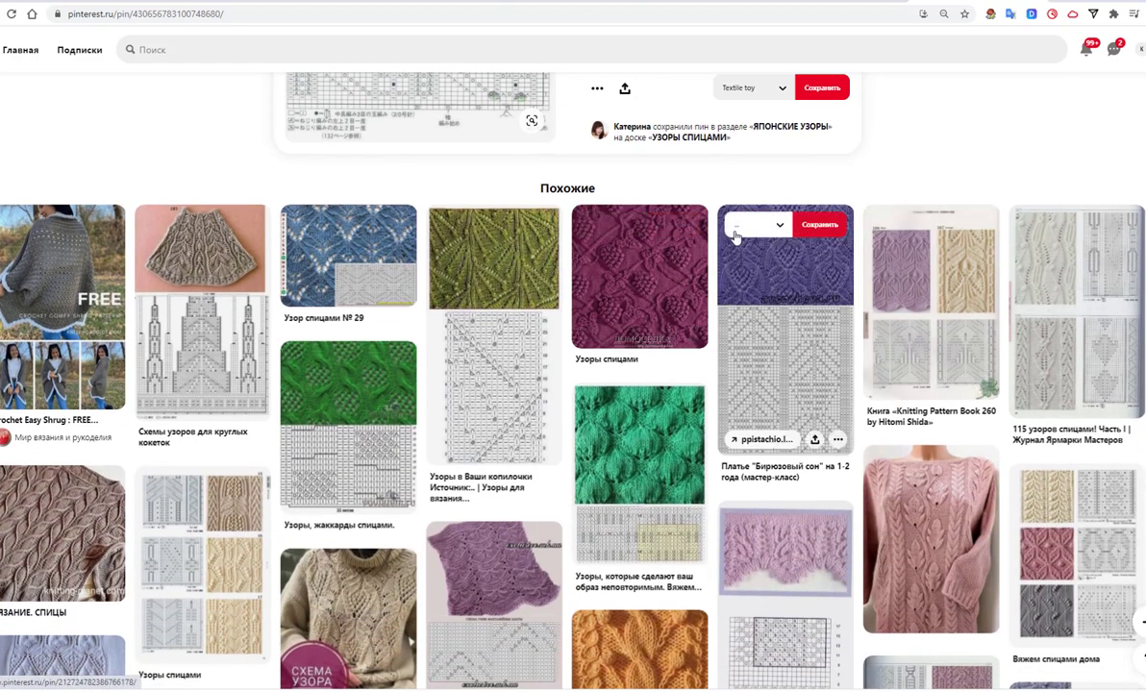
pyautogui.scroll(-3, 738, 499)
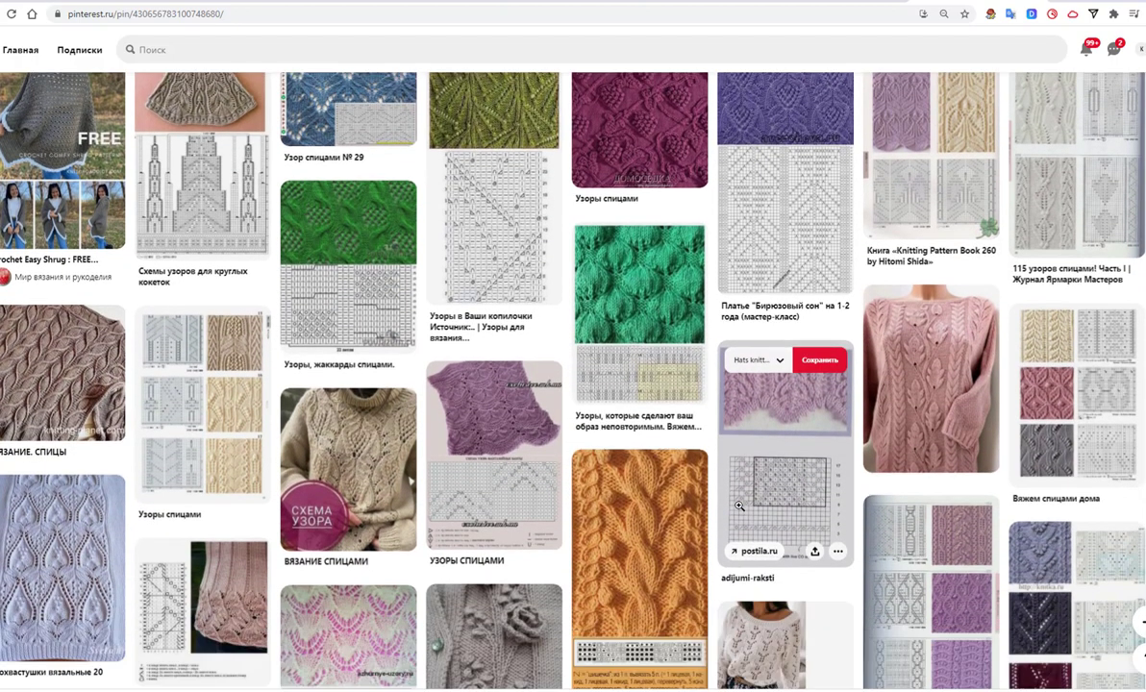
pyautogui.scroll(-1, 738, 499)
pyautogui.scroll(-3, 738, 499)
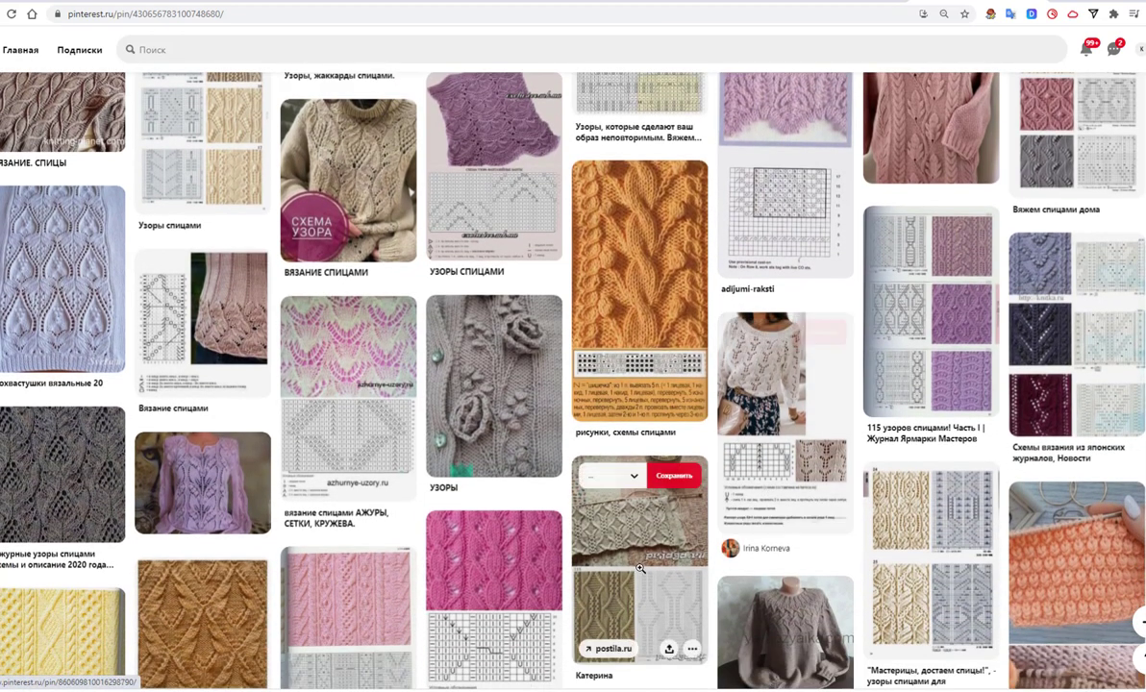
pyautogui.scroll(-2, 634, 542)
pyautogui.scroll(-1, 634, 543)
pyautogui.scroll(-1, 731, 577)
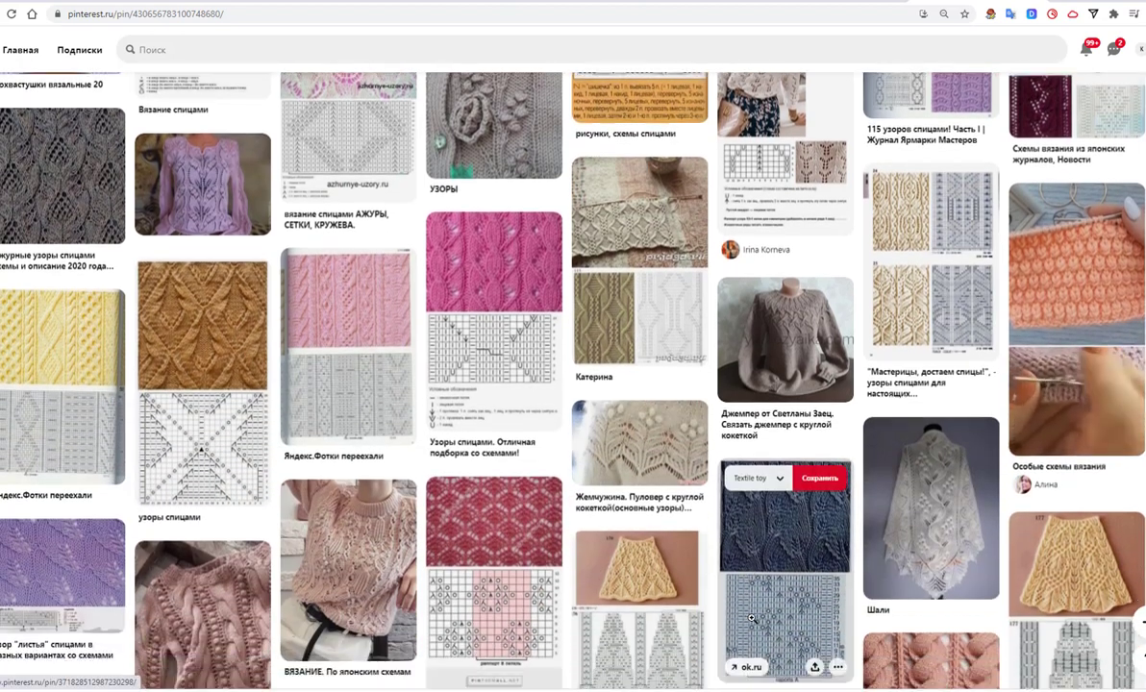
pyautogui.scroll(-1, 796, 634)
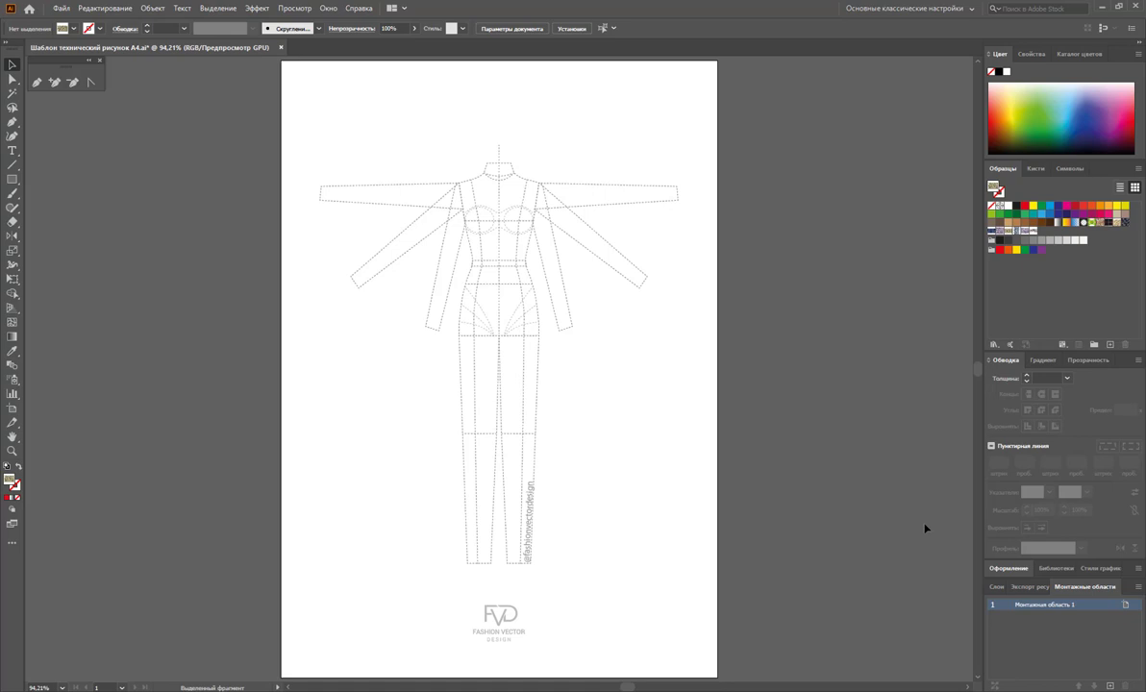
# Delete the right and left sleeves from the body template
pyautogui.click(997, 588)
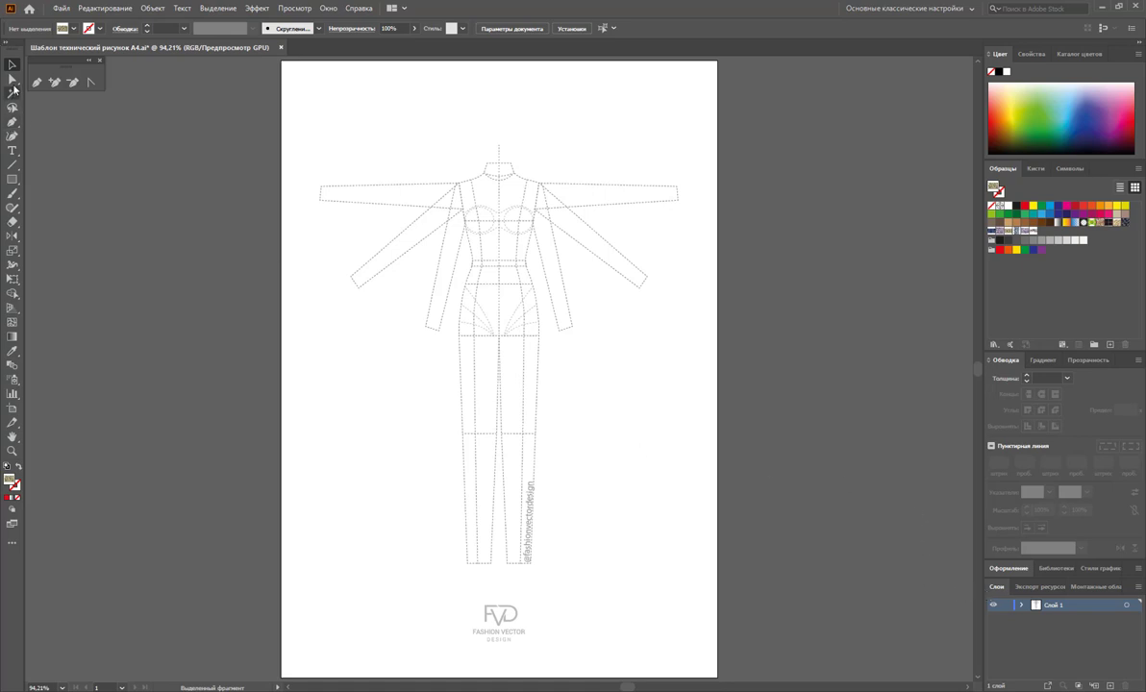
pyautogui.click(13, 79)
pyautogui.moveTo(642, 141); pyautogui.dragTo(605, 276)
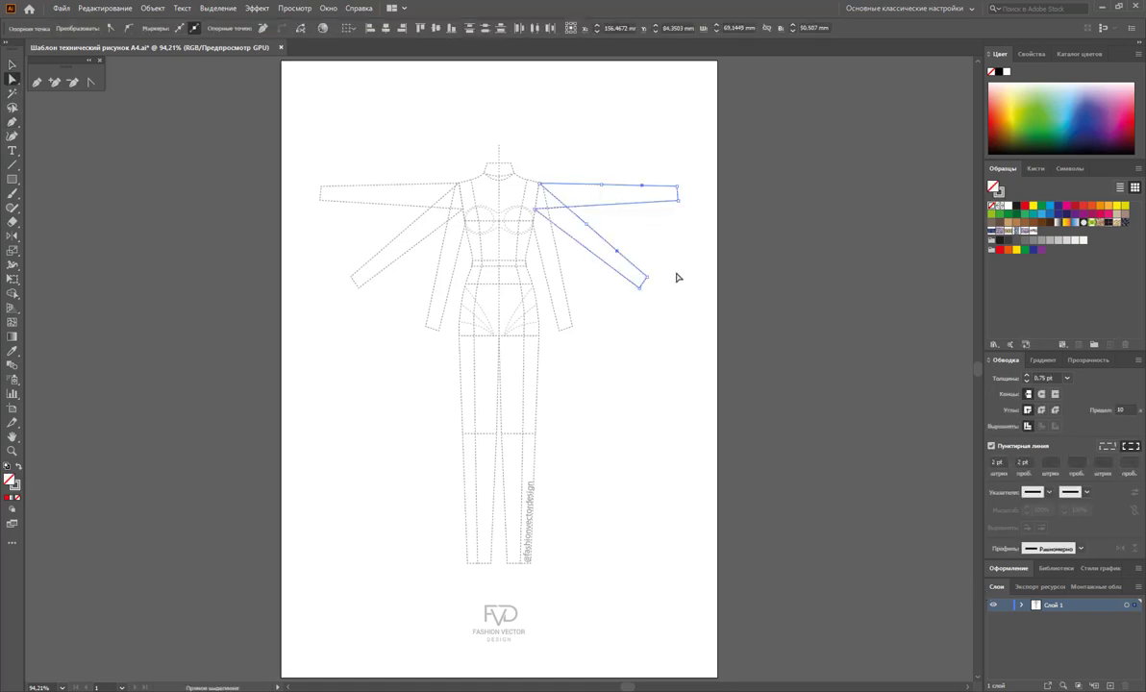
pyautogui.press('Delete')
pyautogui.moveTo(281, 106); pyautogui.dragTo(352, 266)
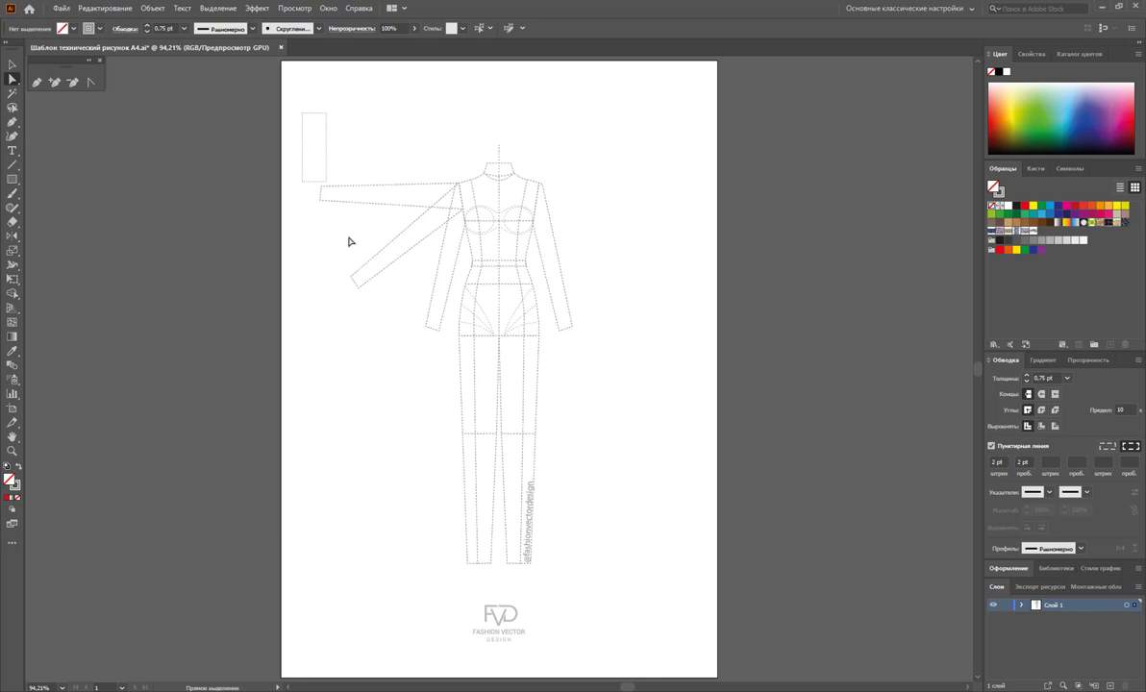
pyautogui.press('Delete')
pyautogui.click(381, 301)
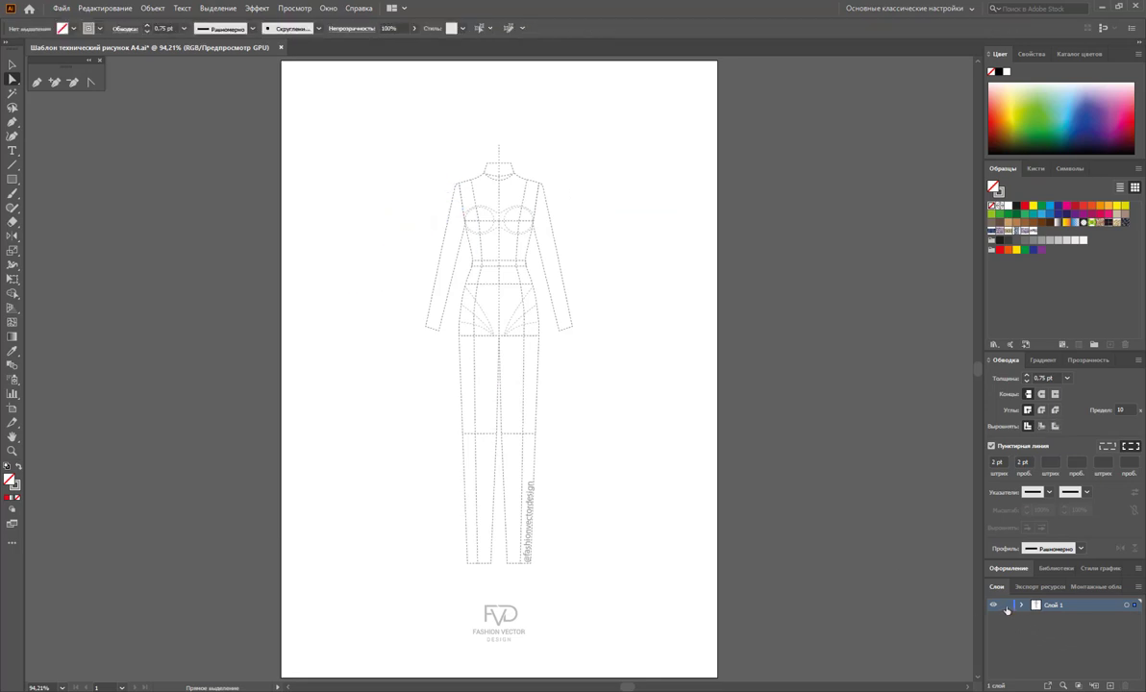
# Lock Слой 1, set the stroke colour to black, and add a new layer above
pyautogui.click(1006, 606)
pyautogui.click(16, 488)
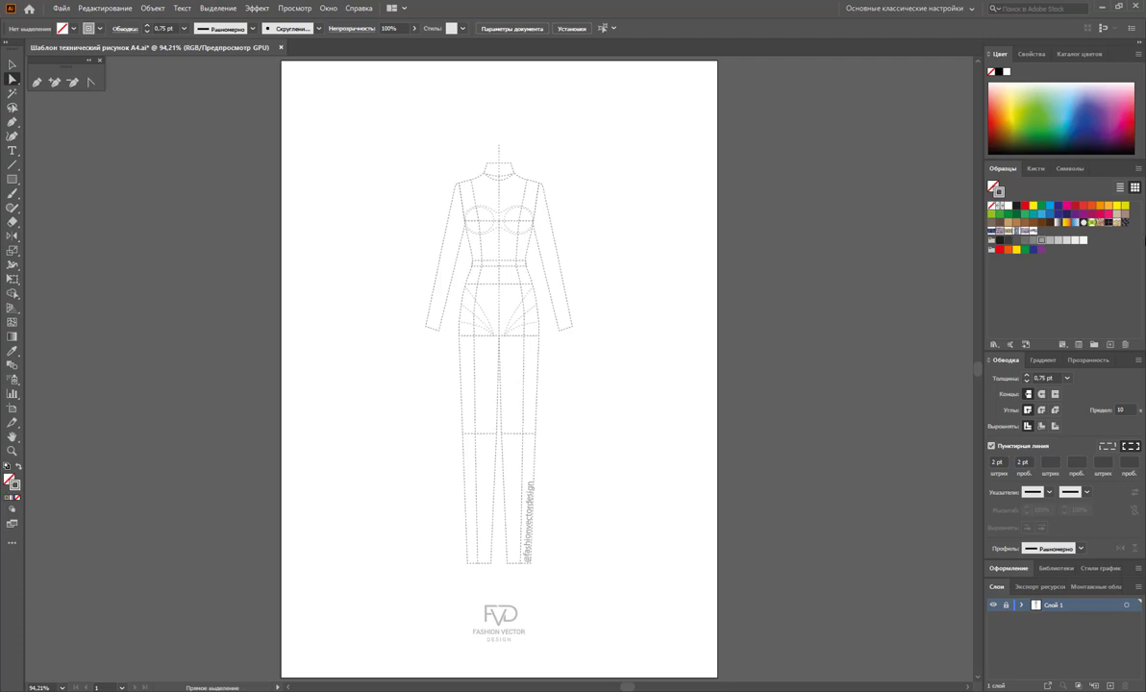
pyautogui.click(1015, 206)
pyautogui.click(1111, 686)
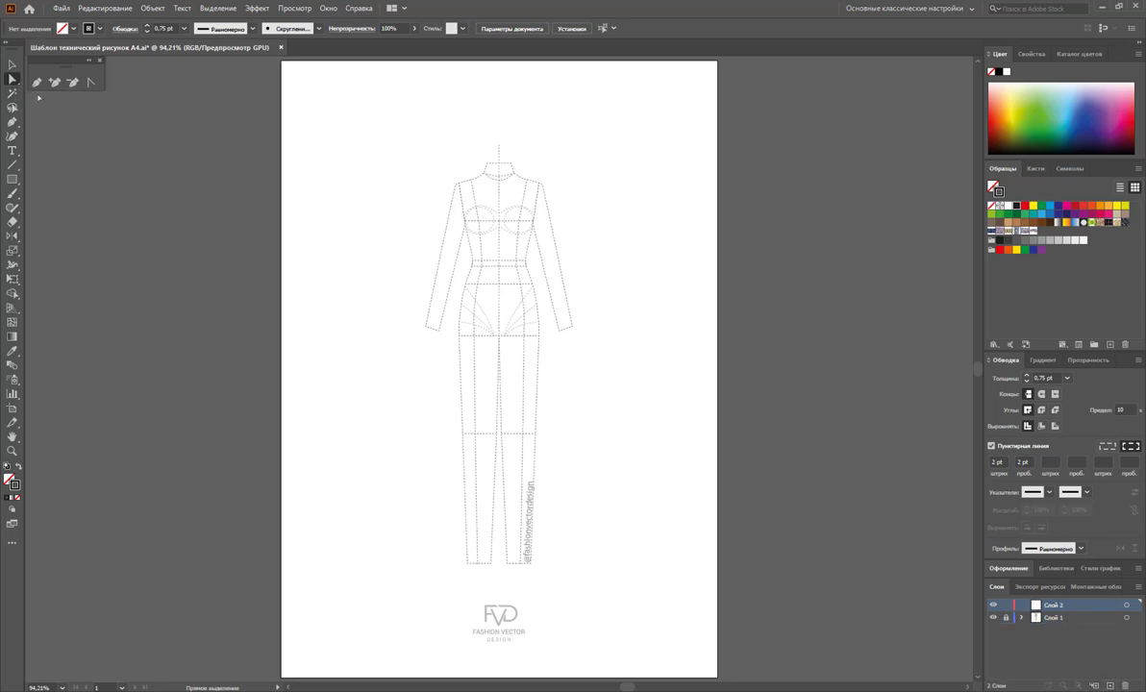
# Set a solid 1 pt stroke with Dashed Line off and zoom in on the chest
pyautogui.click(36, 81)
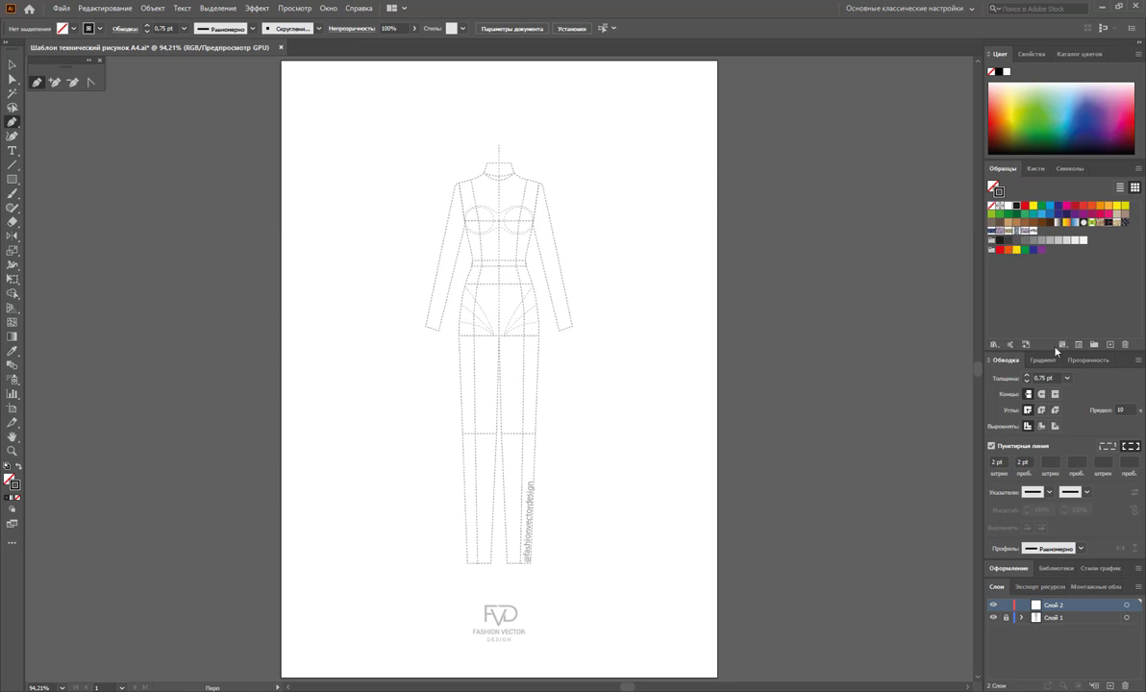
pyautogui.click(1067, 380)
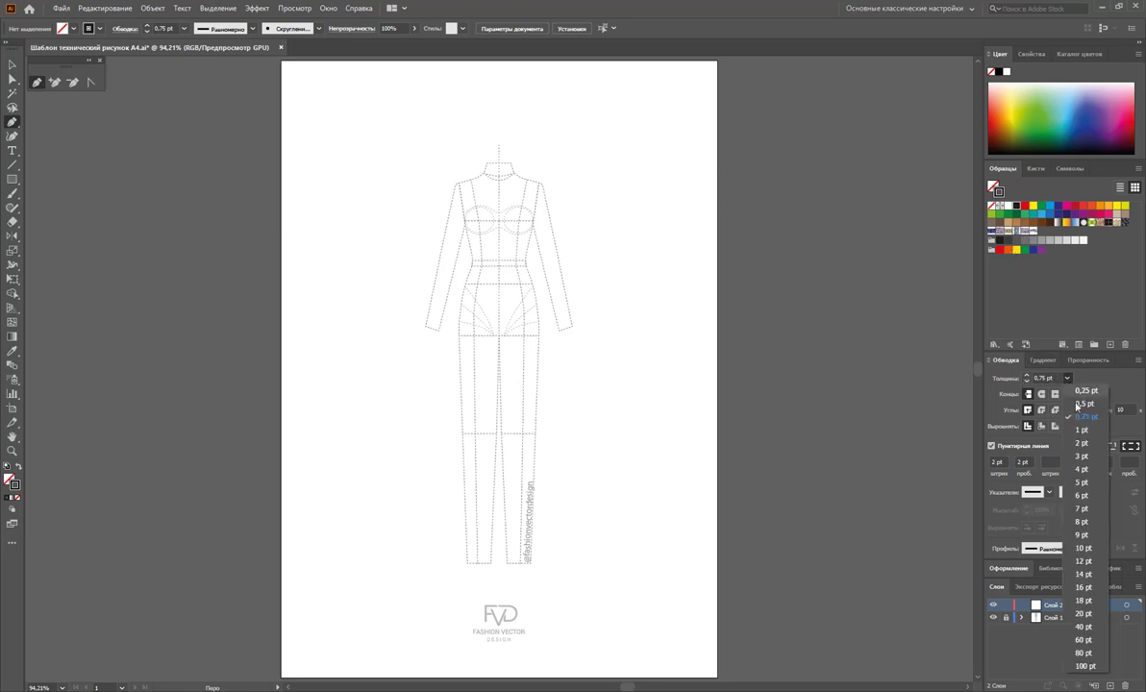
pyautogui.click(1017, 404)
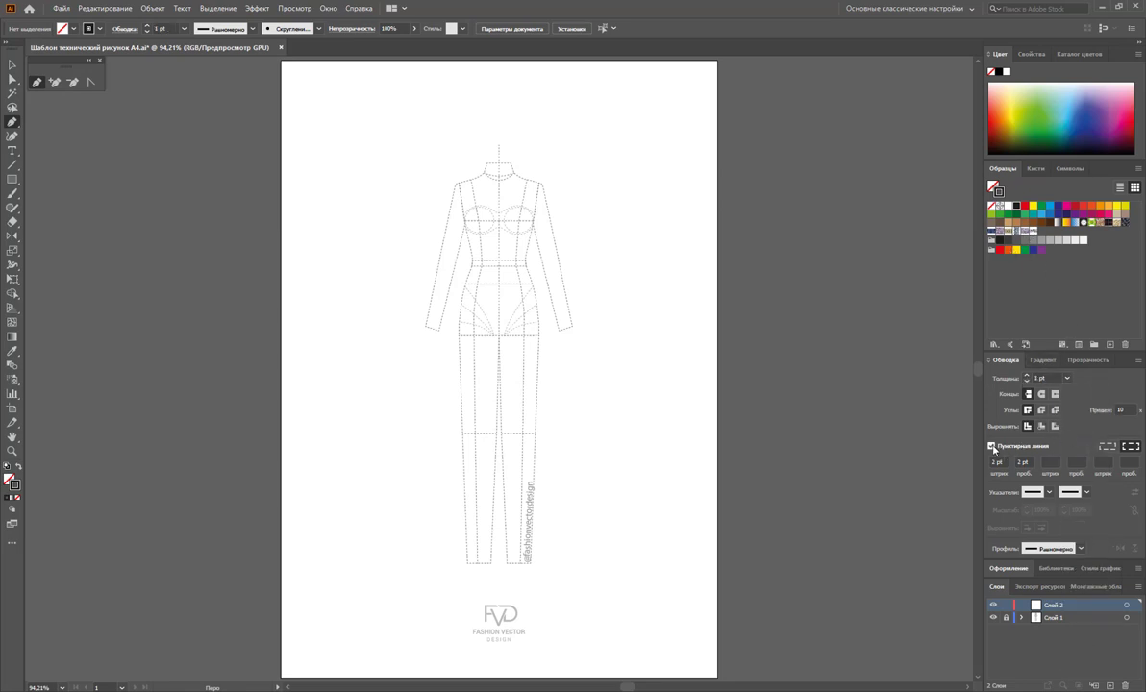
pyautogui.click(992, 447)
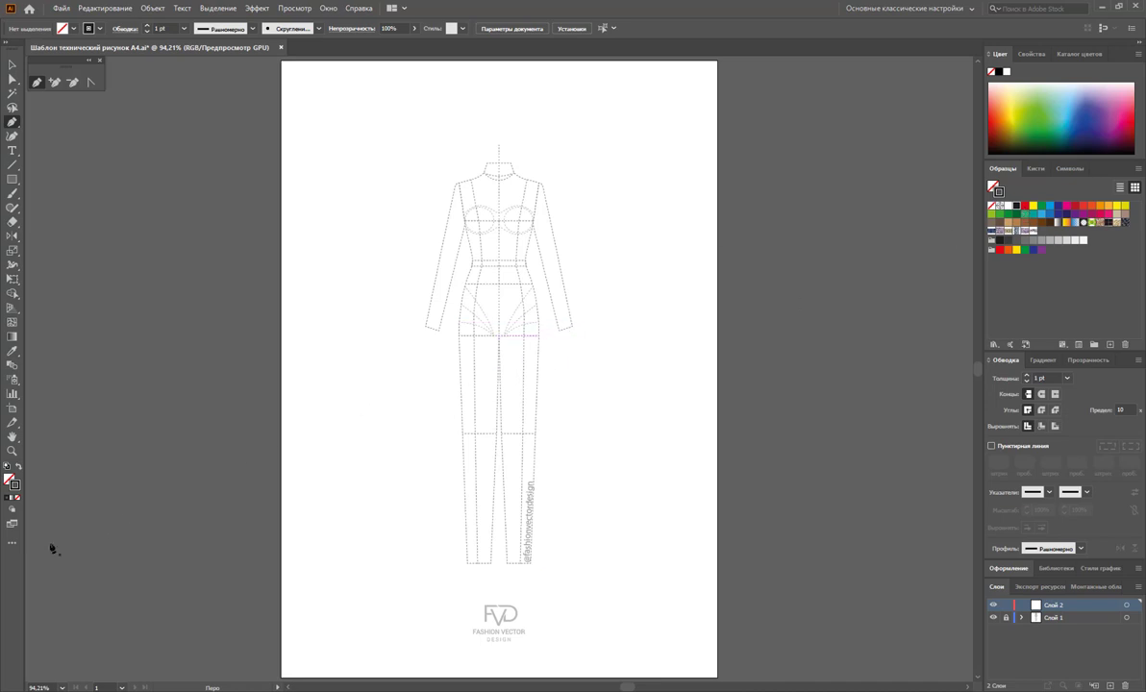
pyautogui.click(12, 452)
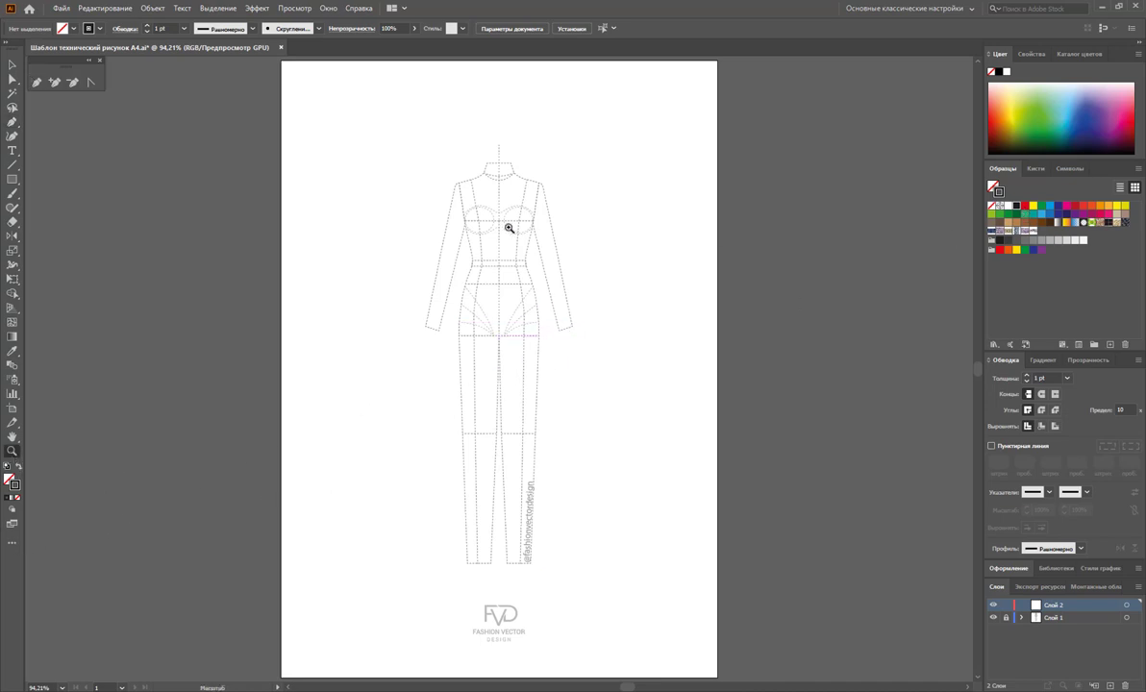
pyautogui.moveTo(508, 231); pyautogui.dragTo(660, 342)
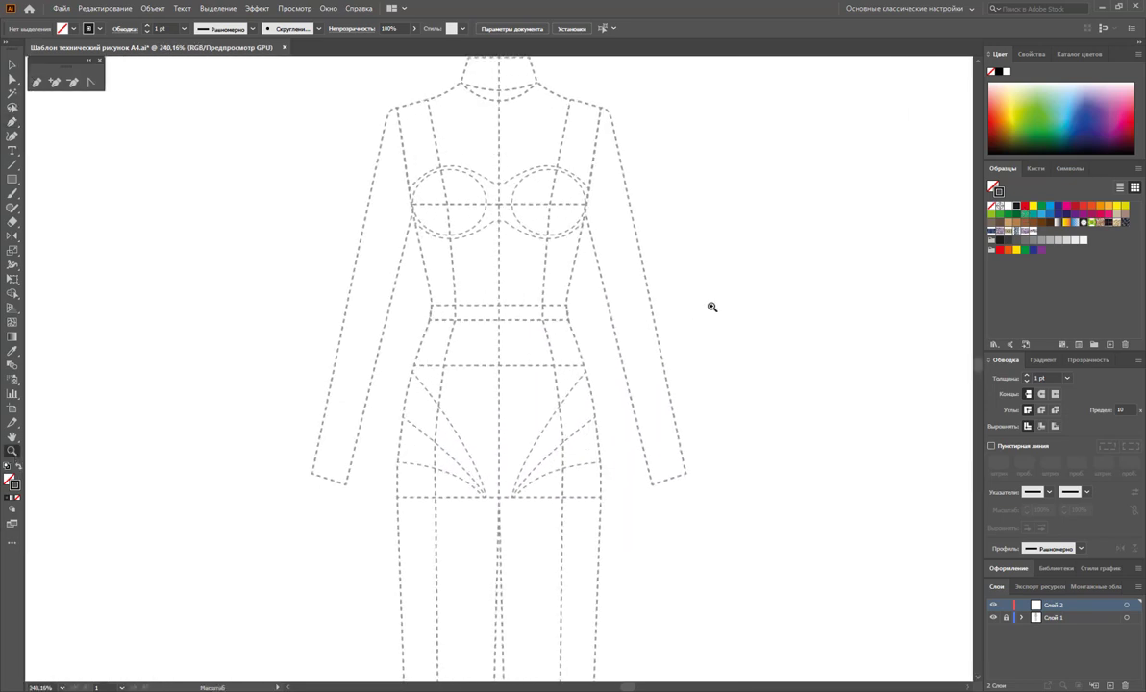
pyautogui.scroll(1, 678, 281)
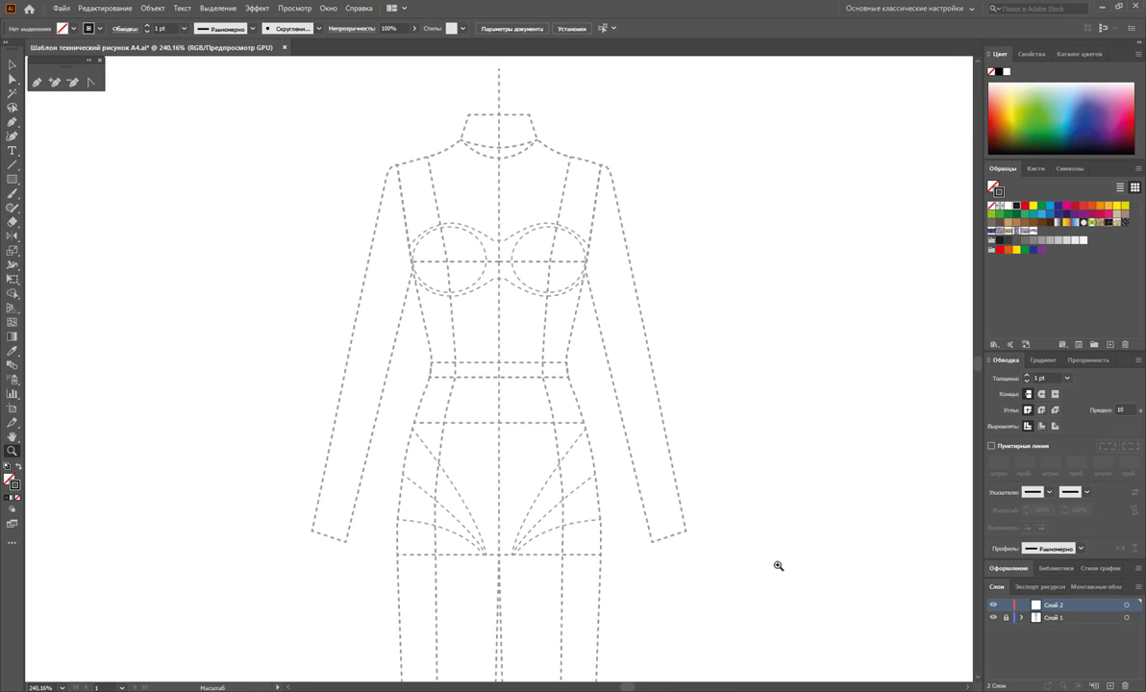
# Trace the neckline, raglan shoulder and long sleeve down to the cuff and underarm
pyautogui.click(36, 82)
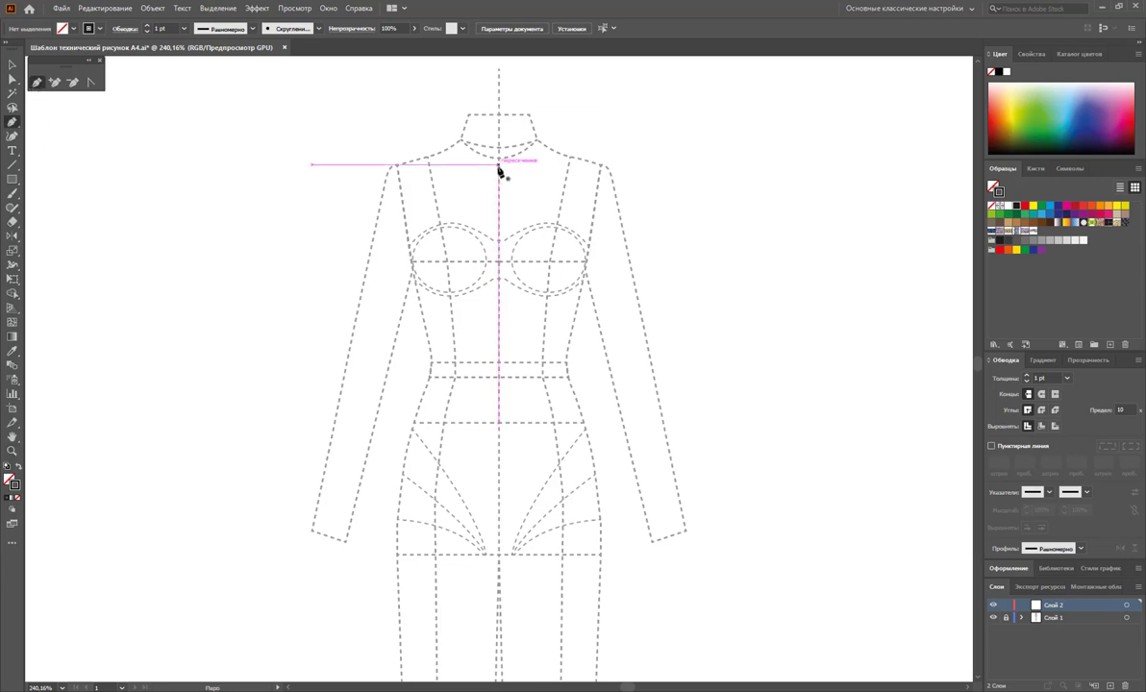
pyautogui.moveTo(499, 170)
pyautogui.mouseDown()
pyautogui.moveTo(546, 169)
pyautogui.moveTo(614, 116)
pyautogui.moveTo(577, 130)
pyautogui.mouseUp()
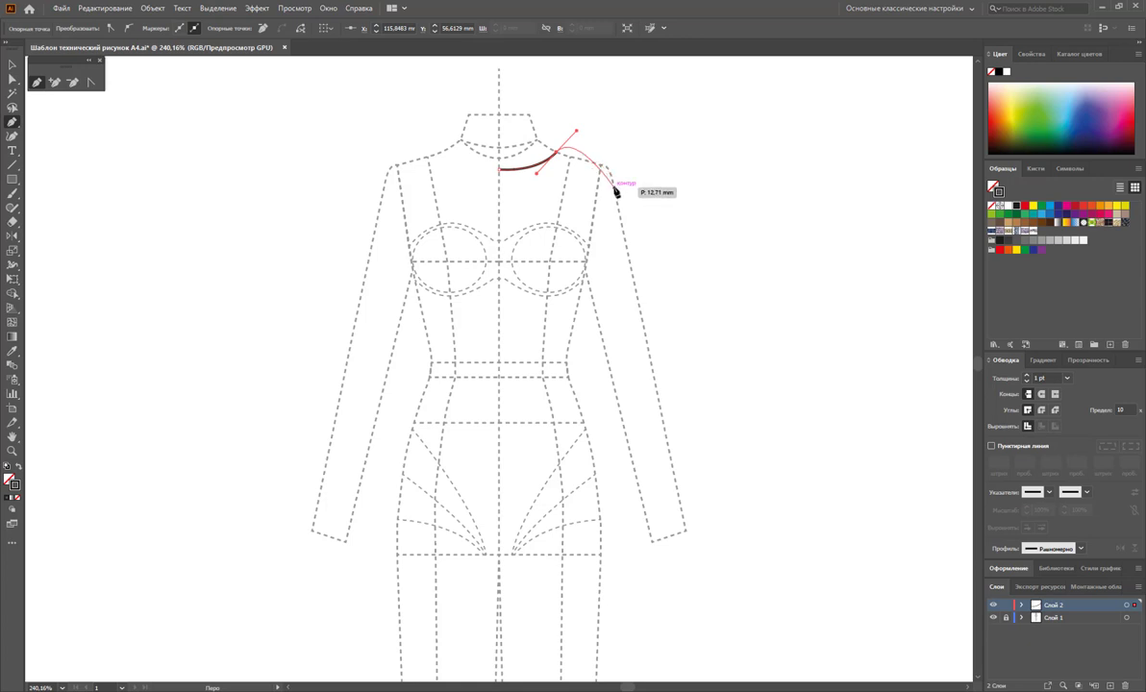
pyautogui.moveTo(621, 189); pyautogui.dragTo(630, 226)
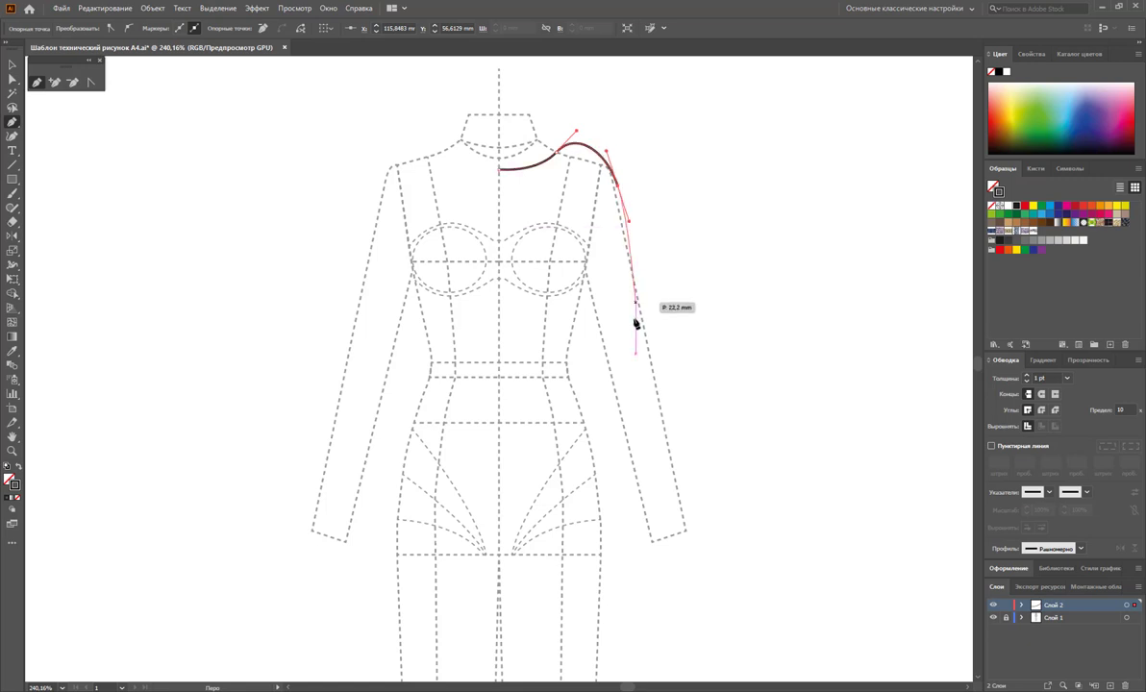
pyautogui.moveTo(664, 361); pyautogui.dragTo(685, 442)
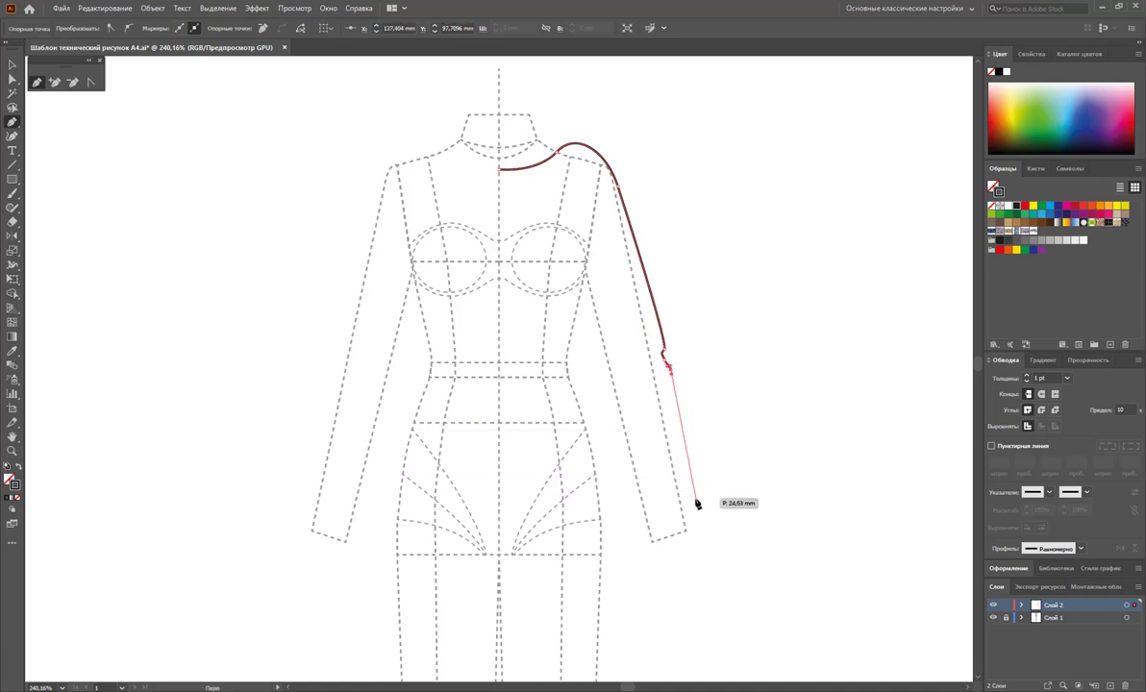
pyautogui.moveTo(699, 497)
pyautogui.mouseDown()
pyautogui.moveTo(671, 517)
pyautogui.moveTo(620, 478)
pyautogui.moveTo(618, 452)
pyautogui.mouseUp()
pyautogui.moveTo(606, 359); pyautogui.dragTo(599, 329)
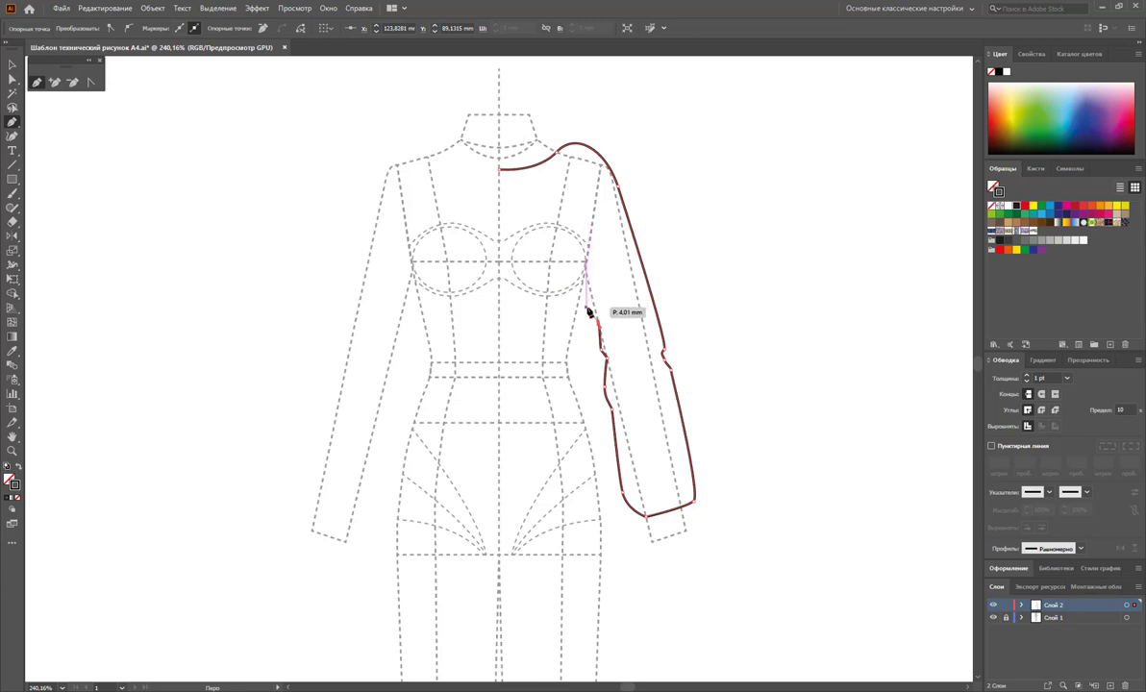
pyautogui.click(589, 310)
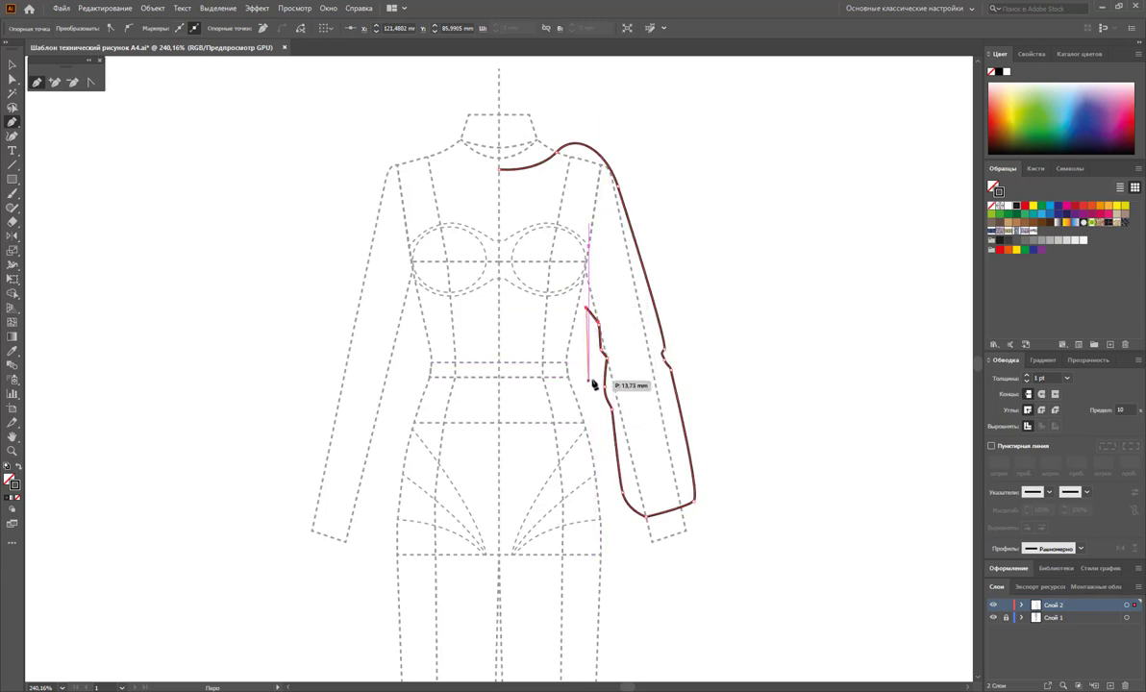
# Run the side seam down to the hem and close the outline at centre front
pyautogui.click(592, 383)
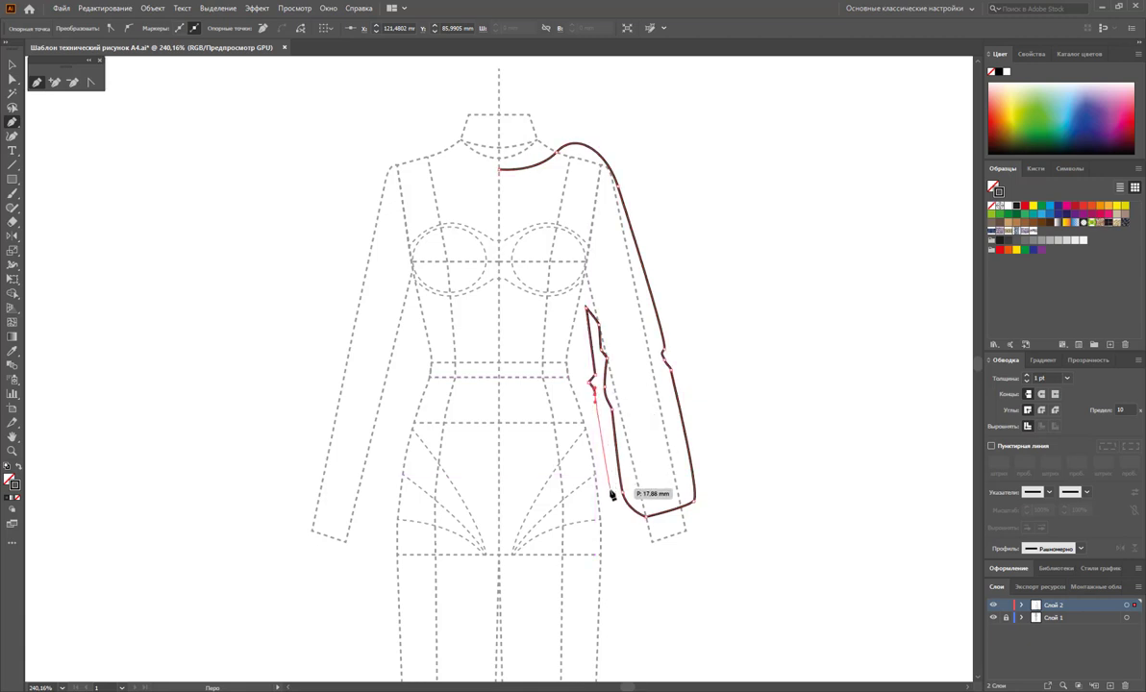
pyautogui.click(611, 495)
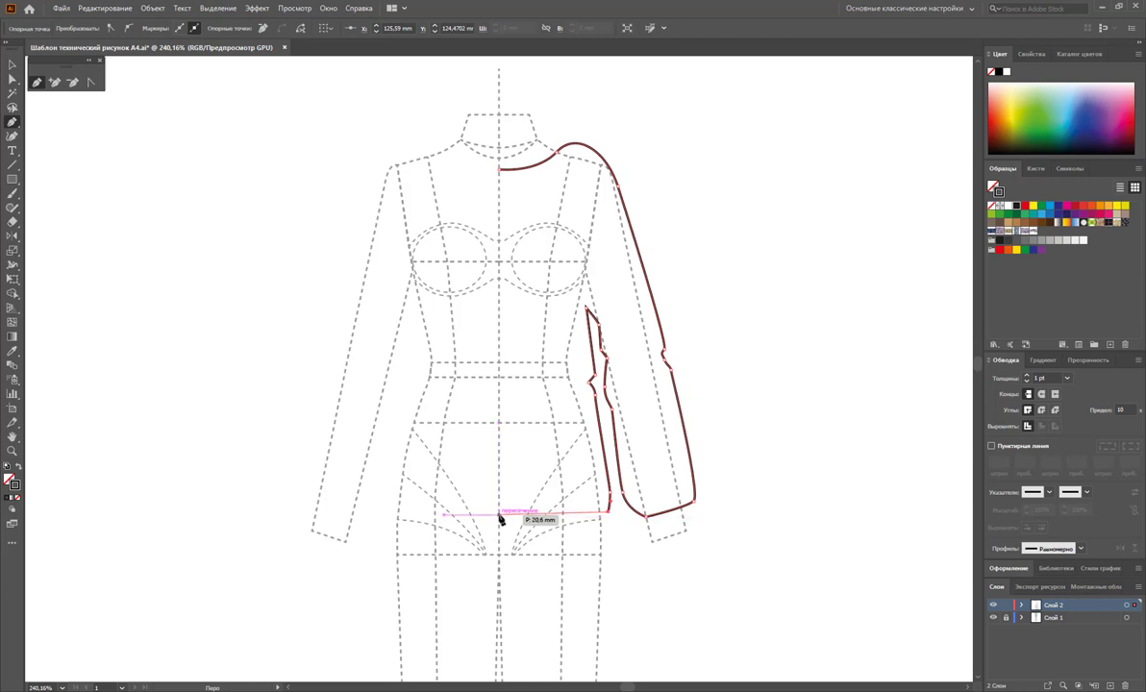
pyautogui.click(499, 516)
pyautogui.click(499, 169)
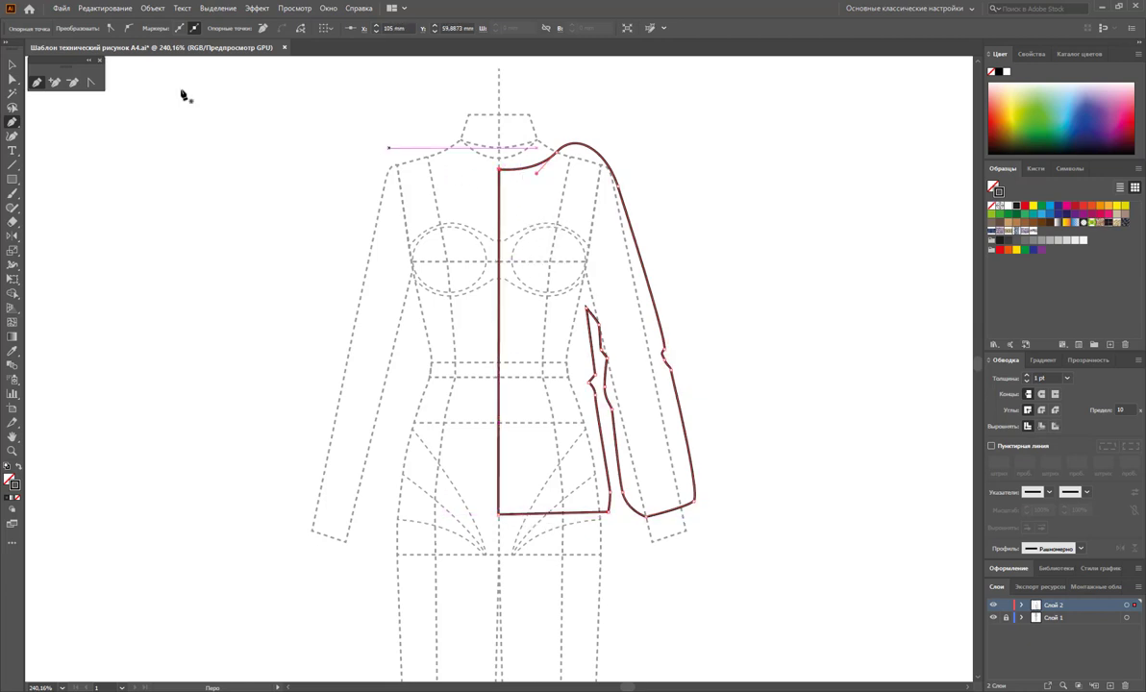
pyautogui.click(11, 78)
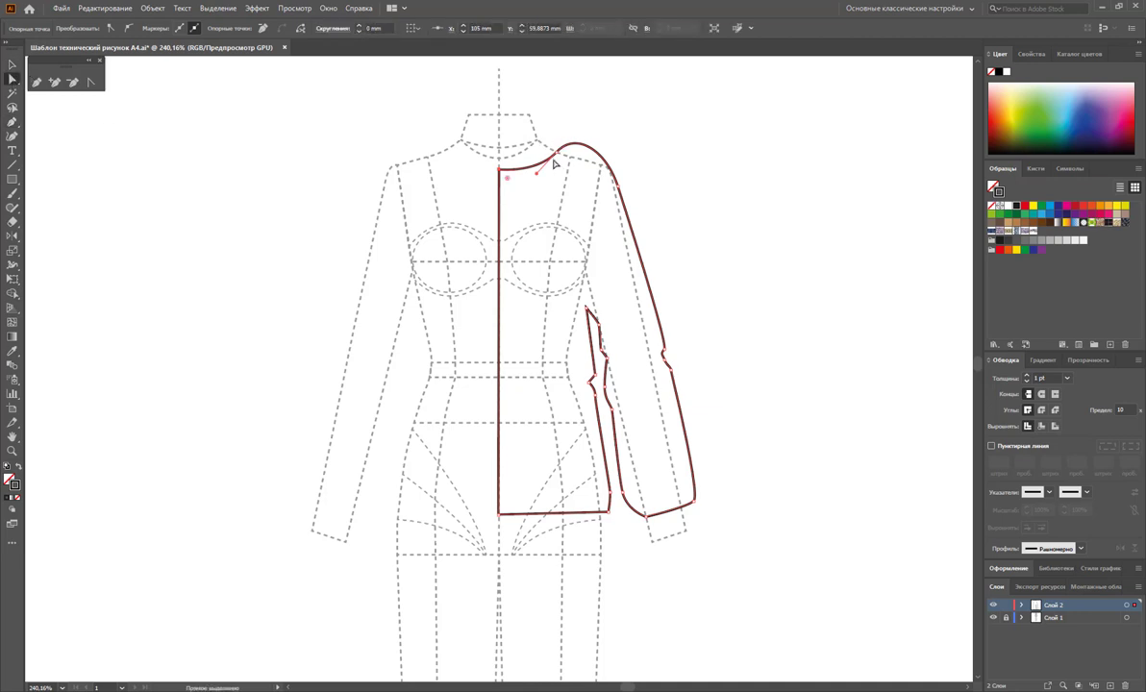
# Smooth the neckline and shoulder-top curve with the Anchor Point tool
pyautogui.moveTo(556, 152); pyautogui.dragTo(558, 156)
pyautogui.click(92, 82)
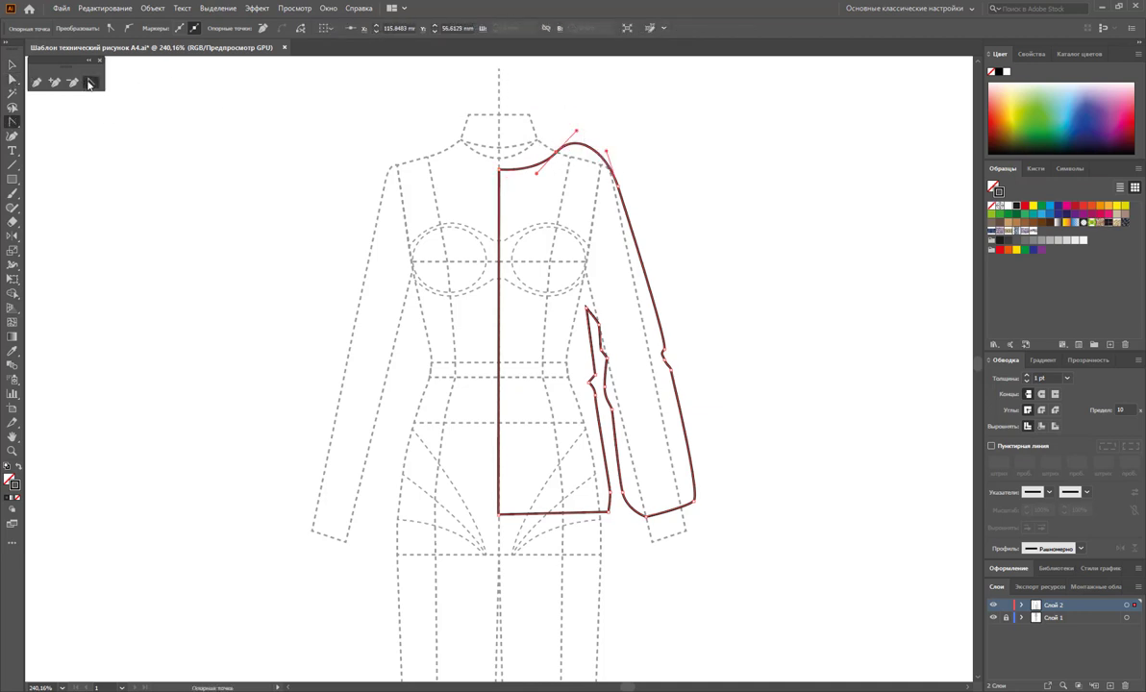
pyautogui.moveTo(577, 138)
pyautogui.mouseDown()
pyautogui.moveTo(611, 151)
pyautogui.moveTo(624, 192)
pyautogui.mouseUp()
pyautogui.click(11, 78)
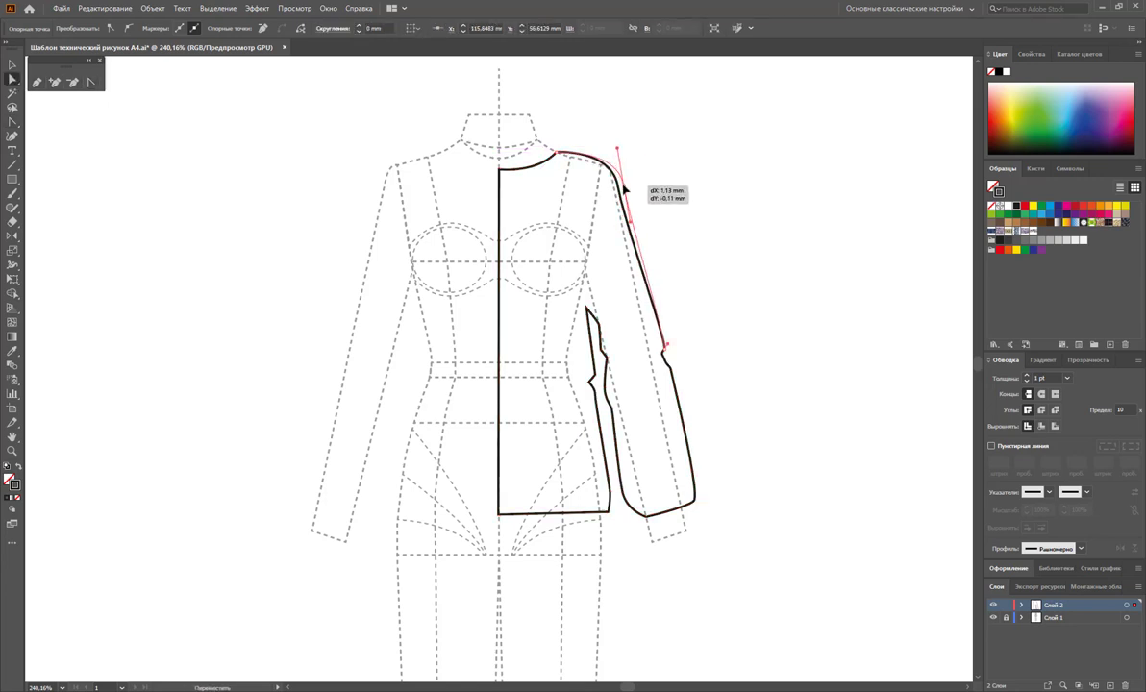
# Reshape the outer sleeve curve and straighten its edge toward the cuff
pyautogui.moveTo(665, 352); pyautogui.dragTo(660, 332)
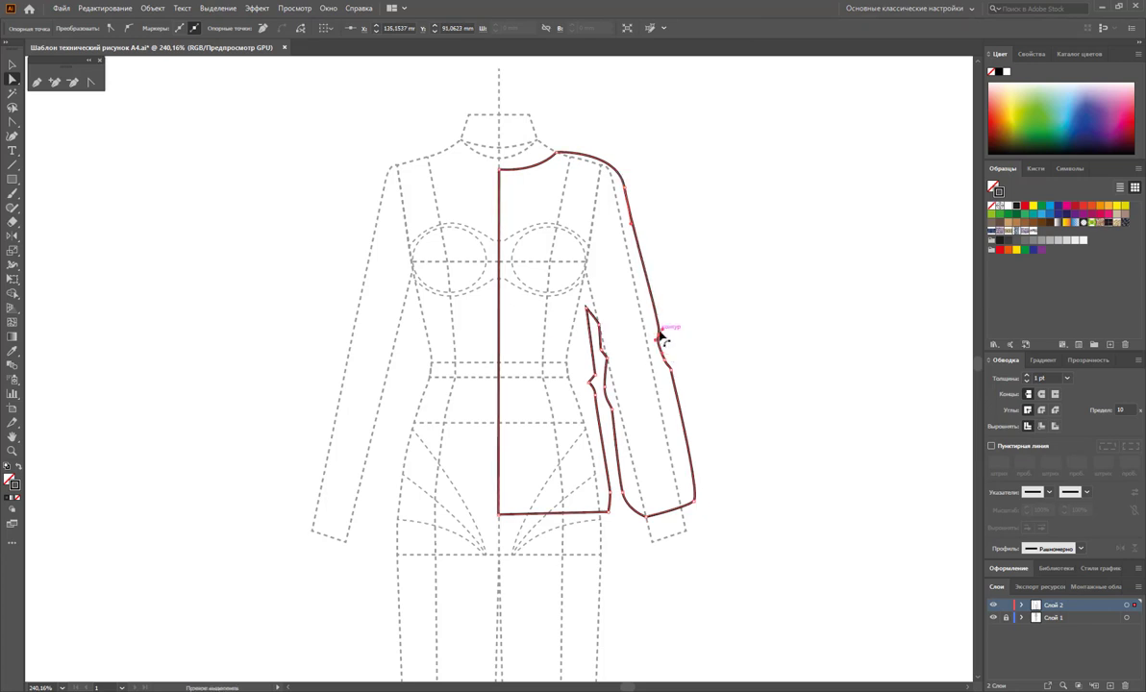
pyautogui.click(654, 336)
pyautogui.click(657, 331)
pyautogui.click(660, 333)
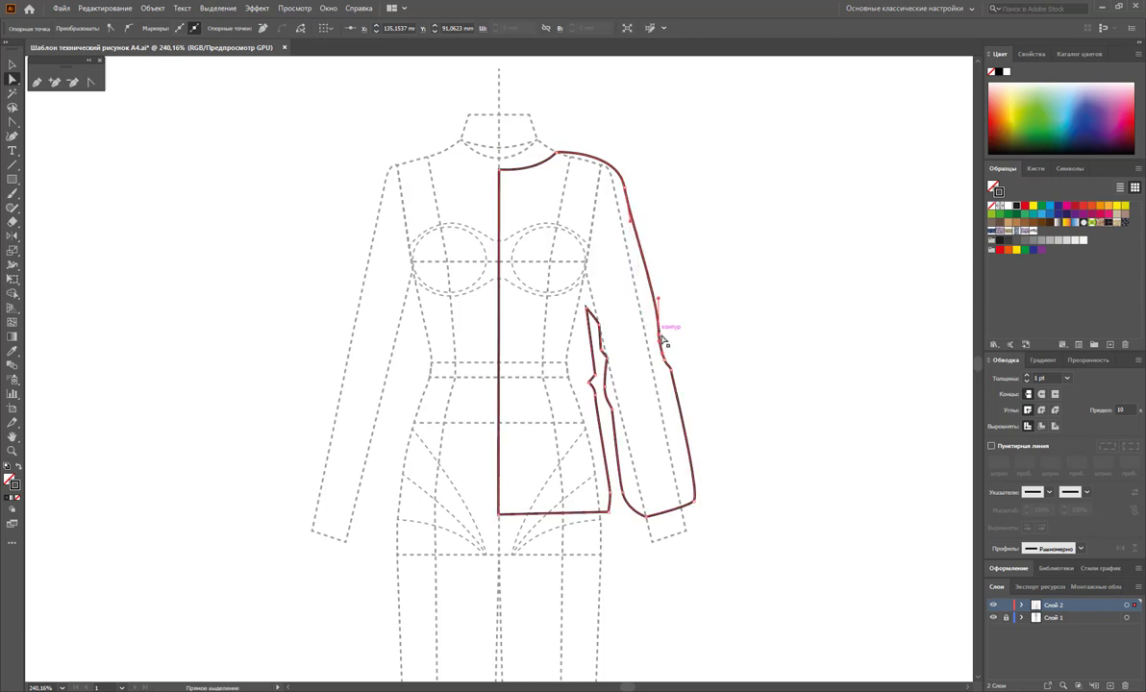
pyautogui.hotkey('ctrl', 'z')
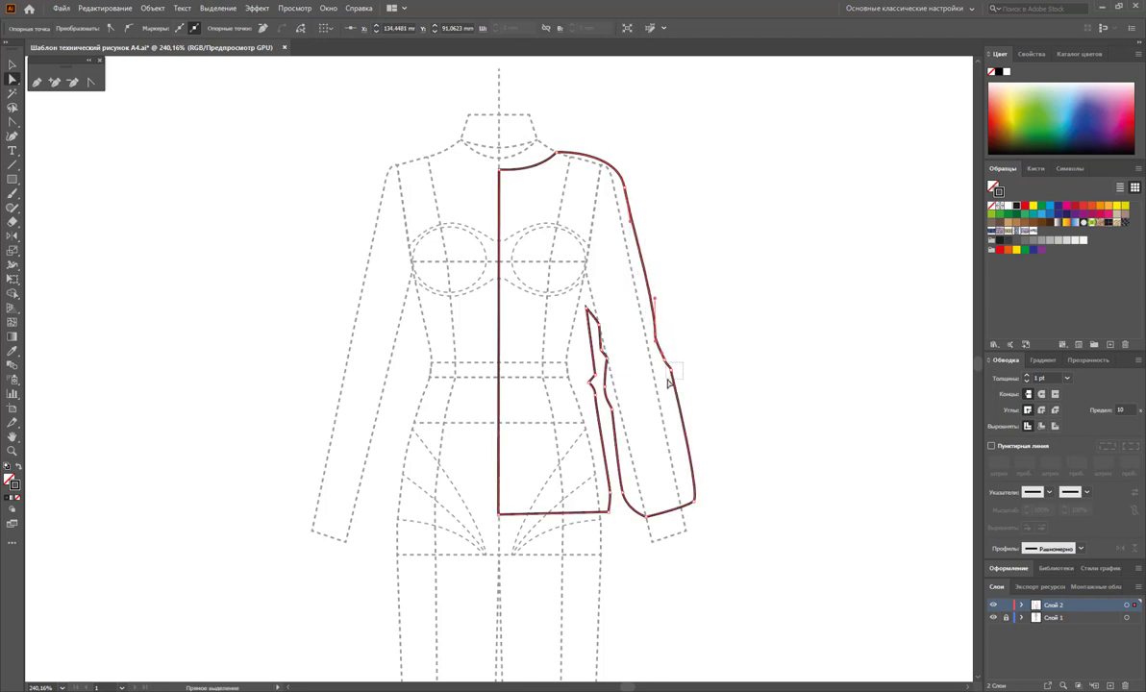
pyautogui.moveTo(668, 381); pyautogui.dragTo(682, 390)
pyautogui.moveTo(701, 504)
pyautogui.mouseDown()
pyautogui.moveTo(671, 493)
pyautogui.moveTo(620, 512)
pyautogui.mouseUp()
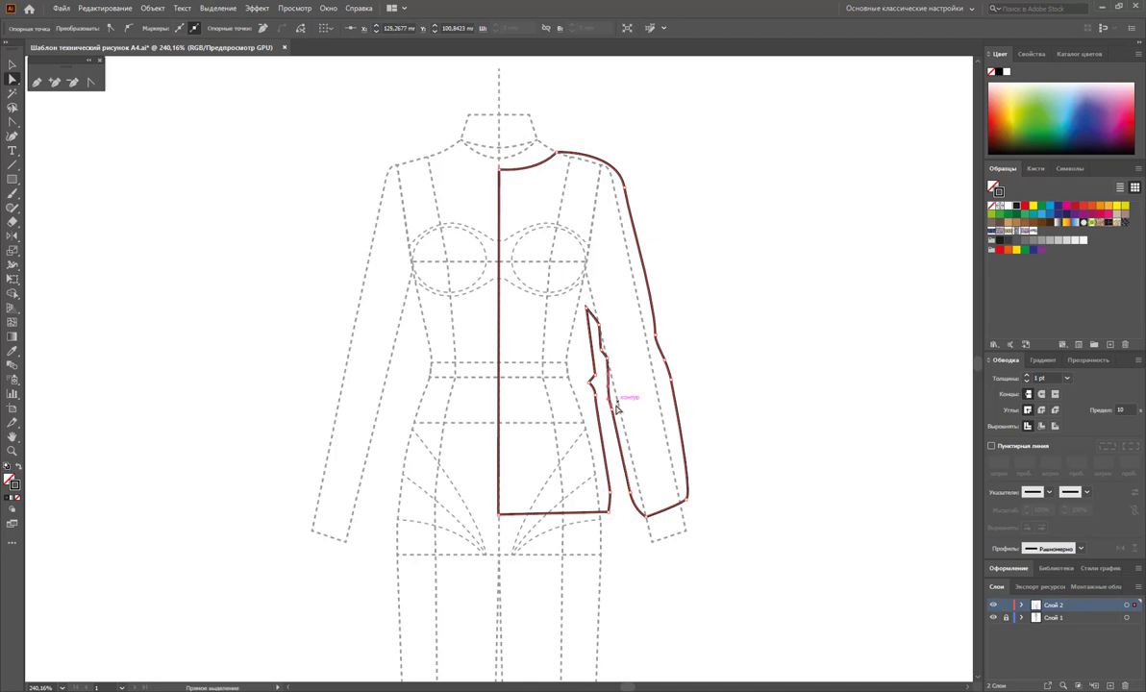
# Reshape the notch on the inner sleeve edge and nudge its anchors right
pyautogui.click(616, 373)
pyautogui.moveTo(609, 366); pyautogui.dragTo(607, 354)
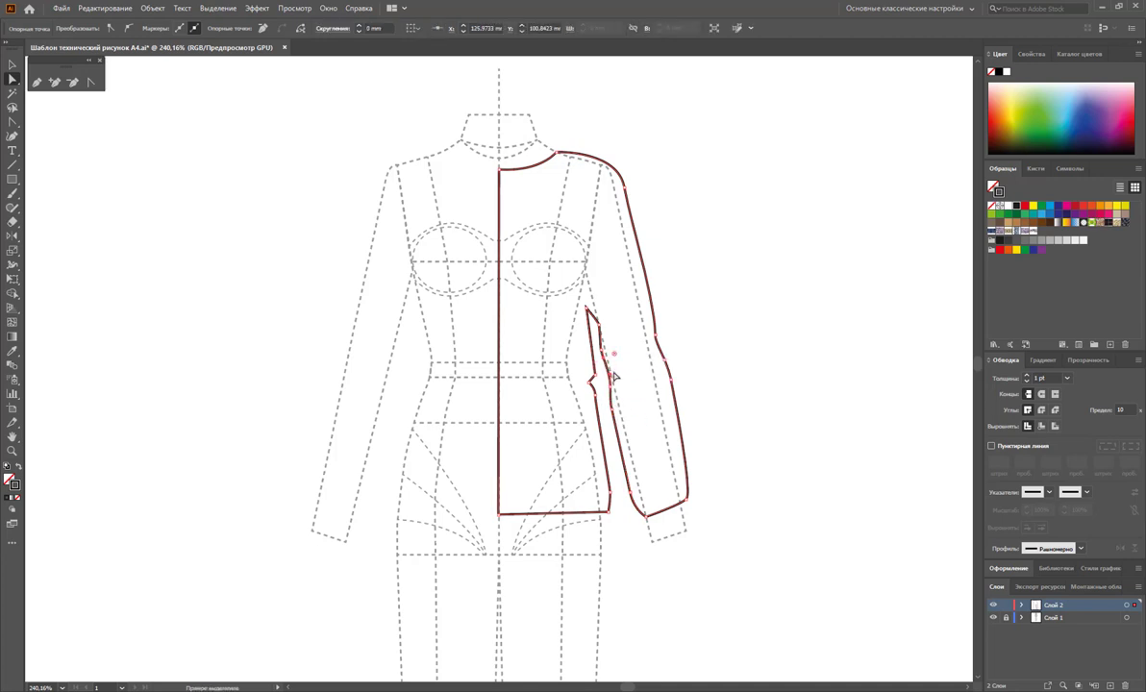
pyautogui.click(648, 359)
pyautogui.click(599, 323)
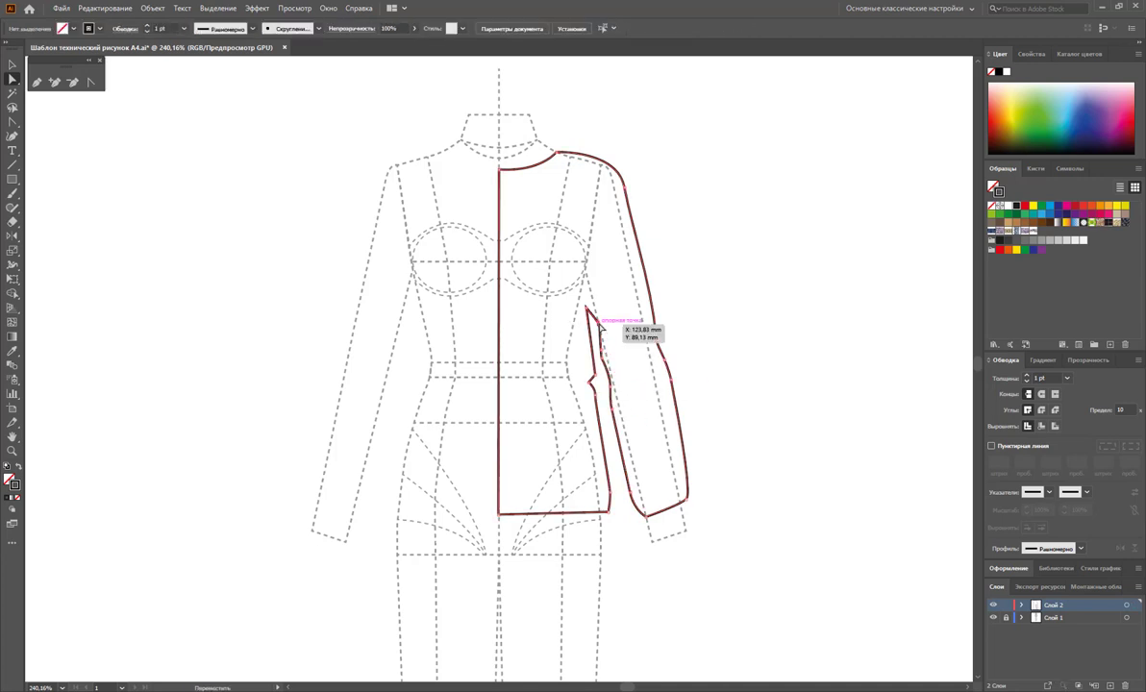
pyautogui.click(591, 384)
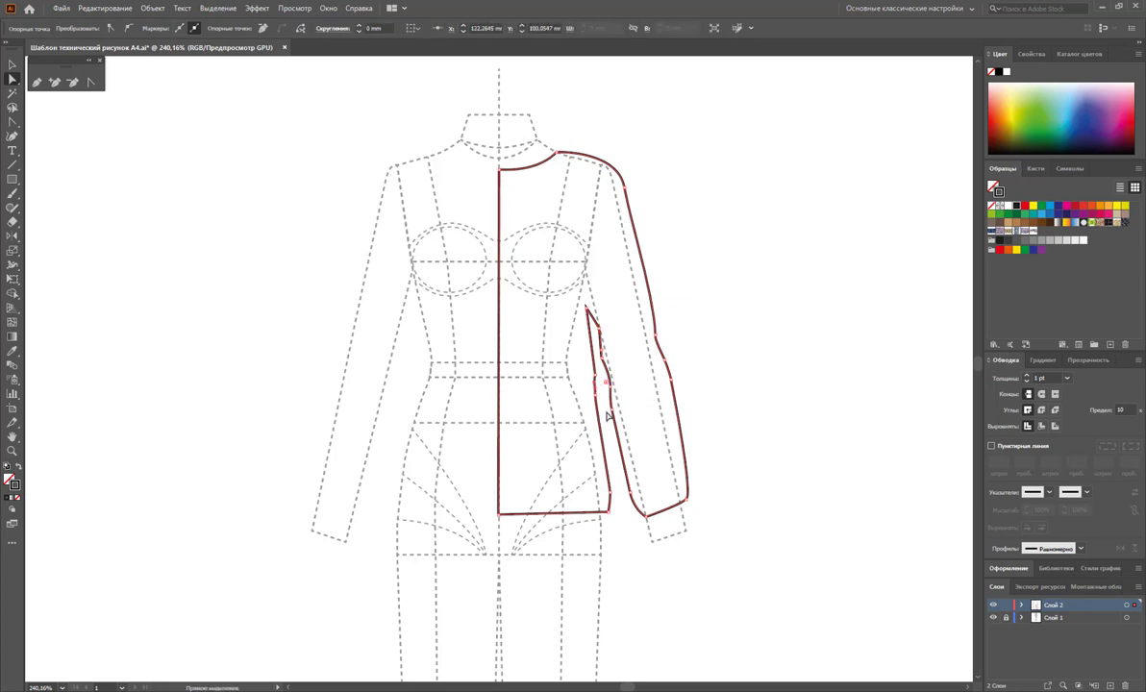
pyautogui.click(589, 395)
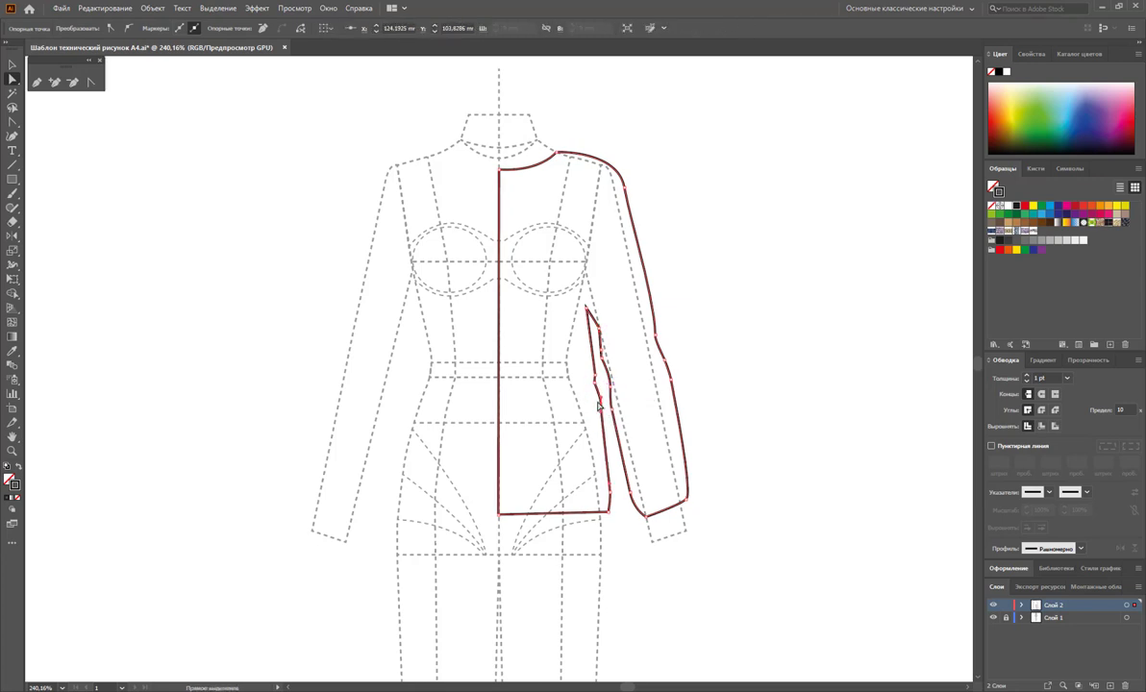
pyautogui.click(600, 393)
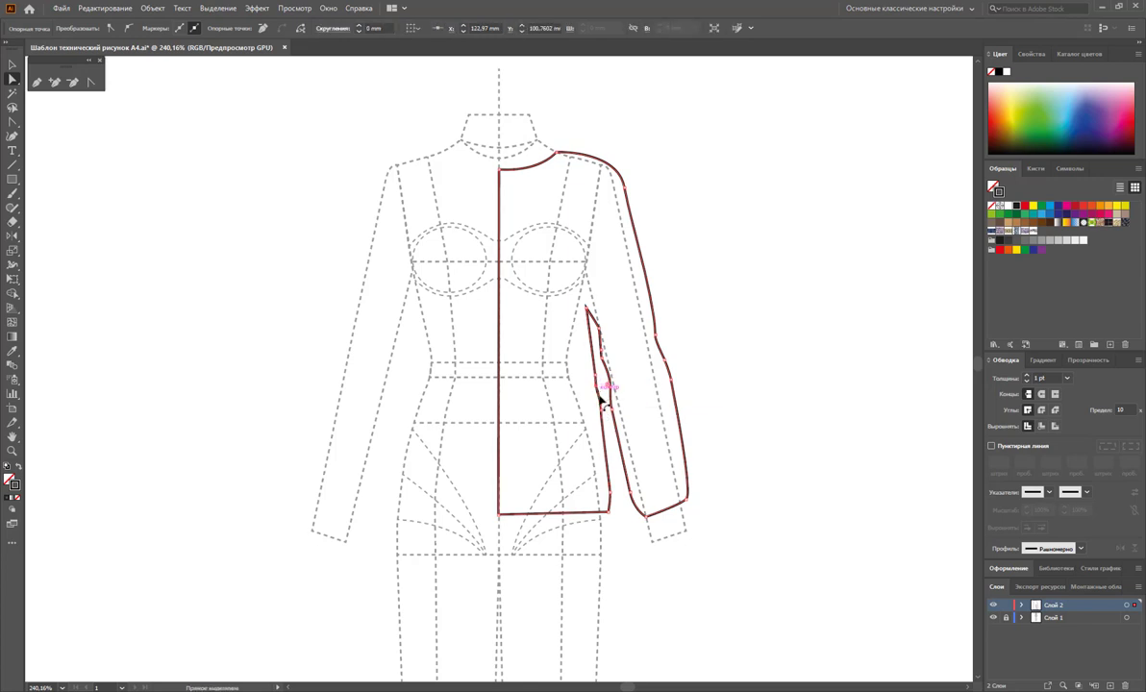
pyautogui.press('Right')
# Round the cuff's inner and outer bottom corners
pyautogui.moveTo(647, 517)
pyautogui.mouseDown()
pyautogui.moveTo(636, 509)
pyautogui.moveTo(690, 504)
pyautogui.mouseUp()
pyautogui.click(690, 385)
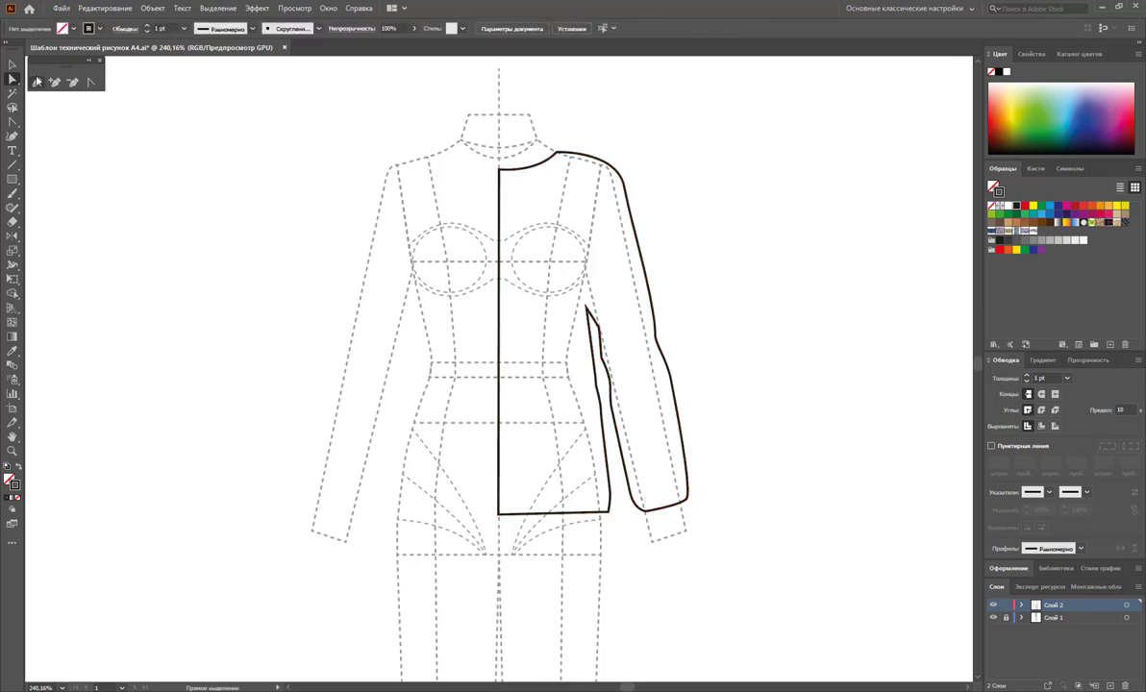
pyautogui.click(37, 82)
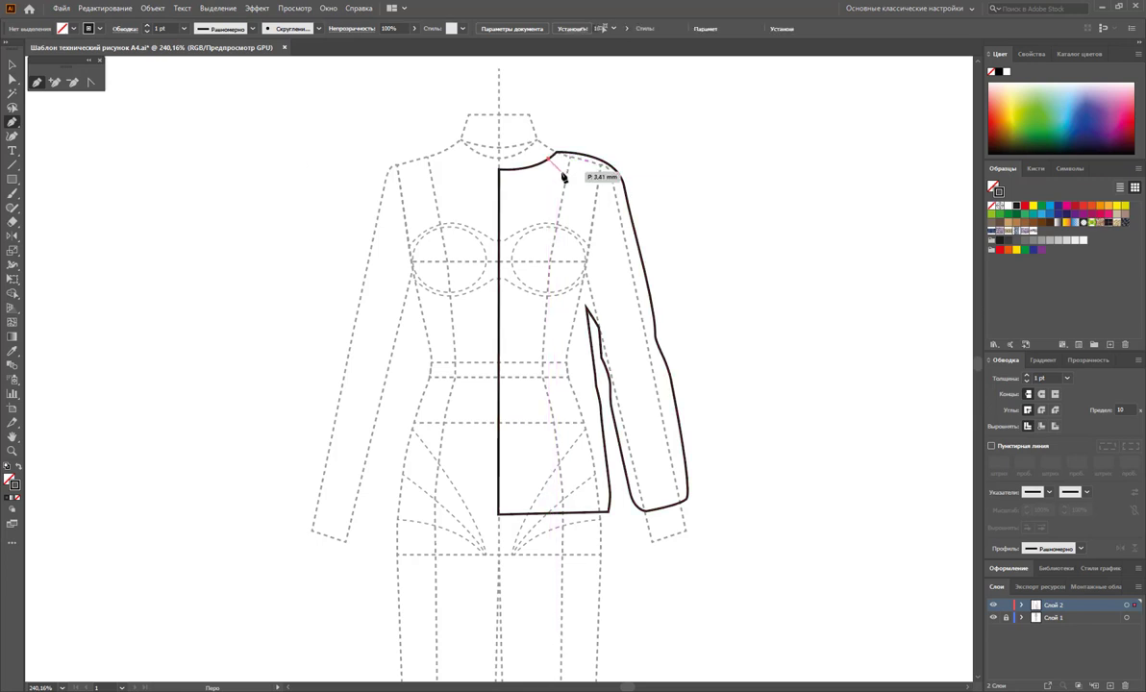
# Draw the raglan seam from neckline to underarm and refine its armhole curve
pyautogui.moveTo(563, 176)
pyautogui.mouseDown()
pyautogui.moveTo(581, 219)
pyautogui.moveTo(589, 308)
pyautogui.mouseUp()
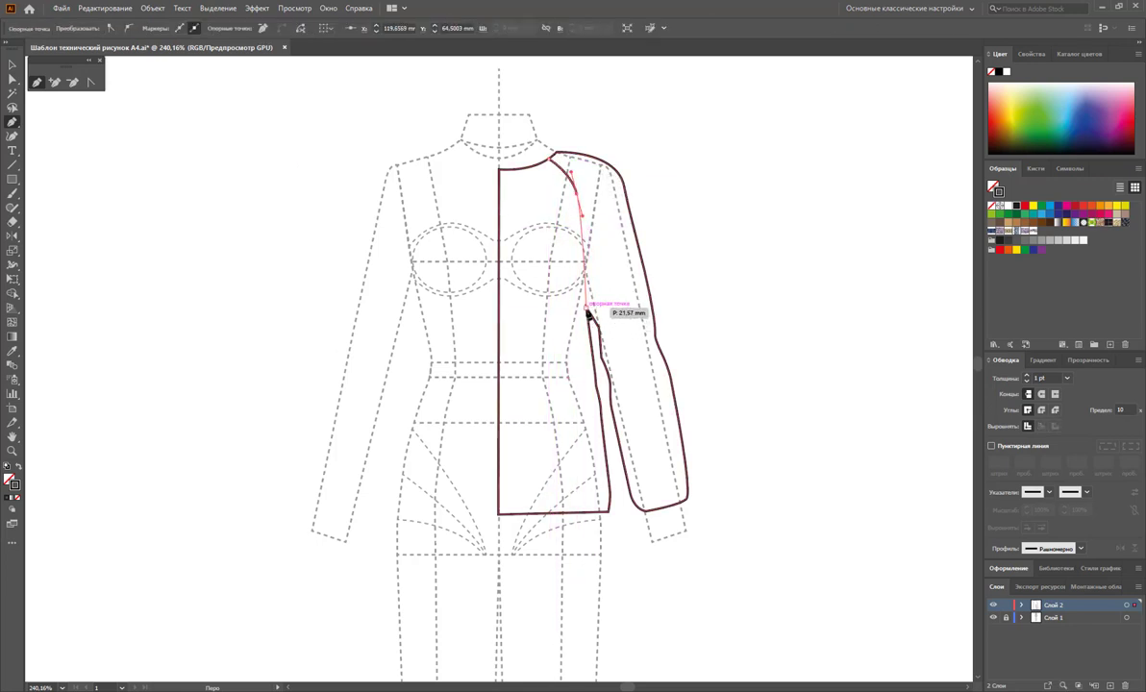
pyautogui.moveTo(588, 310)
pyautogui.mouseDown()
pyautogui.moveTo(627, 522)
pyautogui.moveTo(717, 252)
pyautogui.moveTo(550, 158)
pyautogui.mouseUp()
pyautogui.click(12, 78)
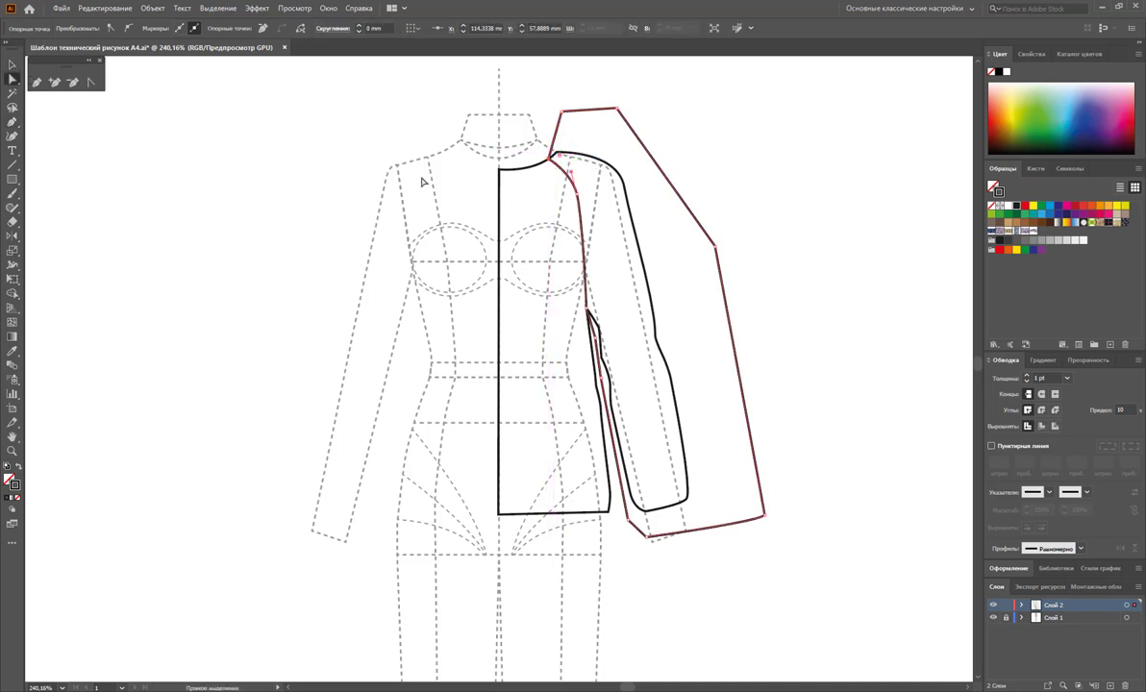
pyautogui.moveTo(579, 200); pyautogui.dragTo(579, 218)
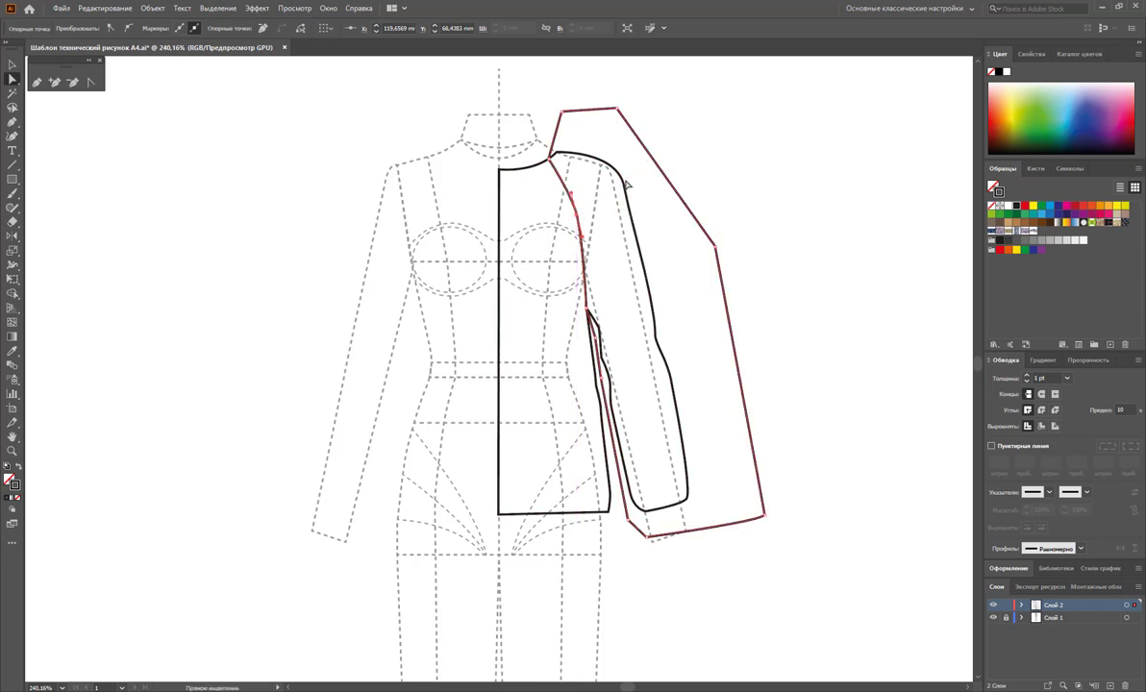
pyautogui.click(580, 219)
pyautogui.moveTo(623, 192); pyautogui.dragTo(620, 191)
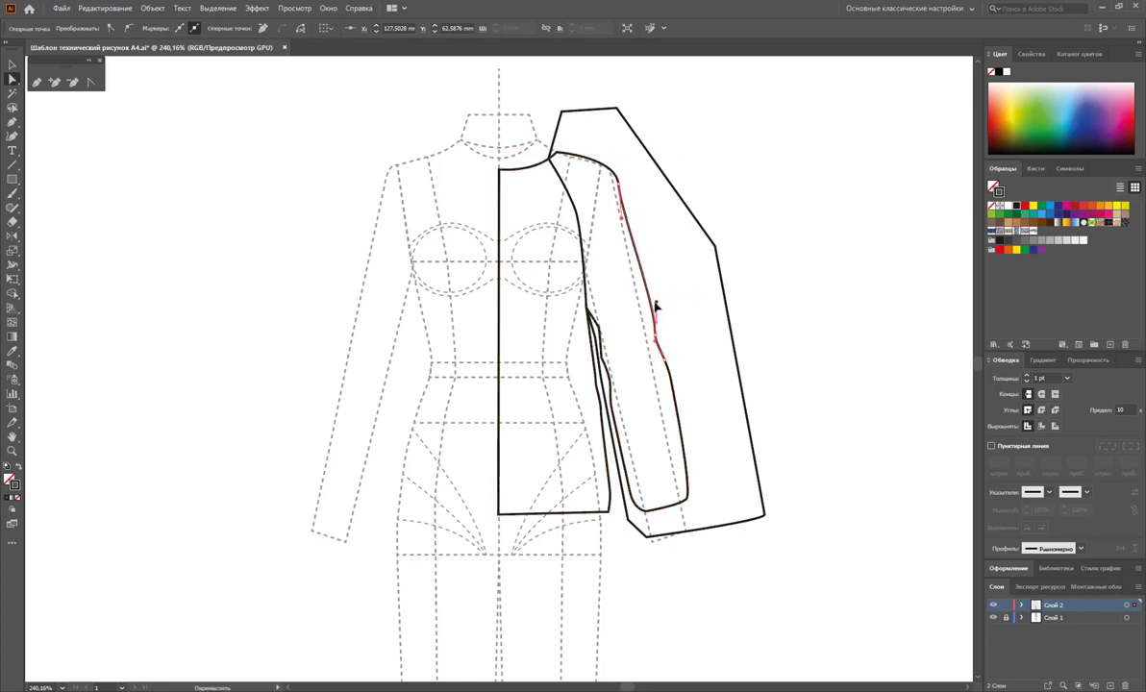
pyautogui.click(681, 304)
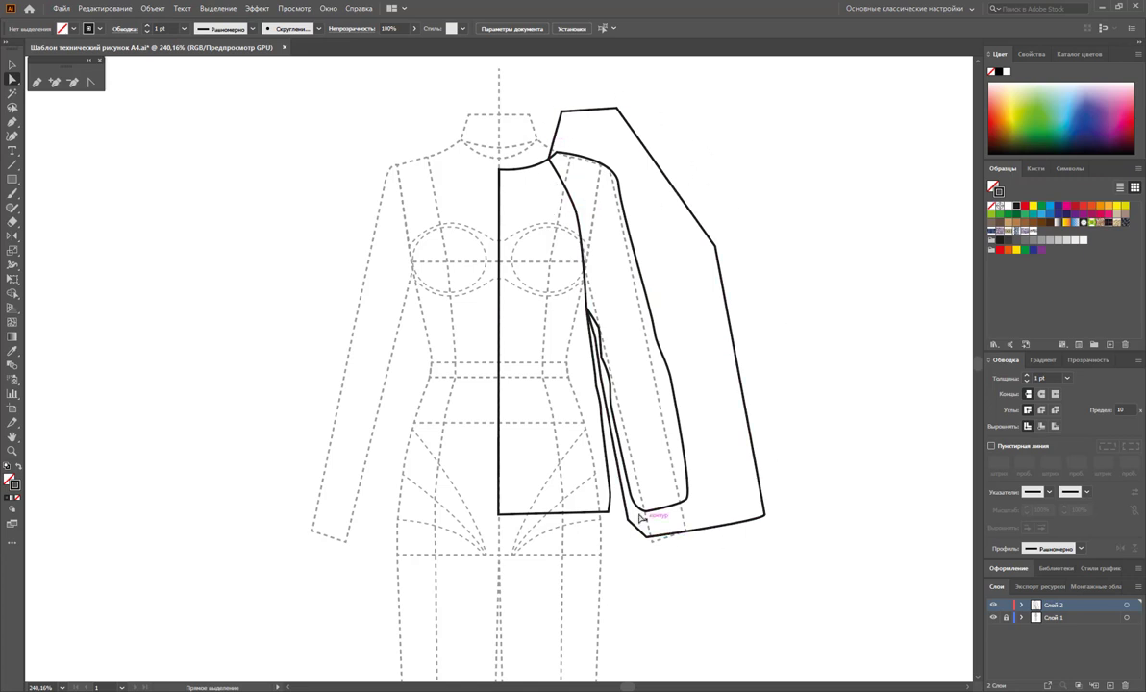
# Divide the sweater outline and seam shape with Pathfinder's Divide
pyautogui.click(327, 9)
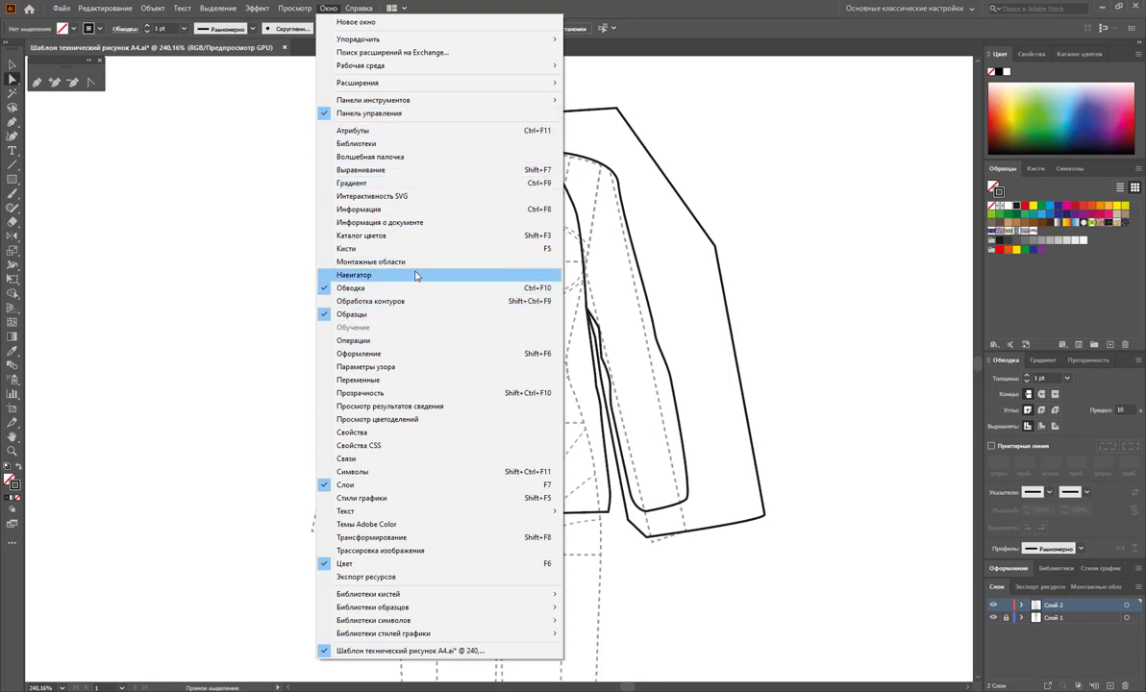
pyautogui.click(439, 301)
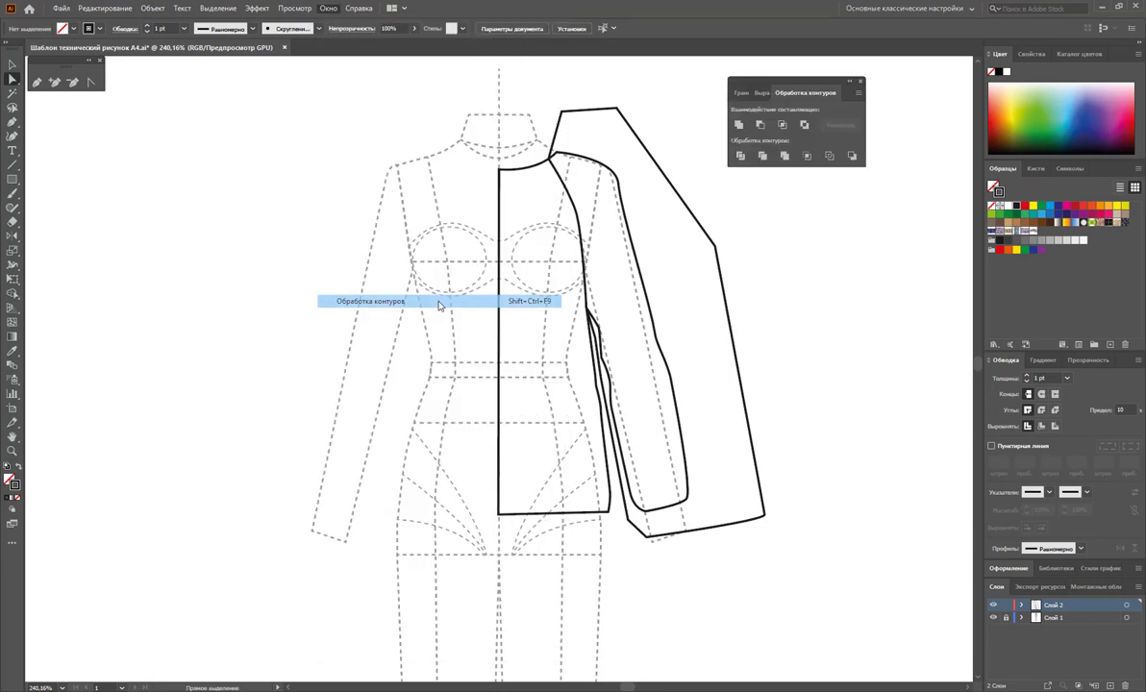
pyautogui.click(13, 66)
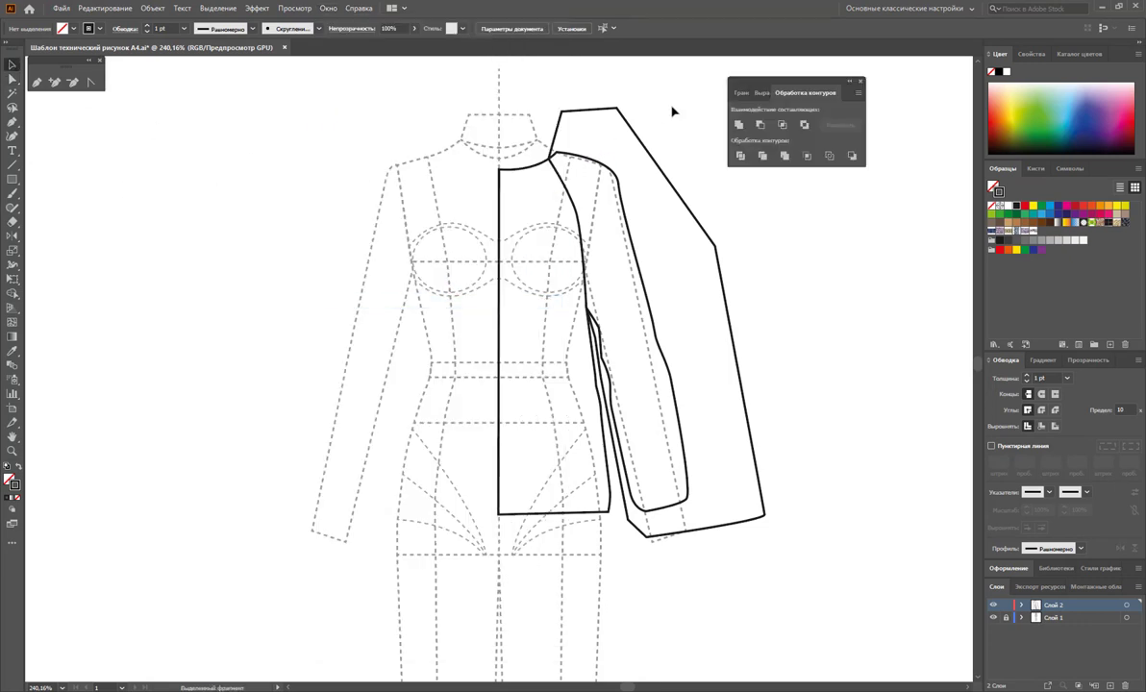
pyautogui.moveTo(626, 111); pyautogui.dragTo(593, 223)
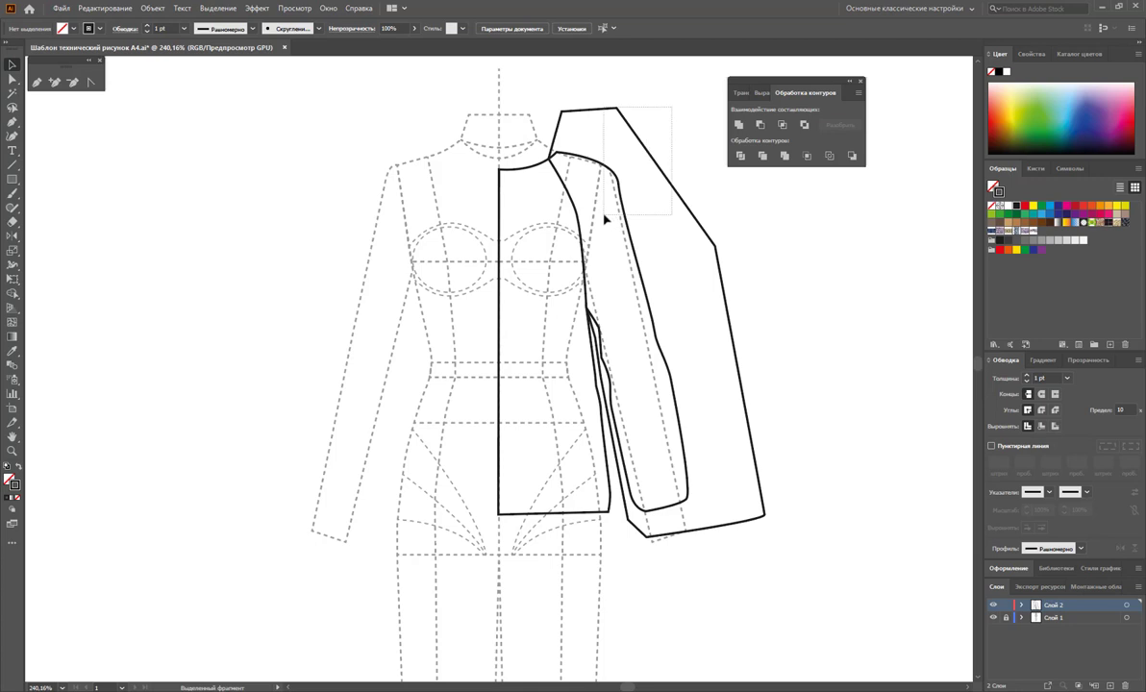
pyautogui.click(739, 155)
# Ungroup the divided pieces and delete the leftover outer shape around the sleeve
pyautogui.rightClick(696, 287)
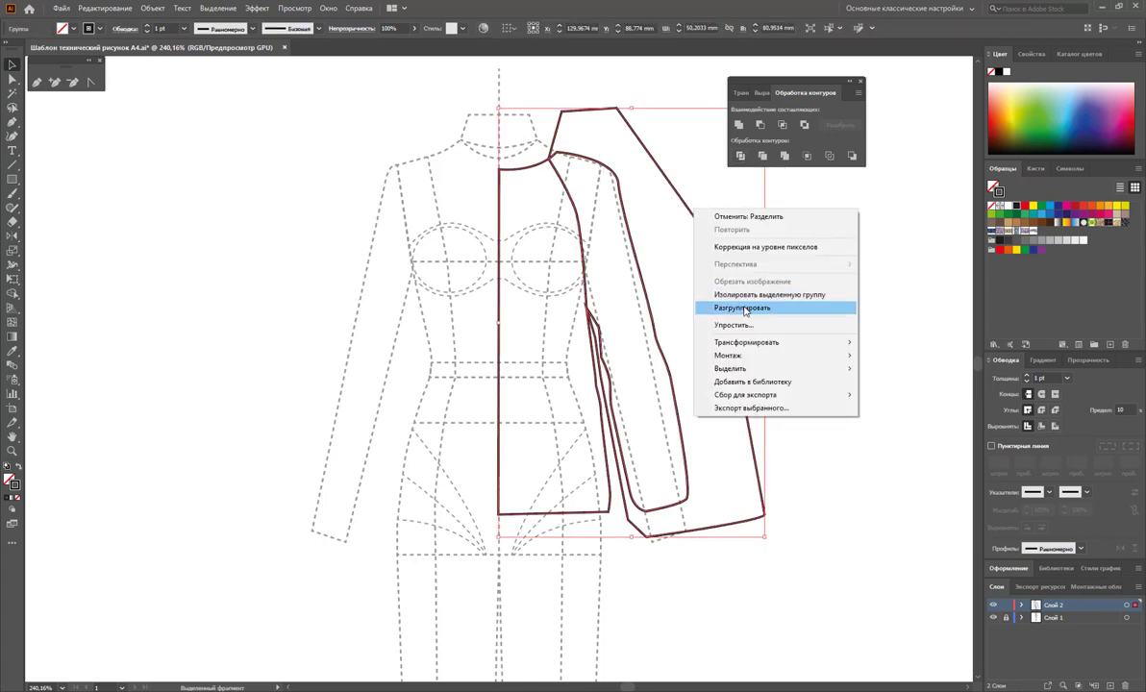
pyautogui.click(741, 307)
pyautogui.click(779, 287)
pyautogui.click(694, 314)
pyautogui.press('Delete')
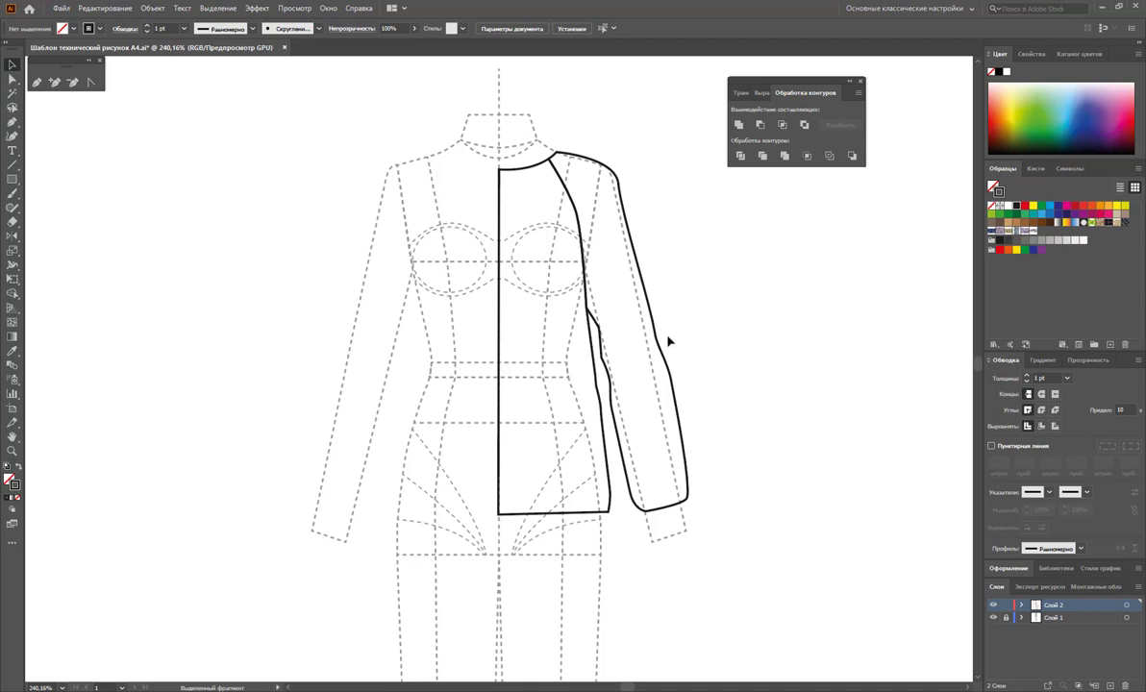
# Draw a neckband from centre front to shoulder and sharpen its raglan-seam corner
pyautogui.click(36, 82)
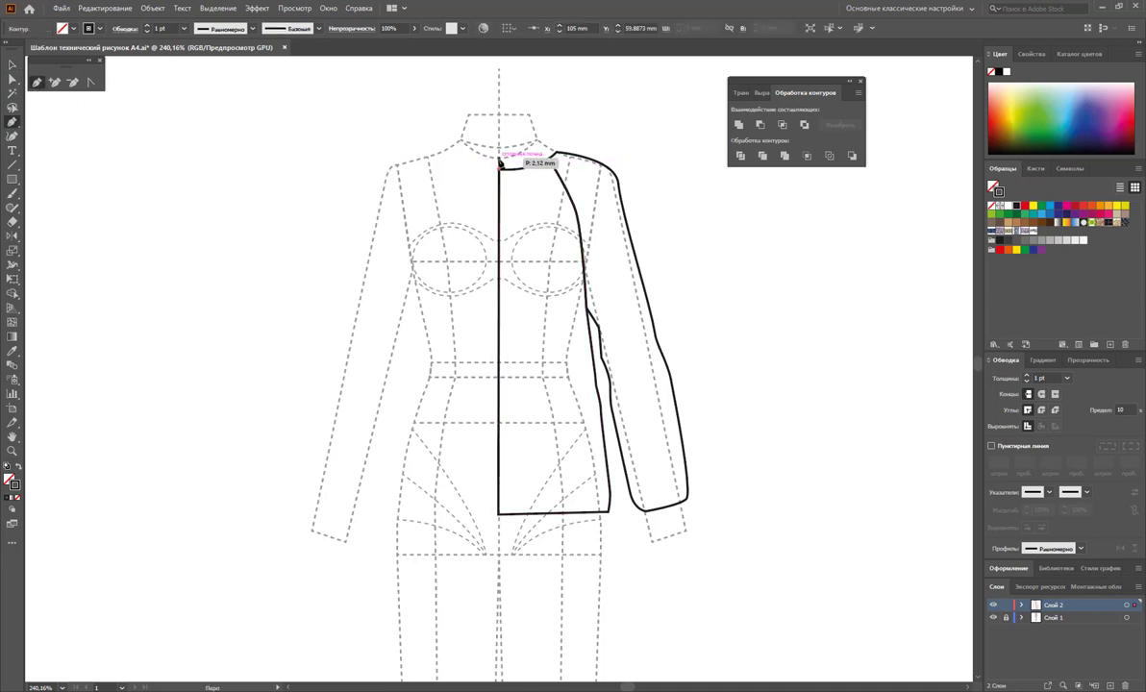
pyautogui.moveTo(499, 164)
pyautogui.mouseDown()
pyautogui.moveTo(553, 142)
pyautogui.moveTo(499, 180)
pyautogui.mouseUp()
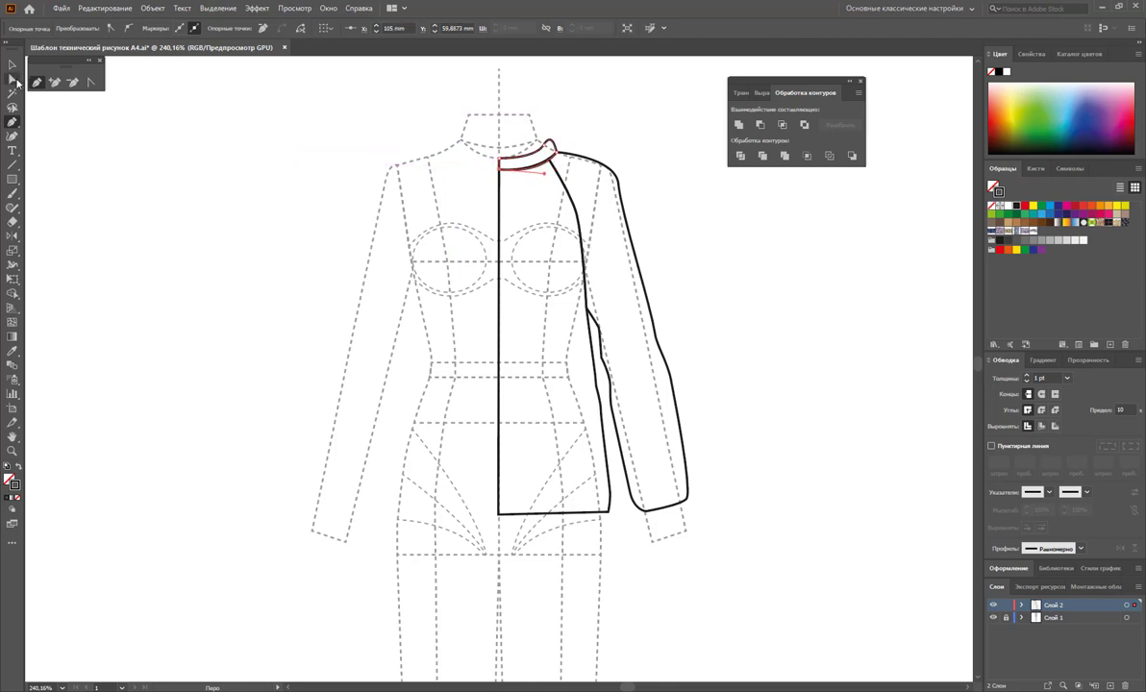
pyautogui.press('a')
pyautogui.click(546, 149)
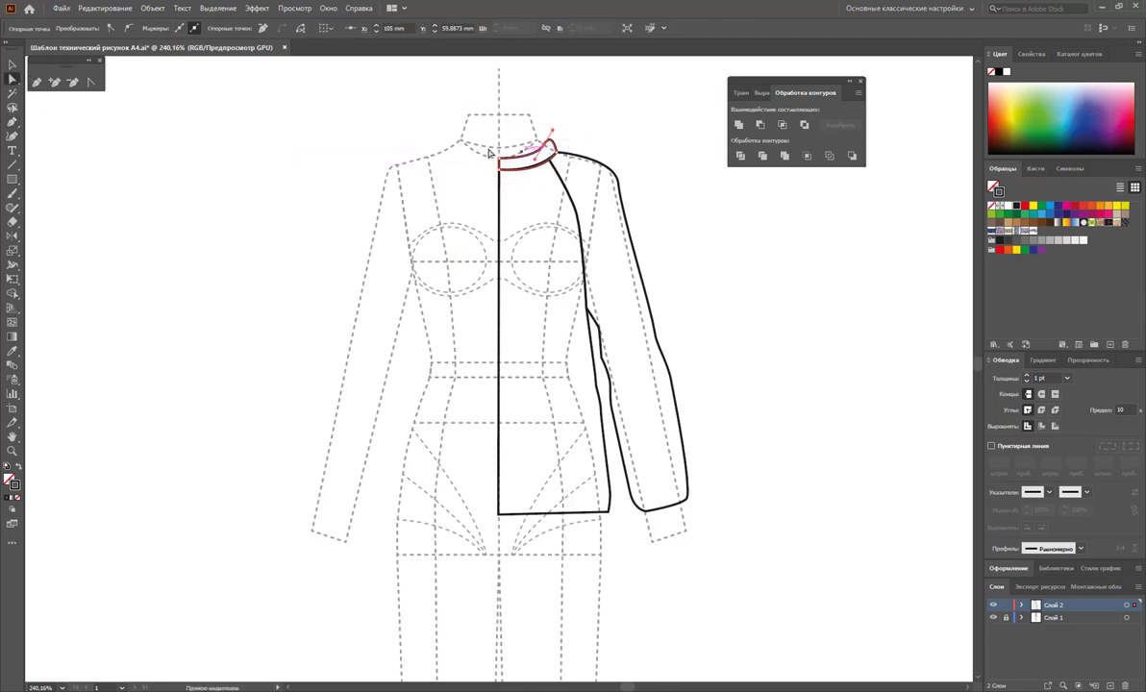
pyautogui.click(92, 81)
pyautogui.moveTo(560, 134); pyautogui.dragTo(545, 145)
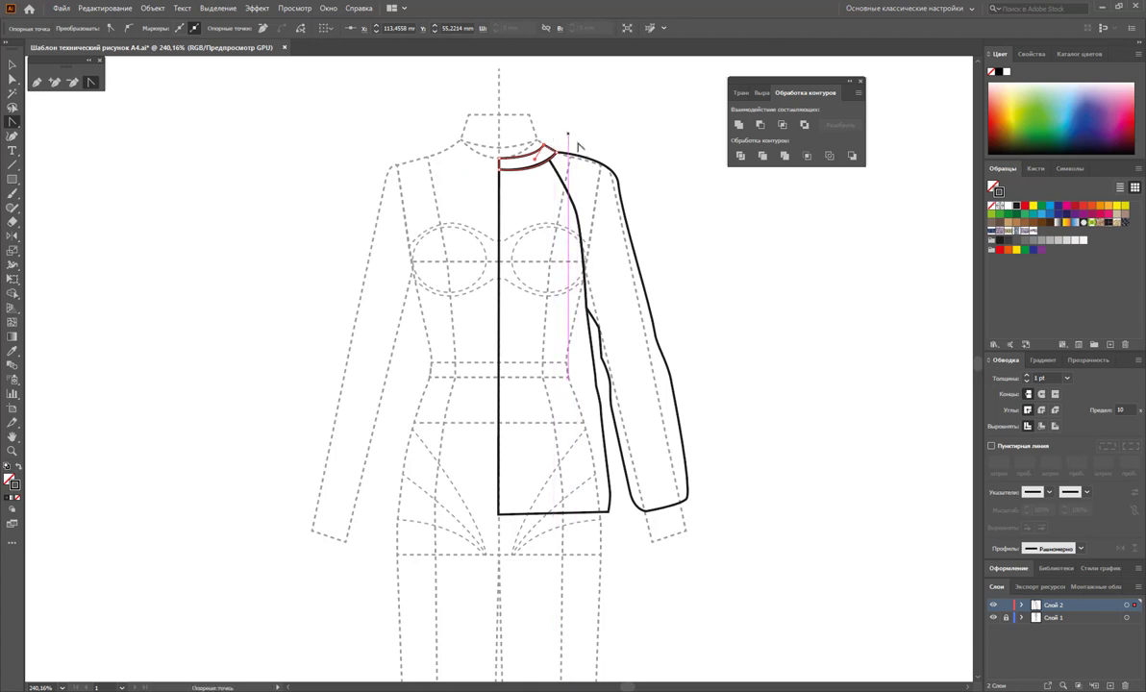
pyautogui.click(418, 259)
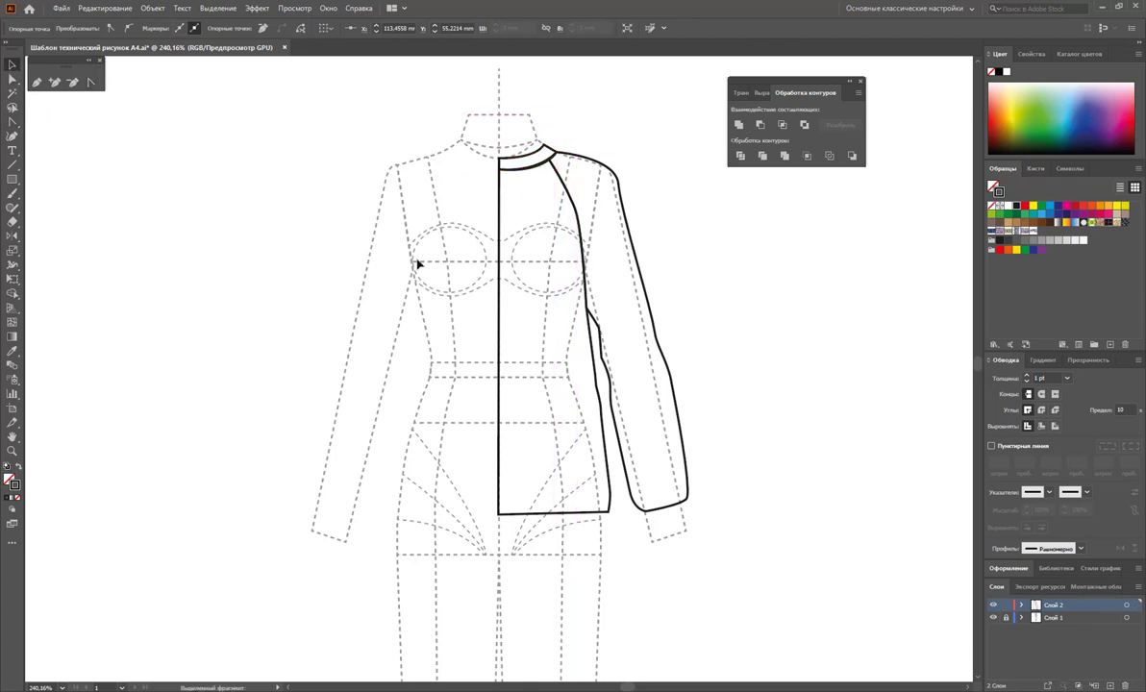
# Sketch a cuff line across the sleeve end and adjust both cuff corner anchors
pyautogui.click(37, 84)
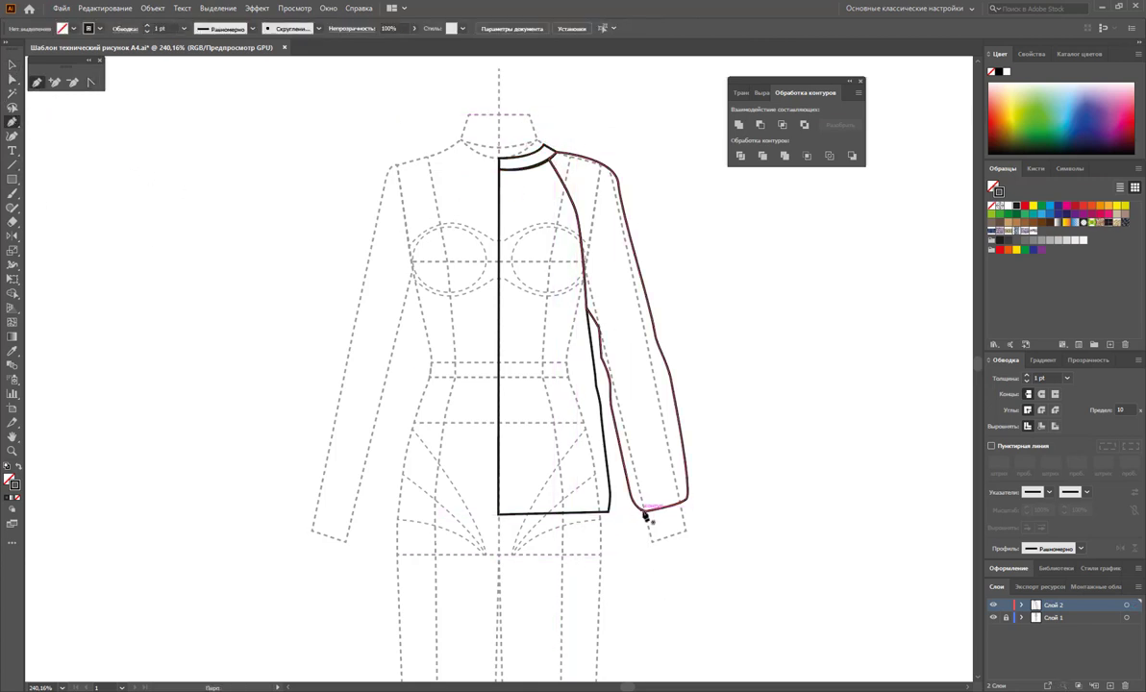
pyautogui.moveTo(646, 513)
pyautogui.mouseDown()
pyautogui.moveTo(652, 538)
pyautogui.moveTo(688, 526)
pyautogui.moveTo(688, 500)
pyautogui.mouseUp()
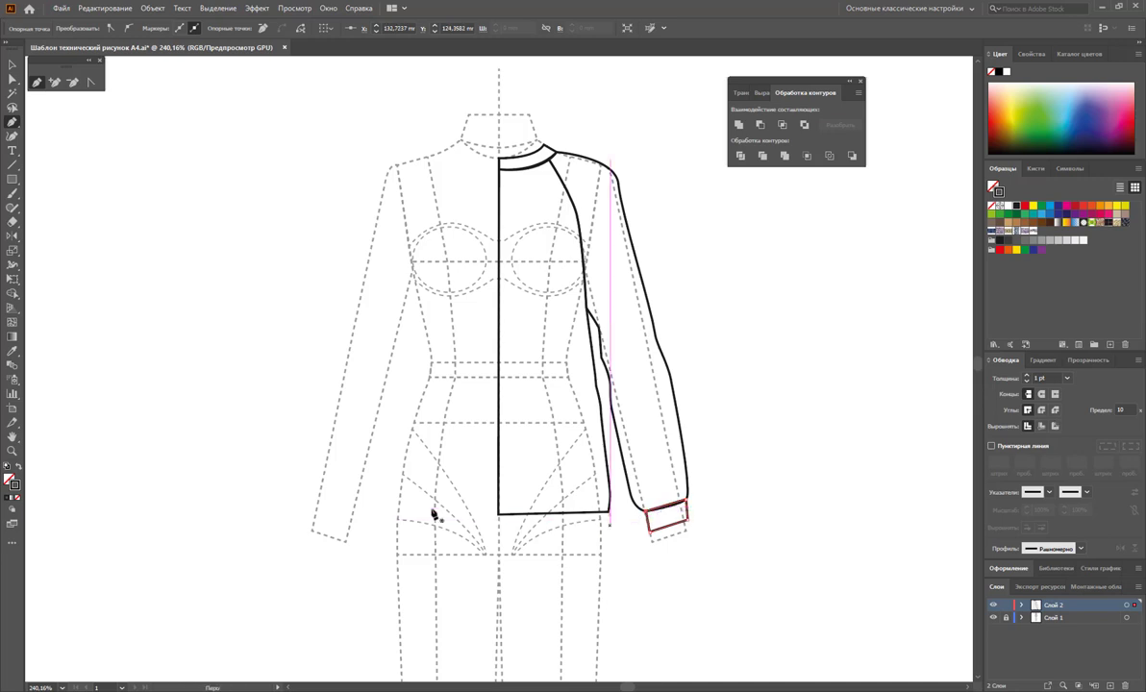
pyautogui.click(12, 82)
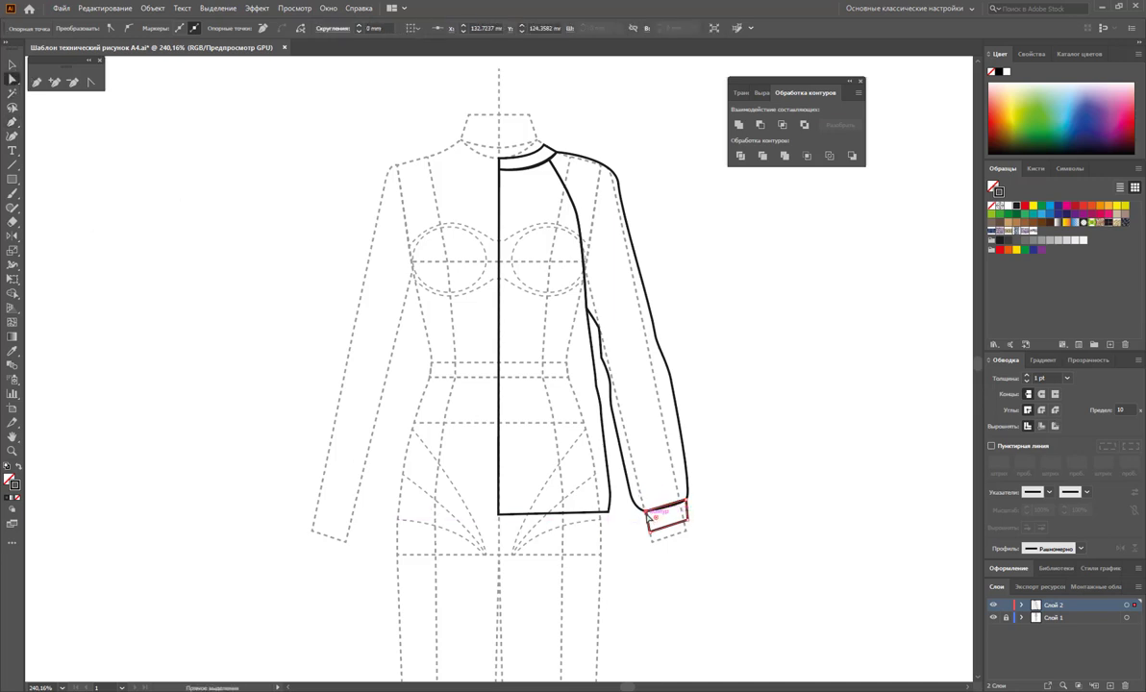
pyautogui.moveTo(646, 510); pyautogui.dragTo(686, 505)
pyautogui.click(715, 511)
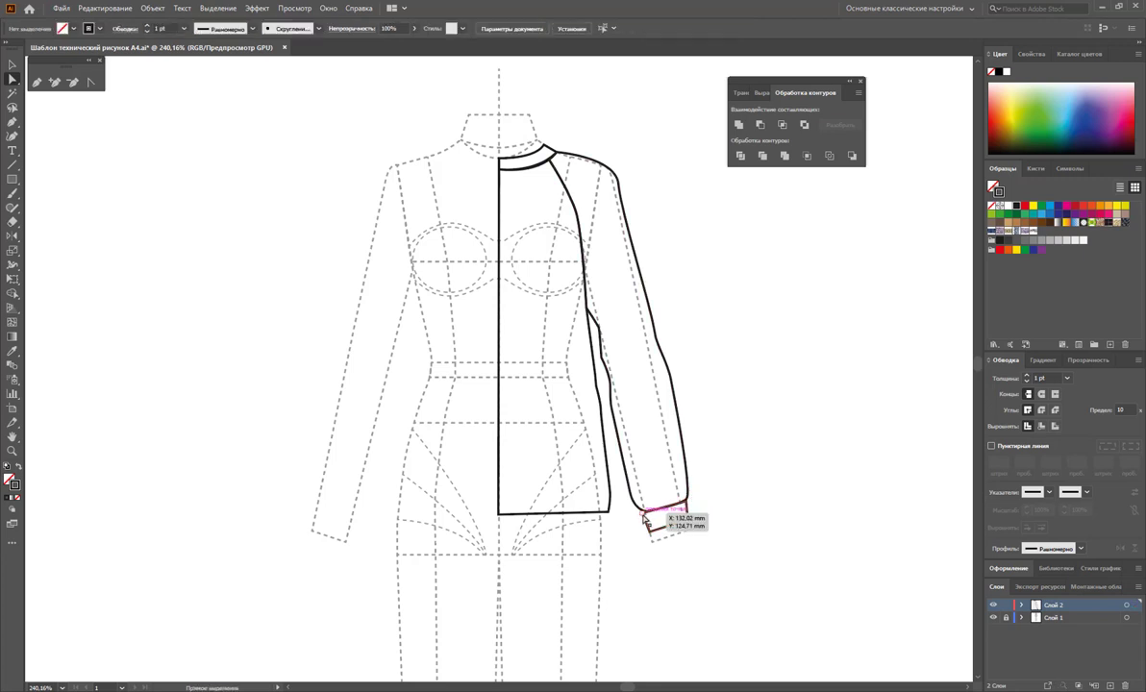
pyautogui.moveTo(645, 519); pyautogui.dragTo(647, 521)
pyautogui.click(755, 537)
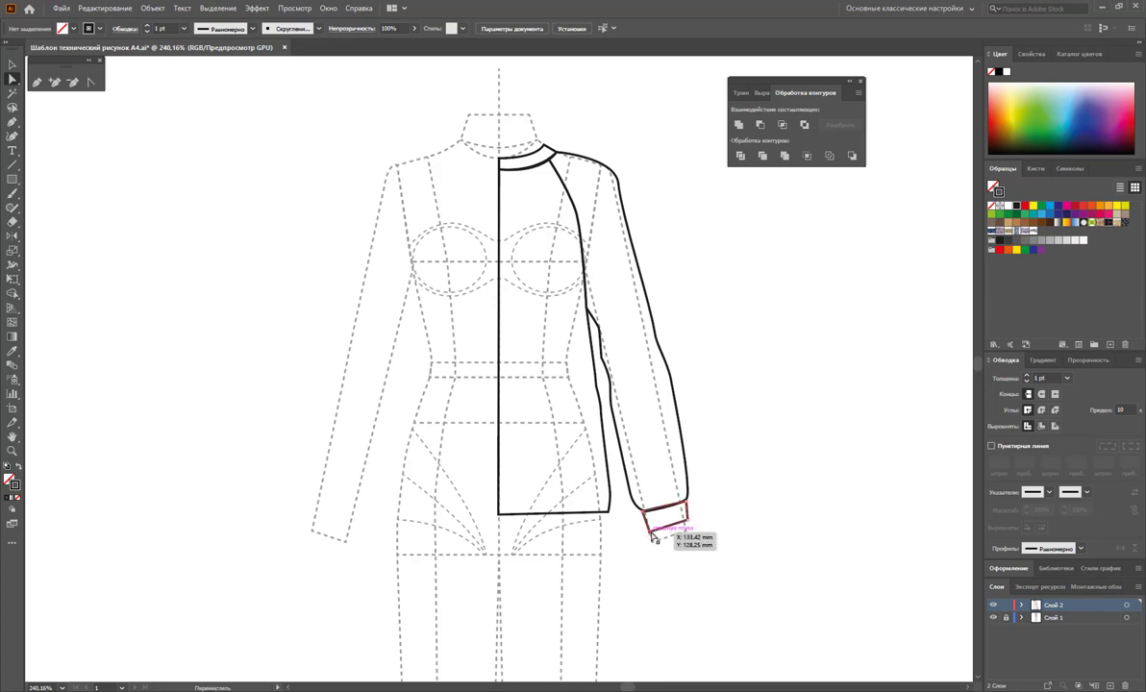
pyautogui.moveTo(653, 539); pyautogui.dragTo(673, 528)
pyautogui.click(745, 550)
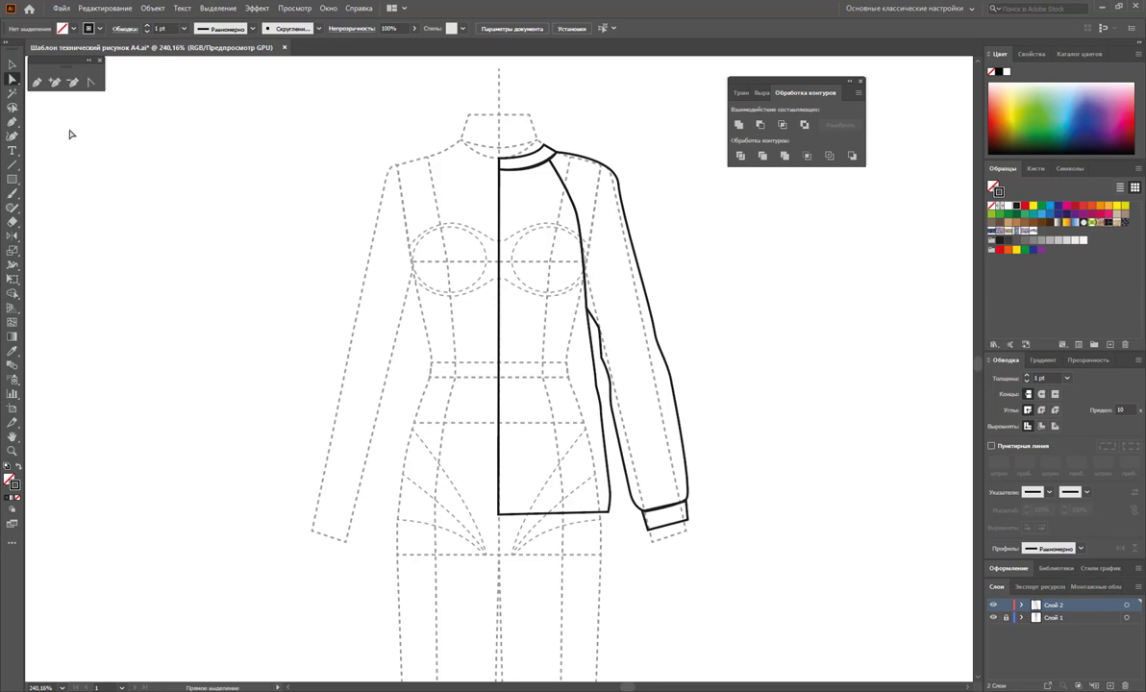
# Draw a closed four-corner hem band along the bottom of the sweater's right half
pyautogui.press('p')
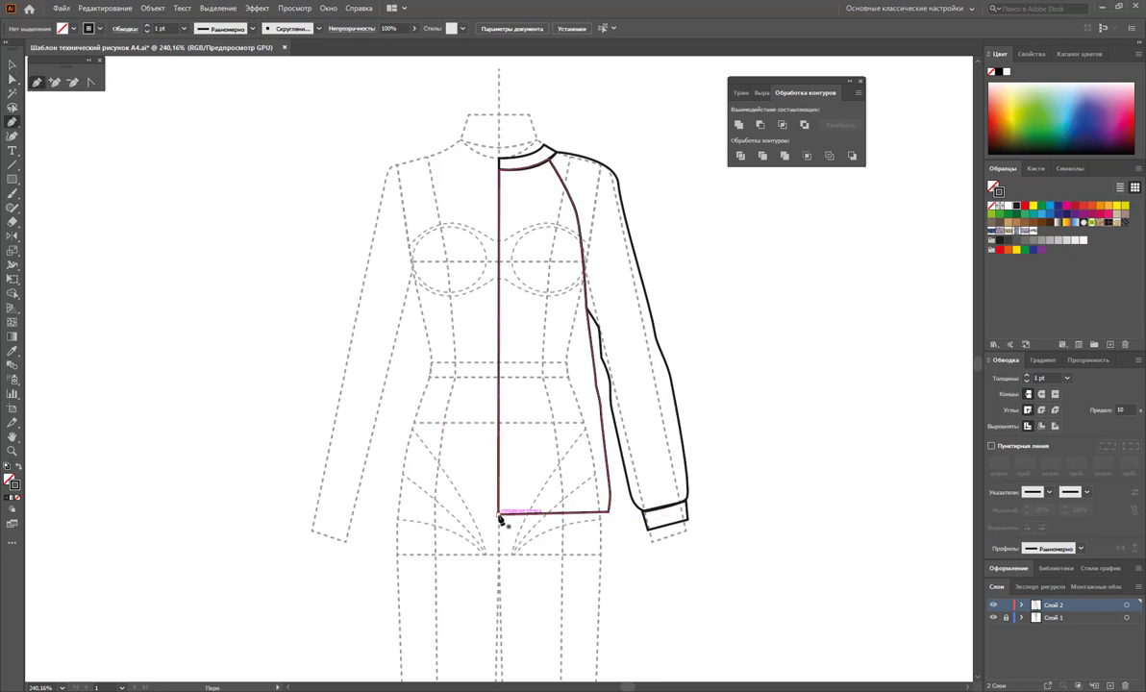
pyautogui.click(498, 535)
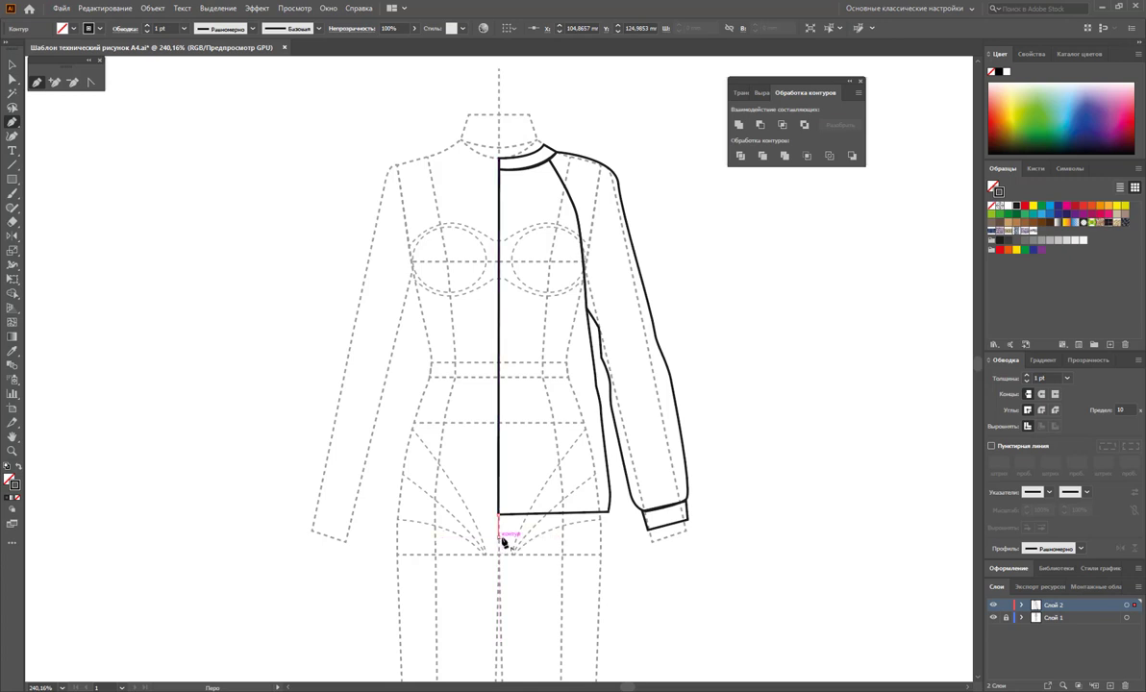
pyautogui.click(602, 537)
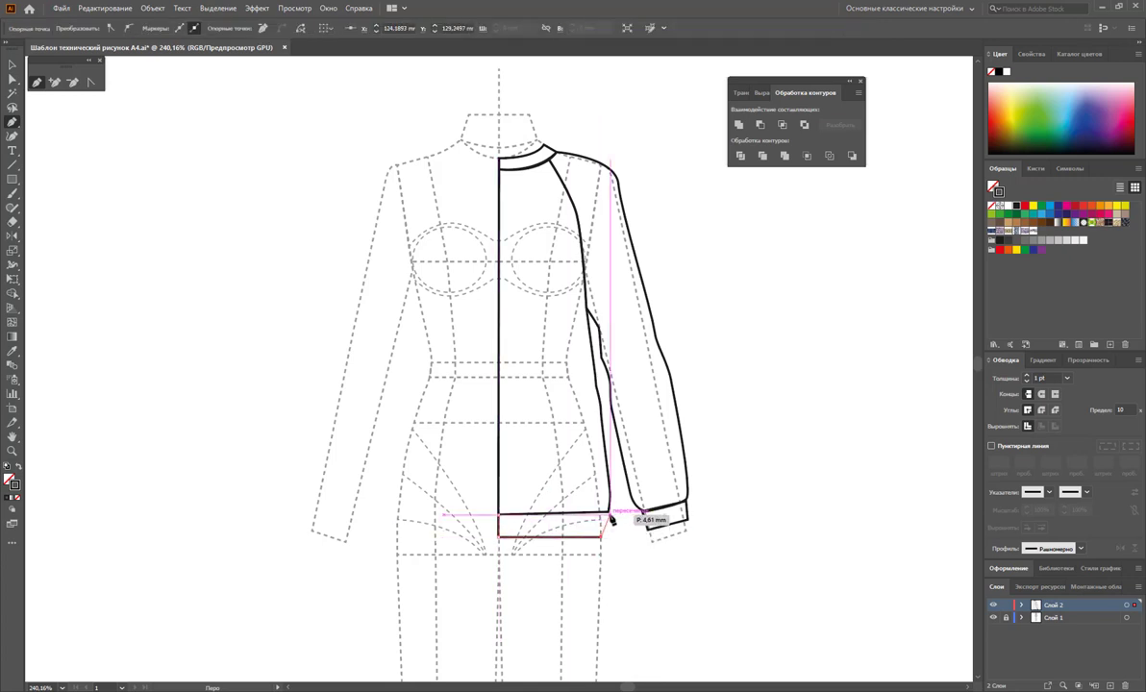
pyautogui.click(607, 515)
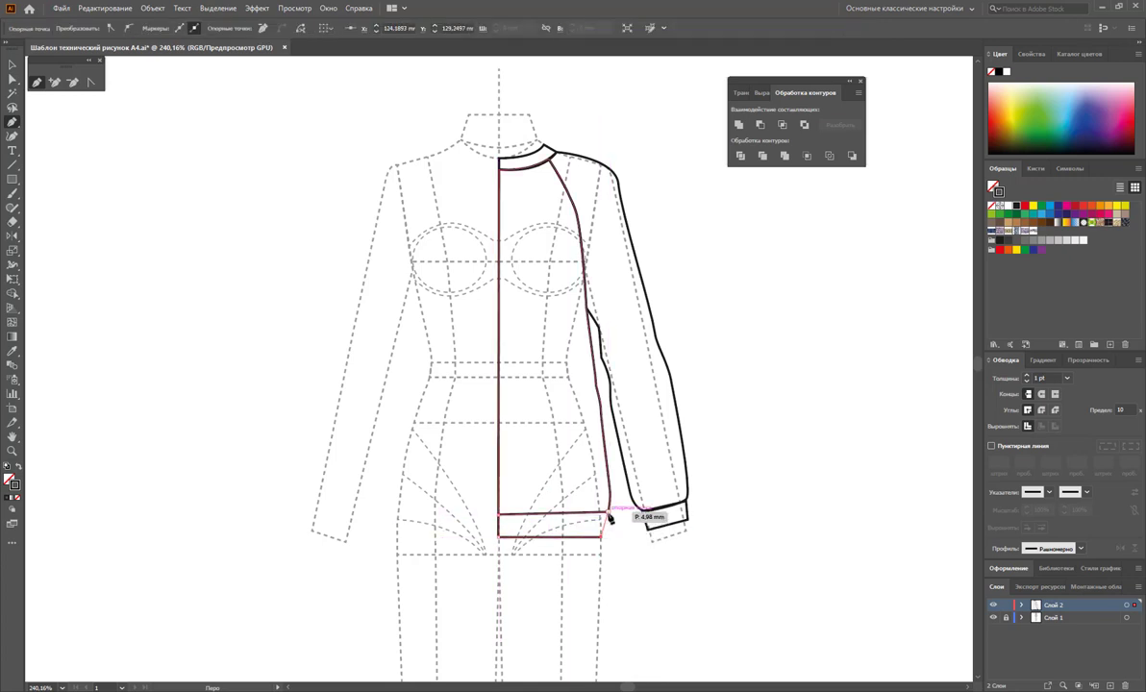
pyautogui.click(500, 517)
# Line up the hem band's corner anchor with the bodice's bottom corner
pyautogui.press('a')
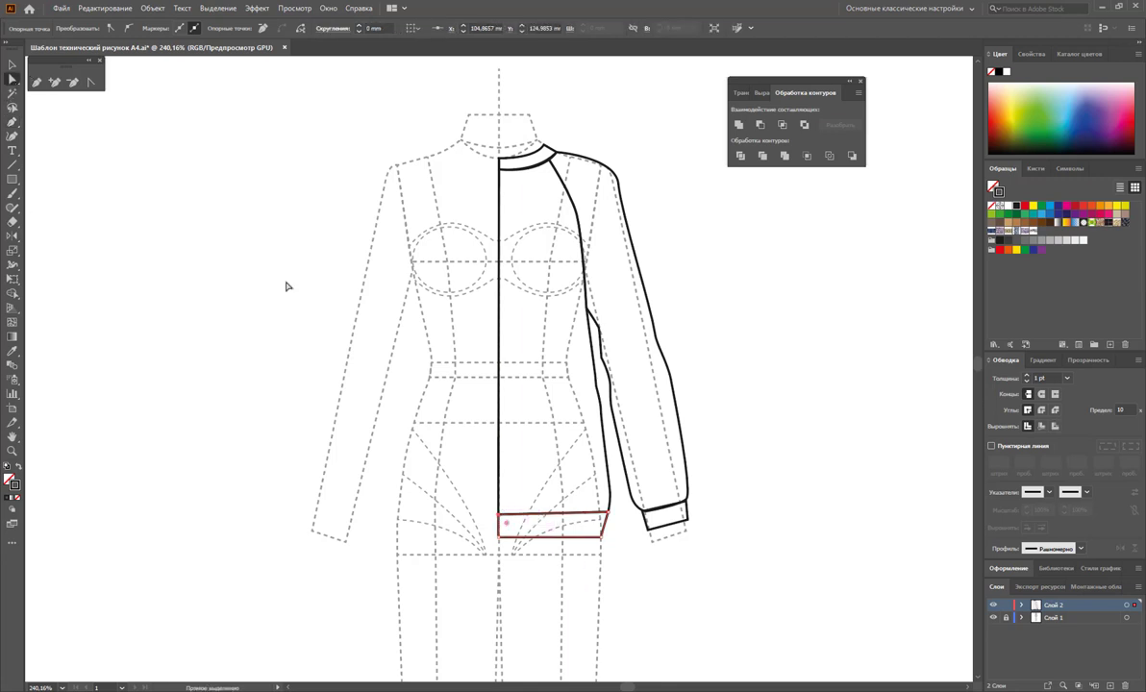
pyautogui.keyDown('shift'); pyautogui.click(608, 510); pyautogui.keyUp('shift')
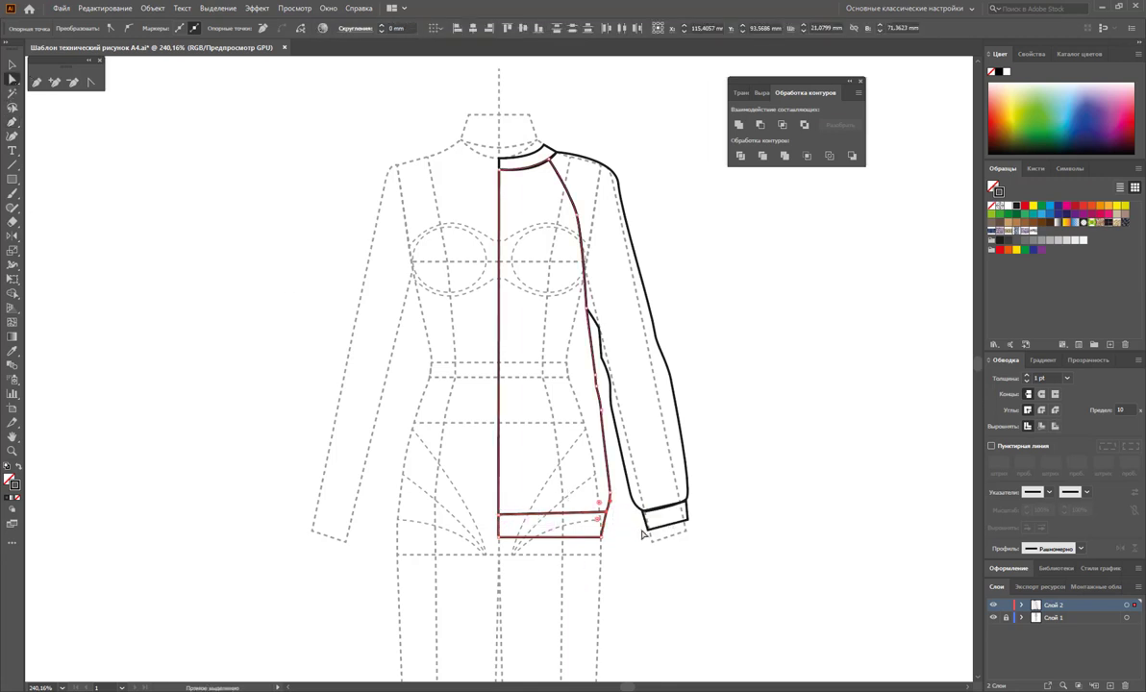
pyautogui.click(622, 535)
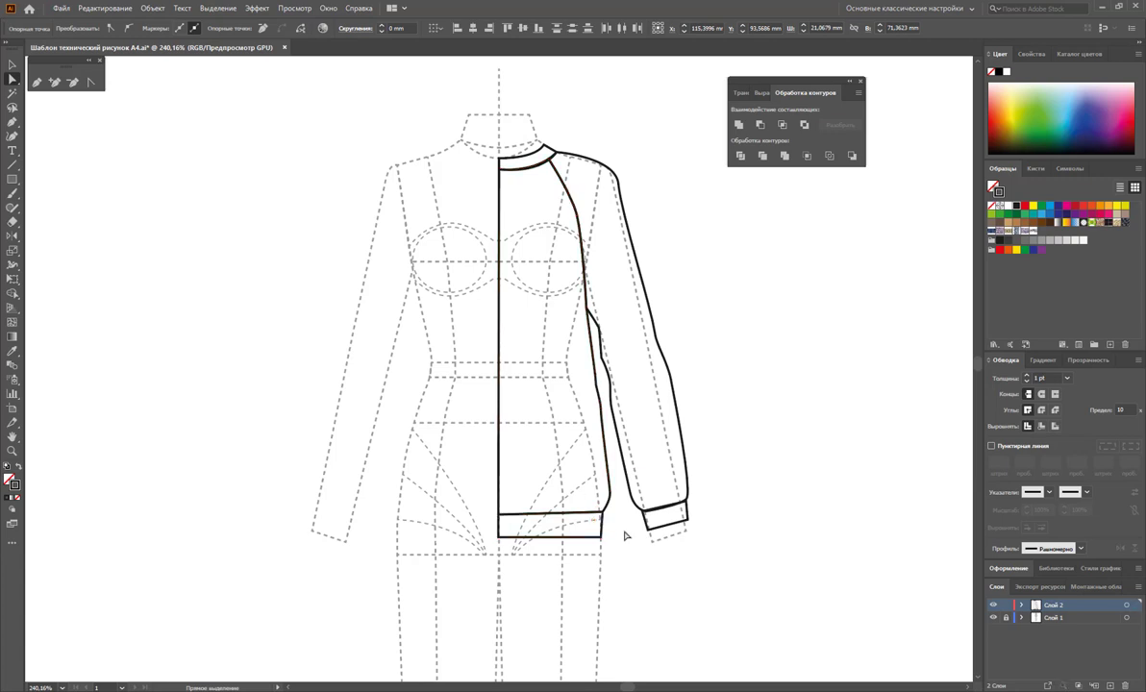
pyautogui.click(598, 521)
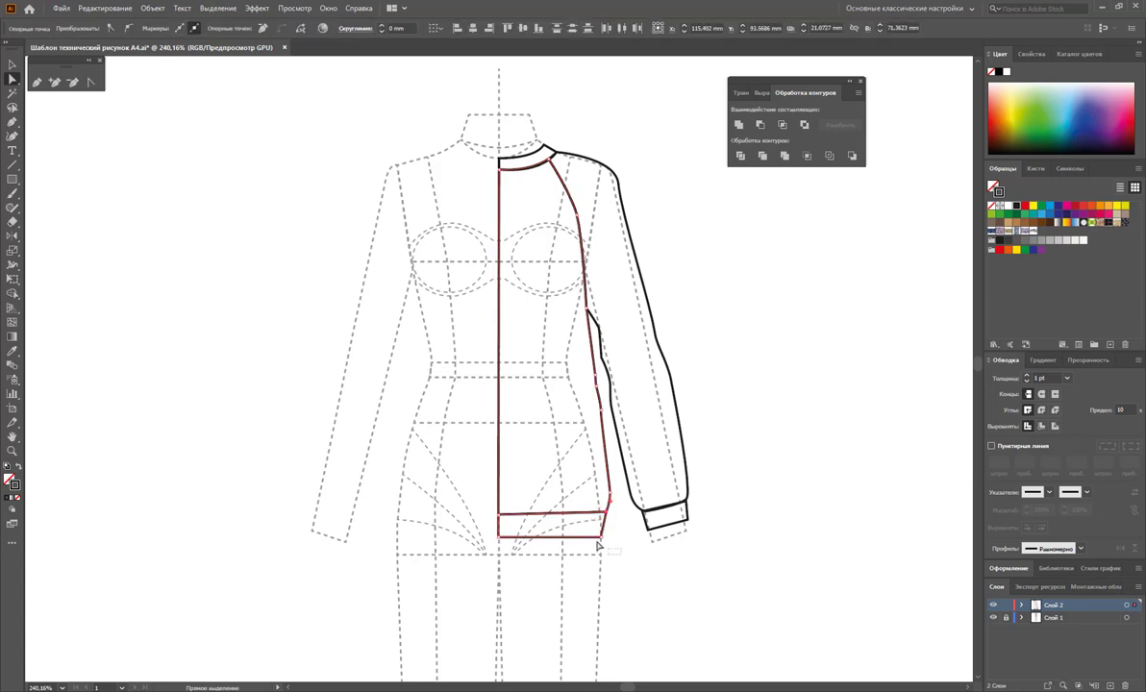
pyautogui.click(594, 536)
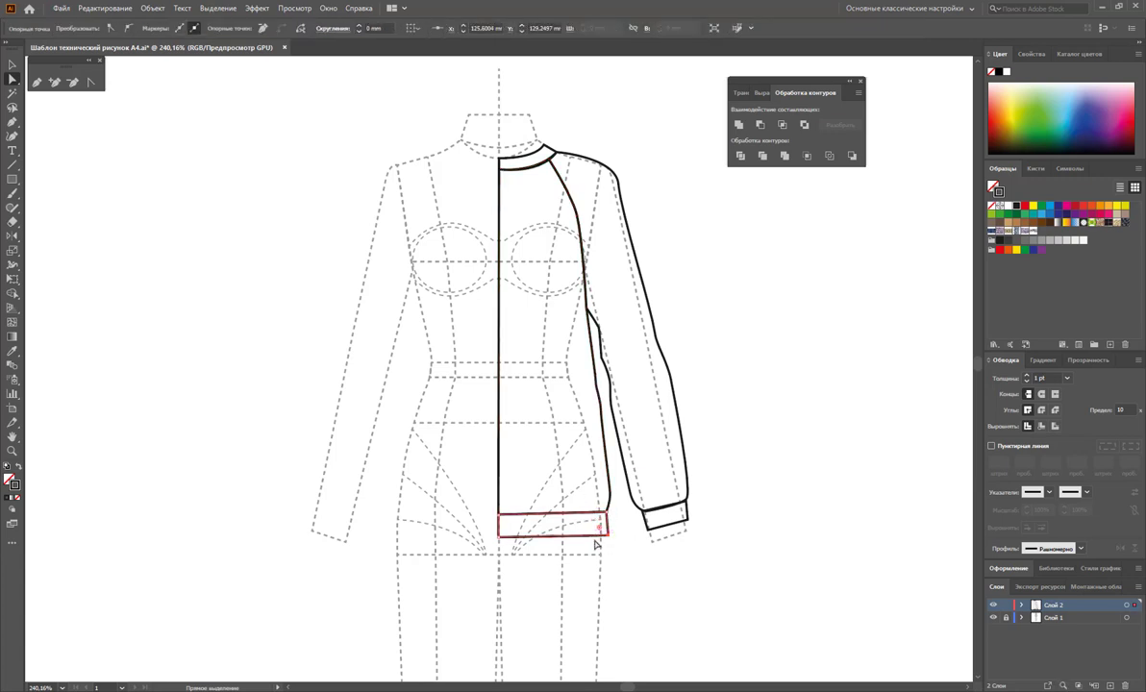
pyautogui.click(626, 526)
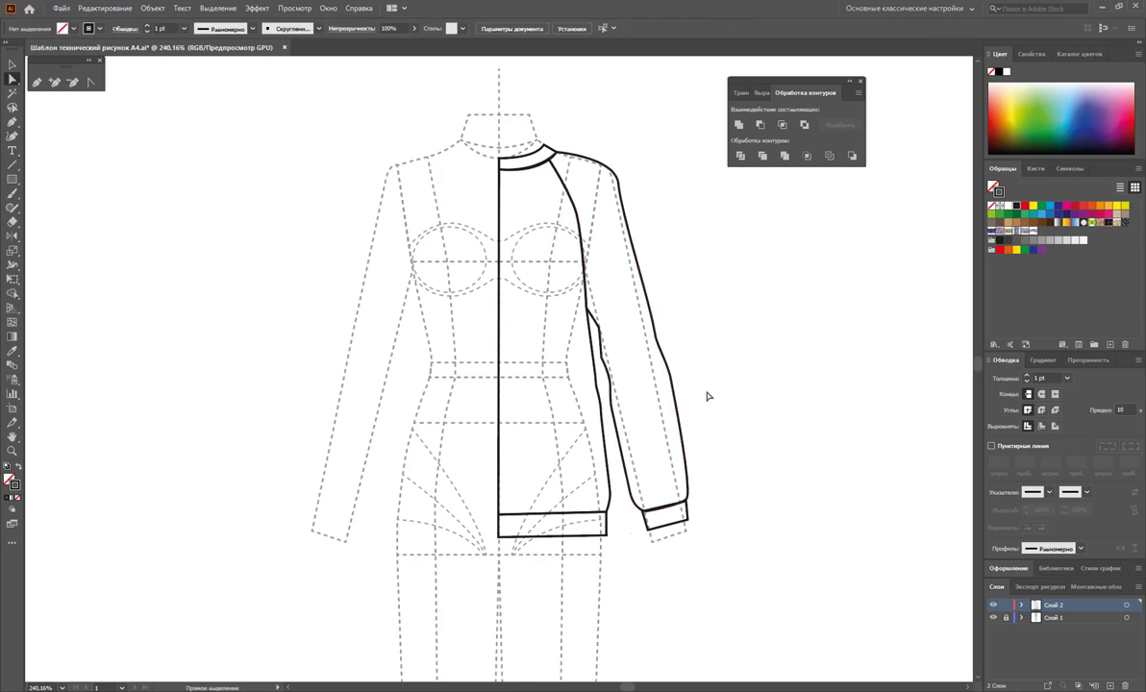
# Draw the inner neckline curve from the centre line to the shoulder seam
pyautogui.click(36, 81)
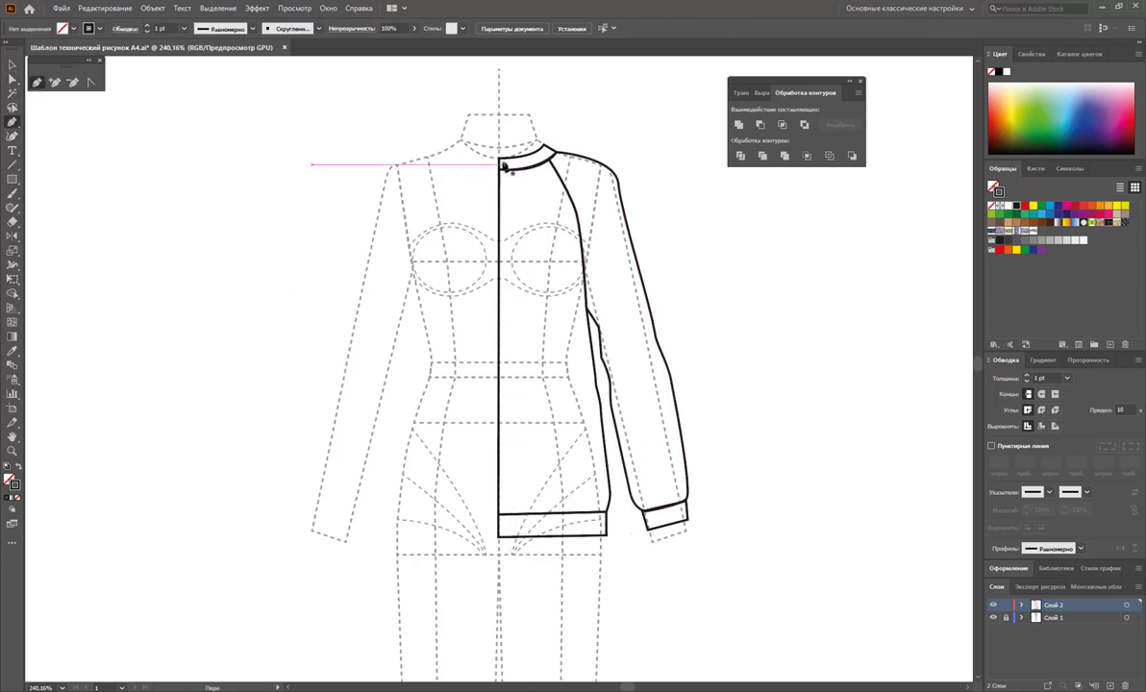
pyautogui.click(499, 152)
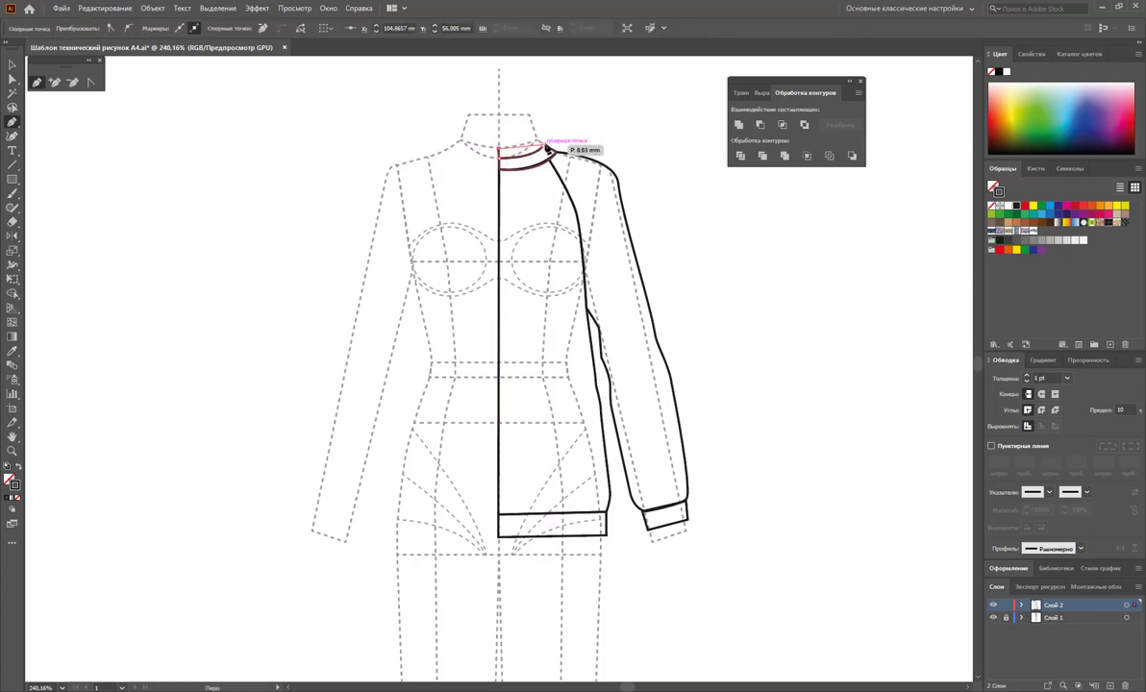
pyautogui.click(545, 149)
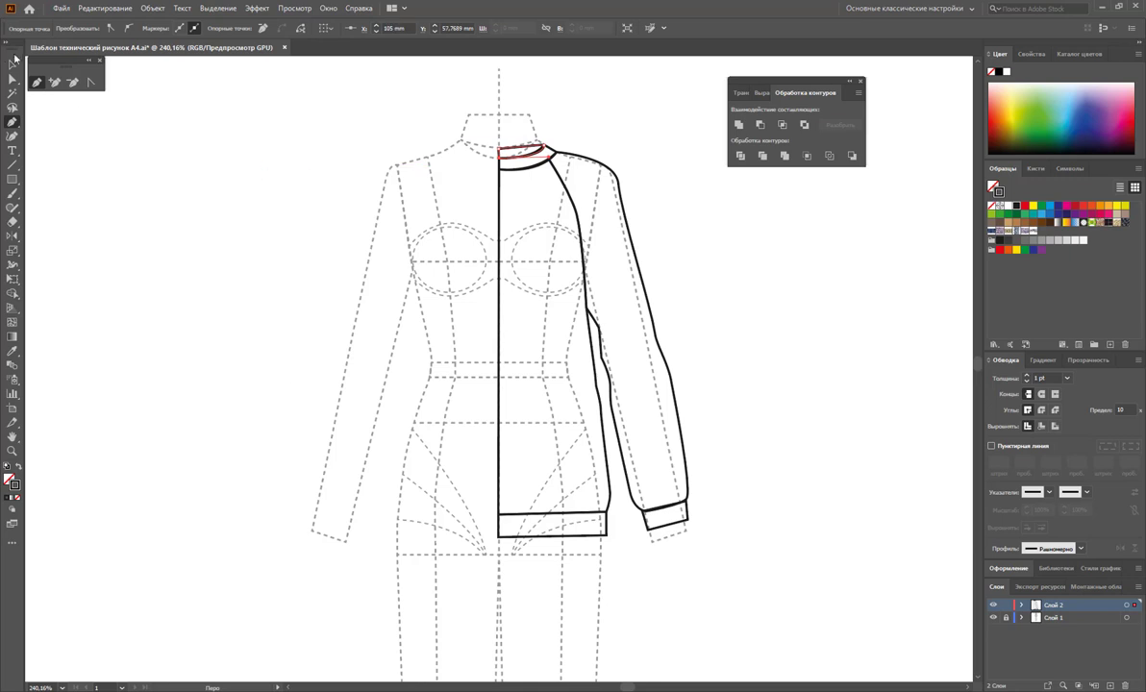
# Send the new neckline path to the back, behind the other shapes
pyautogui.press('v')
pyautogui.click(486, 77)
pyautogui.click(519, 146)
pyautogui.rightClick(517, 149)
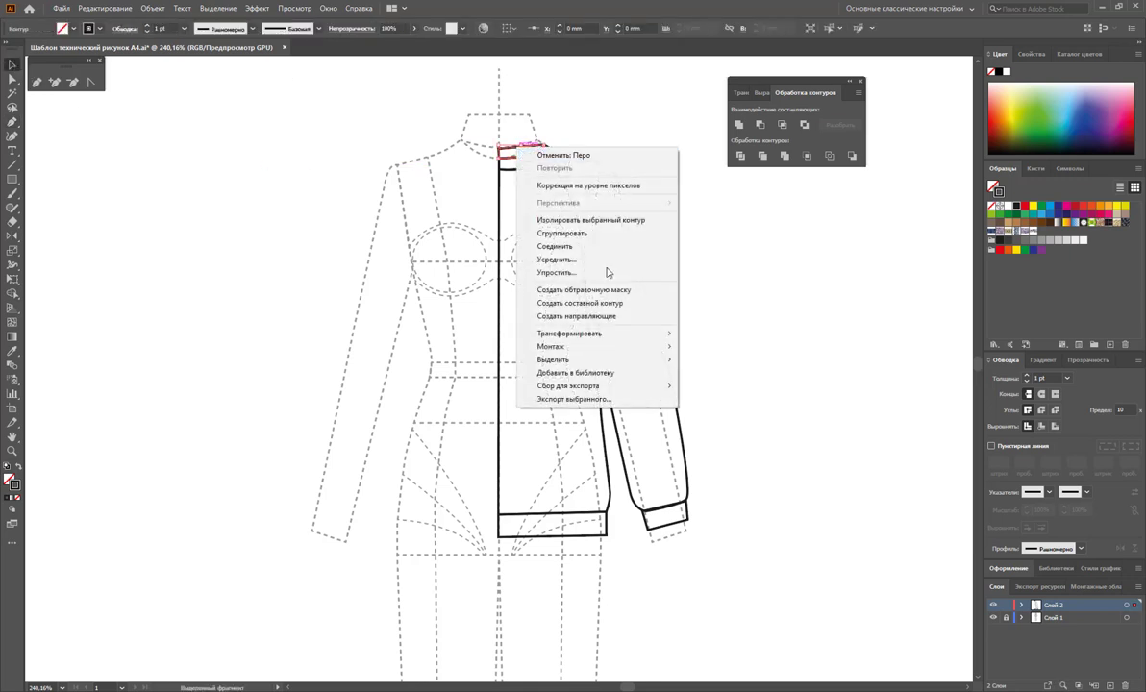
pyautogui.click(756, 385)
pyautogui.click(666, 157)
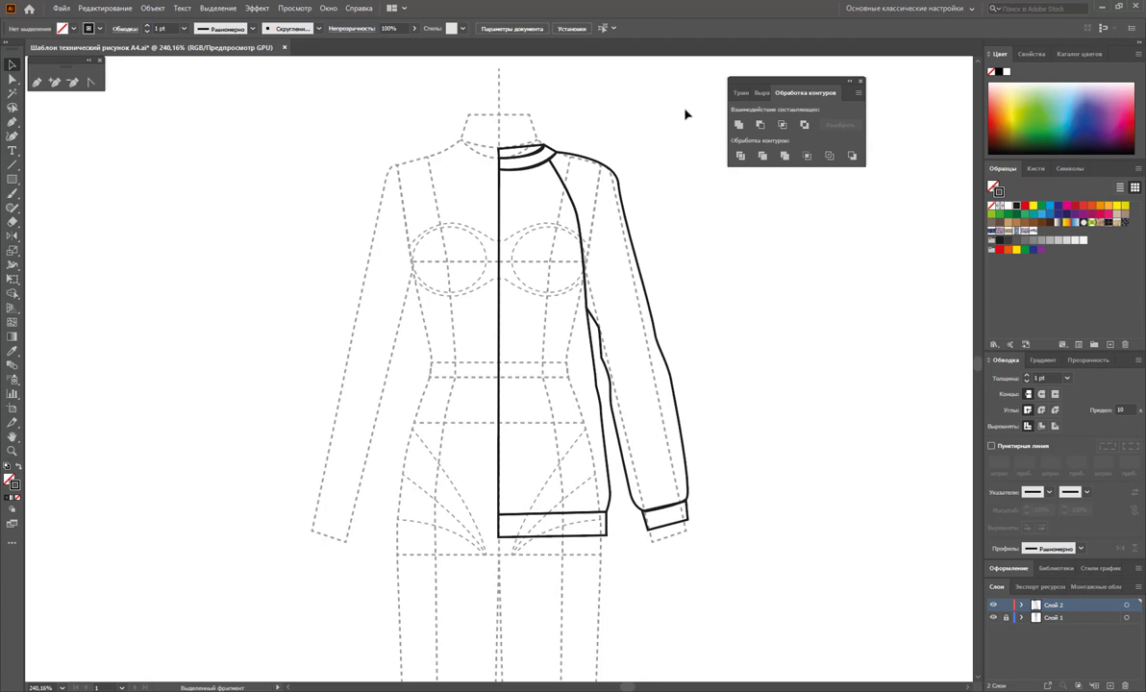
# Reflect a copy of all right-half paths across the centre line onto the left side
pyautogui.moveTo(684, 102); pyautogui.dragTo(432, 596)
pyautogui.click(13, 234)
pyautogui.moveTo(511, 262); pyautogui.dragTo(389, 231)
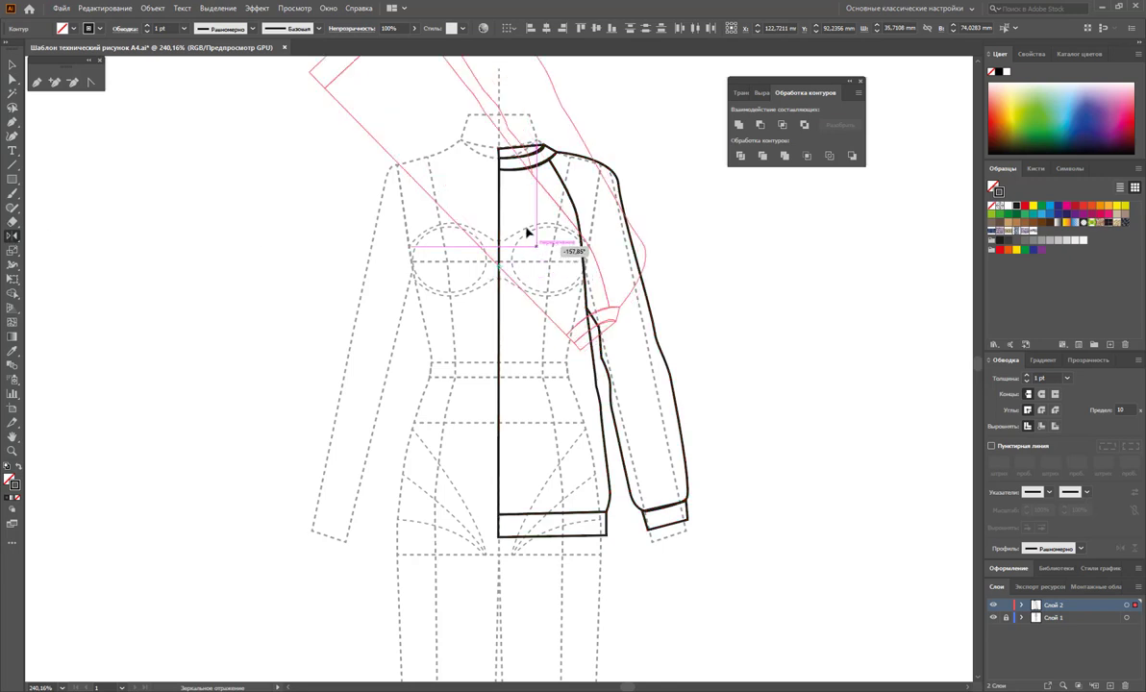
pyautogui.click(12, 65)
pyautogui.click(146, 181)
# Unite the two hem band halves, then unite the two body halves
pyautogui.moveTo(486, 539); pyautogui.dragTo(479, 527)
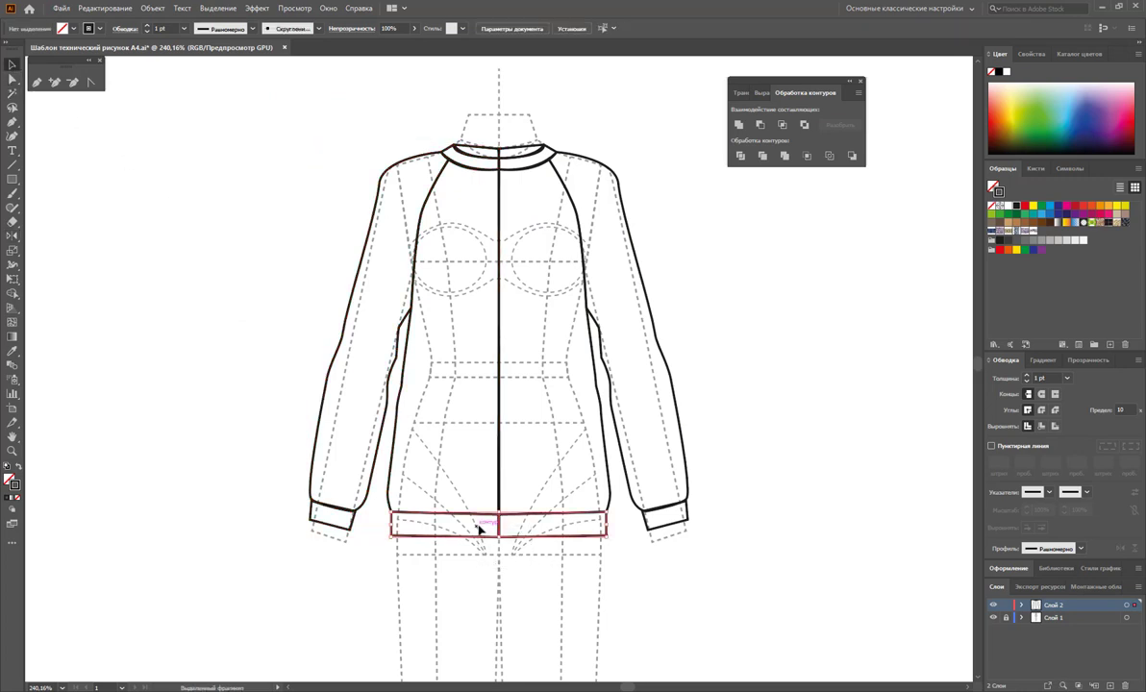
pyautogui.click(738, 126)
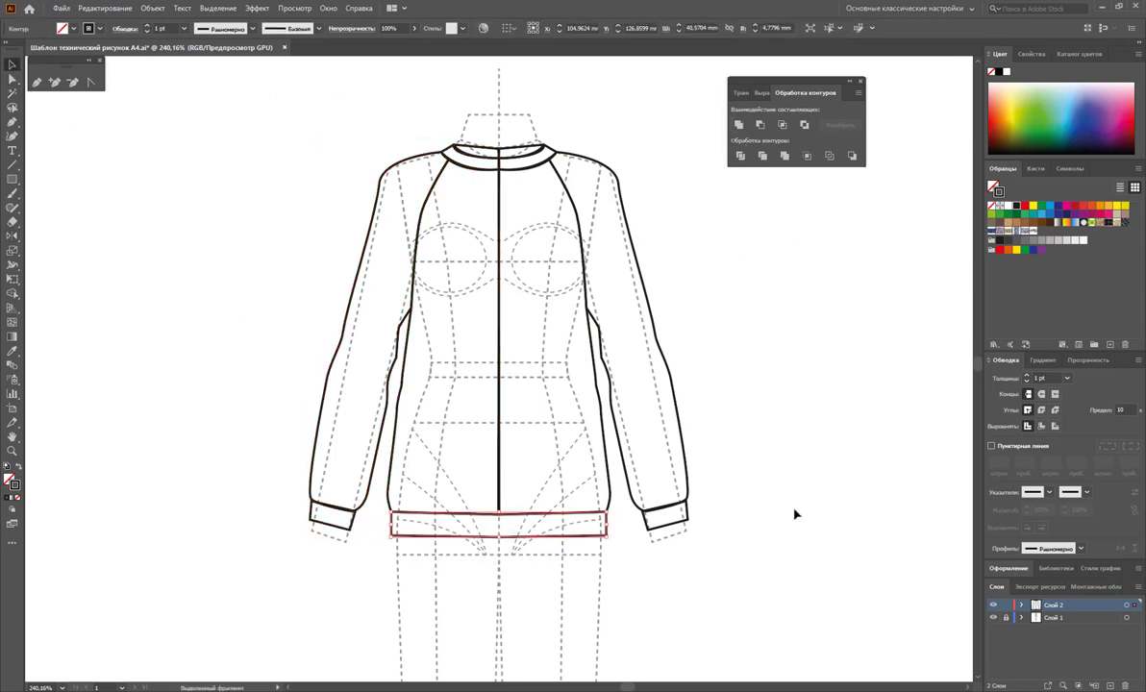
pyautogui.click(743, 481)
pyautogui.moveTo(446, 472); pyautogui.dragTo(515, 438)
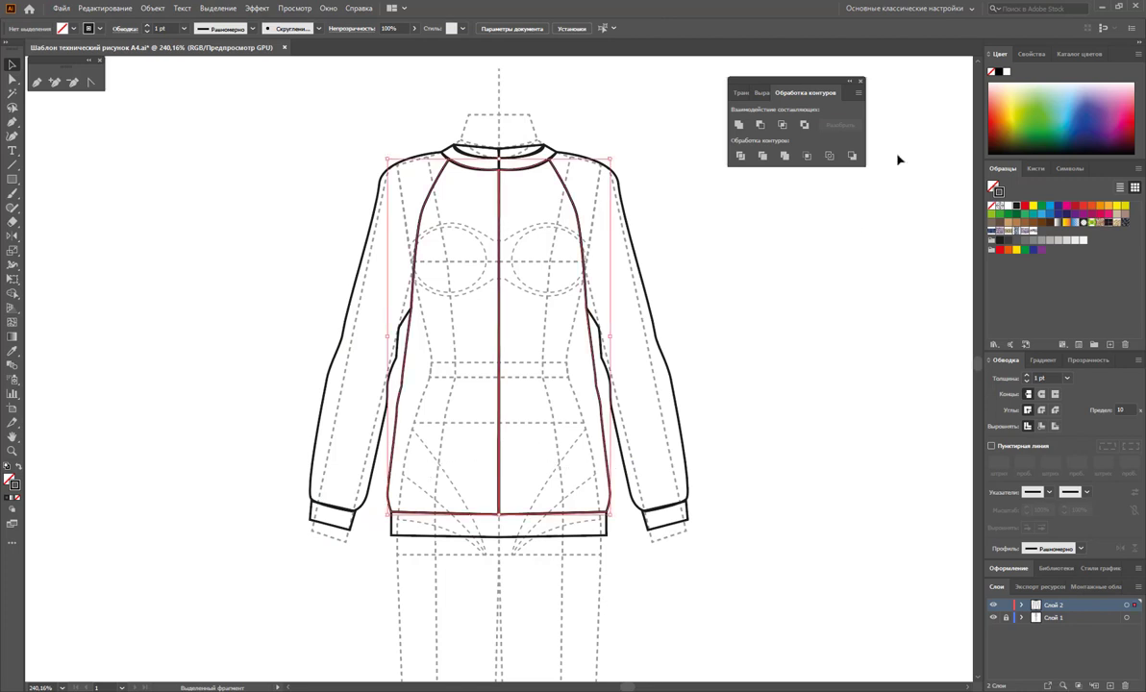
pyautogui.click(739, 126)
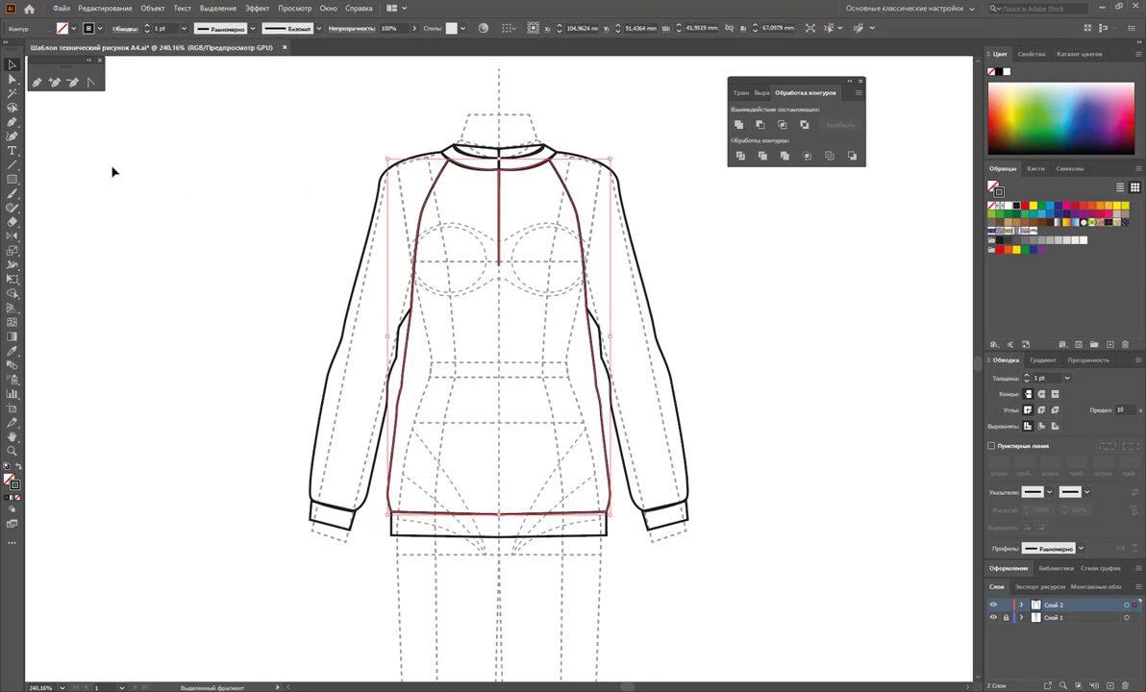
# Delete the centre seam anchor running down the sweater front
pyautogui.click(72, 82)
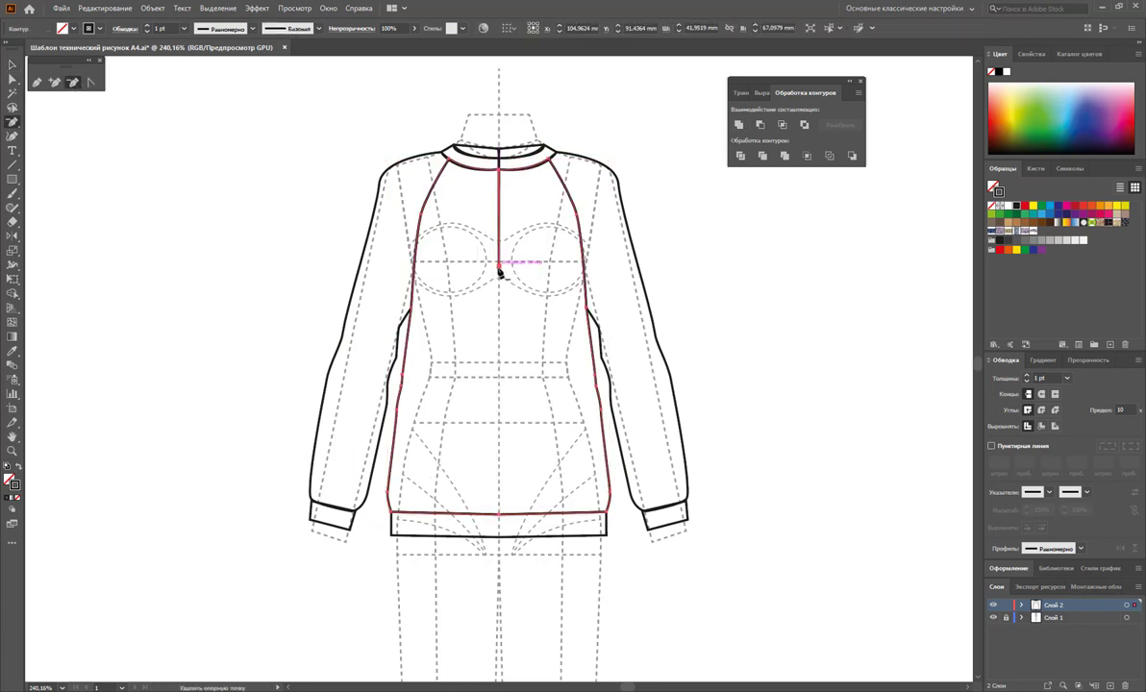
pyautogui.click(498, 263)
pyautogui.click(13, 65)
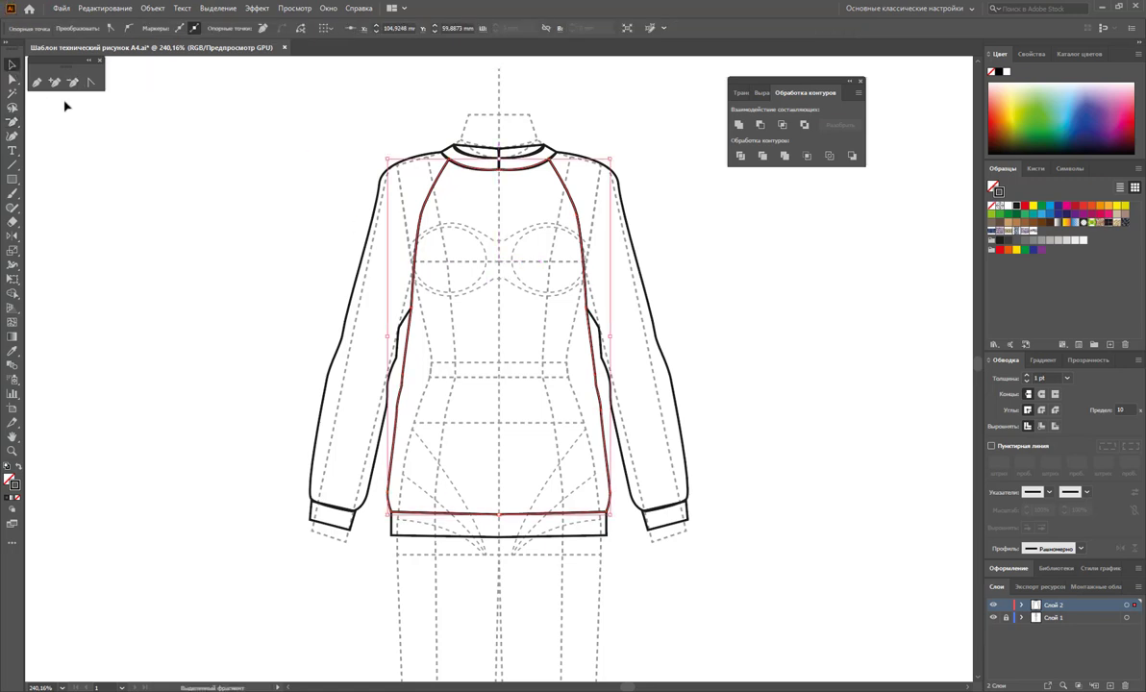
pyautogui.click(580, 159)
# Unite the collar band path with the small piece at its right
pyautogui.click(502, 151)
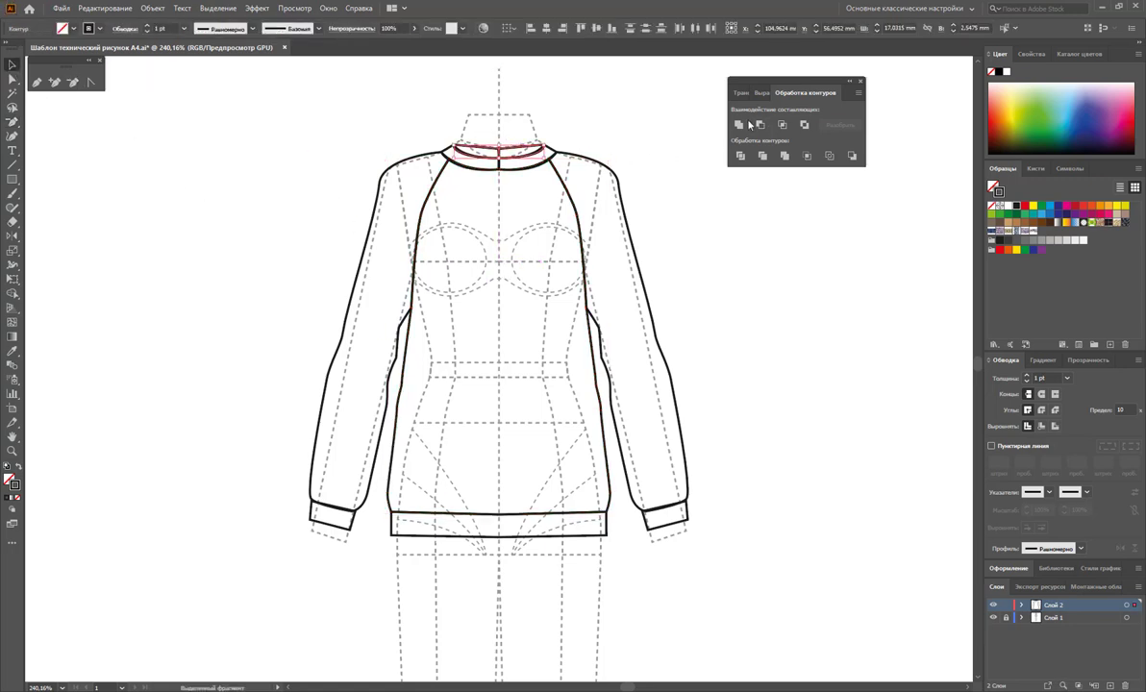
pyautogui.click(543, 164)
pyautogui.click(558, 155)
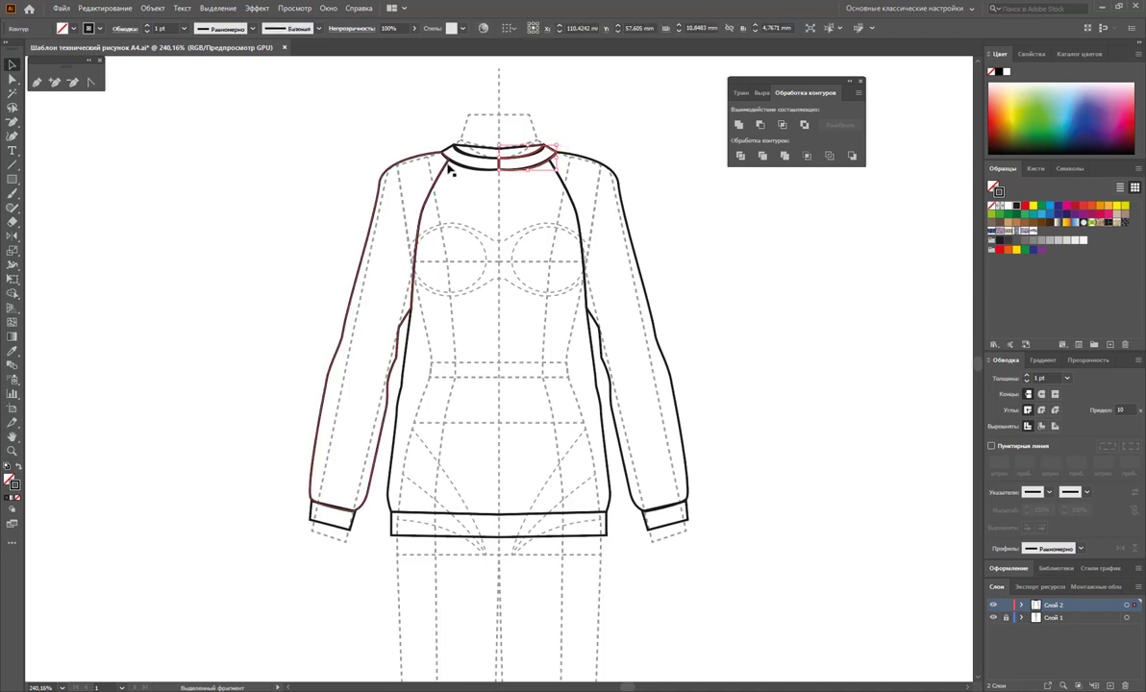
pyautogui.click(739, 125)
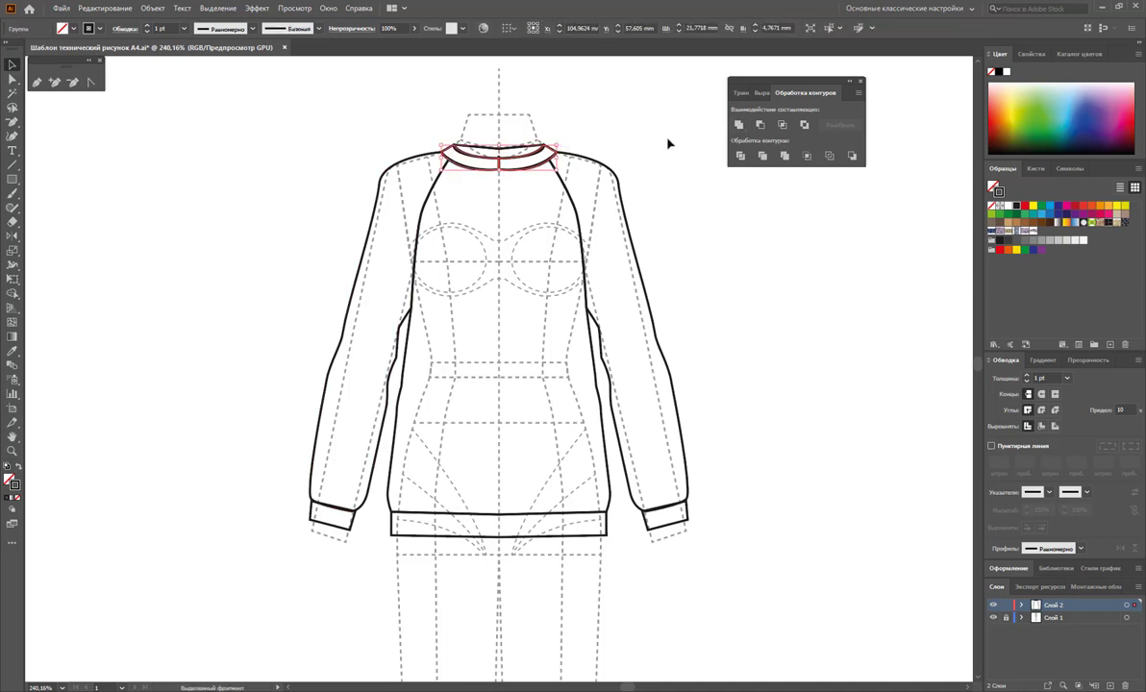
pyautogui.click(666, 138)
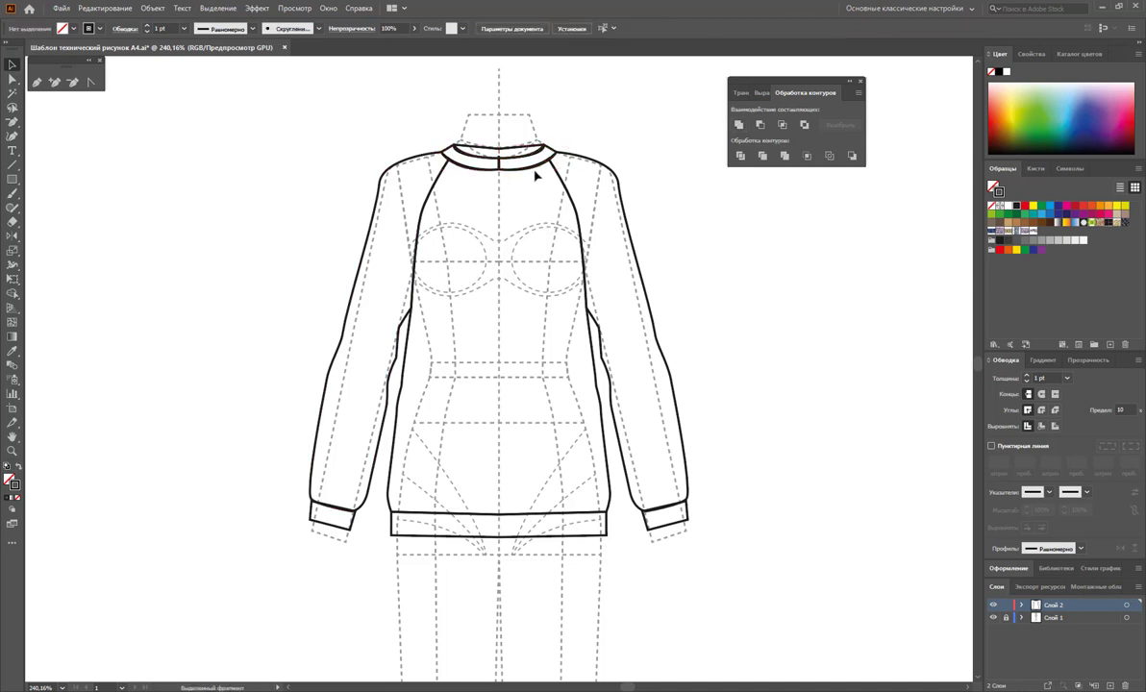
# Ungroup the collar and stretch the left collar piece to the centre line
pyautogui.click(501, 164)
pyautogui.rightClick(508, 166)
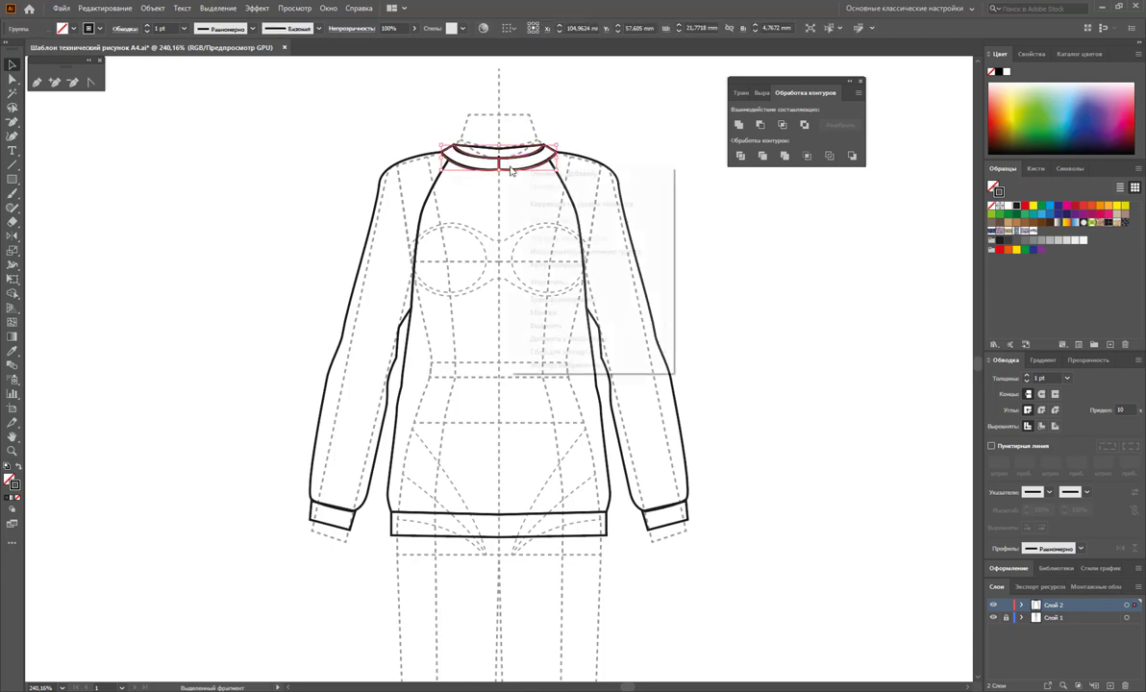
pyautogui.click(592, 265)
pyautogui.click(527, 170)
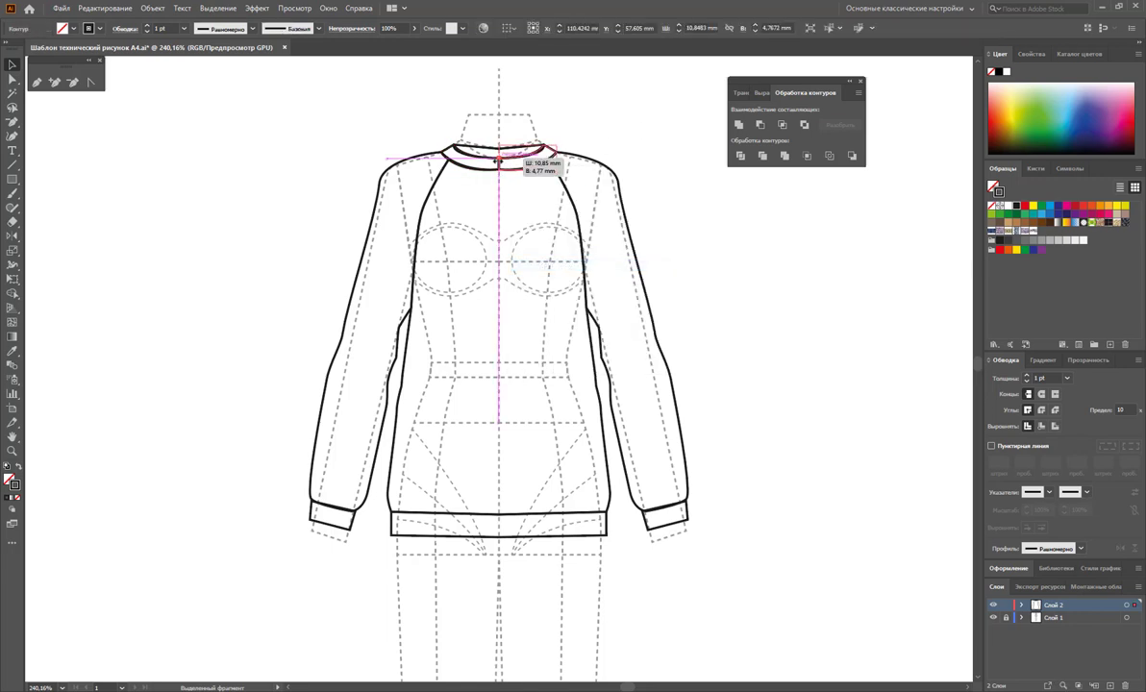
pyautogui.click(655, 185)
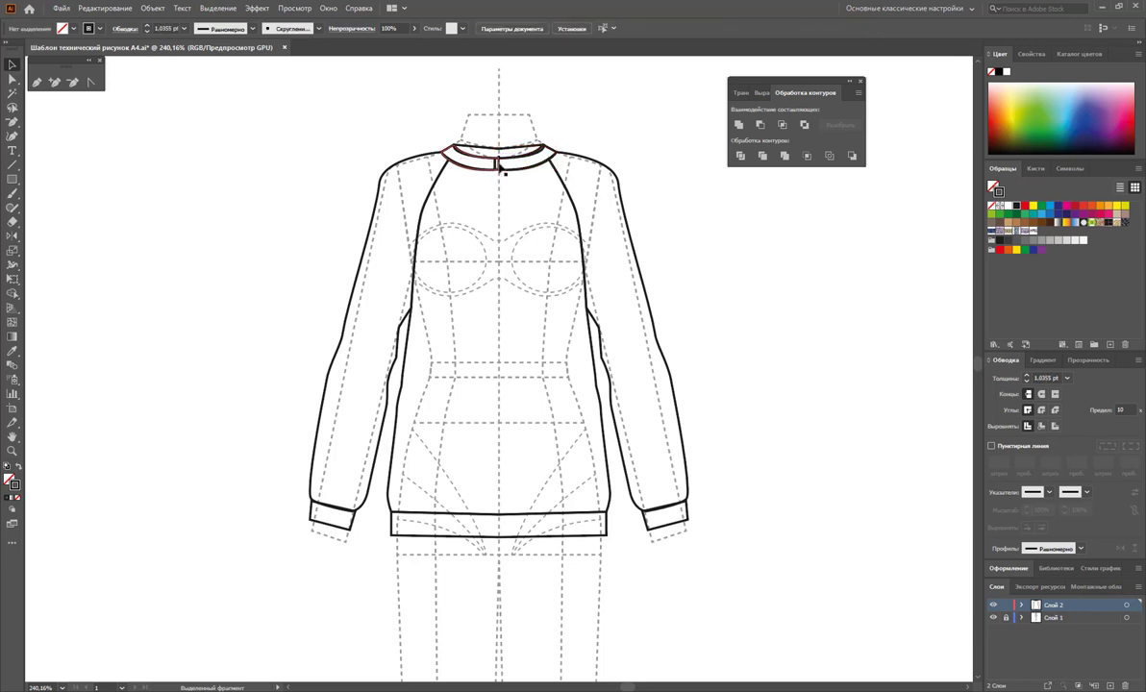
pyautogui.click(460, 150)
pyautogui.moveTo(461, 152)
pyautogui.mouseDown()
pyautogui.moveTo(520, 159)
pyautogui.moveTo(511, 160)
pyautogui.mouseUp()
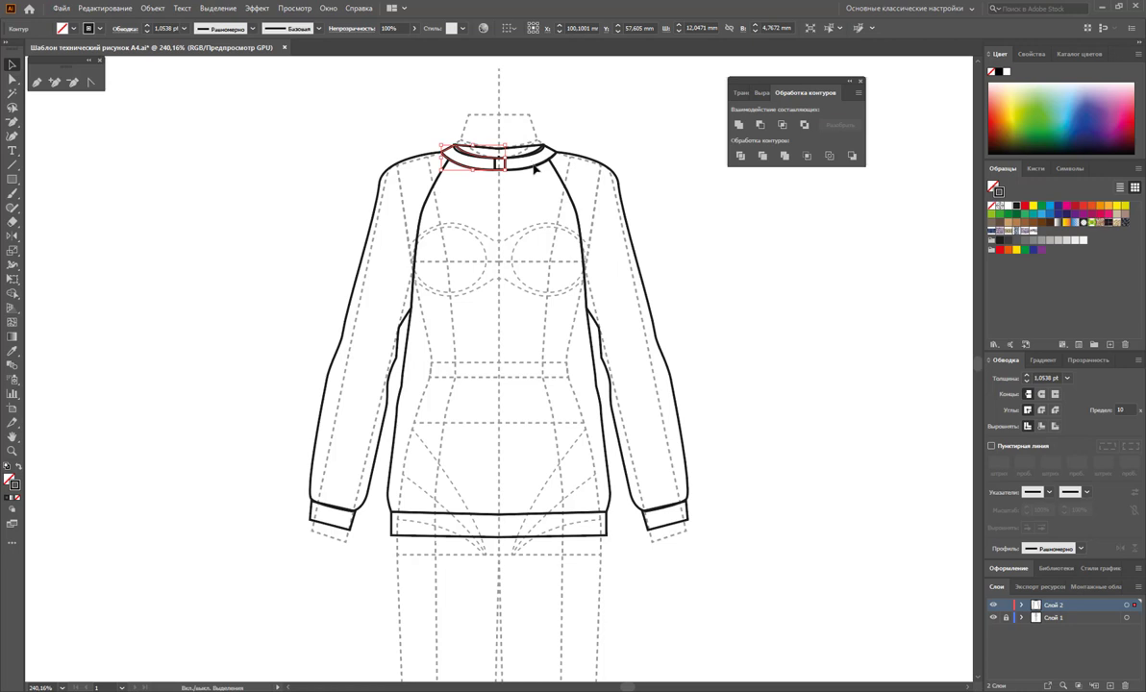
pyautogui.keyDown('shift'); pyautogui.click(535, 168); pyautogui.keyUp('shift')
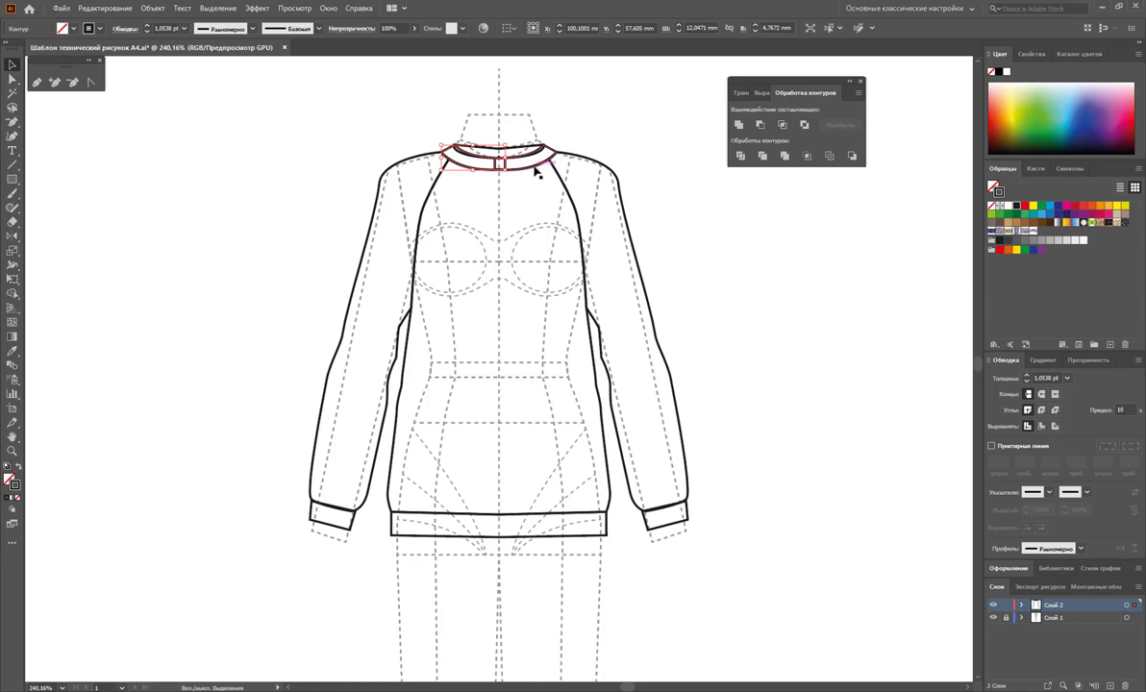
pyautogui.click(689, 181)
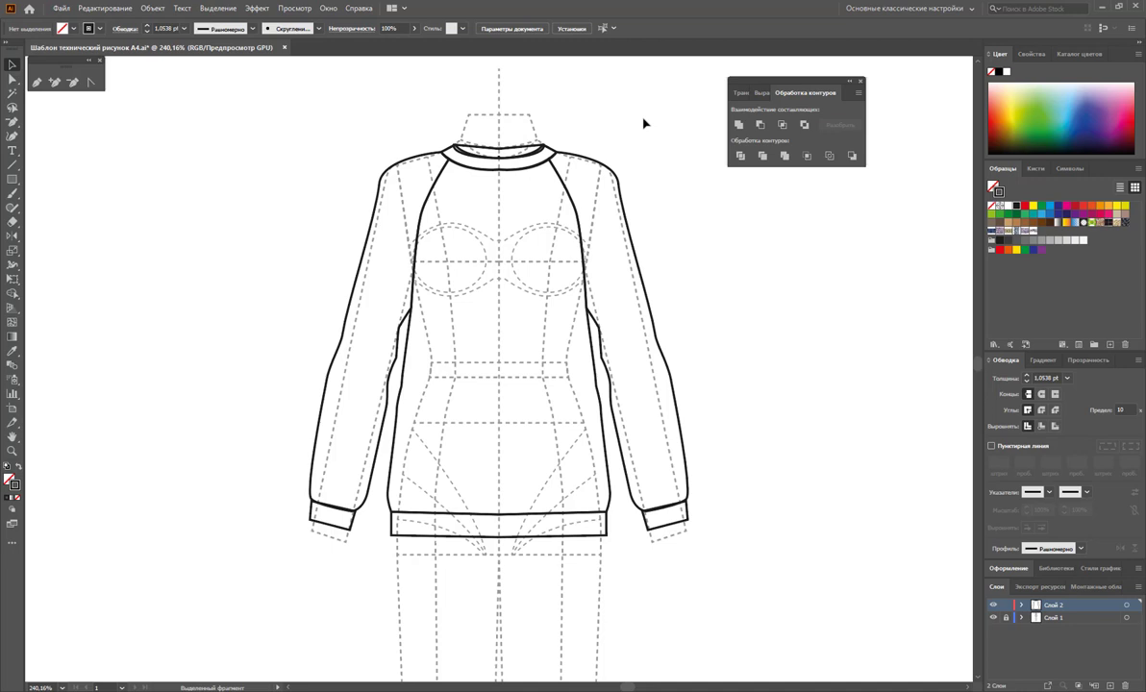
# Reshape the right sleeve's shoulder curve and nudge the left sleeve's shoulder anchor
pyautogui.click(17, 80)
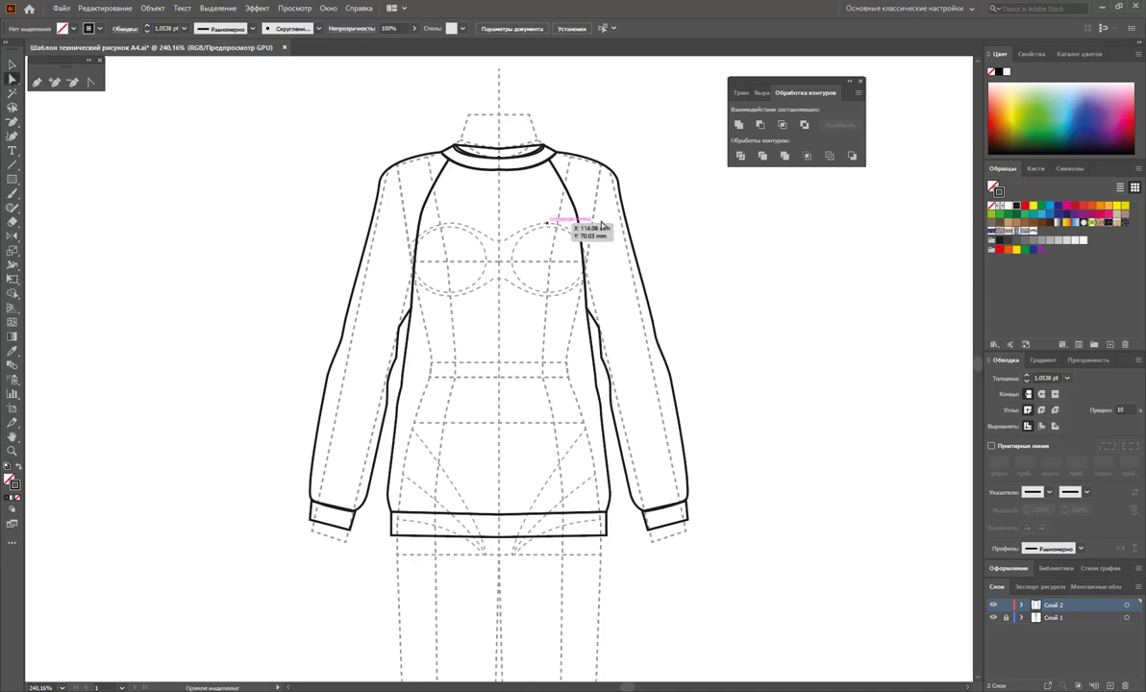
pyautogui.click(621, 190)
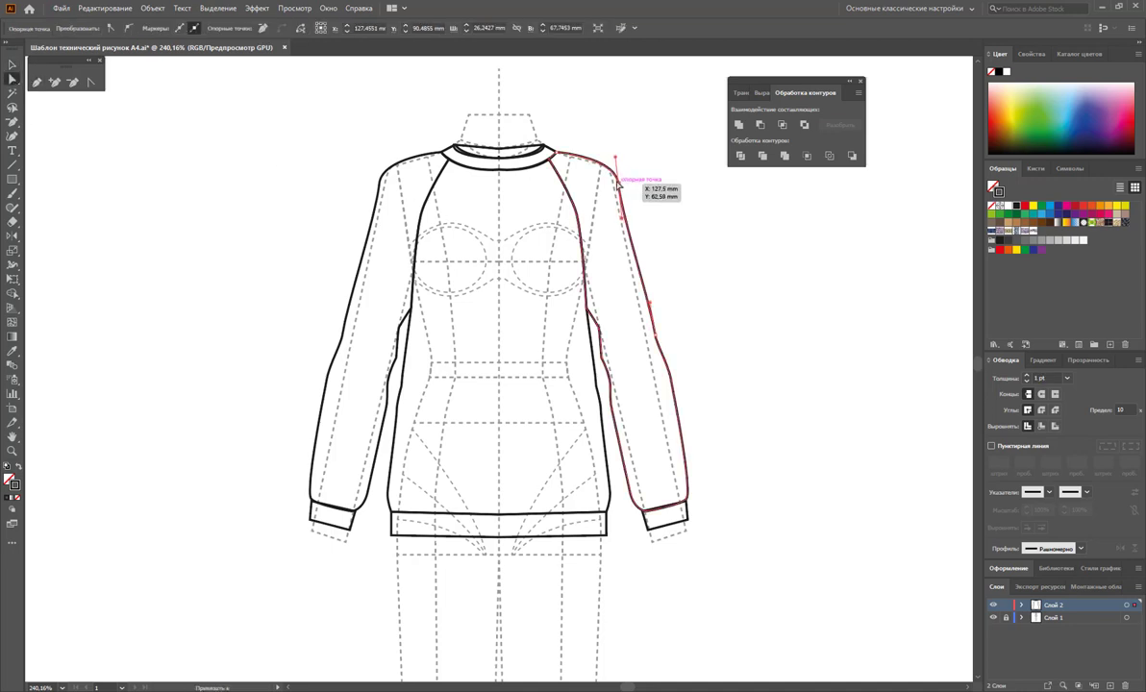
pyautogui.moveTo(620, 185); pyautogui.dragTo(616, 182)
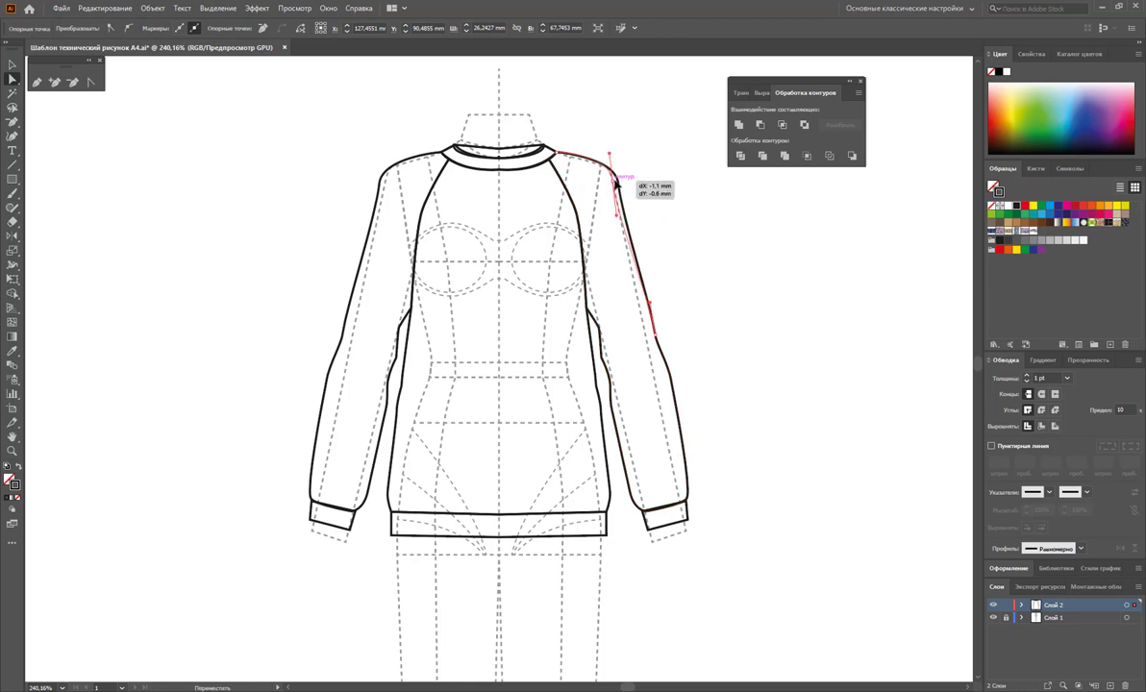
pyautogui.click(381, 183)
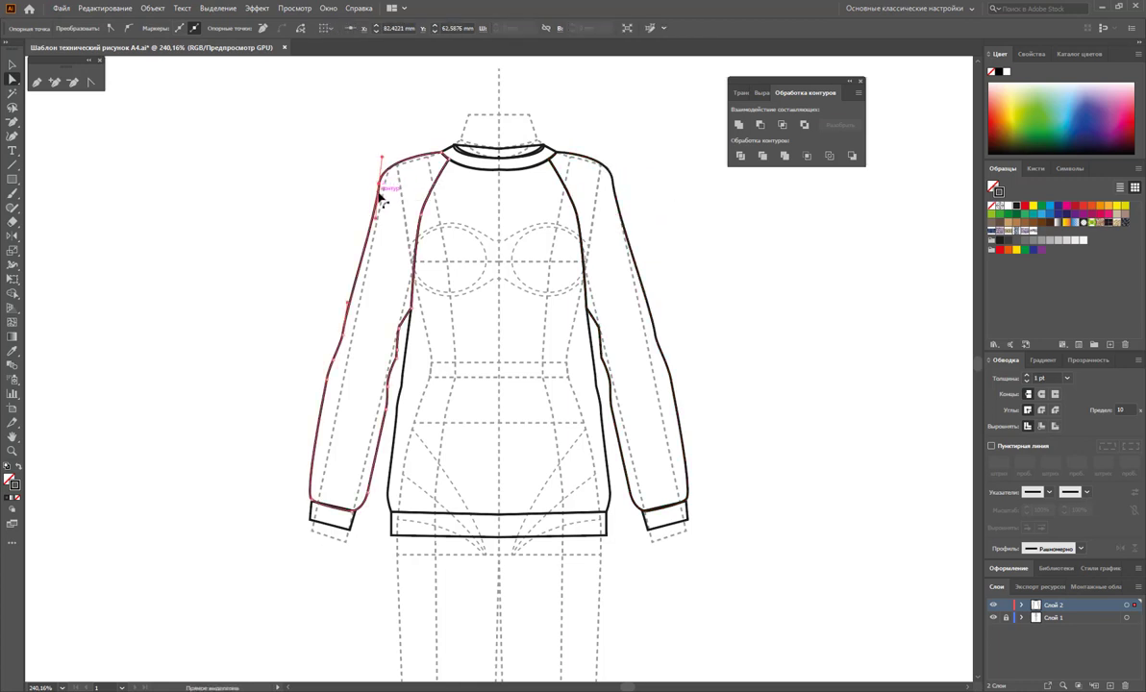
pyautogui.moveTo(380, 186); pyautogui.dragTo(383, 186)
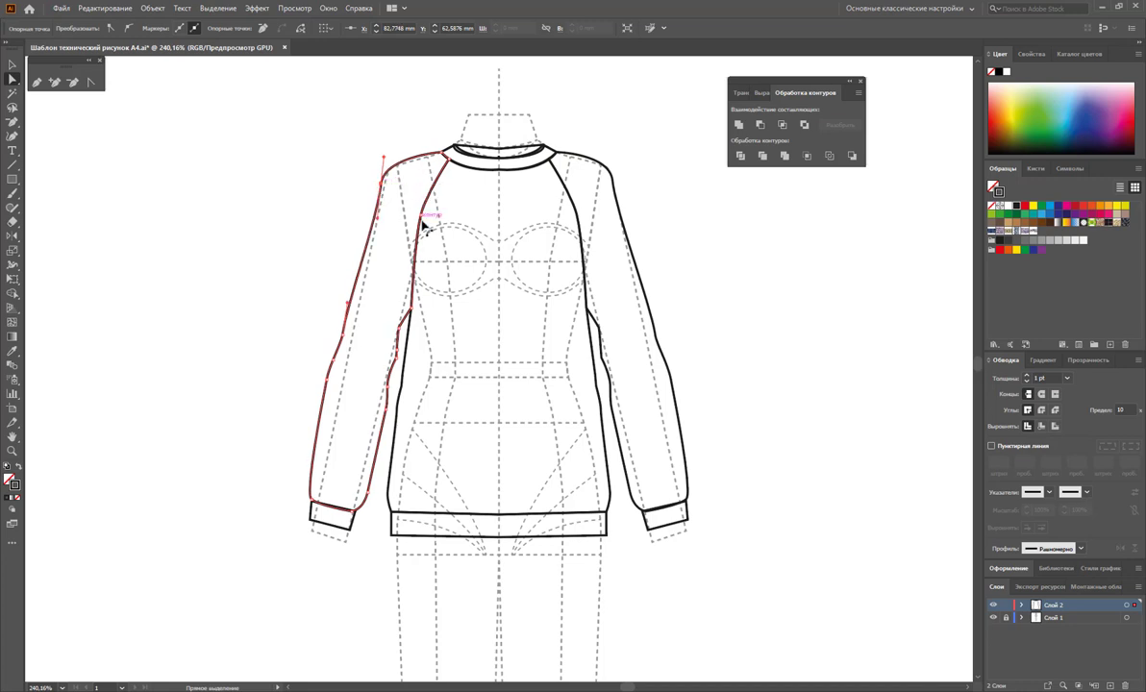
# Recheck anchors on both sleeve shoulders, then select all the sweater's solid outlines
pyautogui.click(614, 189)
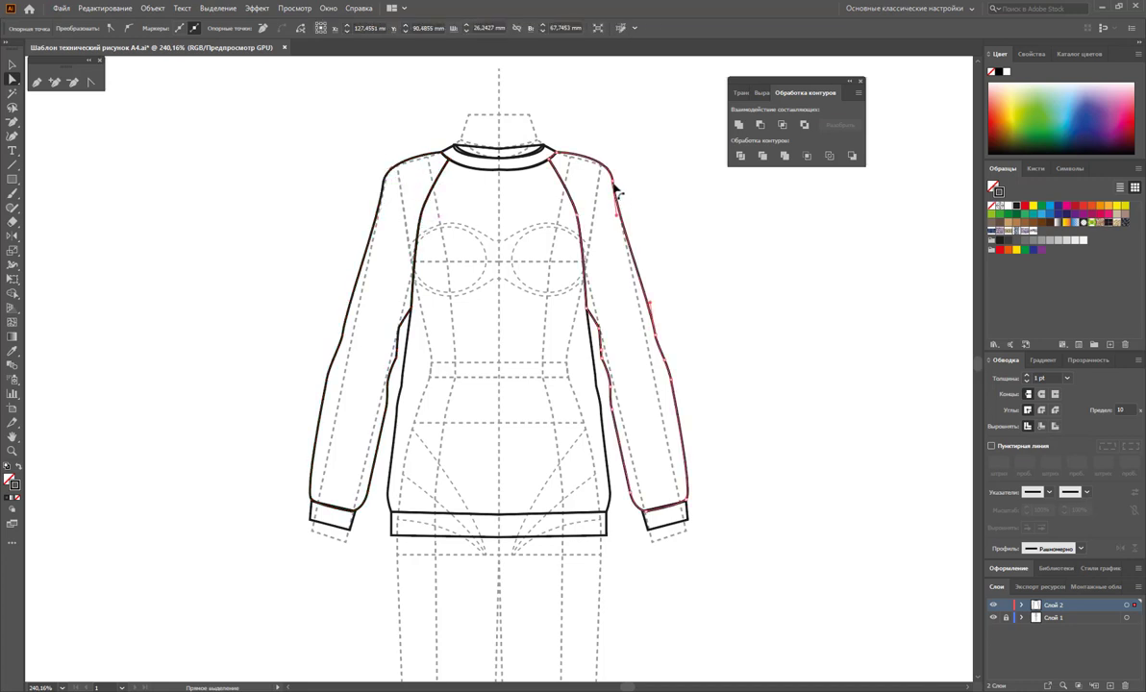
pyautogui.click(615, 188)
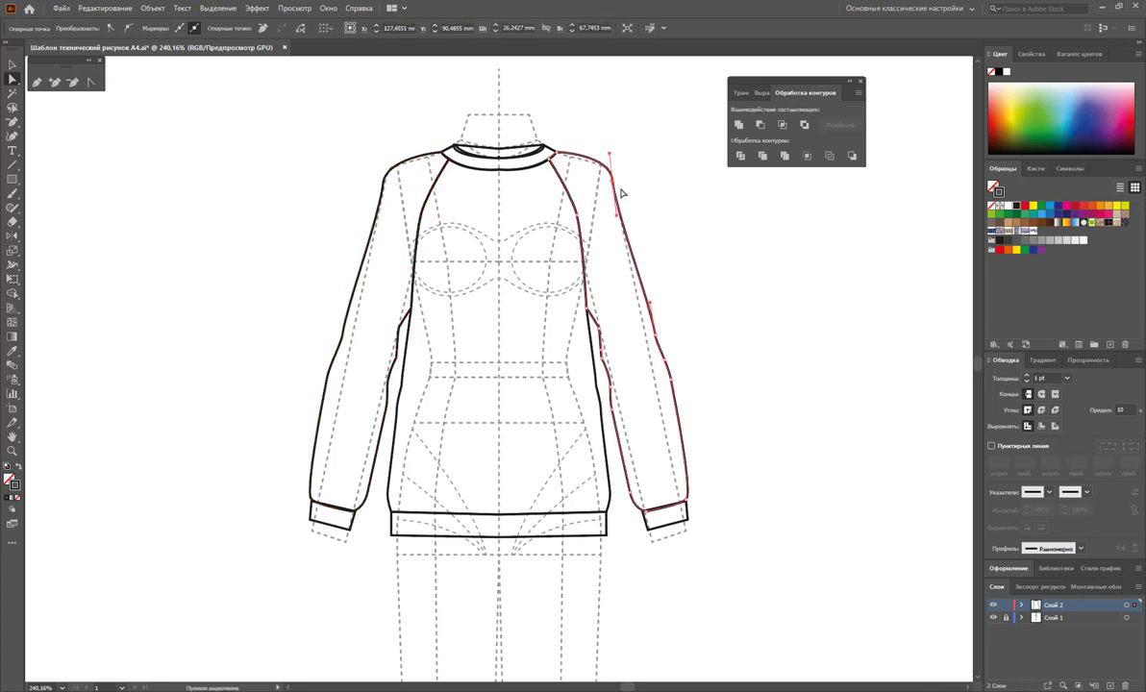
pyautogui.click(664, 219)
pyautogui.click(383, 175)
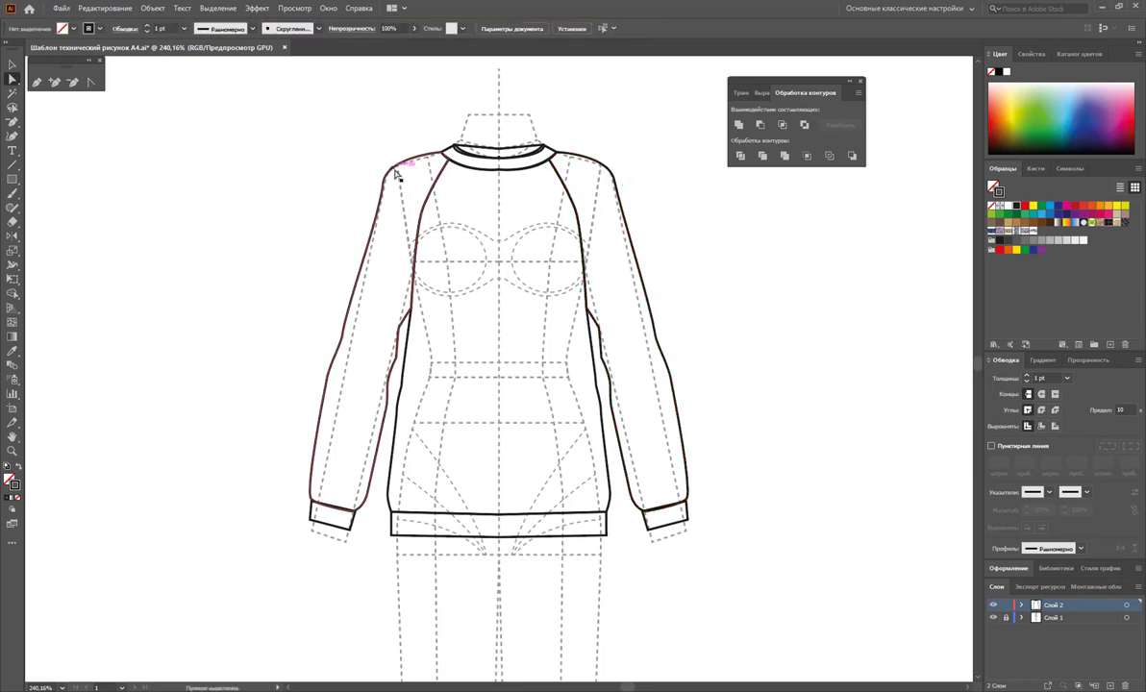
pyautogui.click(386, 155)
pyautogui.click(786, 241)
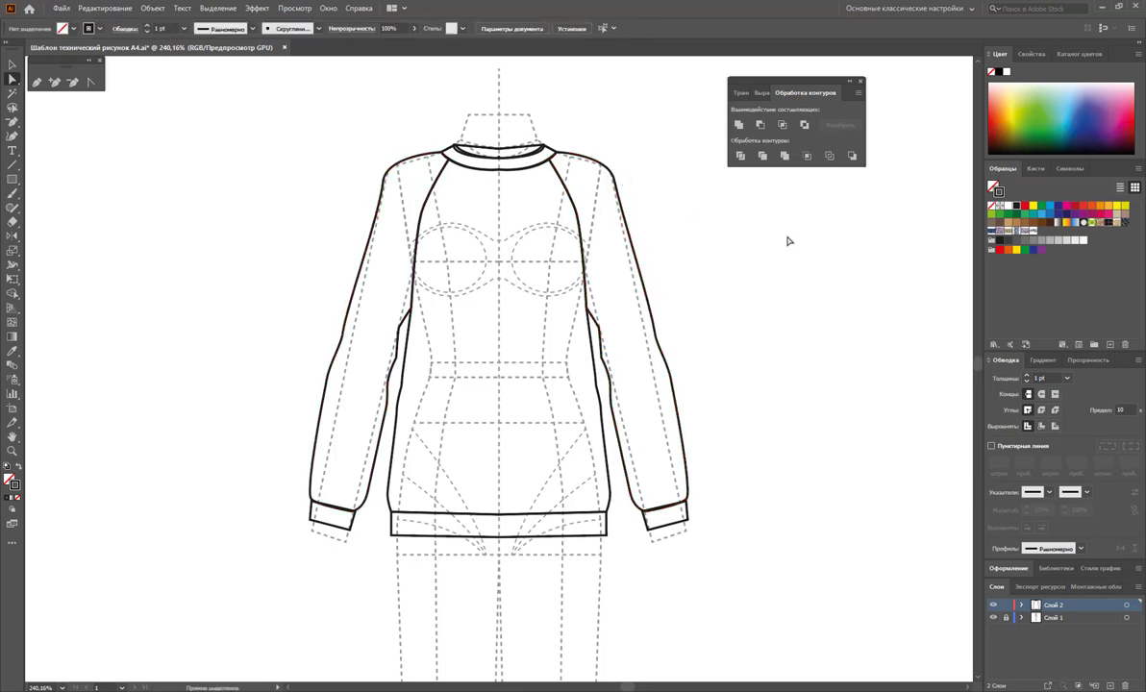
pyautogui.click(13, 64)
pyautogui.moveTo(240, 118); pyautogui.dragTo(681, 545)
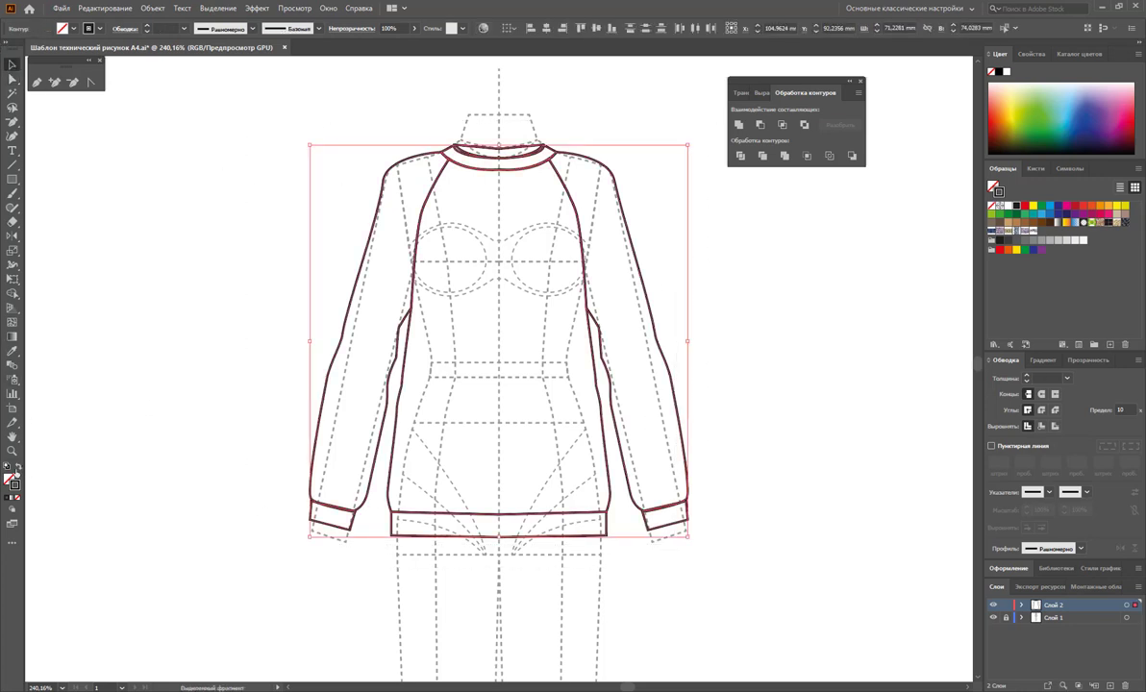
# Apply the default white fill and black stroke to the sweater outlines, checking collar and body
pyautogui.press('x')
pyautogui.press('d')
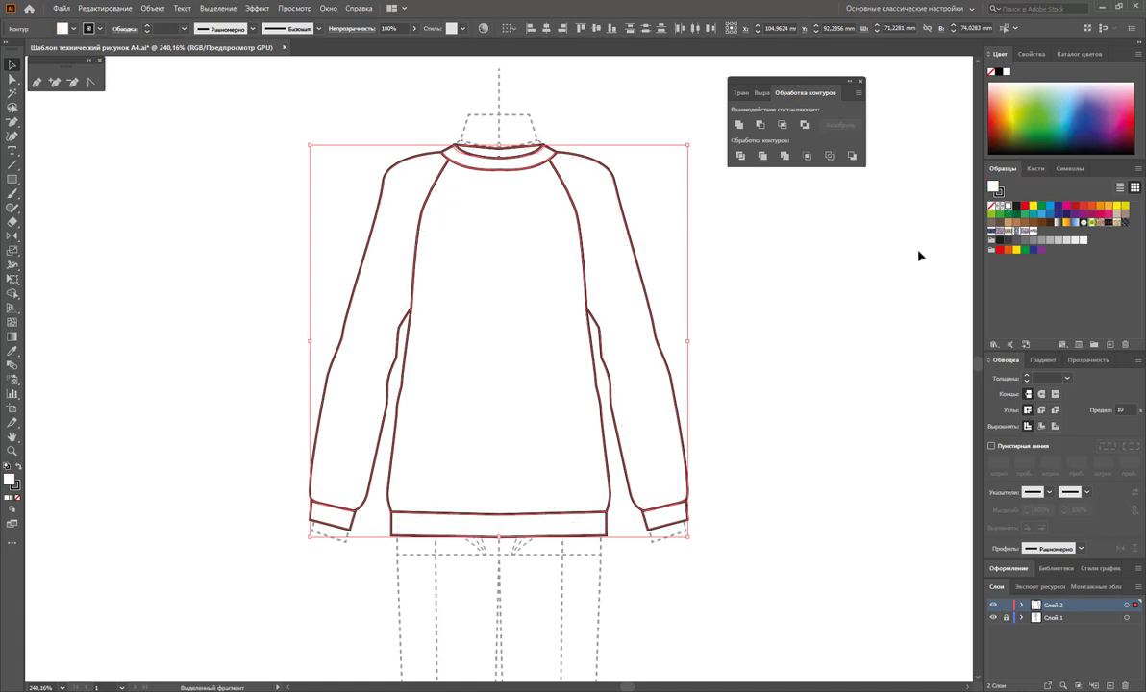
pyautogui.click(850, 306)
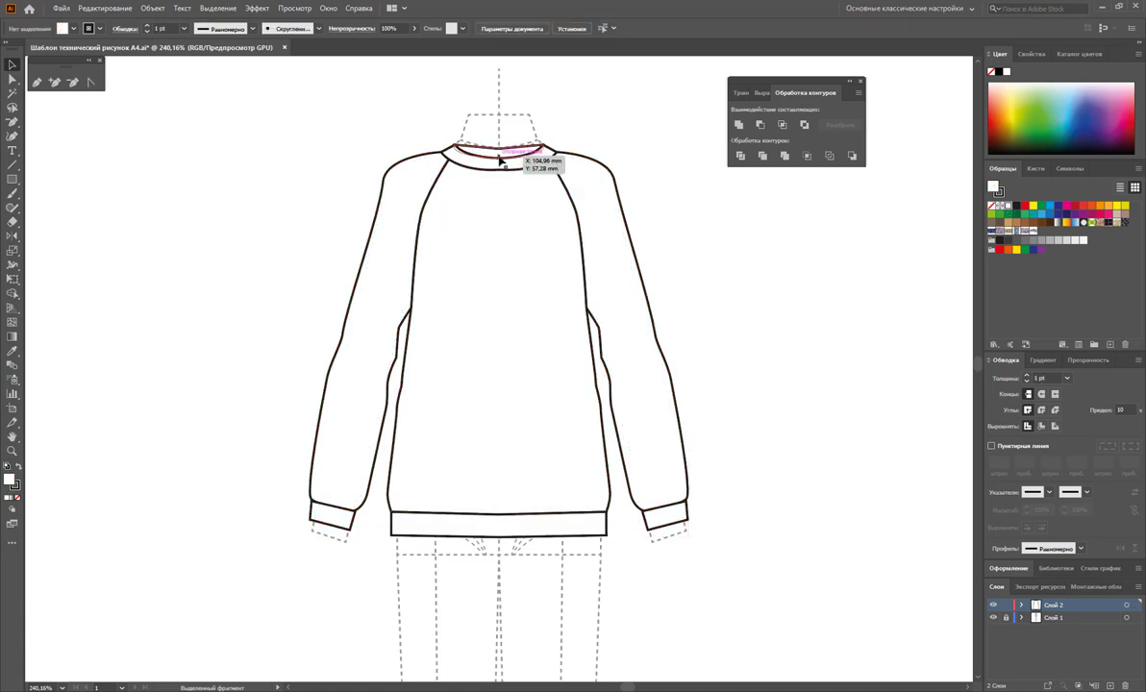
pyautogui.click(534, 150)
pyautogui.click(655, 195)
pyautogui.click(507, 212)
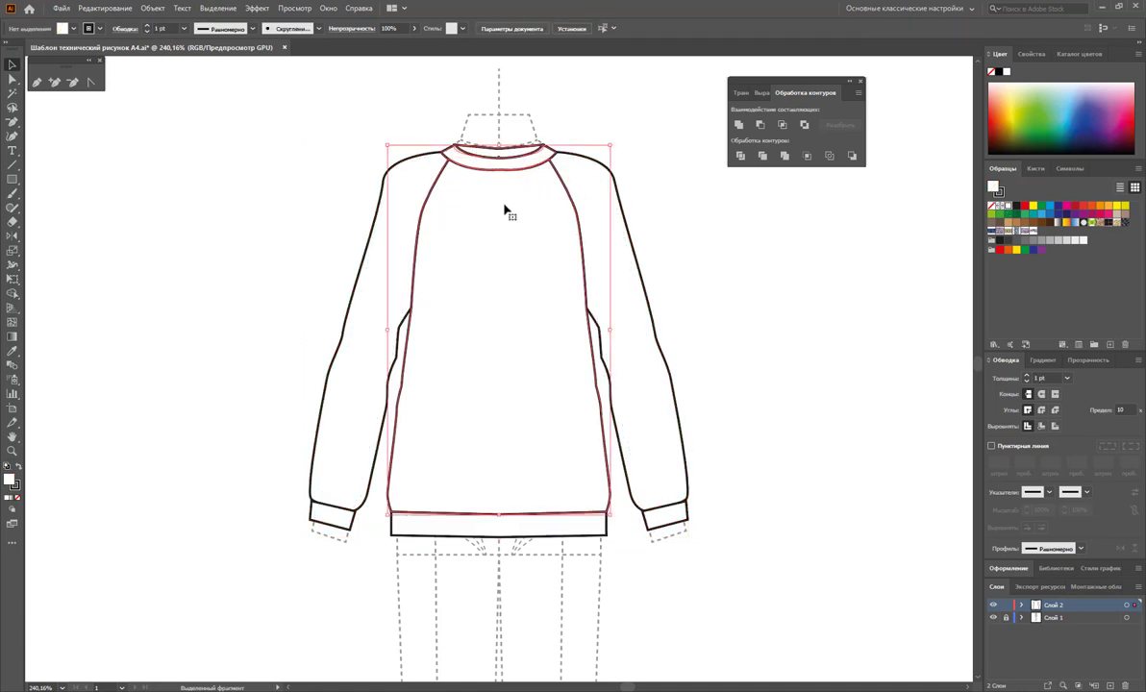
pyautogui.click(609, 287)
# Zoom in on the collar and delete its notch anchors so the top band runs straight
pyautogui.click(10, 451)
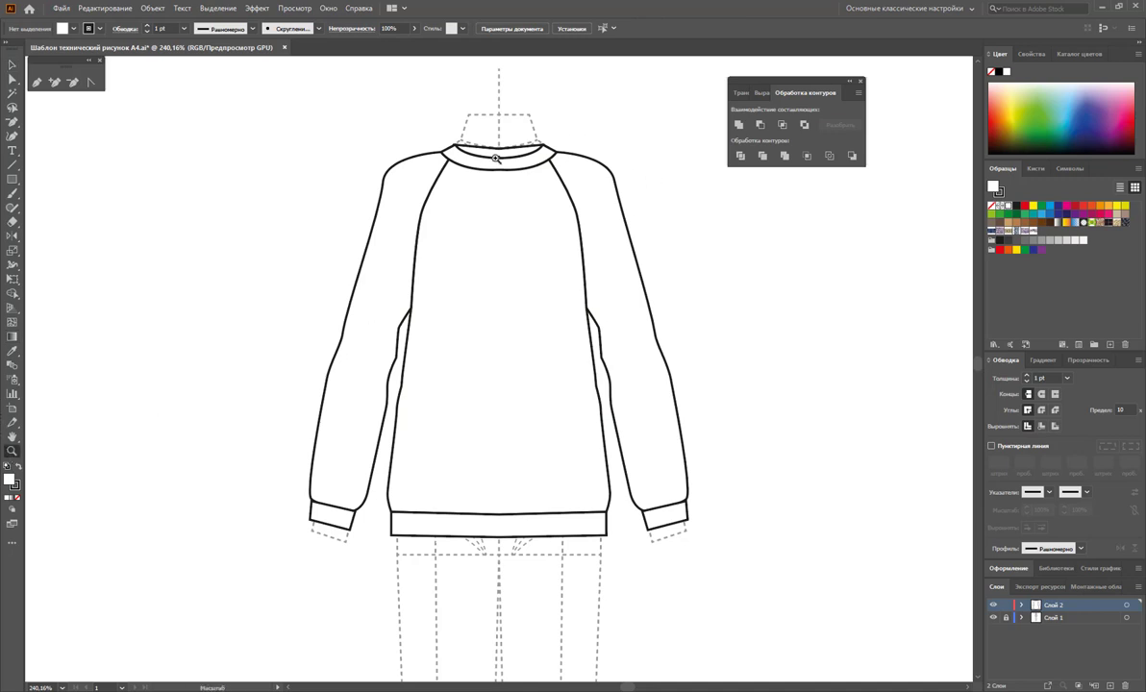
pyautogui.moveTo(462, 148); pyautogui.dragTo(909, 498)
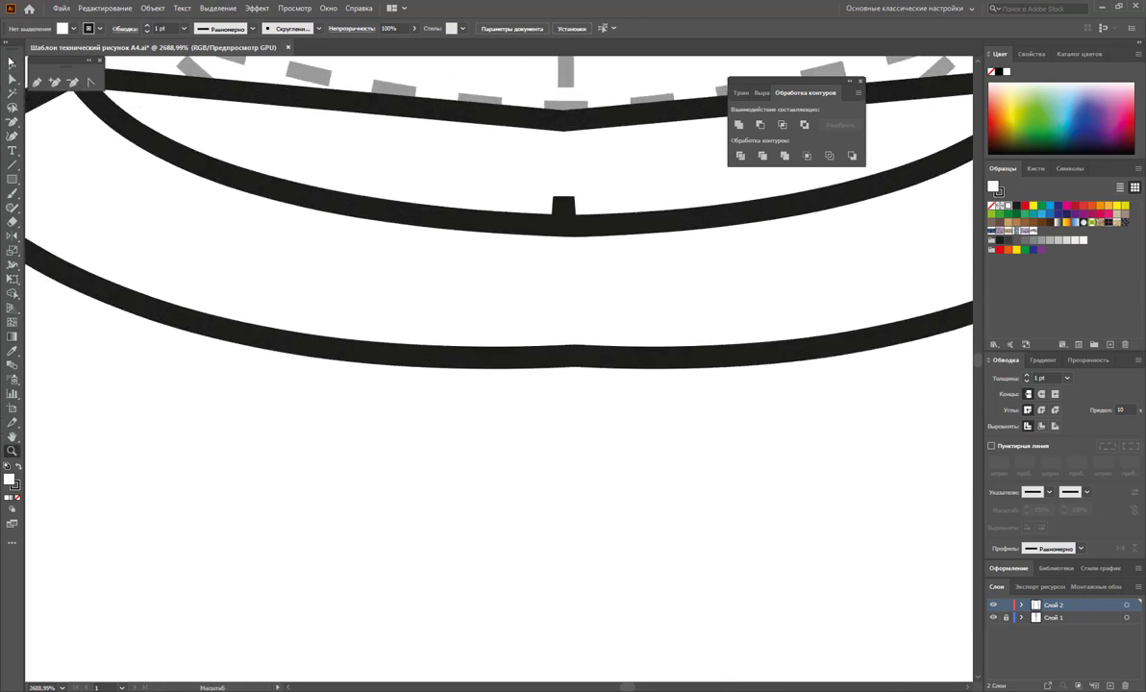
pyautogui.click(10, 61)
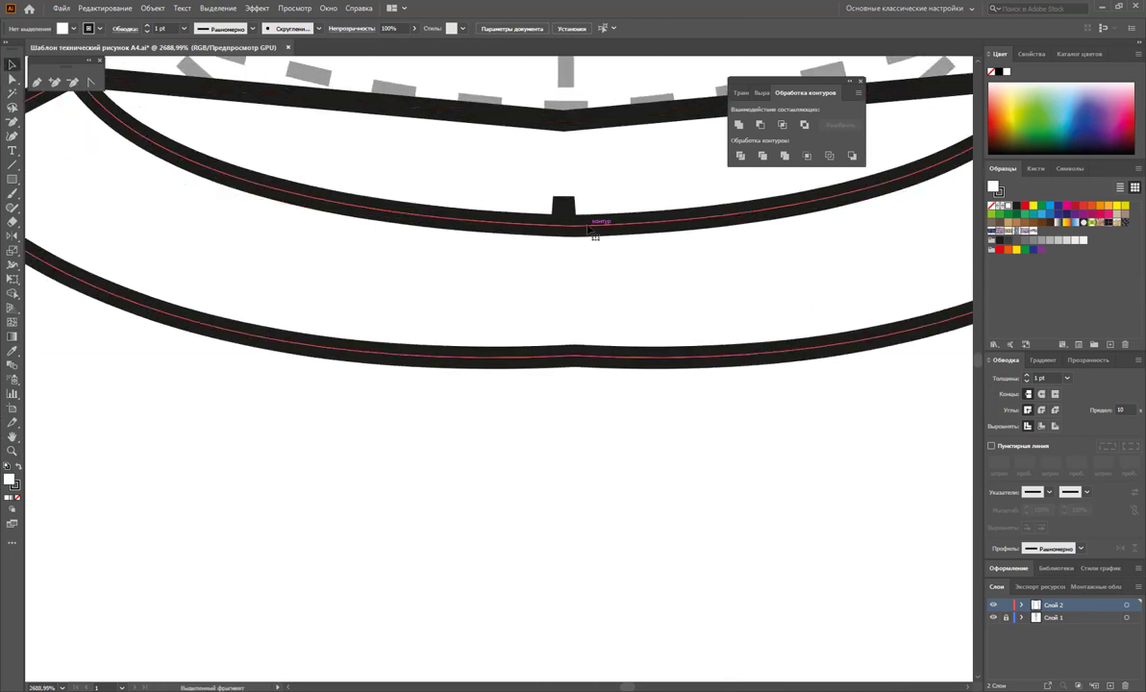
pyautogui.click(589, 228)
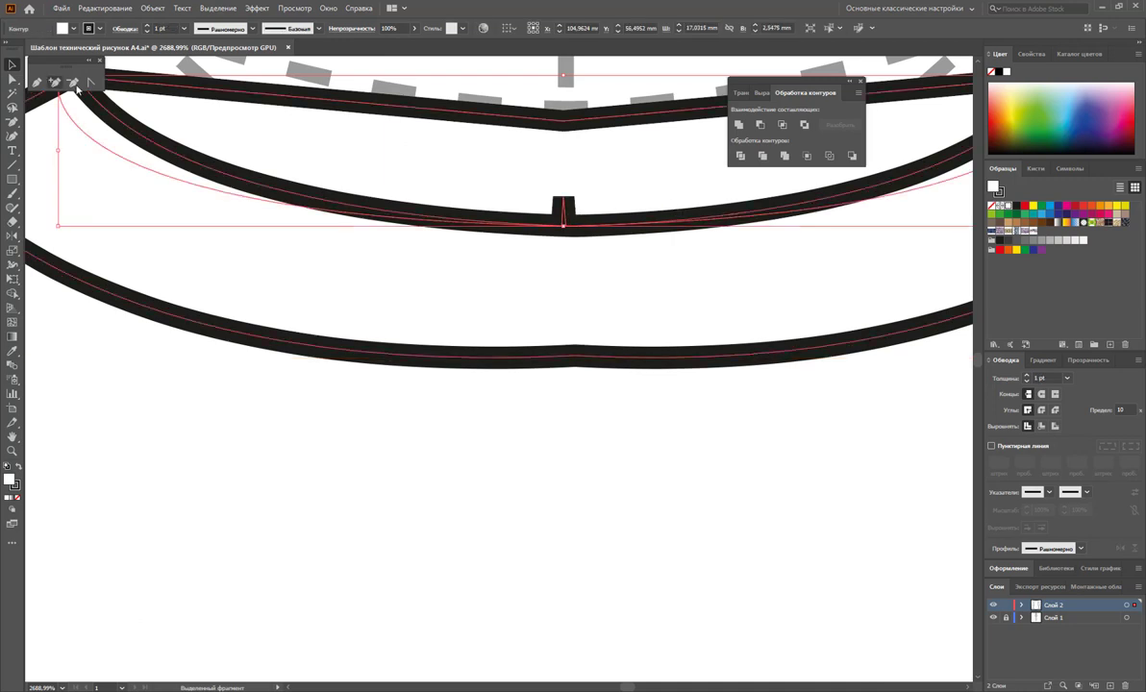
pyautogui.click(74, 83)
pyautogui.click(564, 199)
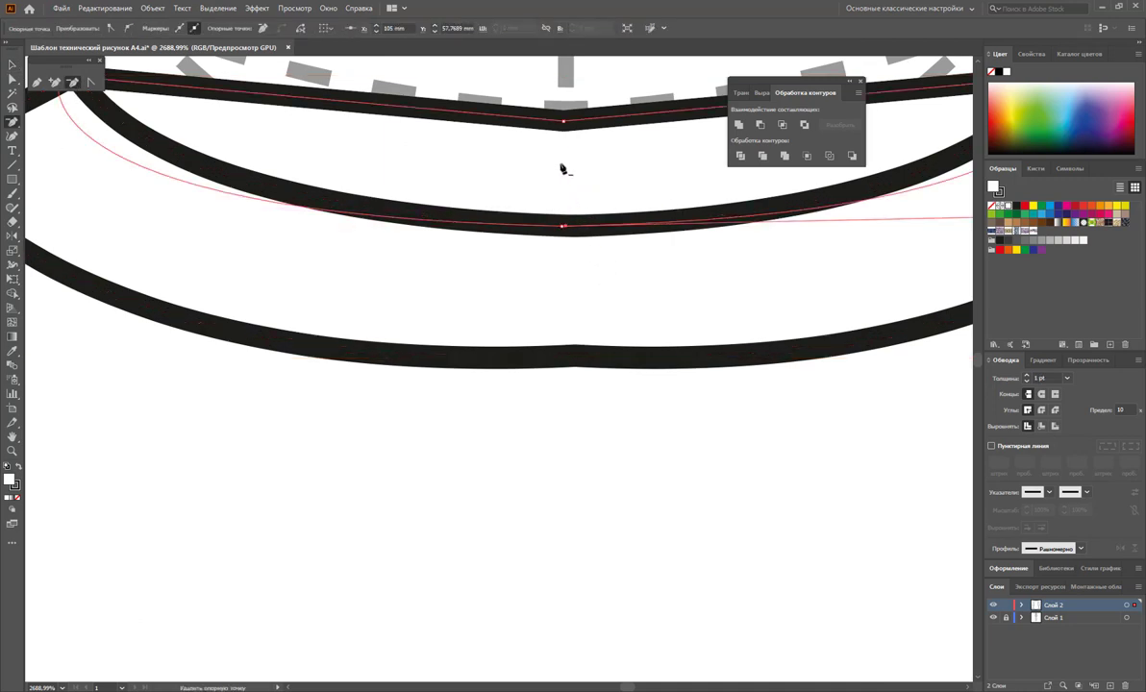
pyautogui.click(565, 121)
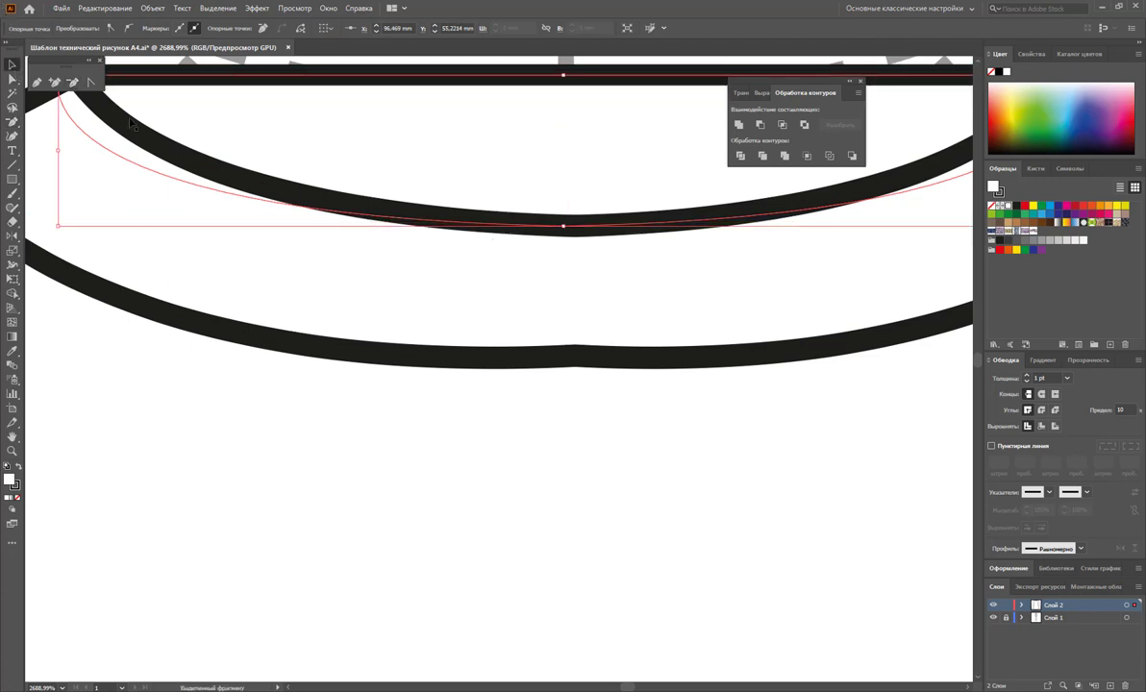
# Zoom out and undo an unwanted curve pulled from the collar's left corner
pyautogui.press('z')
pyautogui.keyDown('alt'); pyautogui.click(425, 358); pyautogui.keyUp('alt')
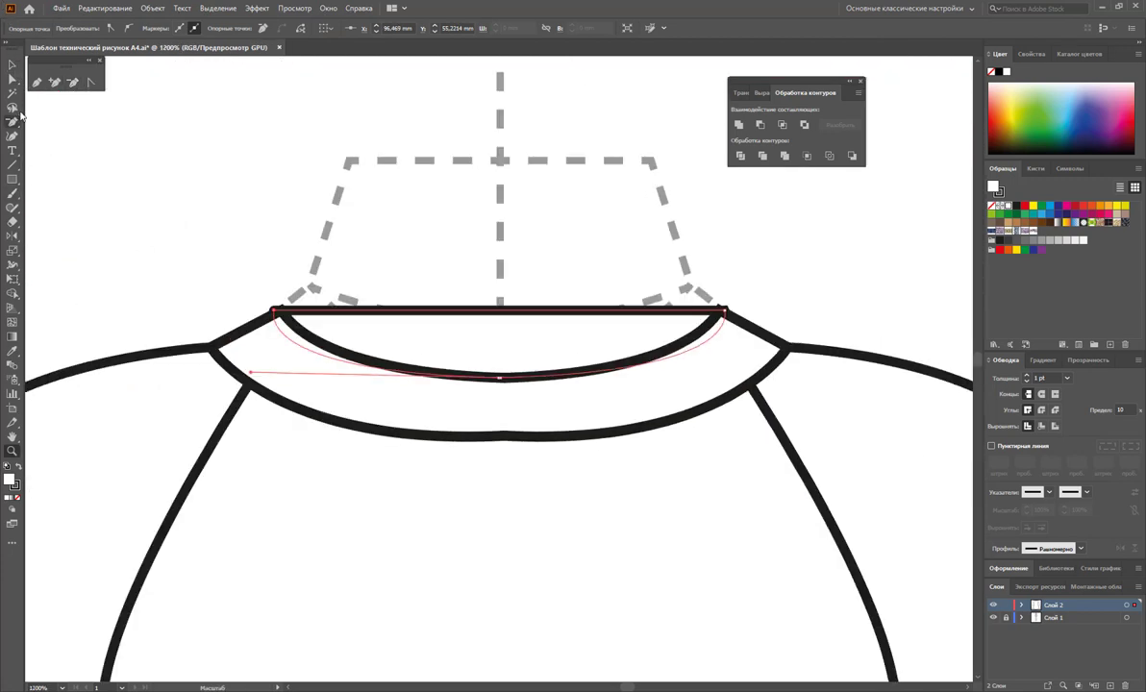
pyautogui.click(91, 85)
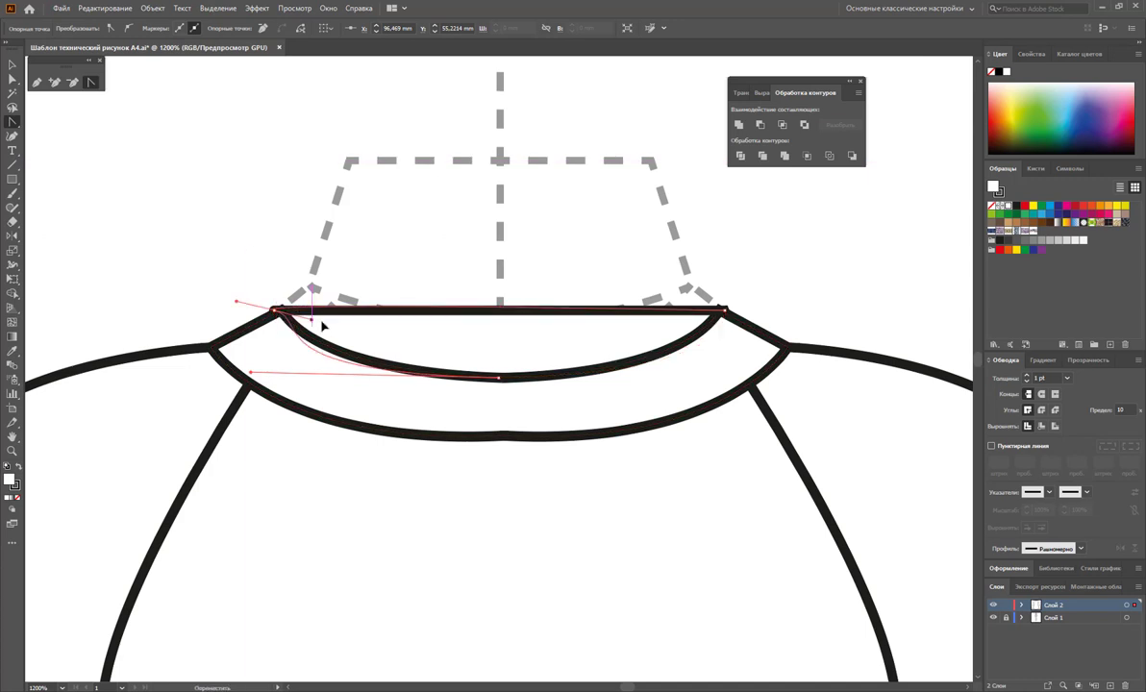
pyautogui.moveTo(274, 310)
pyautogui.mouseDown()
pyautogui.moveTo(214, 279)
pyautogui.moveTo(62, 288)
pyautogui.mouseUp()
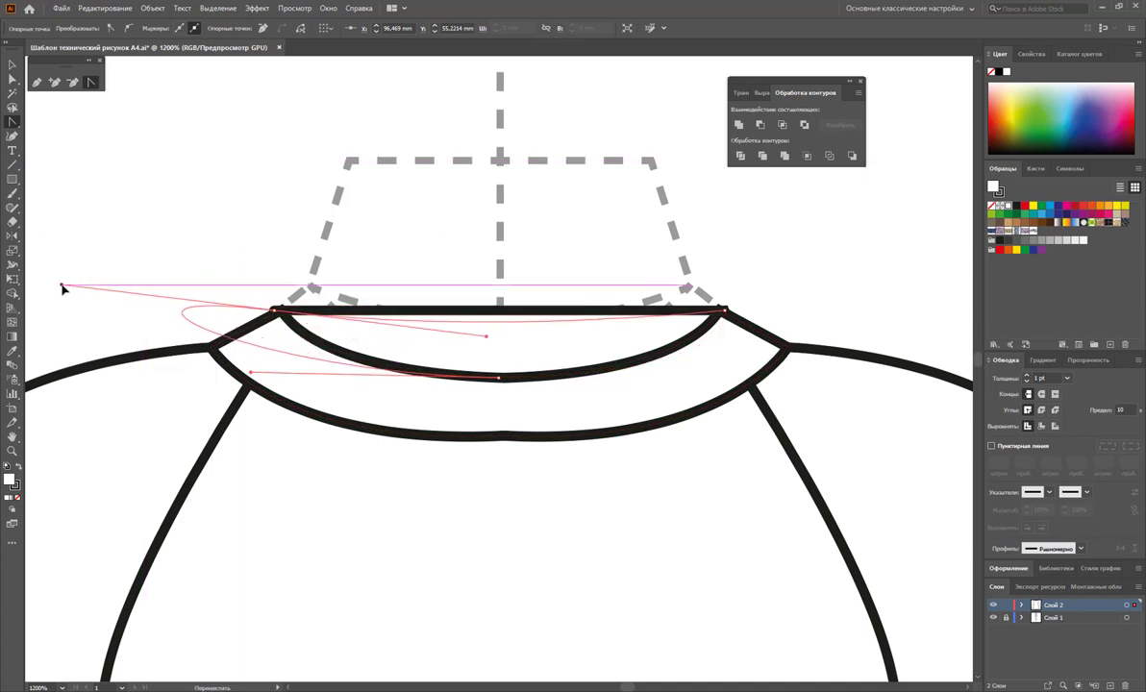
pyautogui.hotkey('ctrl', 'z')
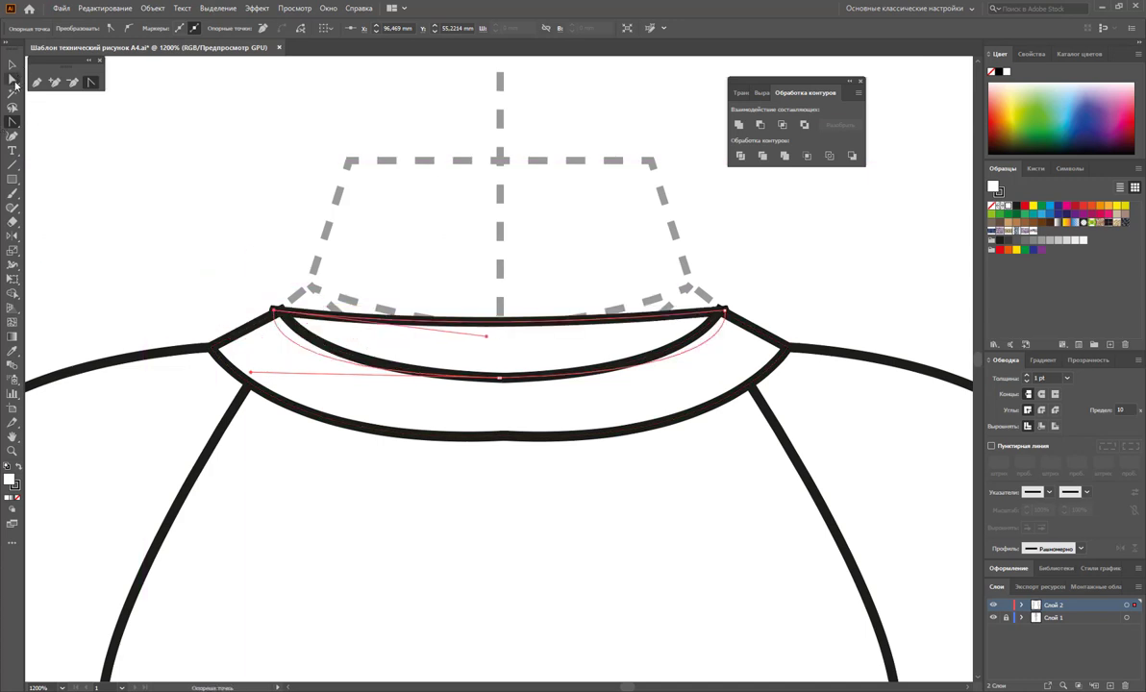
# Check the collar band's left and right corner points, then zoom out to the whole sweater
pyautogui.click(13, 81)
pyautogui.click(276, 311)
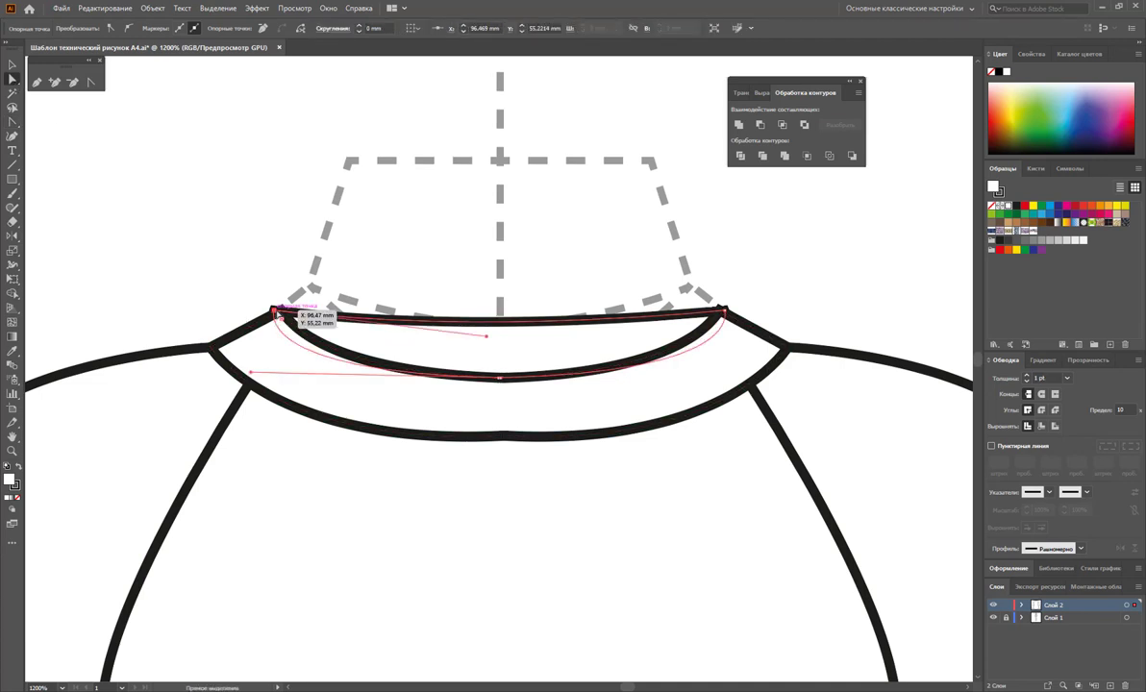
pyautogui.click(723, 312)
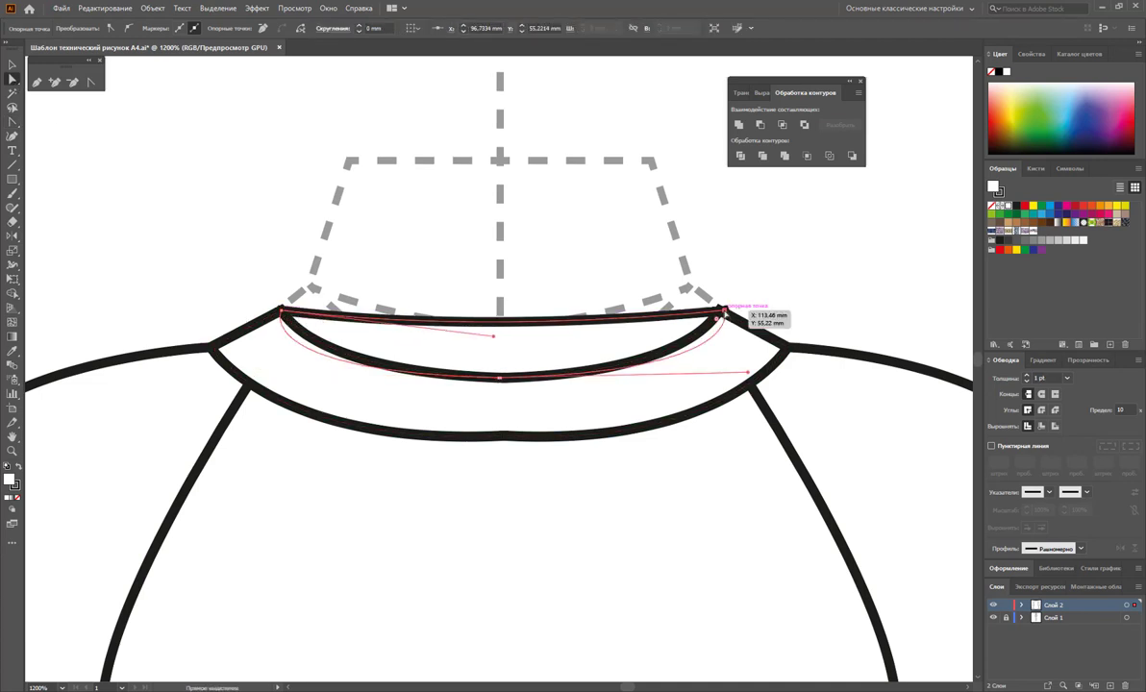
pyautogui.click(730, 299)
pyautogui.keyDown('alt'); pyautogui.click(524, 404); pyautogui.keyUp('alt')
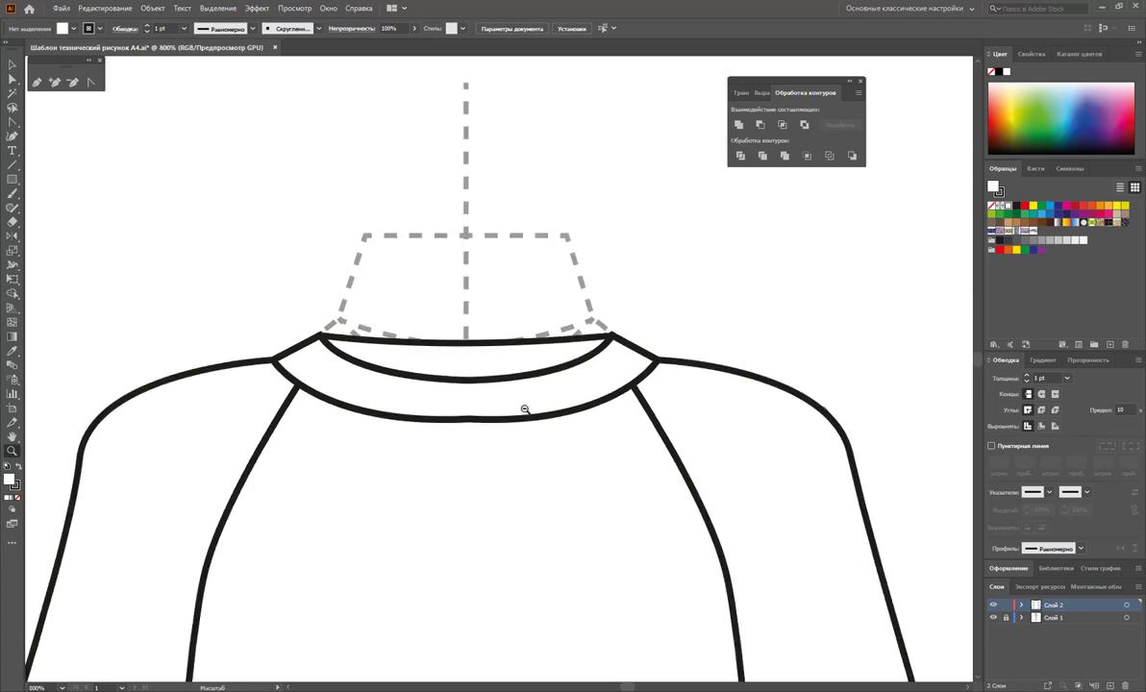
pyautogui.keyDown('alt'); pyautogui.click(496, 521); pyautogui.keyUp('alt')
pyautogui.keyDown('alt'); pyautogui.click(473, 409); pyautogui.keyUp('alt')
pyautogui.keyDown('alt'); pyautogui.click(493, 442); pyautogui.keyUp('alt')
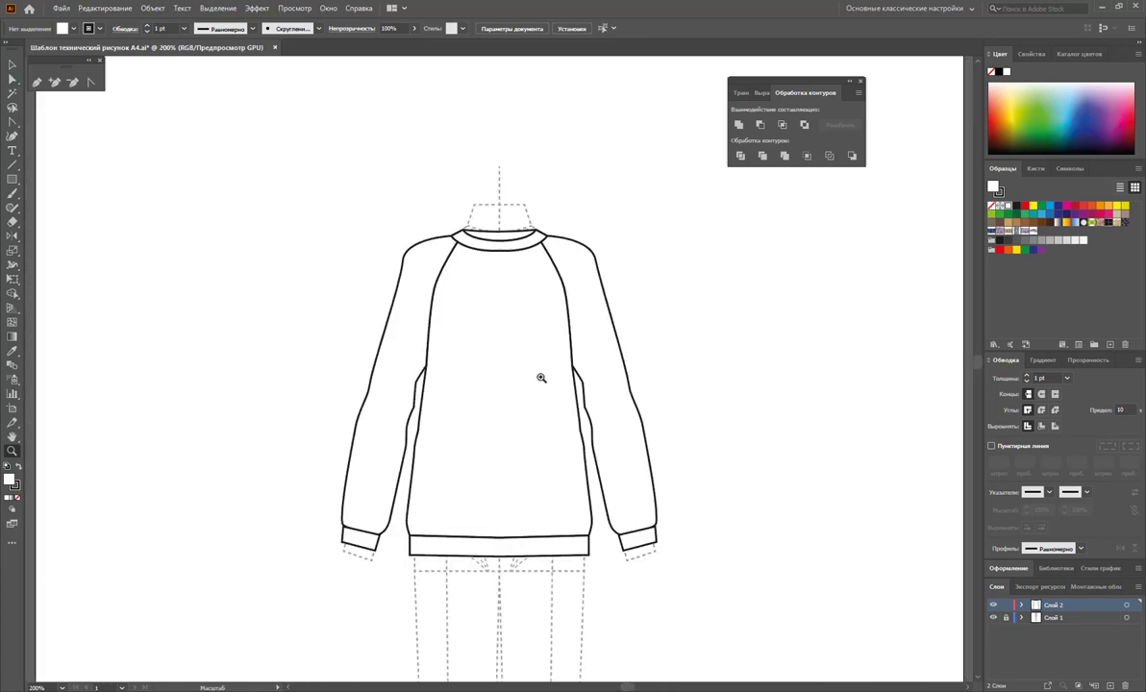
# Raise the left sleeve's shoulder point and shift its upper outline slightly left
pyautogui.scroll(-1, 549, 373)
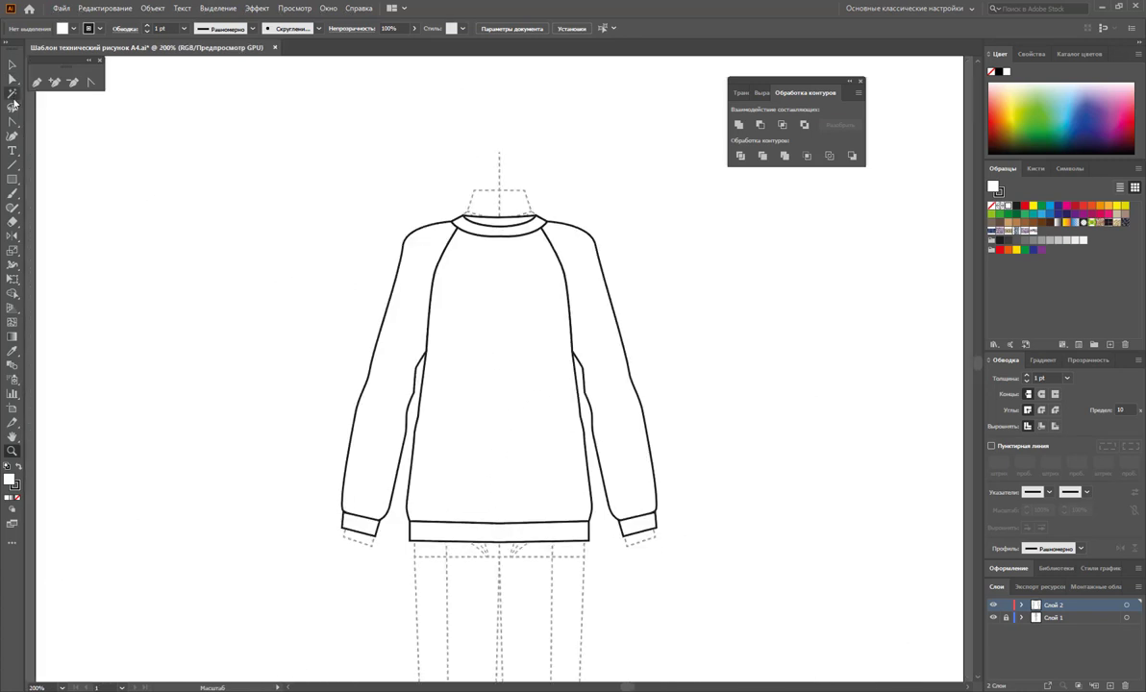
pyautogui.click(12, 79)
pyautogui.click(401, 259)
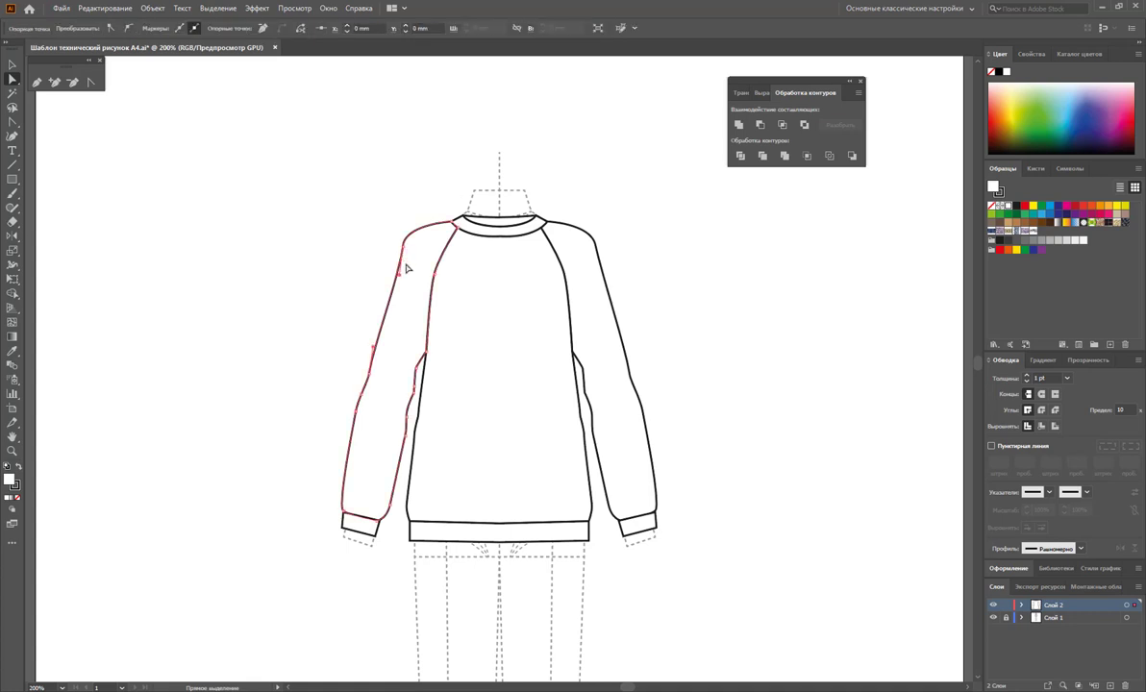
pyautogui.moveTo(404, 254); pyautogui.dragTo(405, 226)
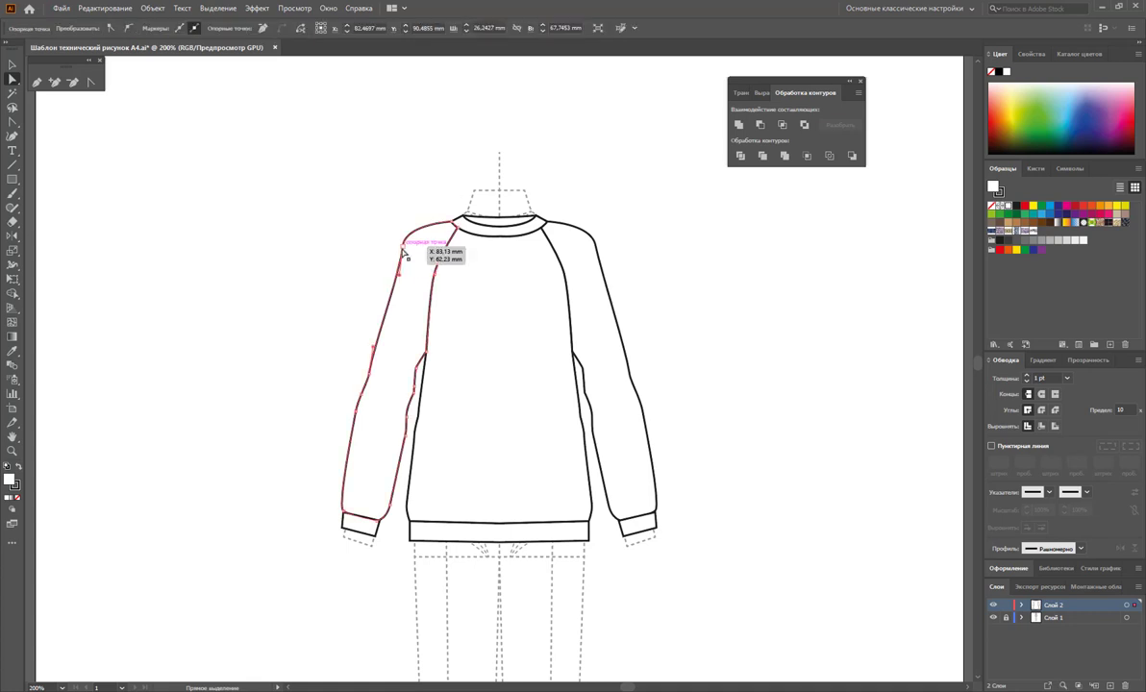
pyautogui.keyDown('shift'); pyautogui.click(453, 282); pyautogui.keyUp('shift')
pyautogui.press('Left')
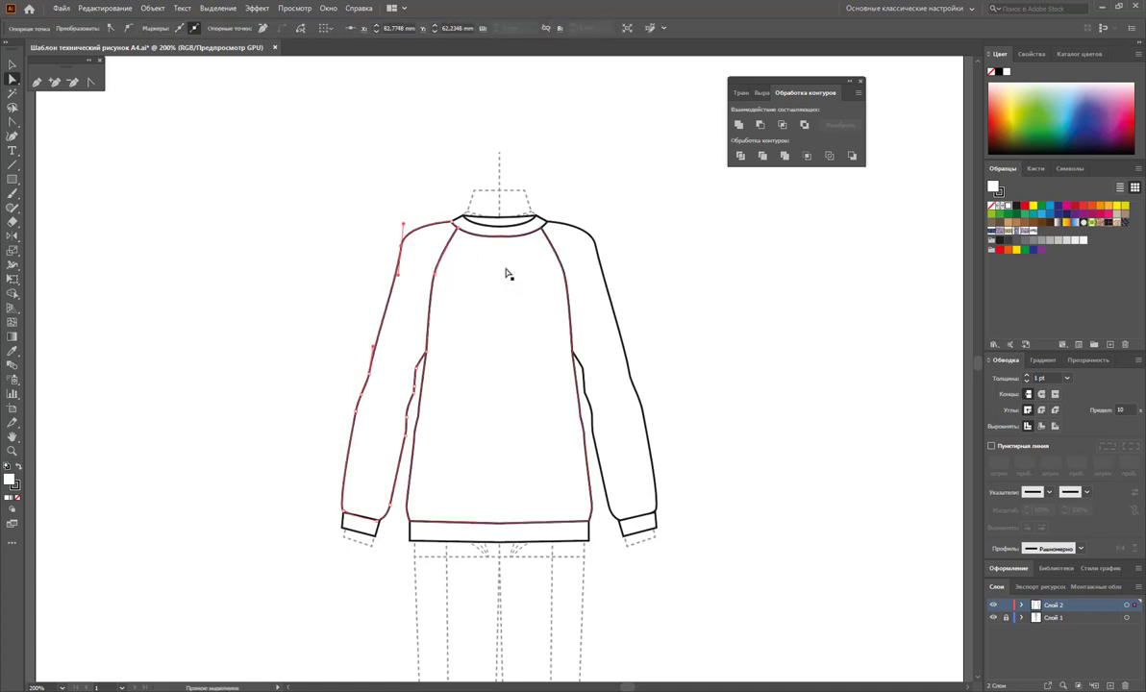
pyautogui.keyDown('shift'); pyautogui.click(569, 251); pyautogui.keyUp('shift')
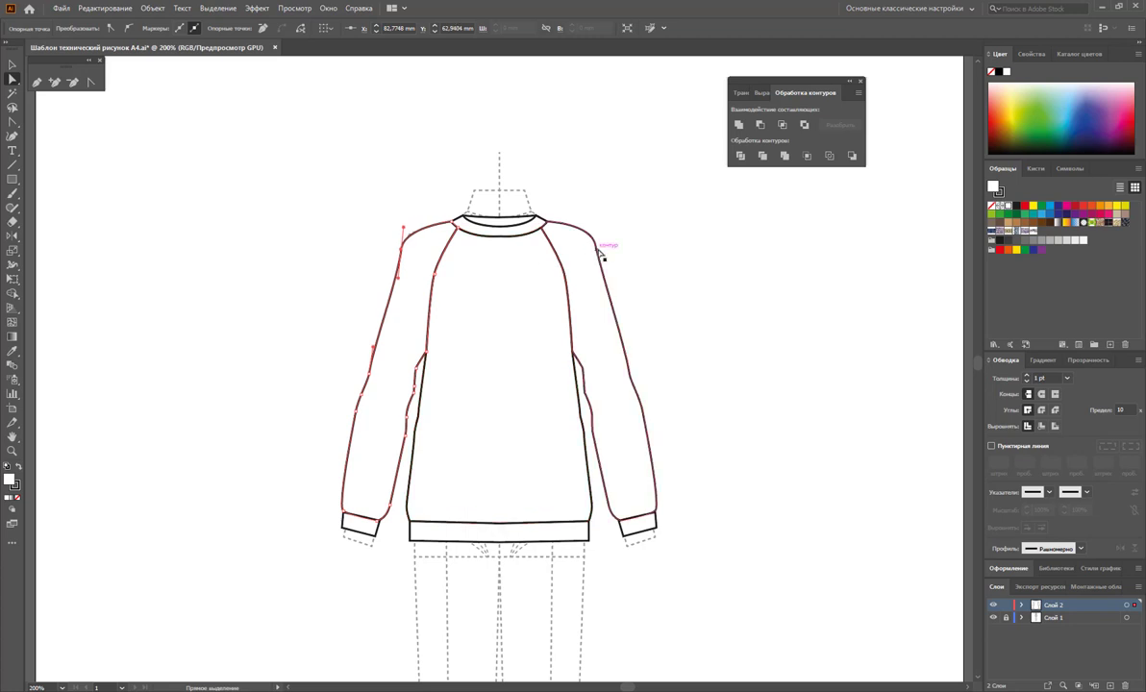
pyautogui.keyDown('shift'); pyautogui.click(548, 251); pyautogui.keyUp('shift')
pyautogui.moveTo(400, 276); pyautogui.dragTo(395, 277)
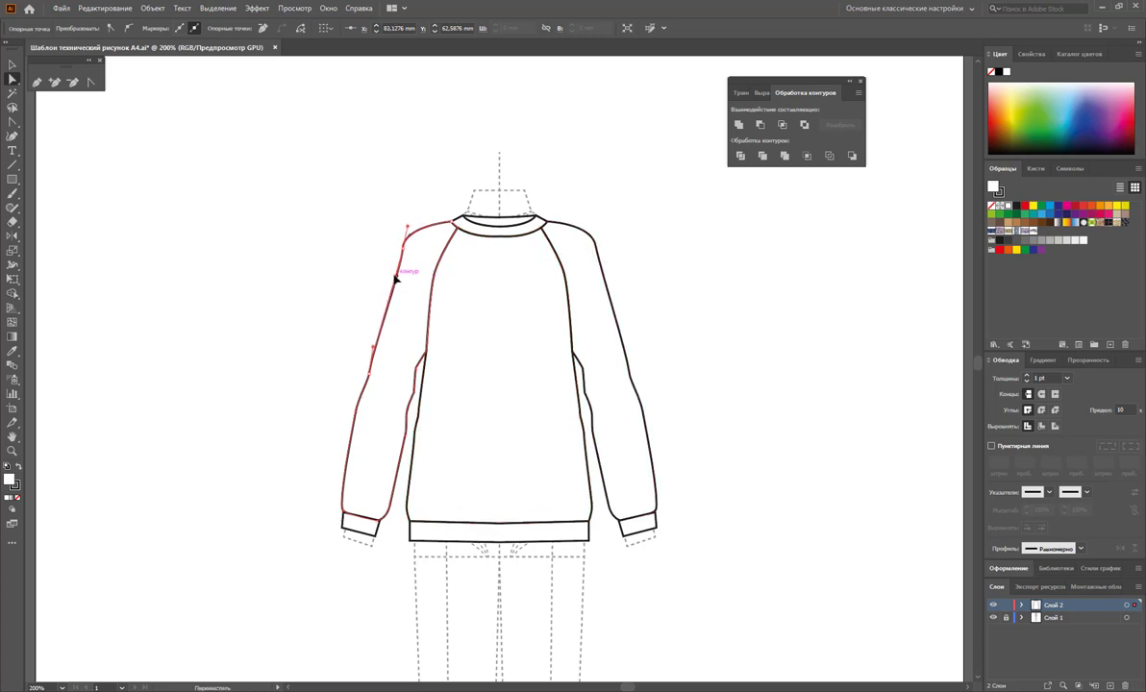
pyautogui.click(394, 277)
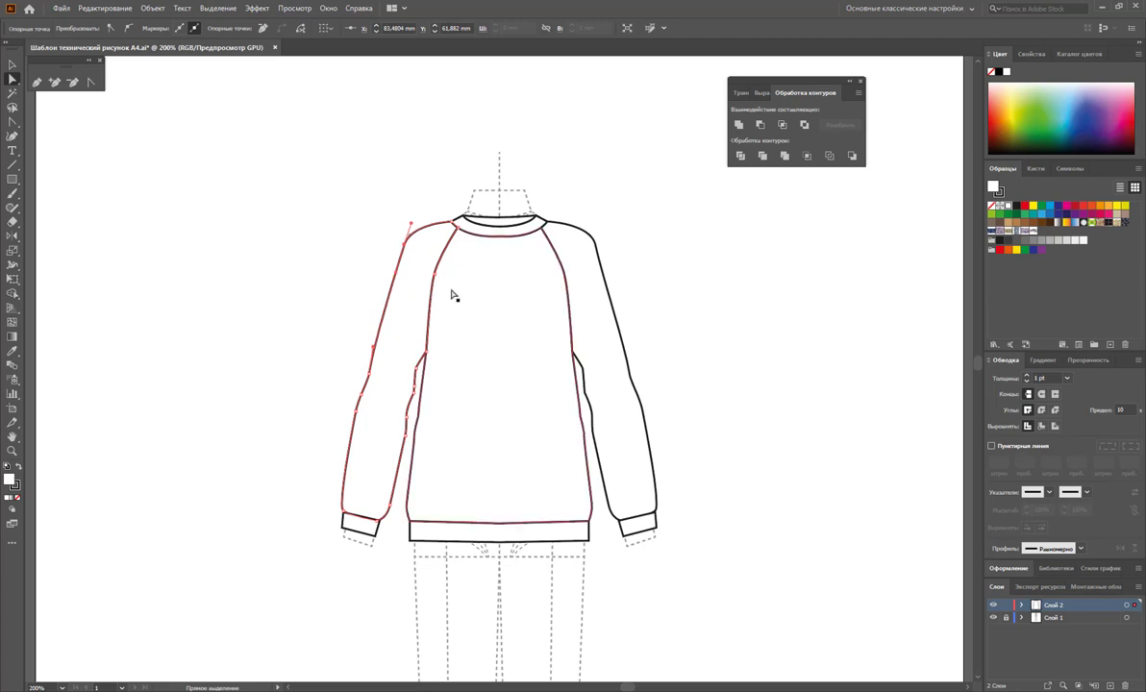
# Move the right sleeve's top point down-right and reposition the left sleeve's top point
pyautogui.keyDown('shift'); pyautogui.click(602, 260); pyautogui.keyUp('shift')
pyautogui.click(602, 260)
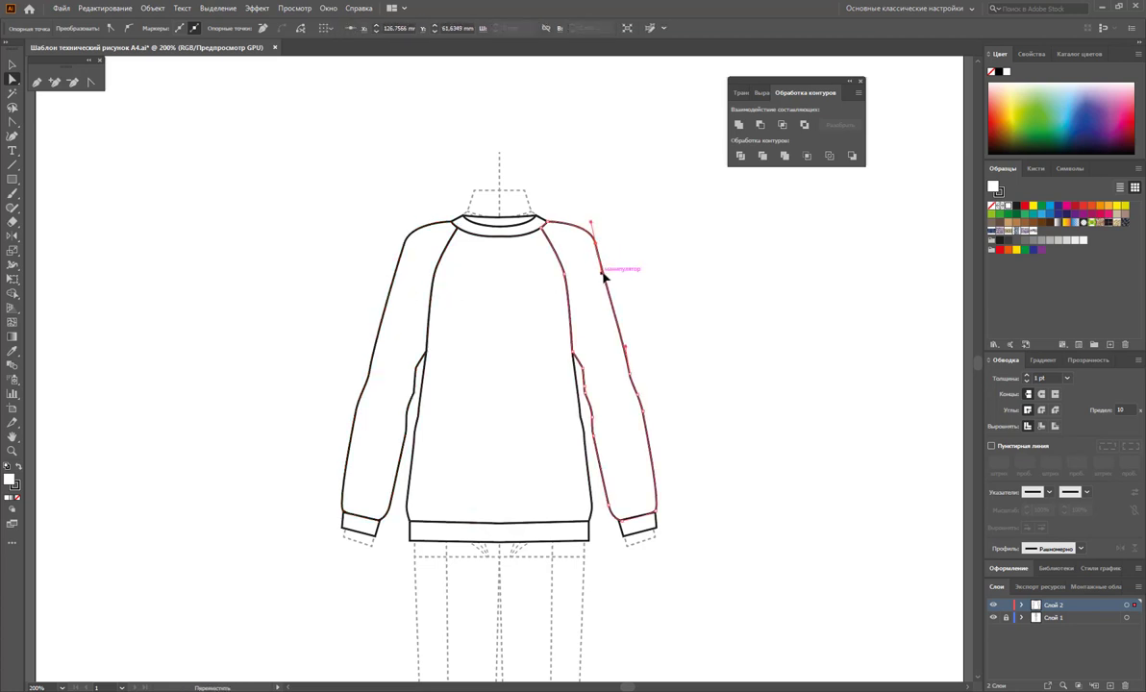
pyautogui.click(606, 276)
pyautogui.moveTo(591, 223); pyautogui.dragTo(595, 229)
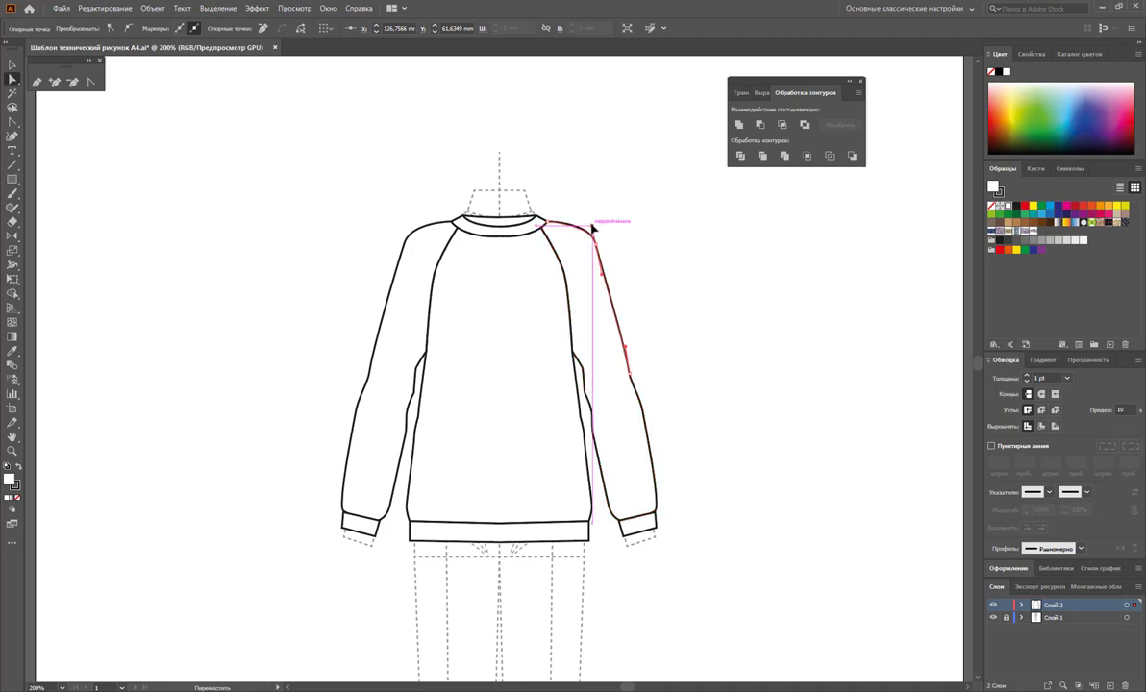
pyautogui.click(411, 225)
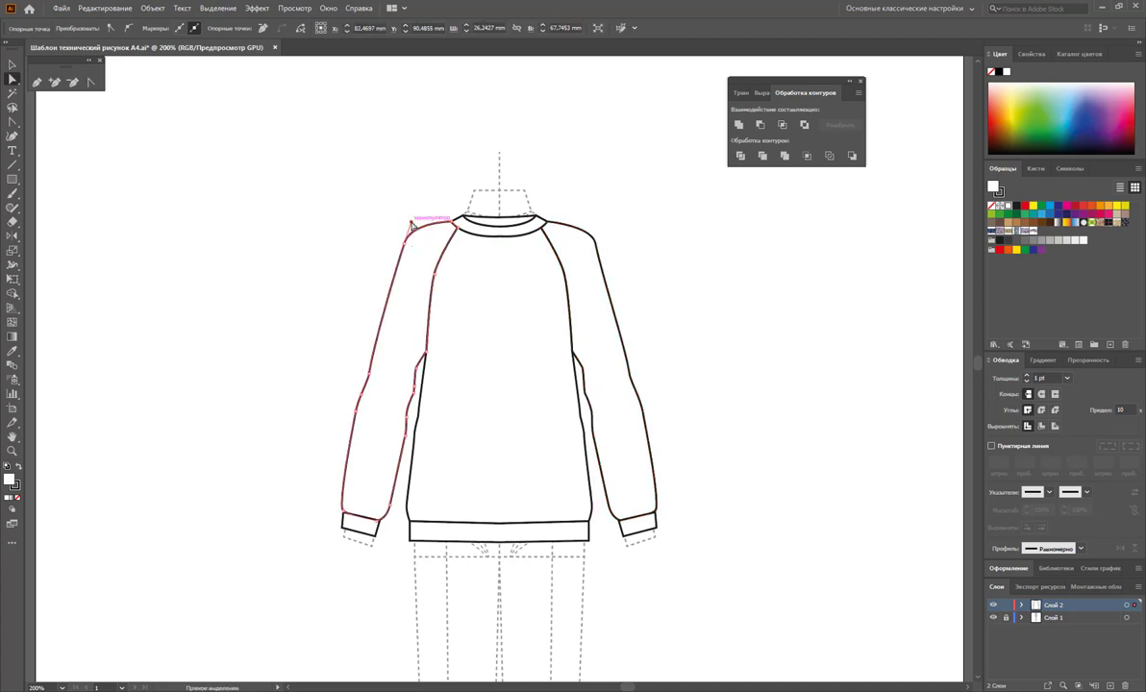
pyautogui.moveTo(410, 225); pyautogui.dragTo(423, 231)
pyautogui.click(663, 268)
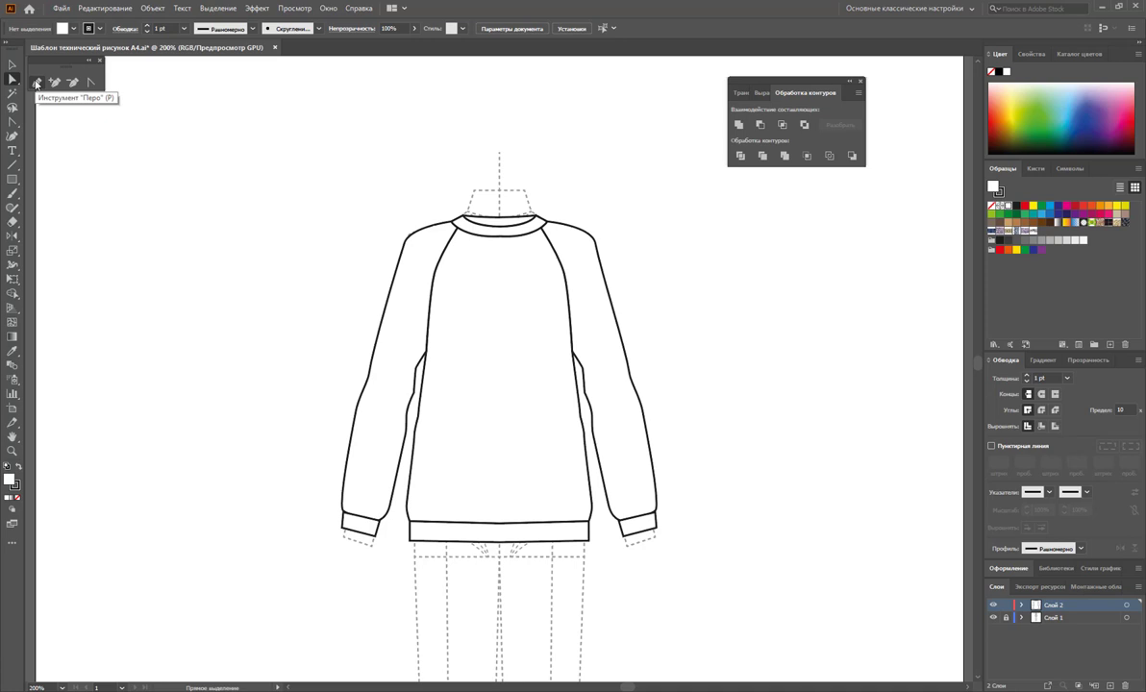
# Draw a 0.5 pt vertical line, copy it, then delete the trial lines
pyautogui.click(17, 163)
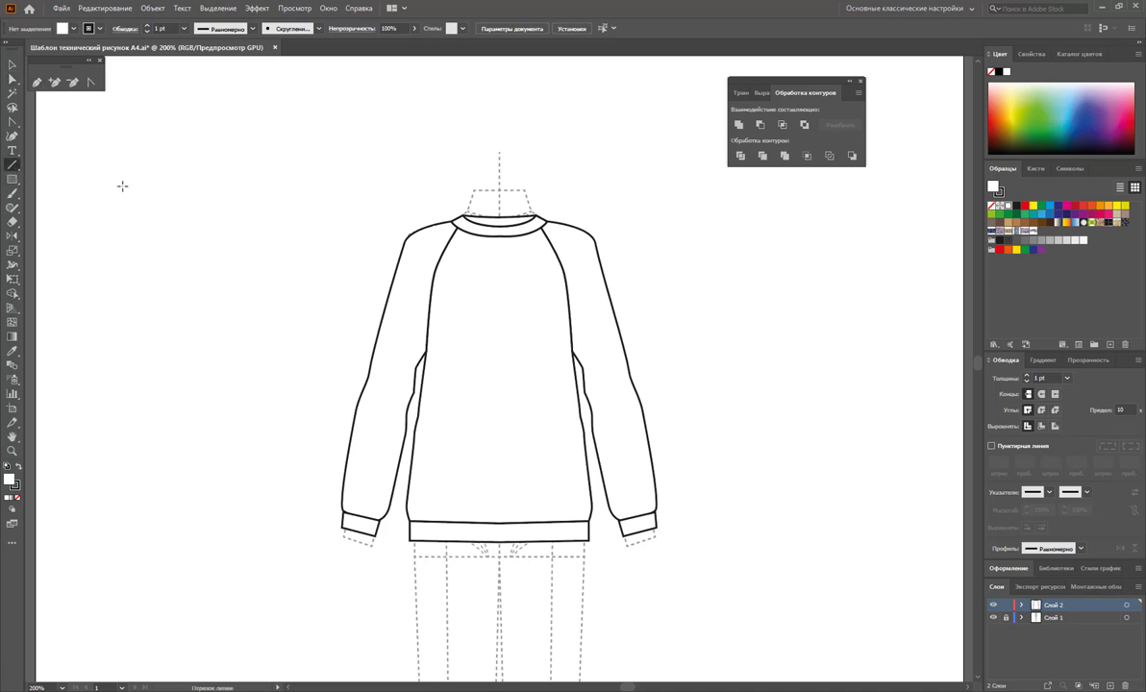
pyautogui.moveTo(181, 160); pyautogui.dragTo(182, 217)
pyautogui.press('v')
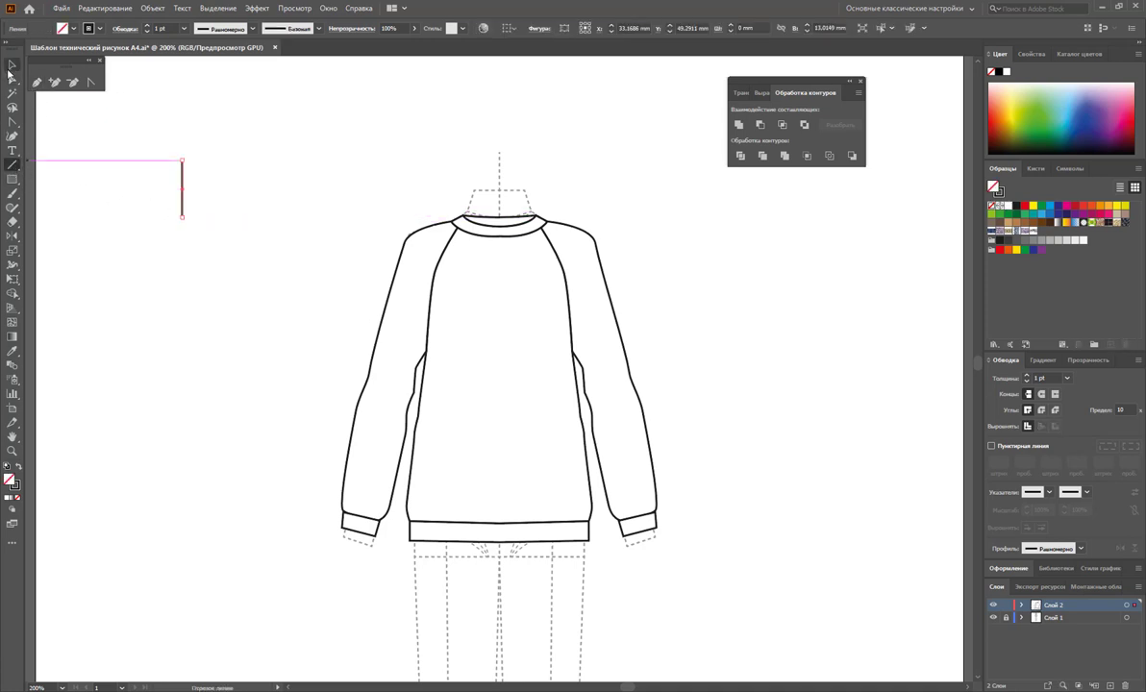
pyautogui.click(187, 197)
pyautogui.click(181, 188)
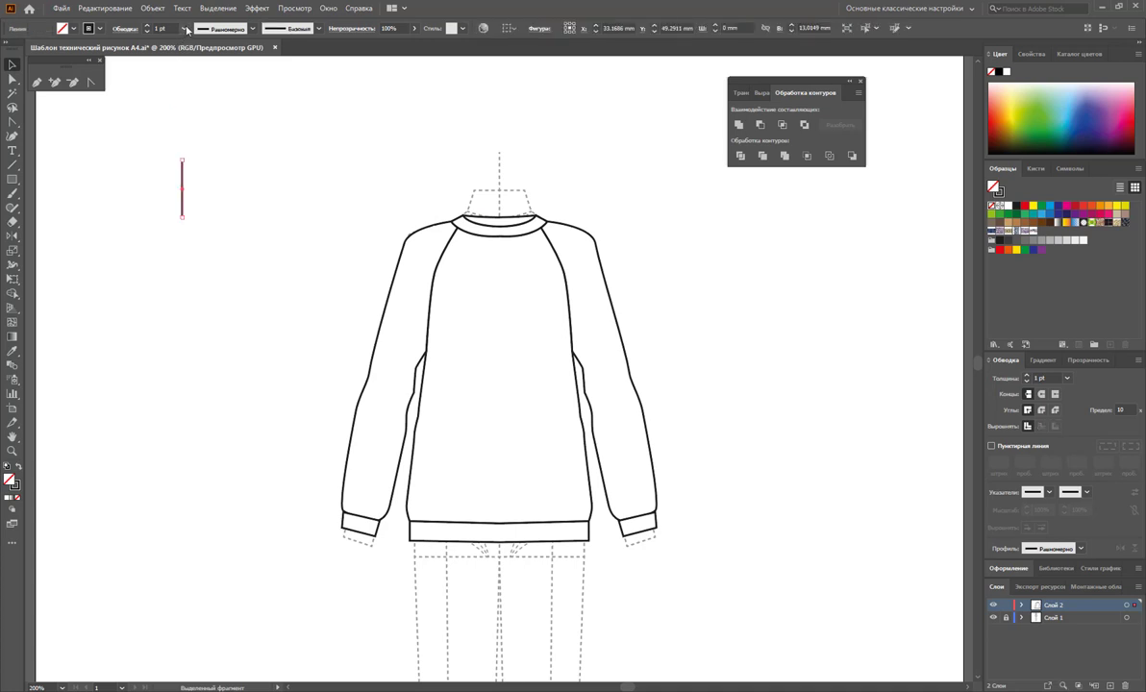
pyautogui.click(184, 28)
pyautogui.click(195, 52)
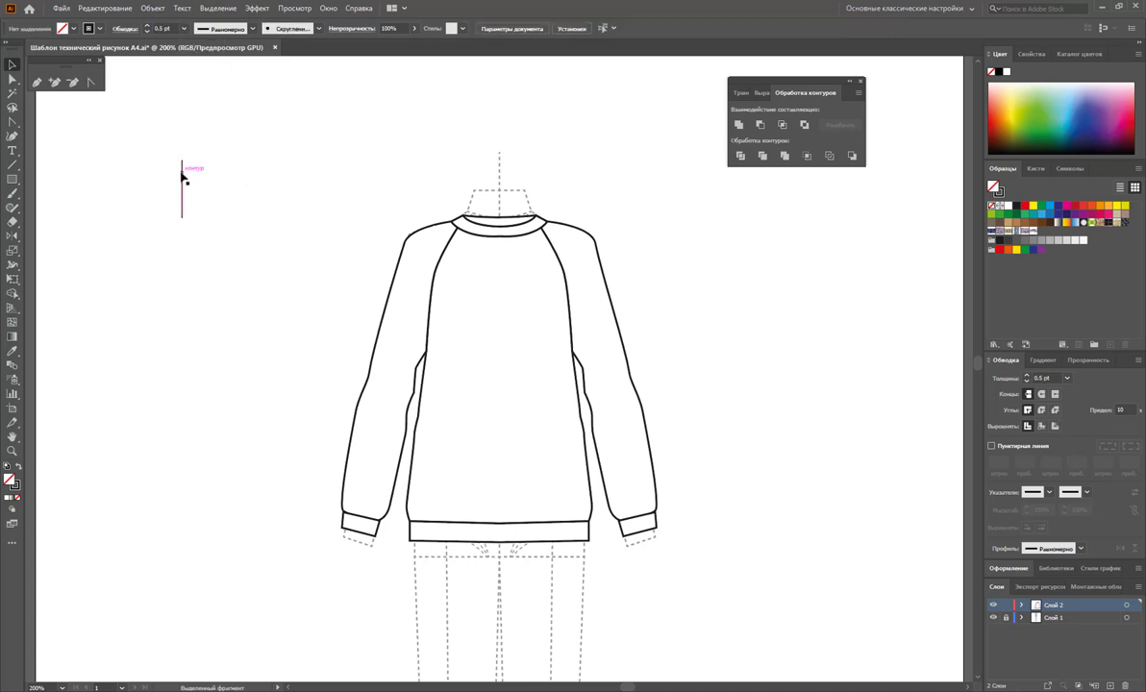
pyautogui.moveTo(183, 176); pyautogui.dragTo(186, 177)
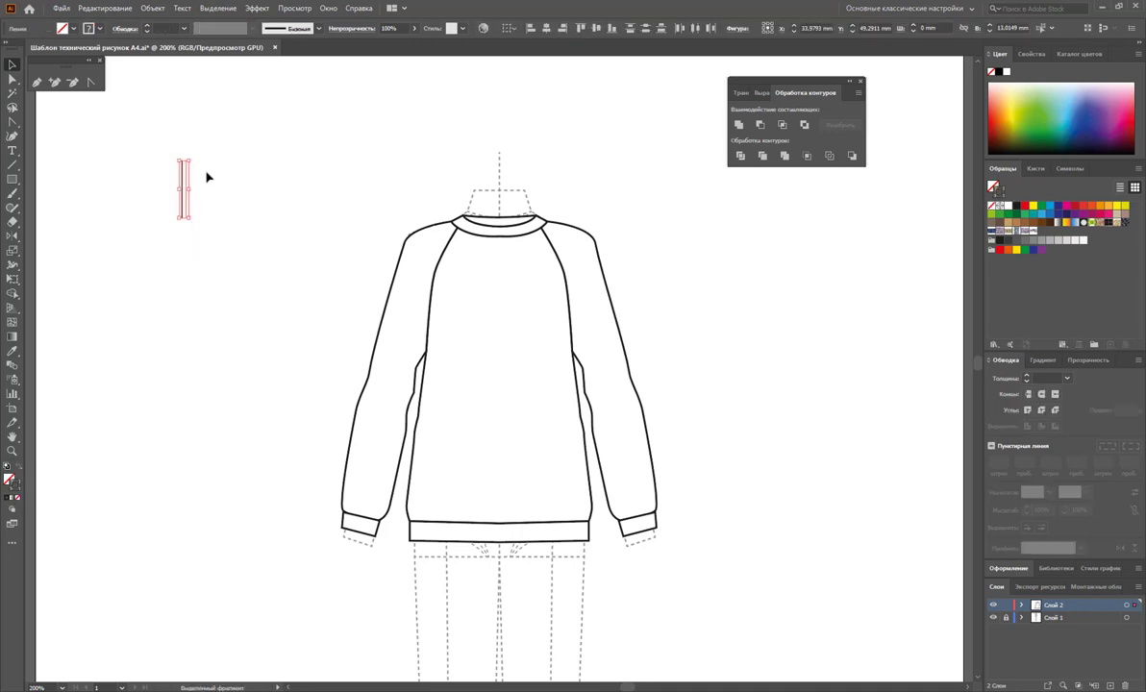
pyautogui.moveTo(185, 178)
pyautogui.mouseDown()
pyautogui.moveTo(514, 258)
pyautogui.moveTo(1036, 319)
pyautogui.mouseUp()
pyautogui.press('Delete')
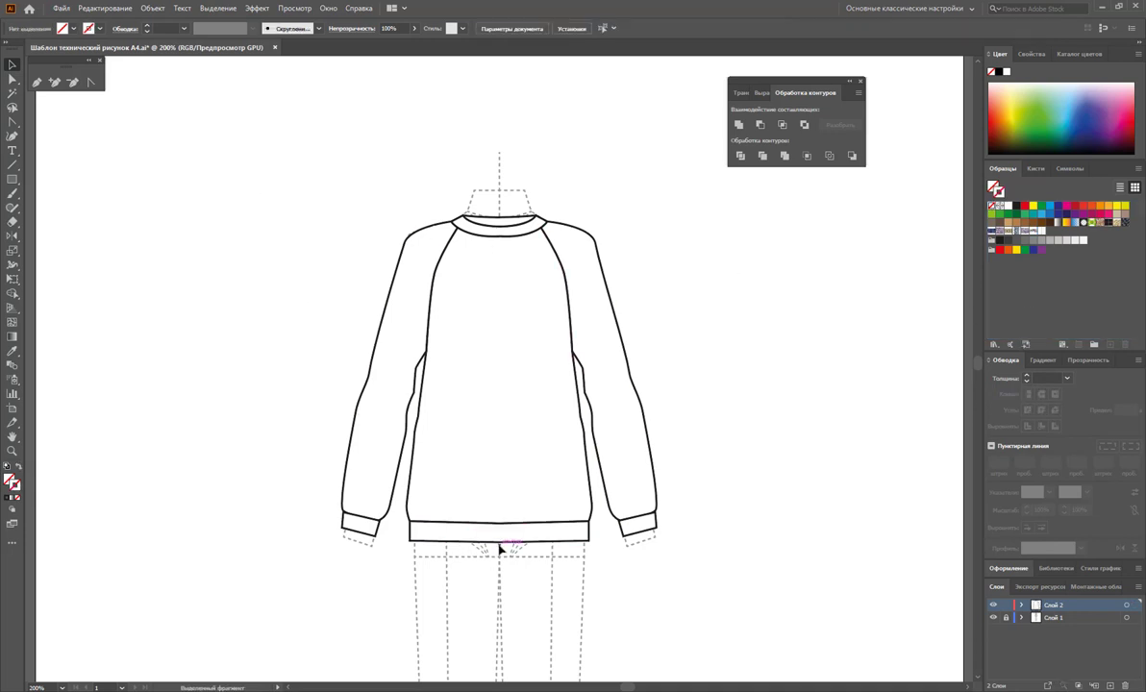
# Fill copies of the hem band and both cuffs with vertical stripes and raise them about 7 mm
pyautogui.click(394, 541)
pyautogui.keyDown('shift'); pyautogui.click(358, 529); pyautogui.keyUp('shift')
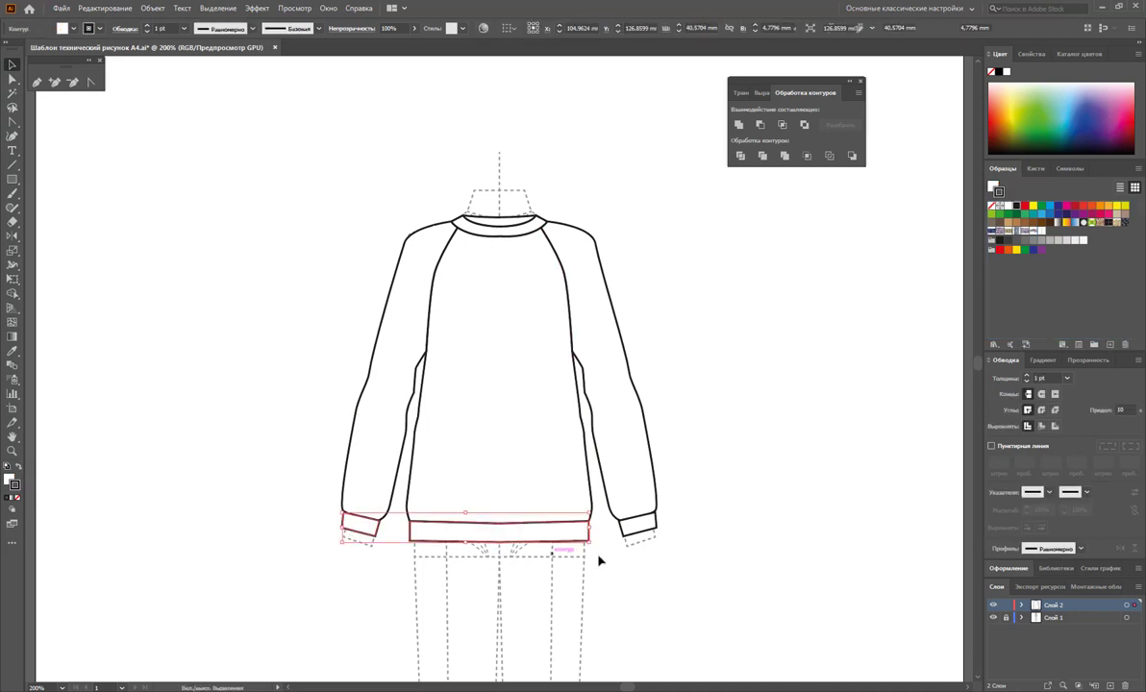
pyautogui.keyDown('shift'); pyautogui.click(630, 527); pyautogui.keyUp('shift')
pyautogui.moveTo(630, 527)
pyautogui.mouseDown()
pyautogui.moveTo(644, 557)
pyautogui.moveTo(320, 555)
pyautogui.mouseUp()
pyautogui.click(546, 537)
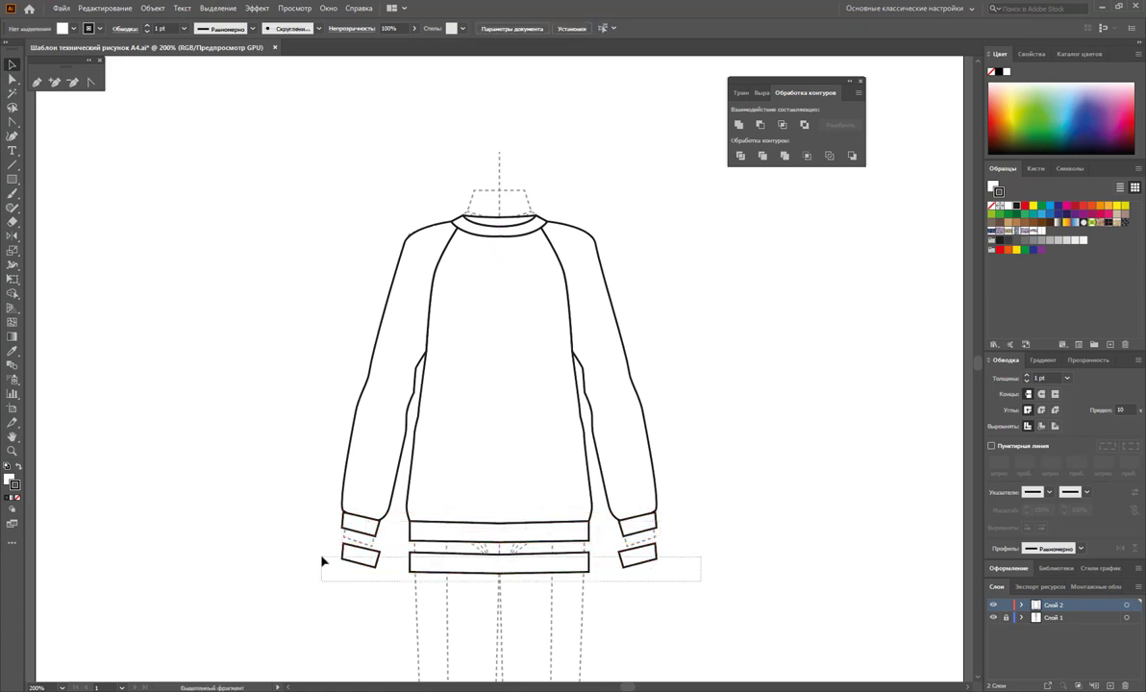
pyautogui.click(1040, 231)
pyautogui.moveTo(553, 575); pyautogui.dragTo(558, 539)
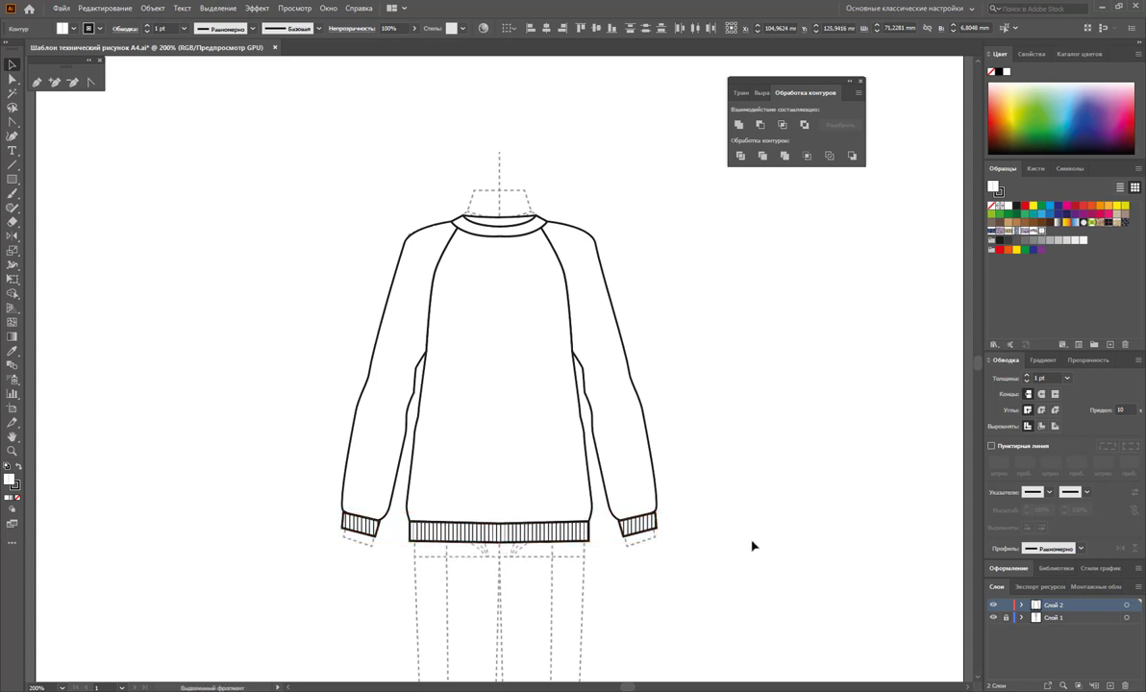
# Fill the collar with the rib-stripe pattern and seat it back on the neckline
pyautogui.click(532, 231)
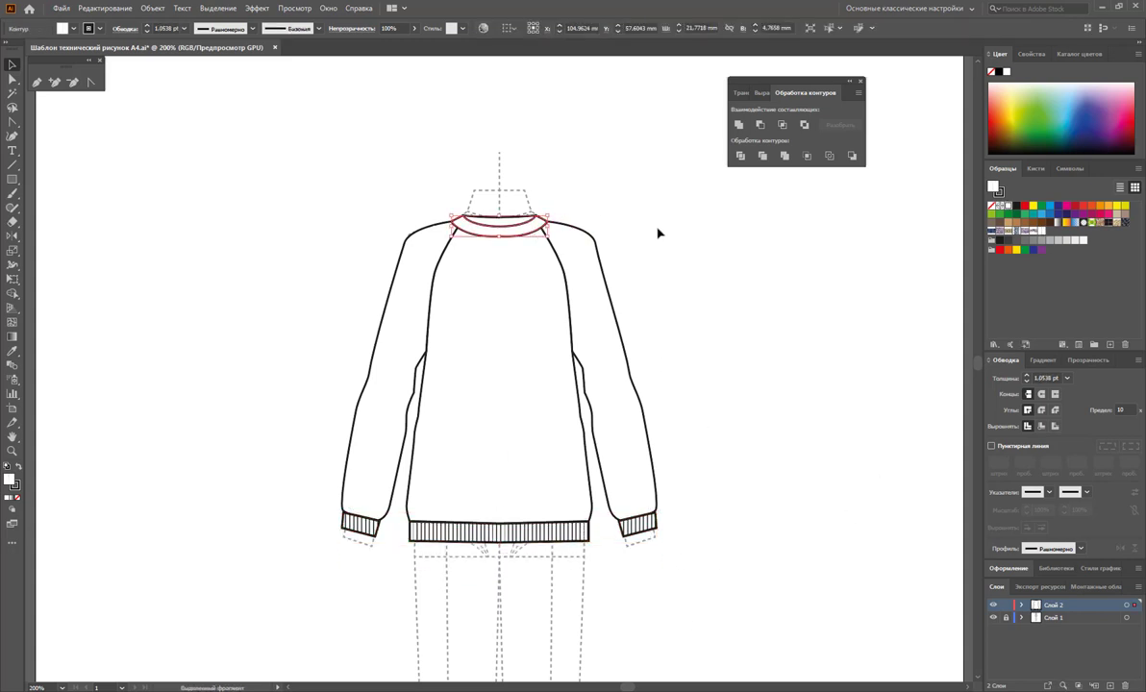
pyautogui.doubleClick(507, 224)
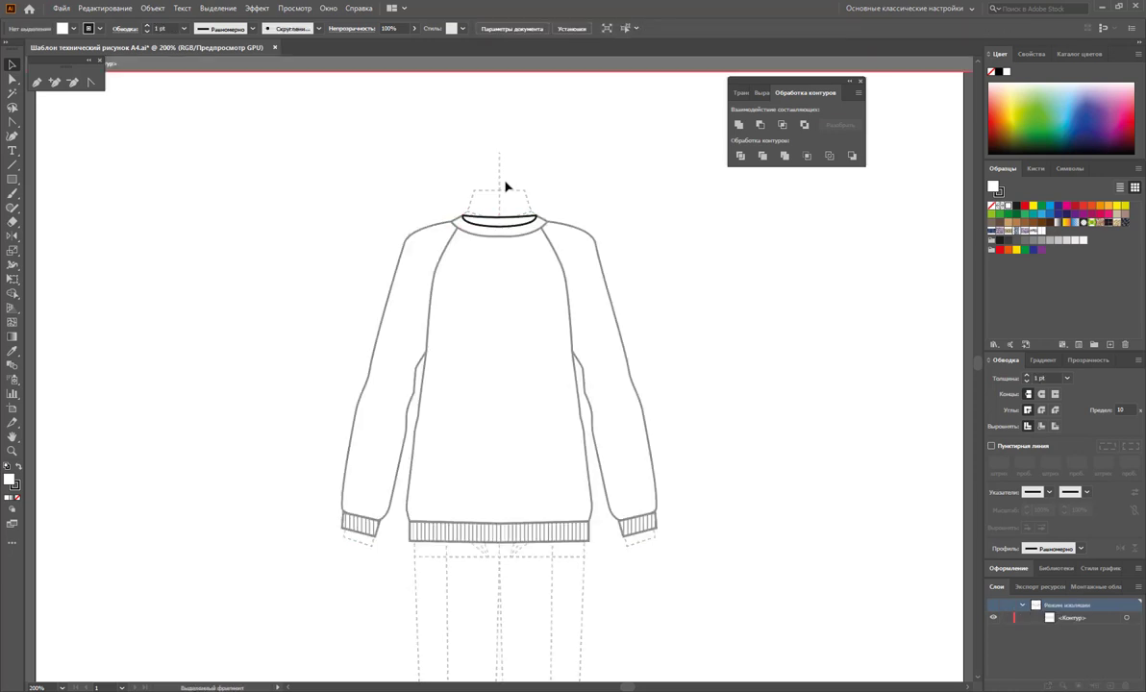
pyautogui.doubleClick(501, 183)
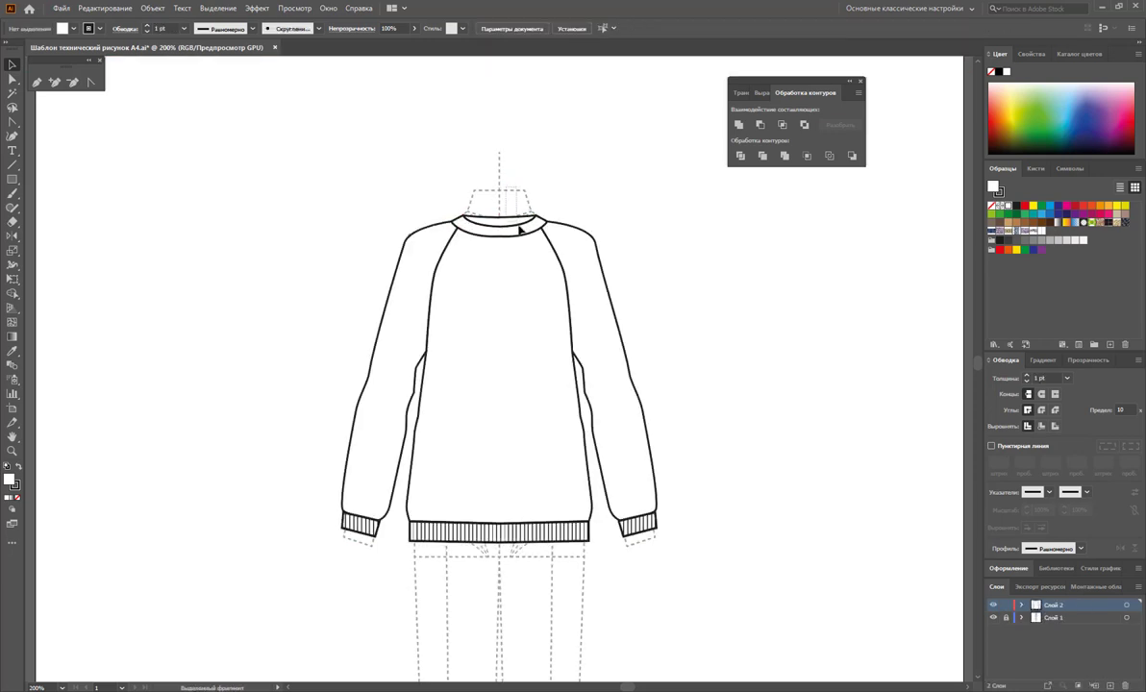
pyautogui.moveTo(519, 229); pyautogui.dragTo(519, 190)
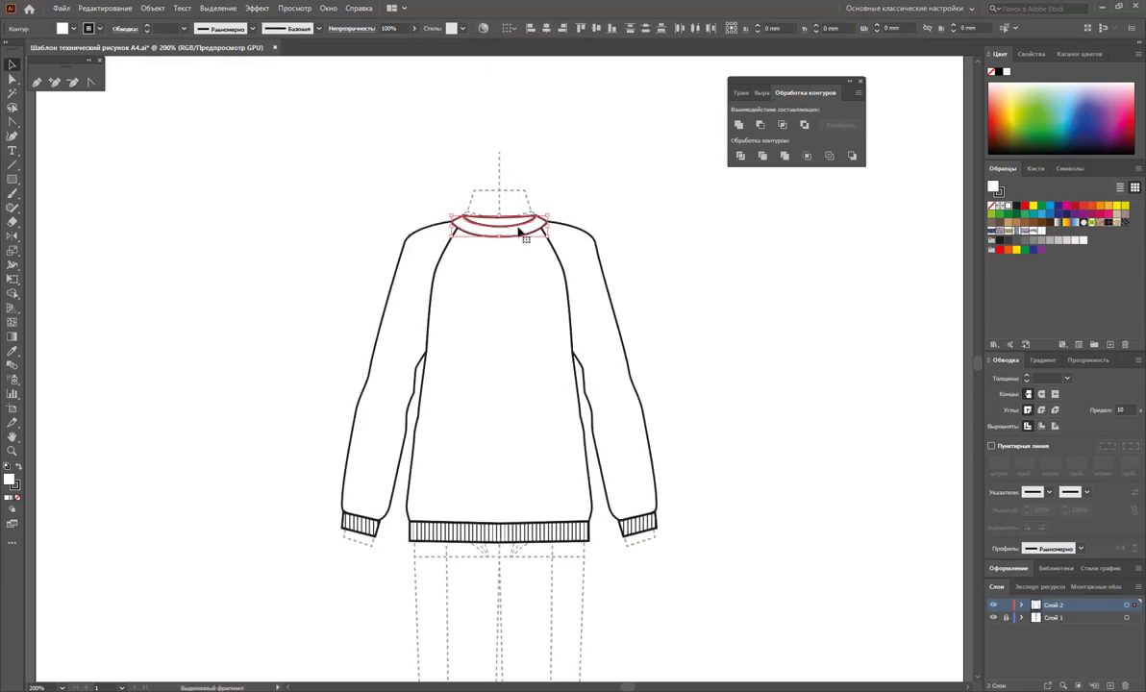
pyautogui.click(1040, 233)
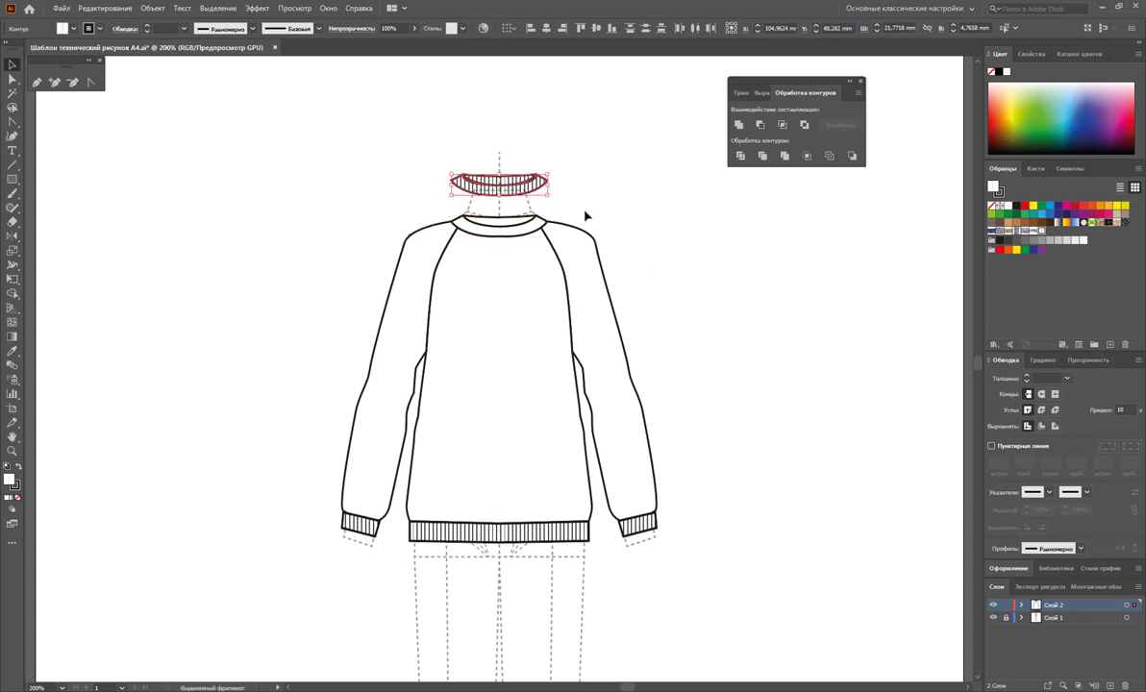
pyautogui.moveTo(519, 187); pyautogui.dragTo(528, 229)
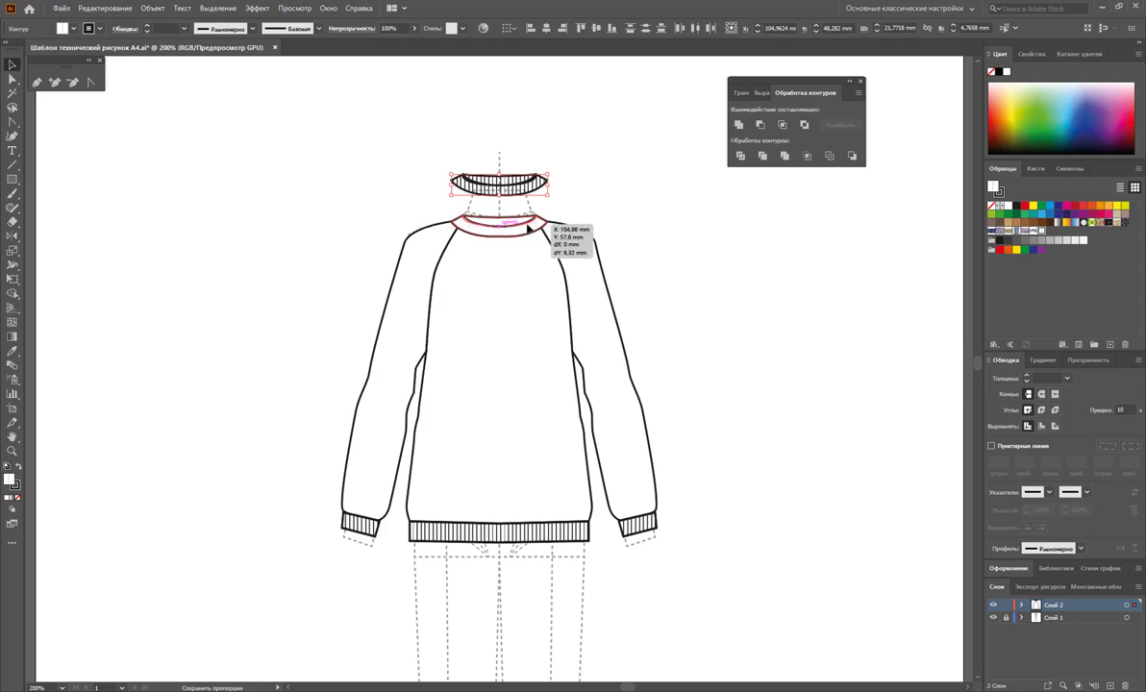
pyautogui.moveTo(528, 229); pyautogui.dragTo(529, 231)
# Send the ribbed collar behind the sweater outline
pyautogui.click(675, 266)
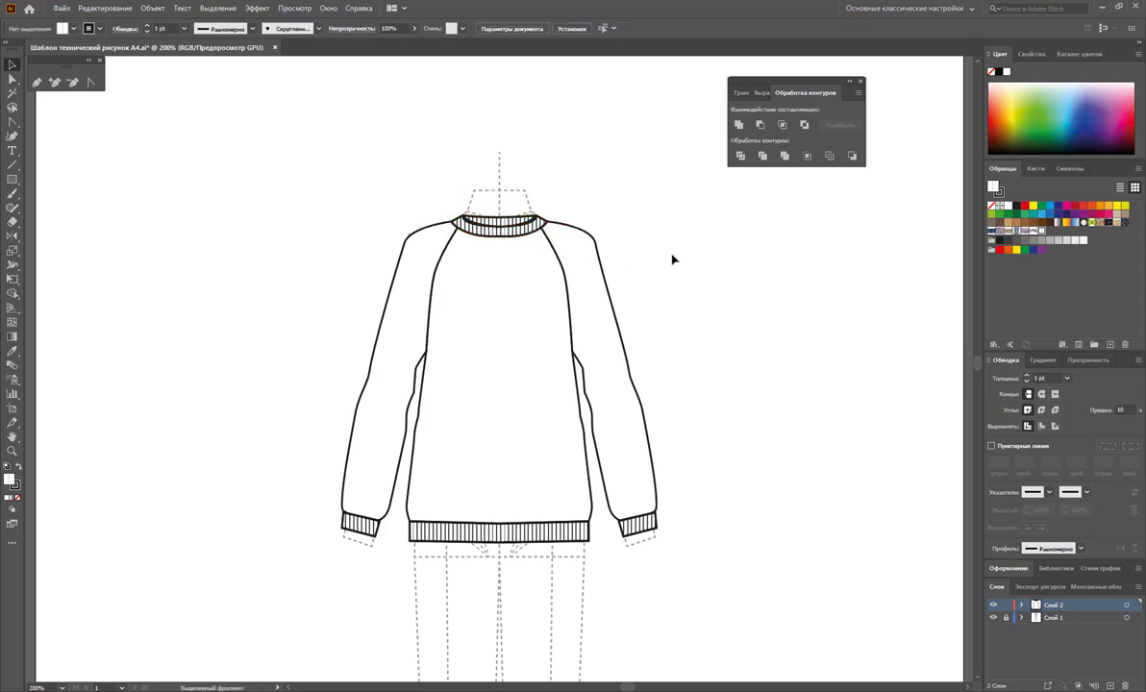
pyautogui.rightClick(511, 221)
pyautogui.click(770, 448)
# Sketch a freehand shape over the lower sweater body and remove its fill
pyautogui.click(36, 83)
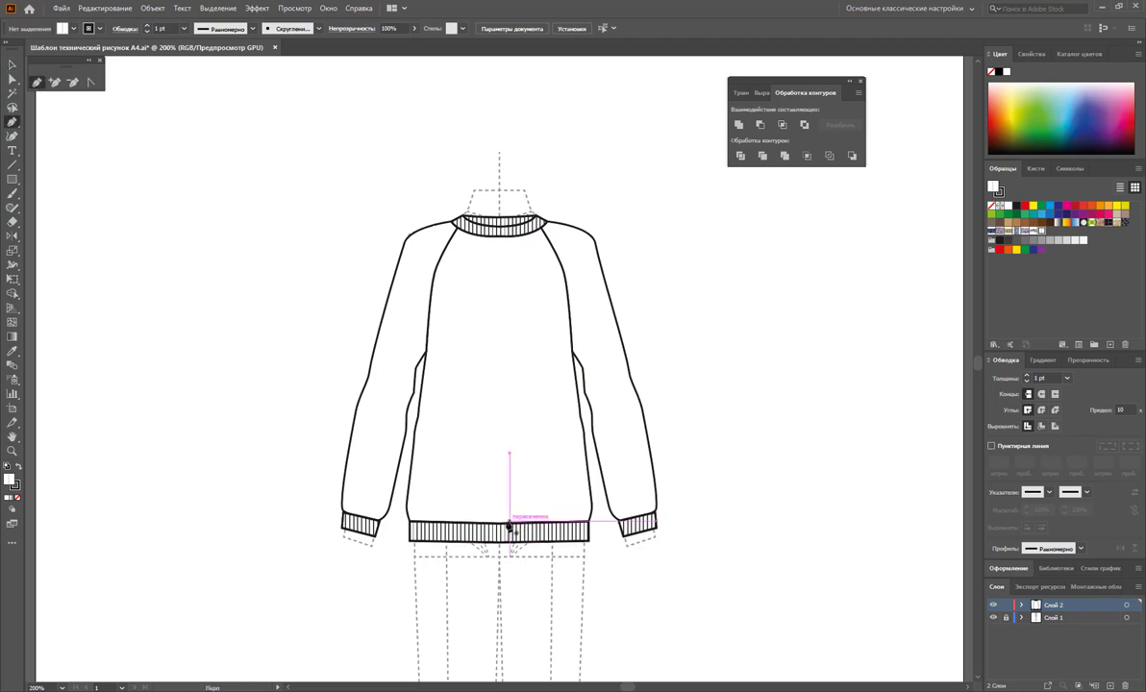
pyautogui.moveTo(516, 517)
pyautogui.mouseDown()
pyautogui.moveTo(581, 493)
pyautogui.moveTo(568, 344)
pyautogui.moveTo(607, 569)
pyautogui.moveTo(594, 527)
pyautogui.mouseUp()
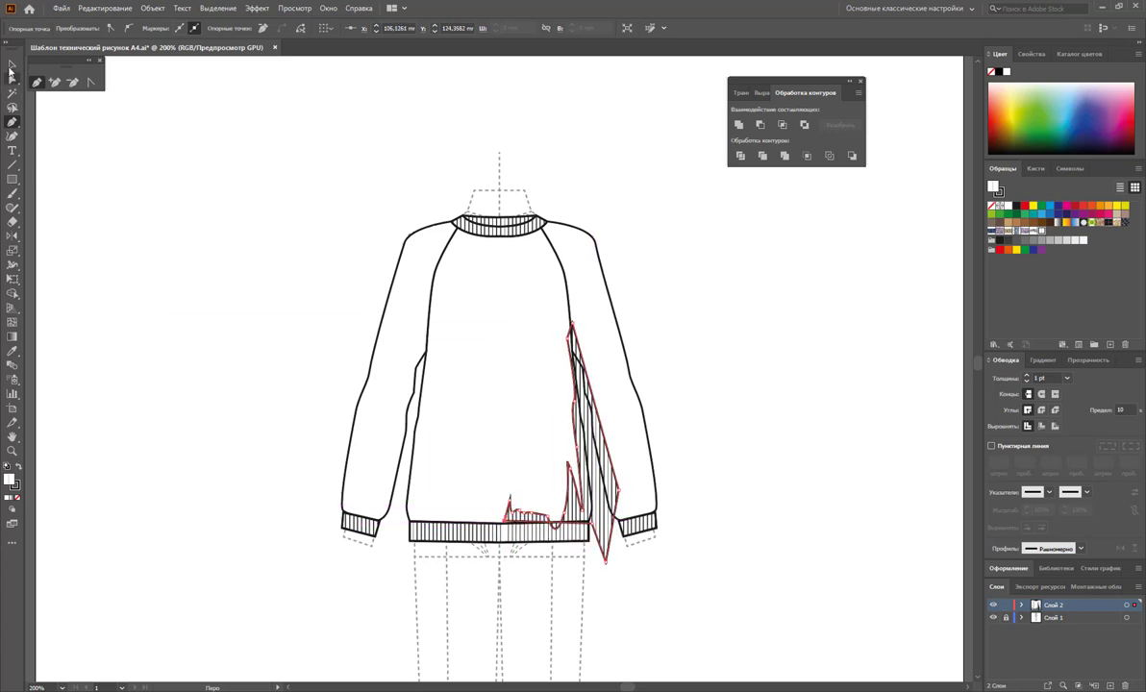
pyautogui.click(11, 67)
pyautogui.click(16, 499)
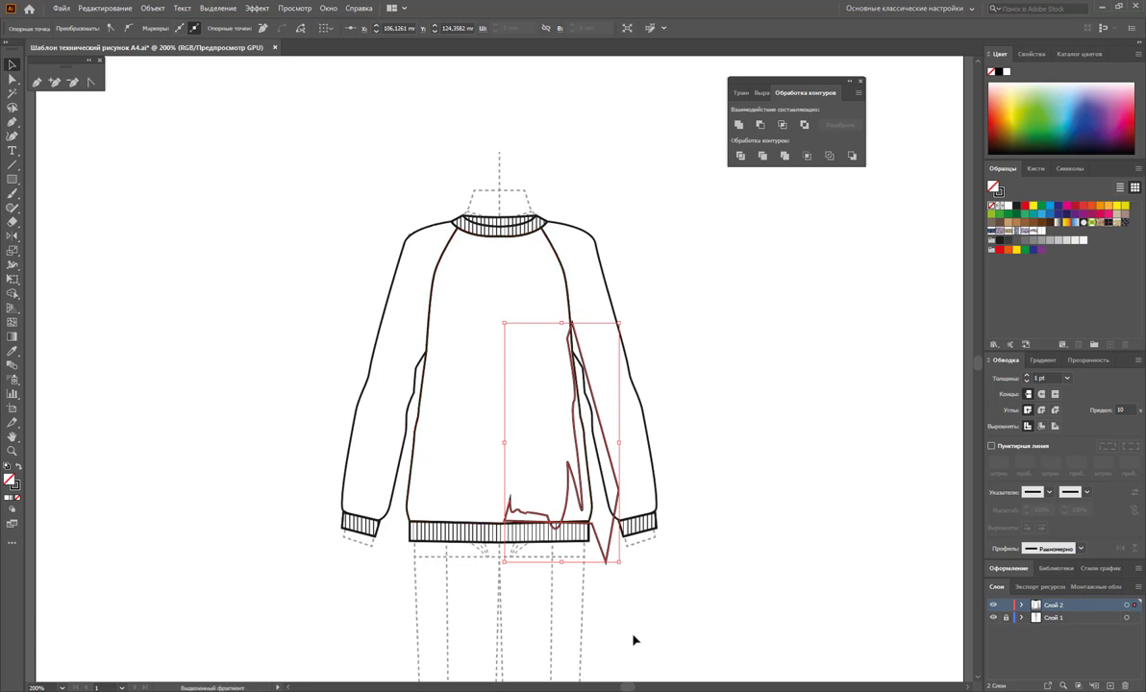
pyautogui.click(564, 591)
# Draw a jagged freehand outline down the left body seam and along the hem, then select the outlines
pyautogui.click(38, 84)
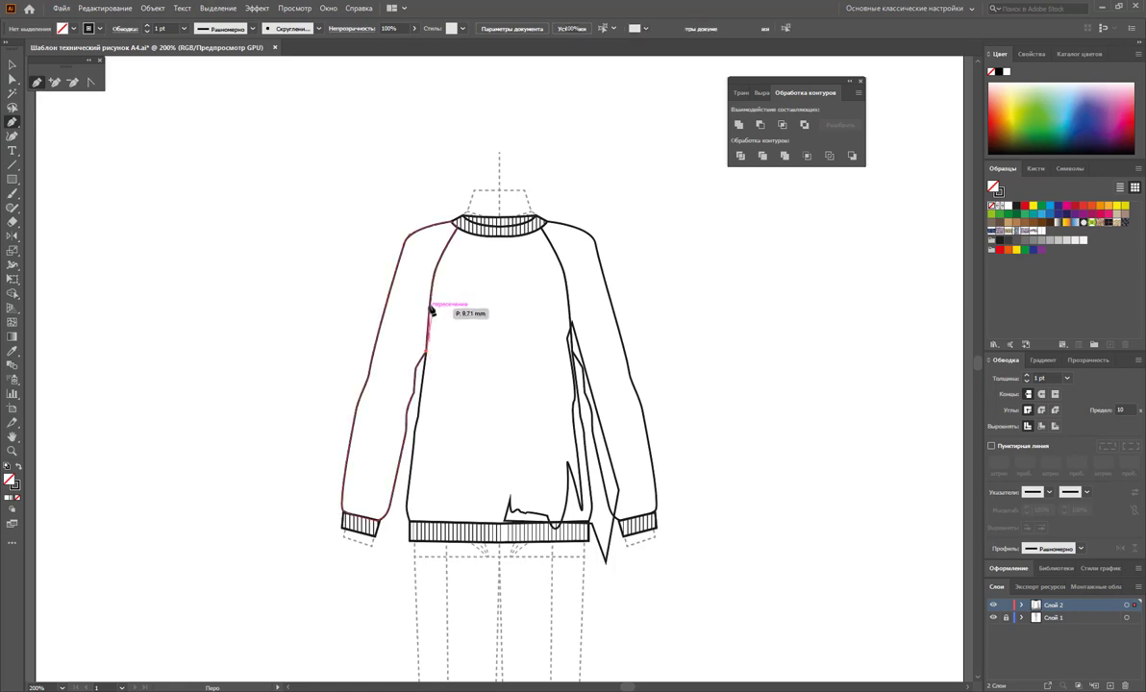
pyautogui.moveTo(428, 352); pyautogui.dragTo(440, 310)
pyautogui.moveTo(443, 353)
pyautogui.mouseDown()
pyautogui.moveTo(465, 509)
pyautogui.moveTo(496, 524)
pyautogui.mouseUp()
pyautogui.moveTo(405, 524); pyautogui.dragTo(380, 472)
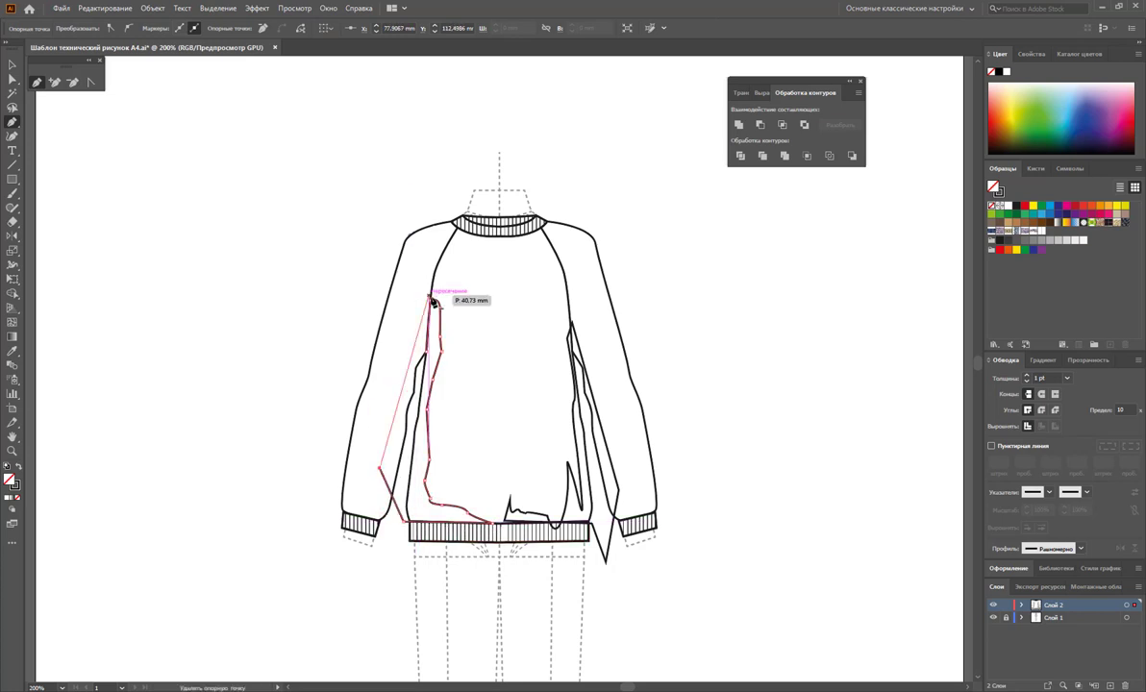
pyautogui.click(438, 301)
pyautogui.click(427, 357)
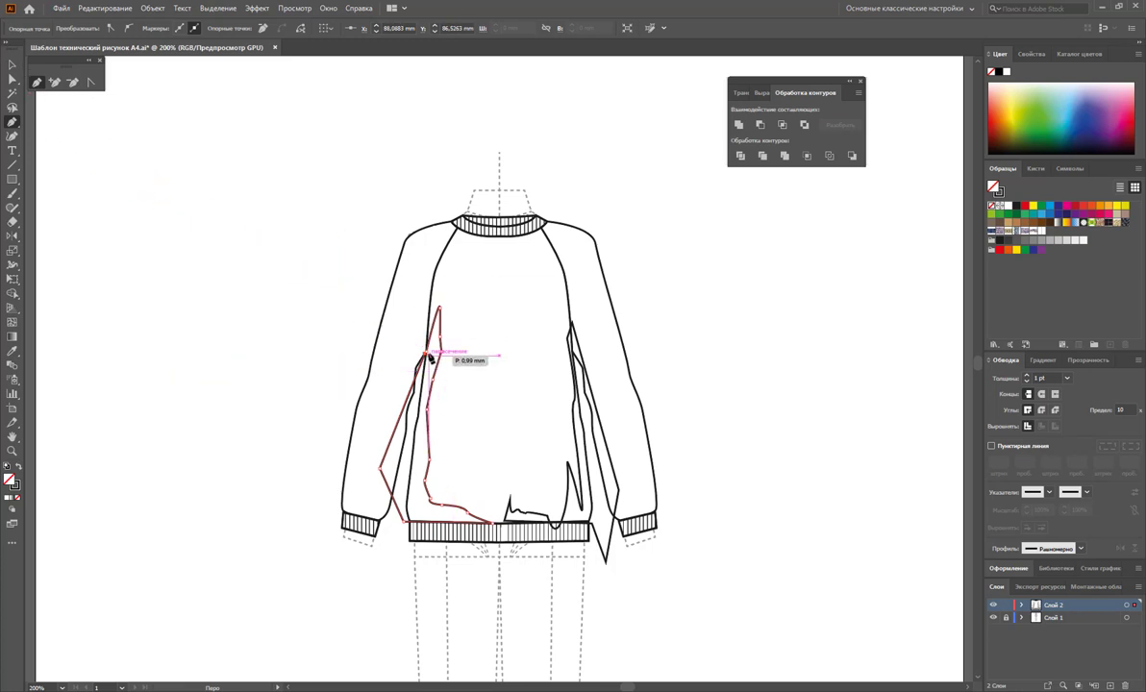
pyautogui.click(11, 64)
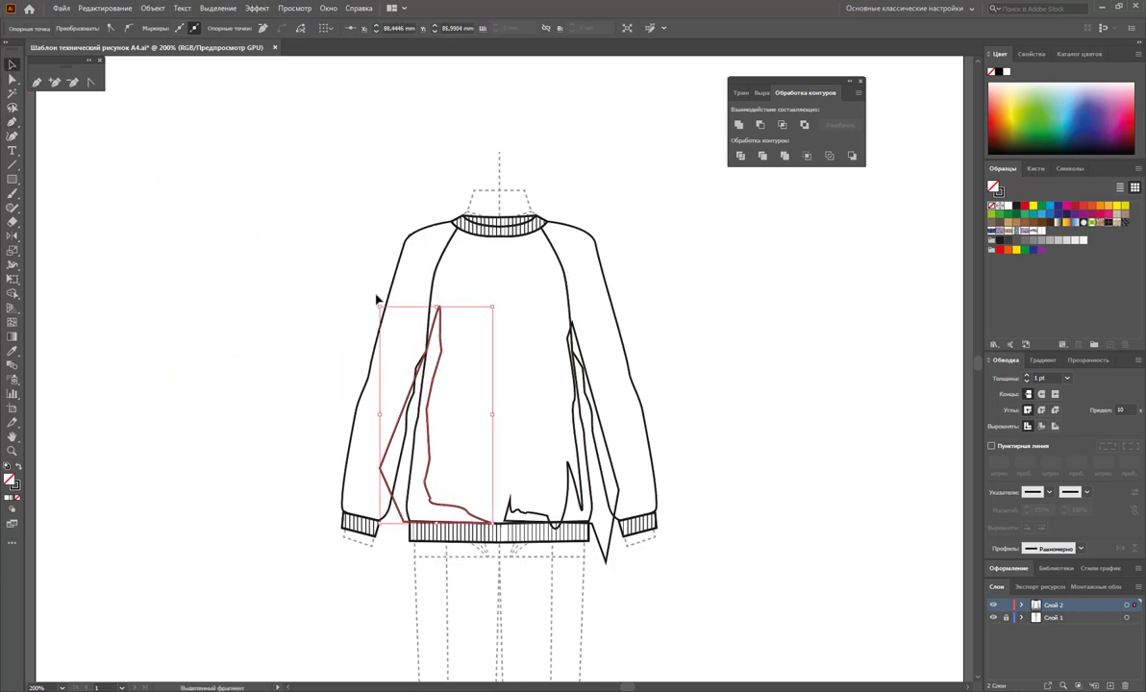
pyautogui.click(736, 503)
pyautogui.click(589, 514)
# Alt-drag a copy of the freehand outlines to the right and delete the originals from the sweater
pyautogui.keyDown('shift'); pyautogui.click(582, 505); pyautogui.keyUp('shift')
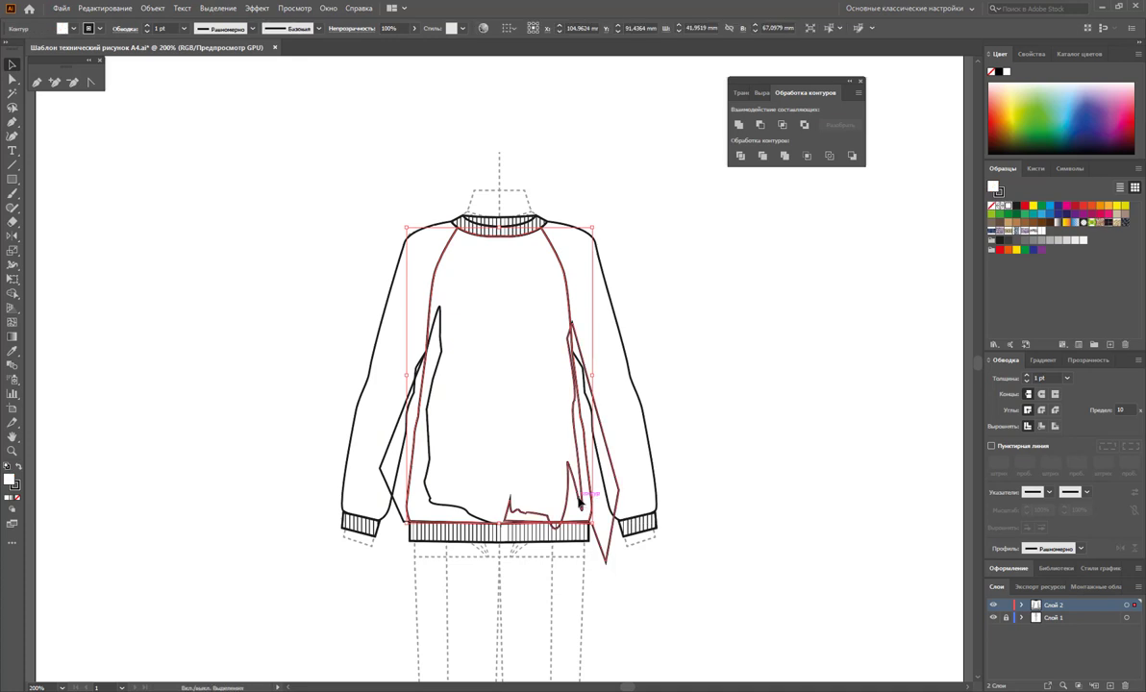
pyautogui.keyDown('shift'); pyautogui.click(431, 507); pyautogui.keyUp('shift')
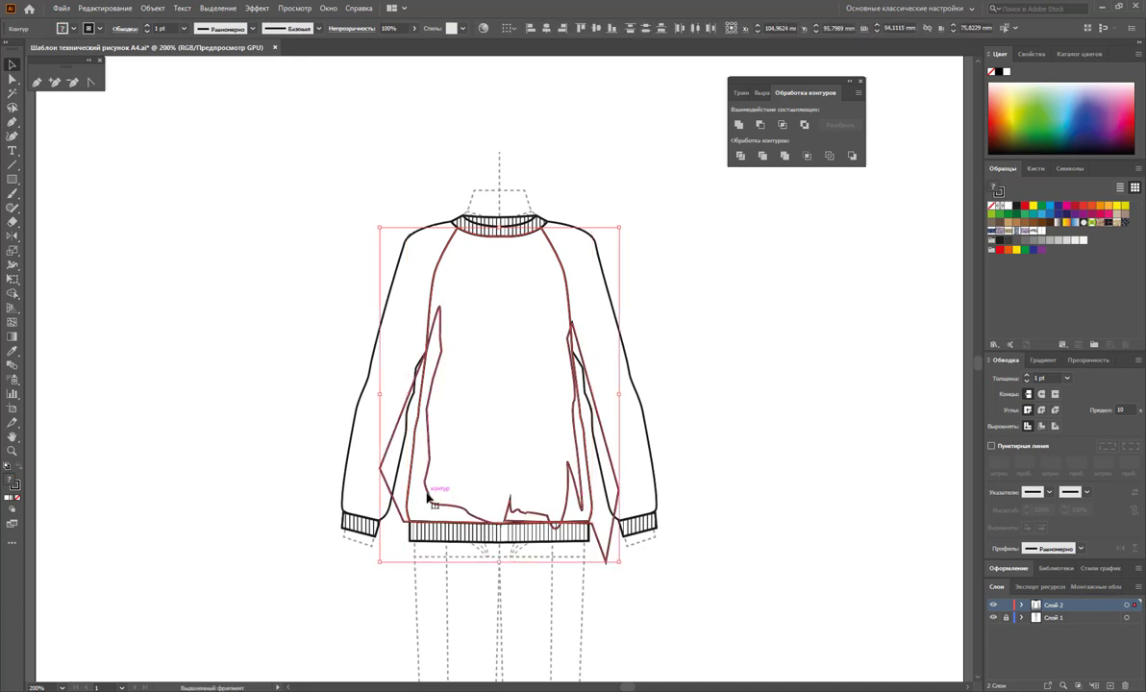
pyautogui.moveTo(430, 497); pyautogui.dragTo(741, 496)
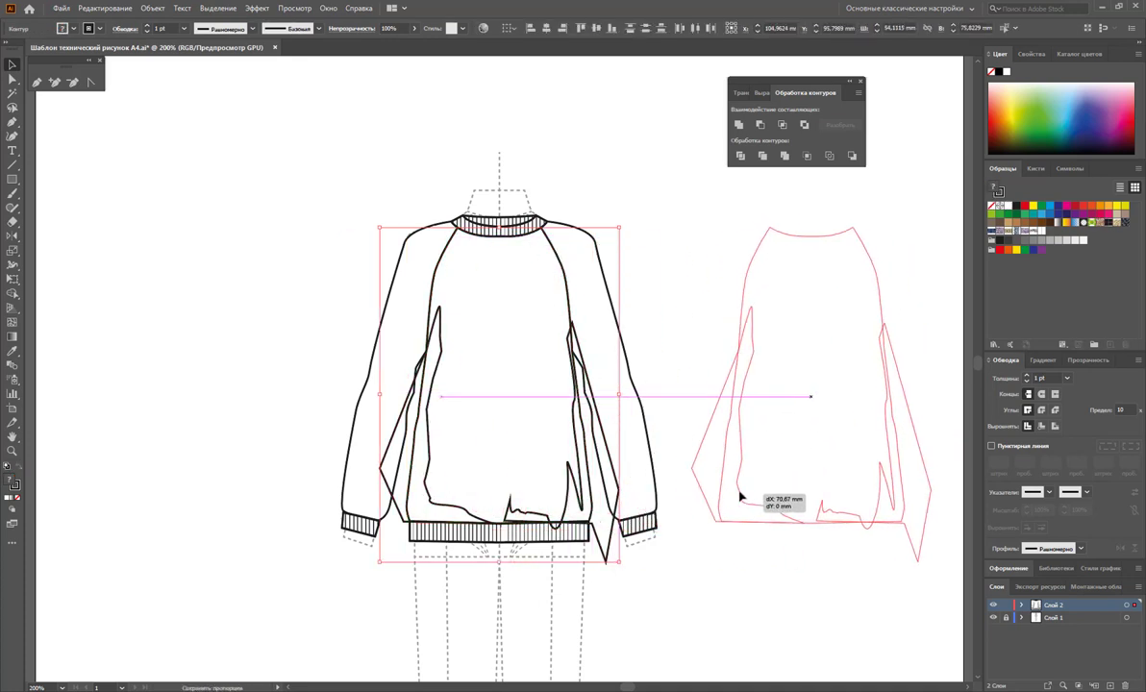
pyautogui.click(729, 609)
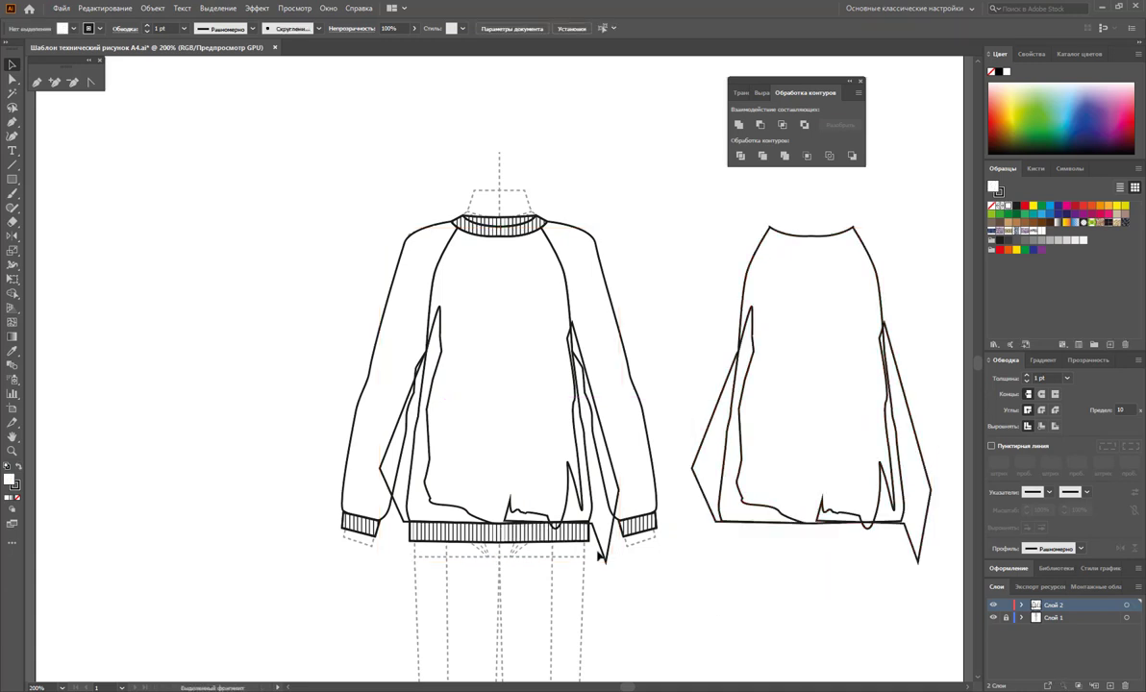
pyautogui.click(606, 561)
pyautogui.press('Delete')
pyautogui.click(371, 482)
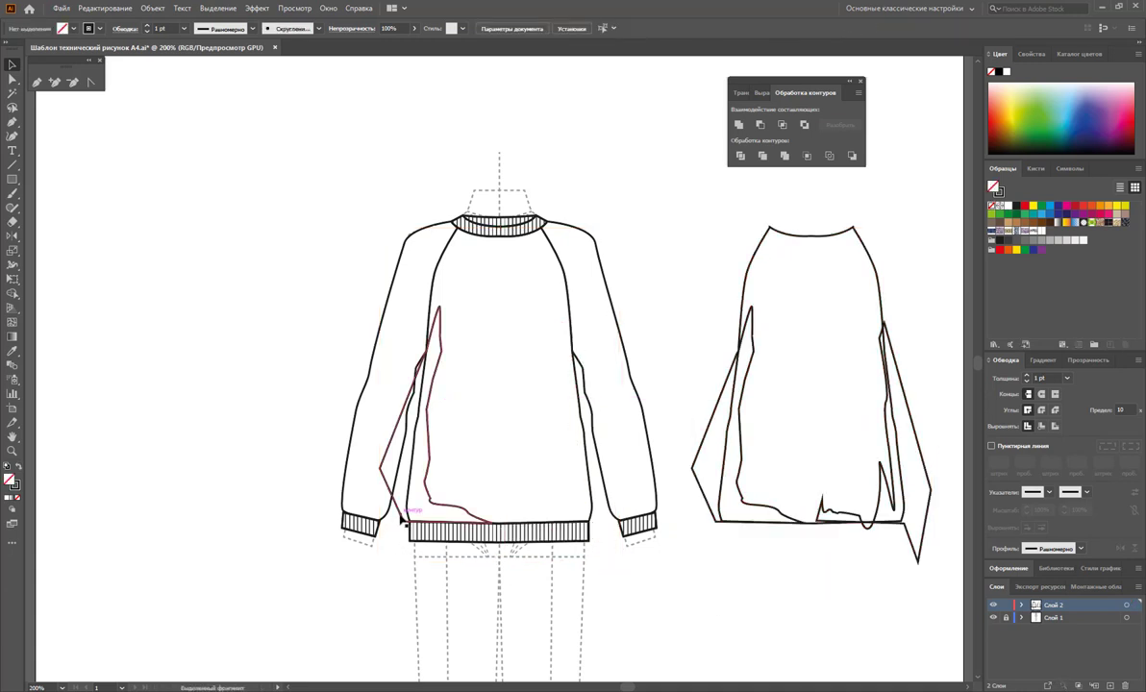
pyautogui.press('Delete')
# Divide the copied outlines with Pathfinder, ungroup them, and delete the unwanted top piece
pyautogui.moveTo(910, 582)
pyautogui.mouseDown()
pyautogui.moveTo(734, 489)
pyautogui.moveTo(693, 451)
pyautogui.mouseUp()
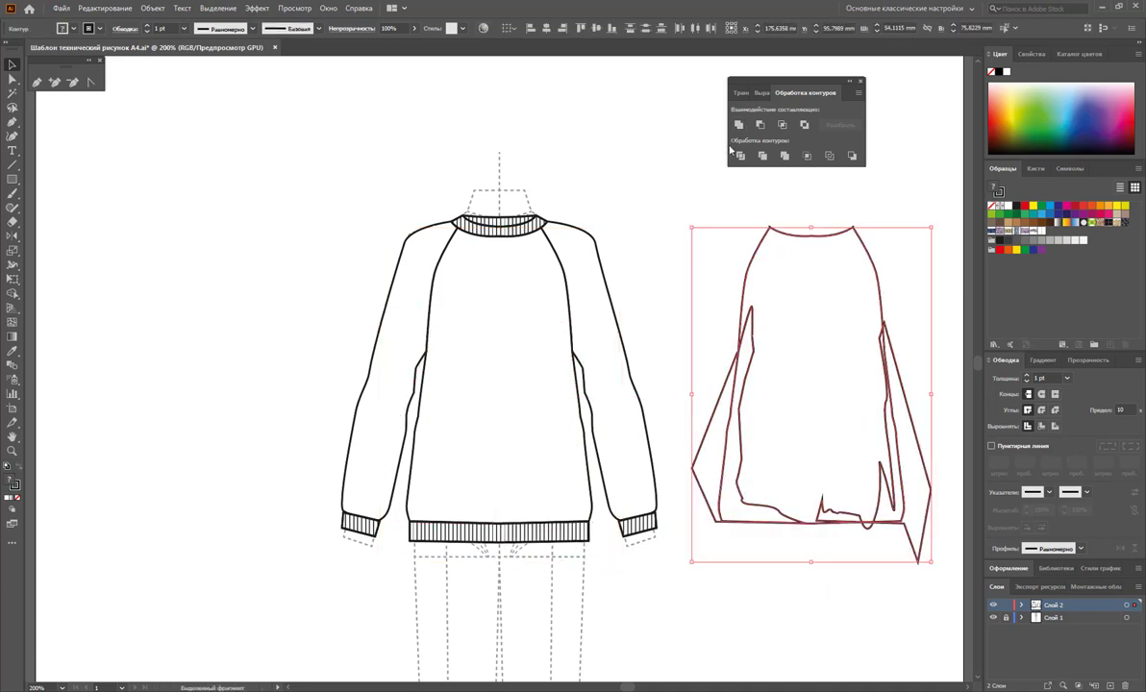
pyautogui.click(741, 156)
pyautogui.rightClick(808, 334)
pyautogui.click(857, 400)
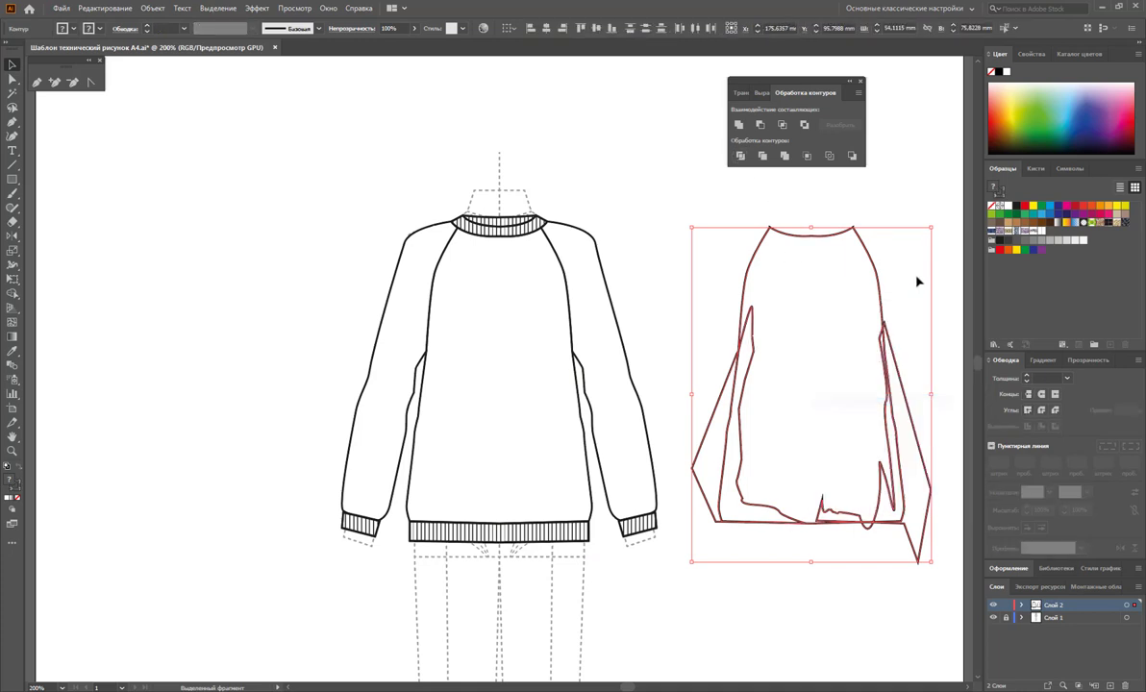
pyautogui.click(852, 304)
pyautogui.press('Delete')
pyautogui.click(919, 556)
# Delete the outer right piece and select the two remaining side strips
pyautogui.press('Delete')
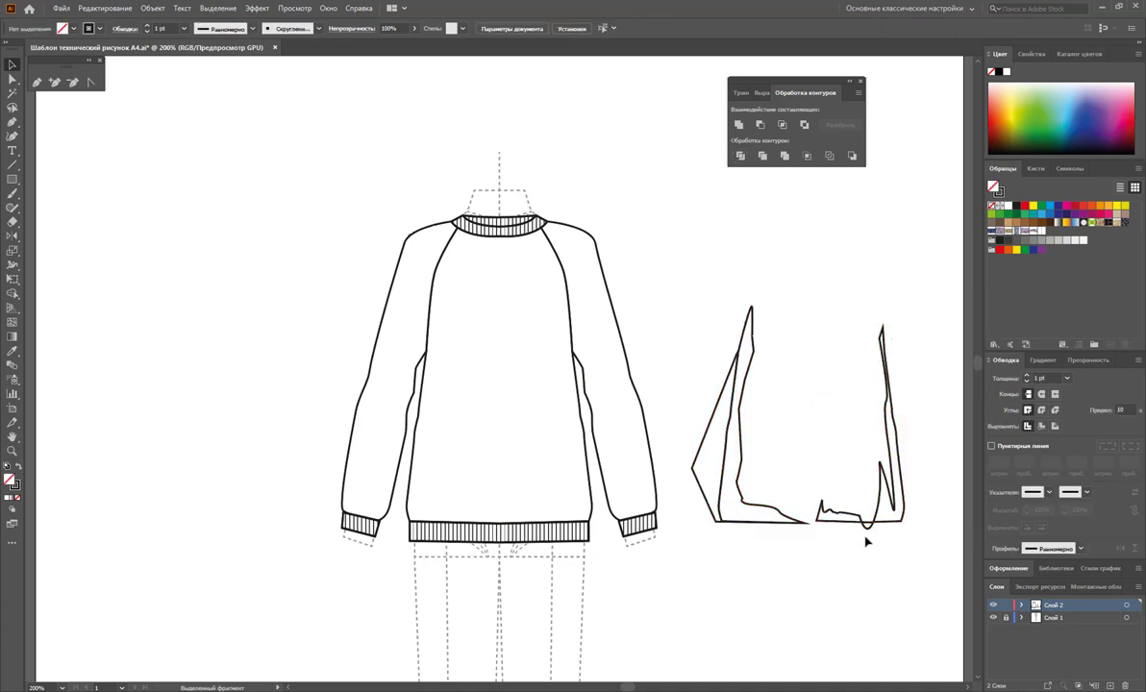
pyautogui.moveTo(700, 462); pyautogui.dragTo(706, 468)
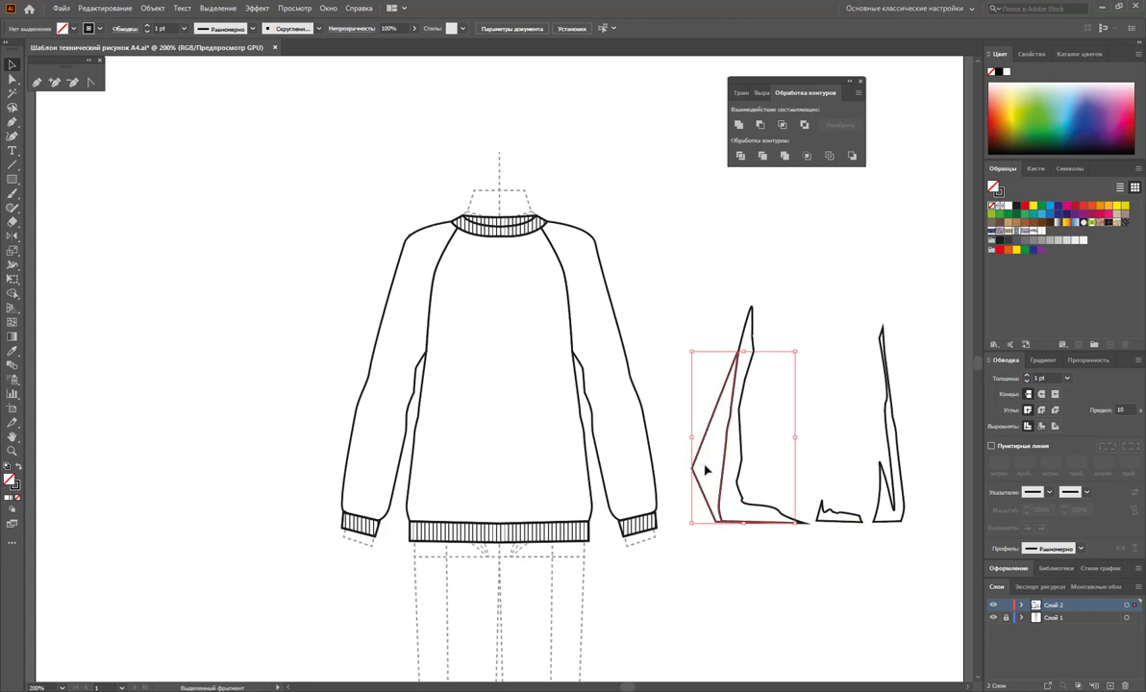
pyautogui.click(706, 364)
pyautogui.moveTo(708, 358)
pyautogui.mouseDown()
pyautogui.moveTo(904, 527)
pyautogui.moveTo(567, 503)
pyautogui.mouseUp()
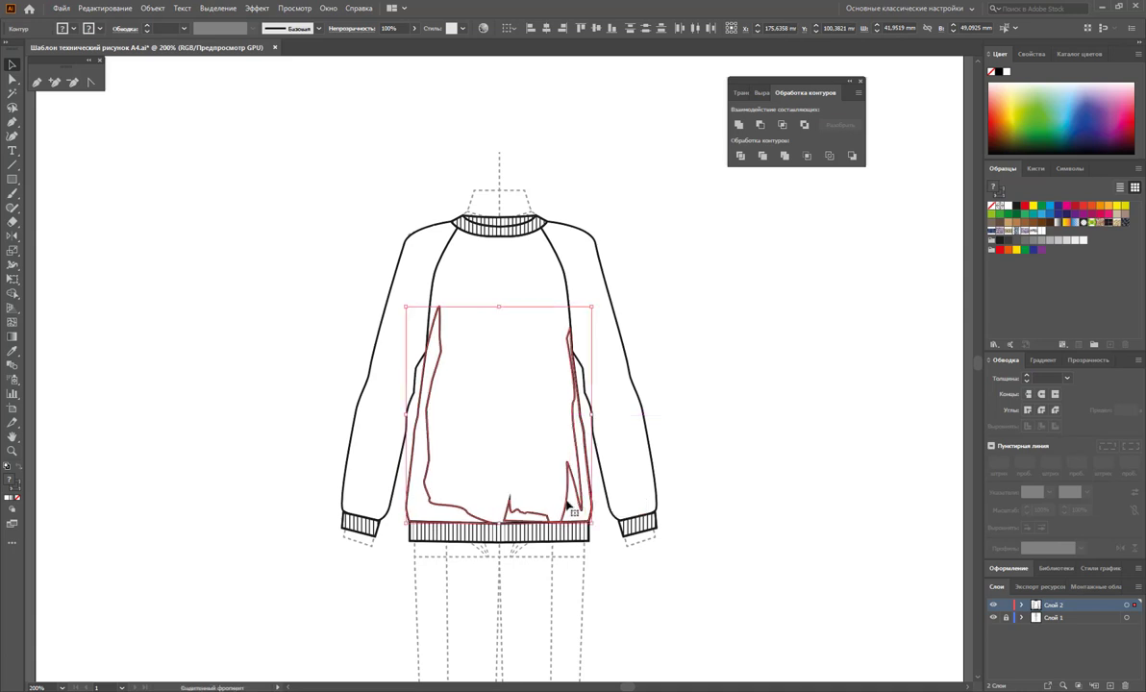
# Give the side strips no stroke, a black fill and 15% opacity
pyautogui.click(18, 498)
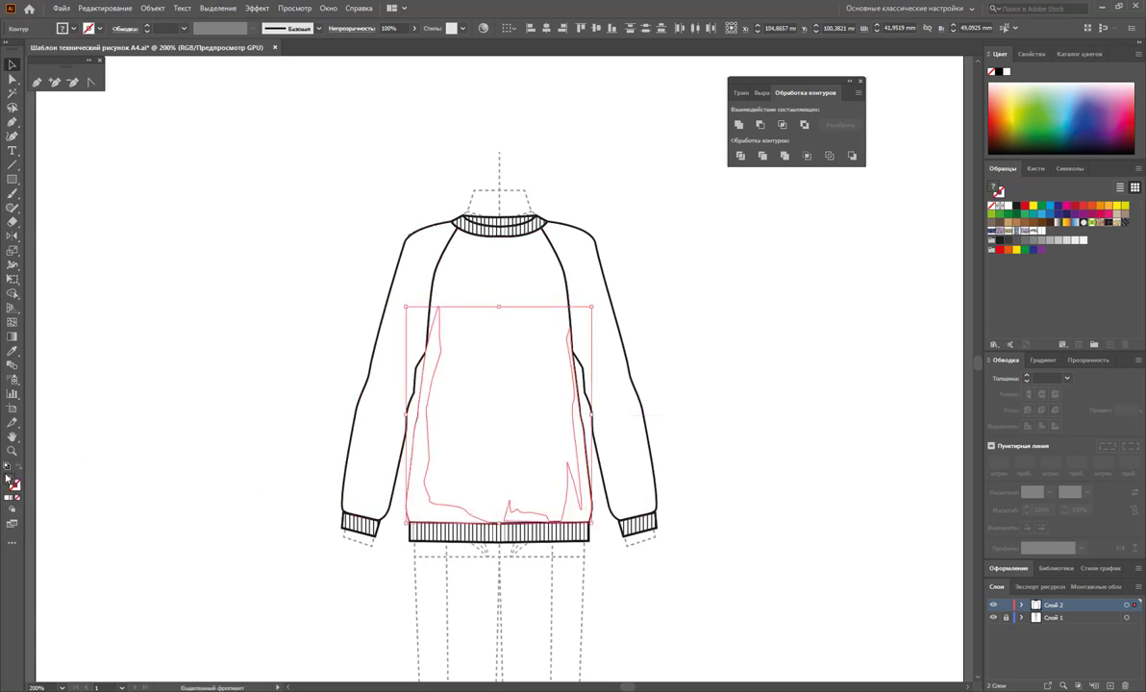
pyautogui.click(1024, 214)
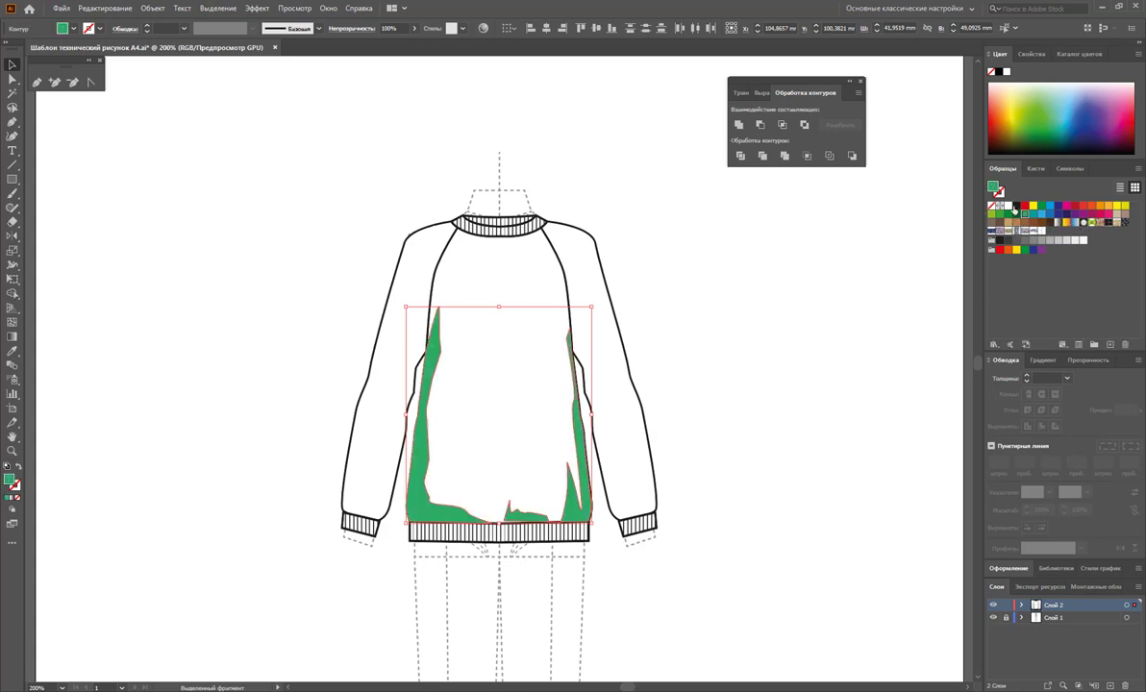
pyautogui.click(1016, 207)
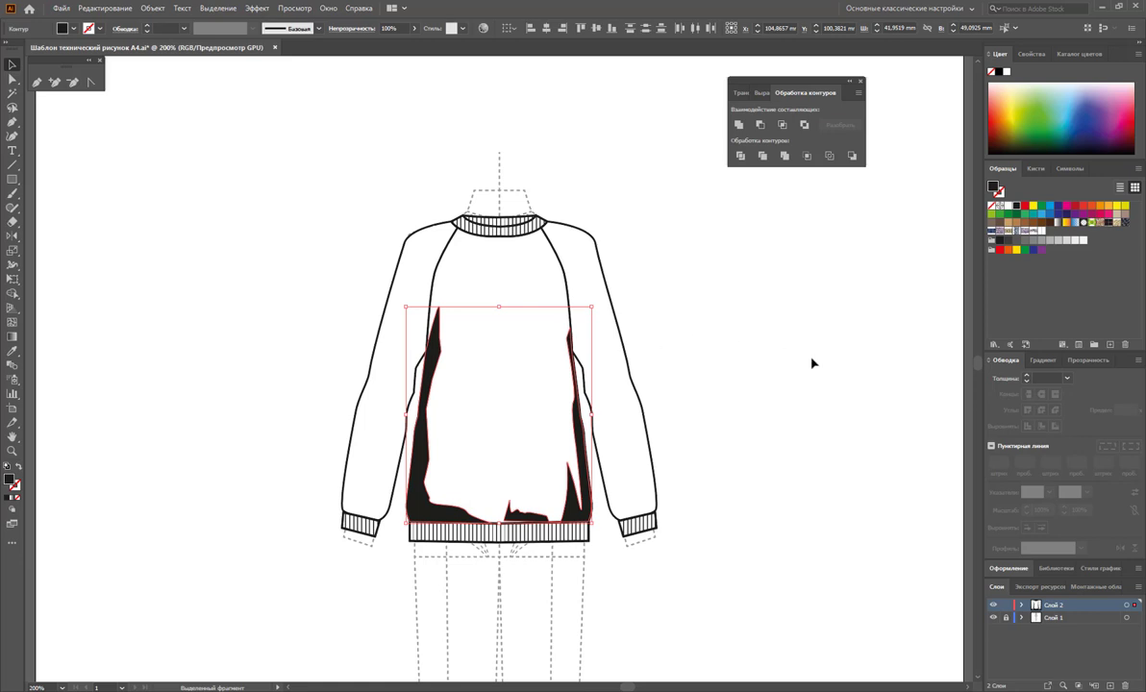
pyautogui.click(414, 28)
pyautogui.moveTo(414, 45); pyautogui.dragTo(373, 50)
pyautogui.click(664, 328)
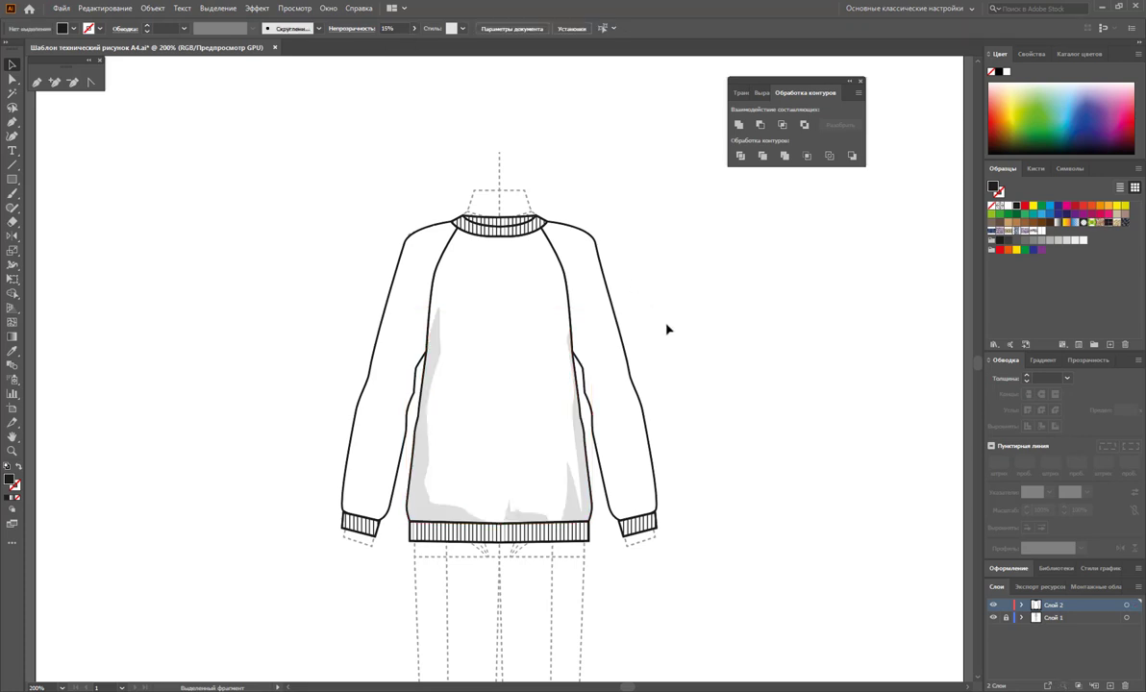
# Pencil a shadow shape along the right raglan seam and eyedrop the light-grey shading onto it
pyautogui.click(36, 83)
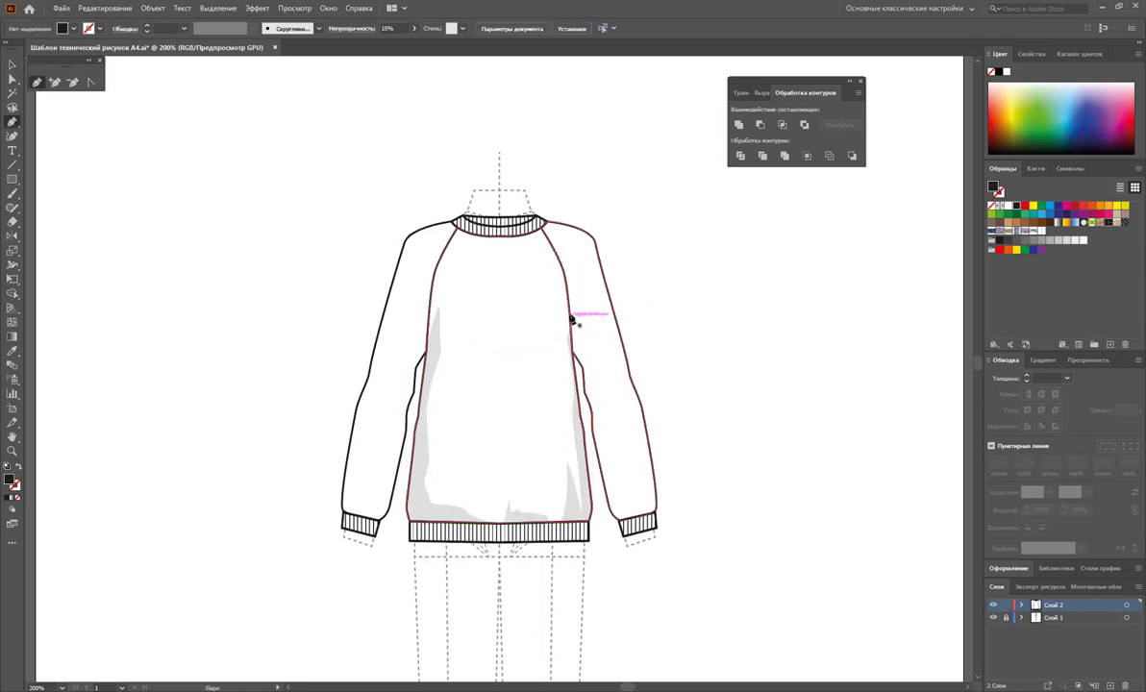
pyautogui.moveTo(567, 283)
pyautogui.mouseDown()
pyautogui.moveTo(635, 523)
pyautogui.moveTo(605, 472)
pyautogui.moveTo(590, 387)
pyautogui.mouseUp()
pyautogui.keyDown('ctrl'); pyautogui.click(627, 521); pyautogui.keyUp('ctrl')
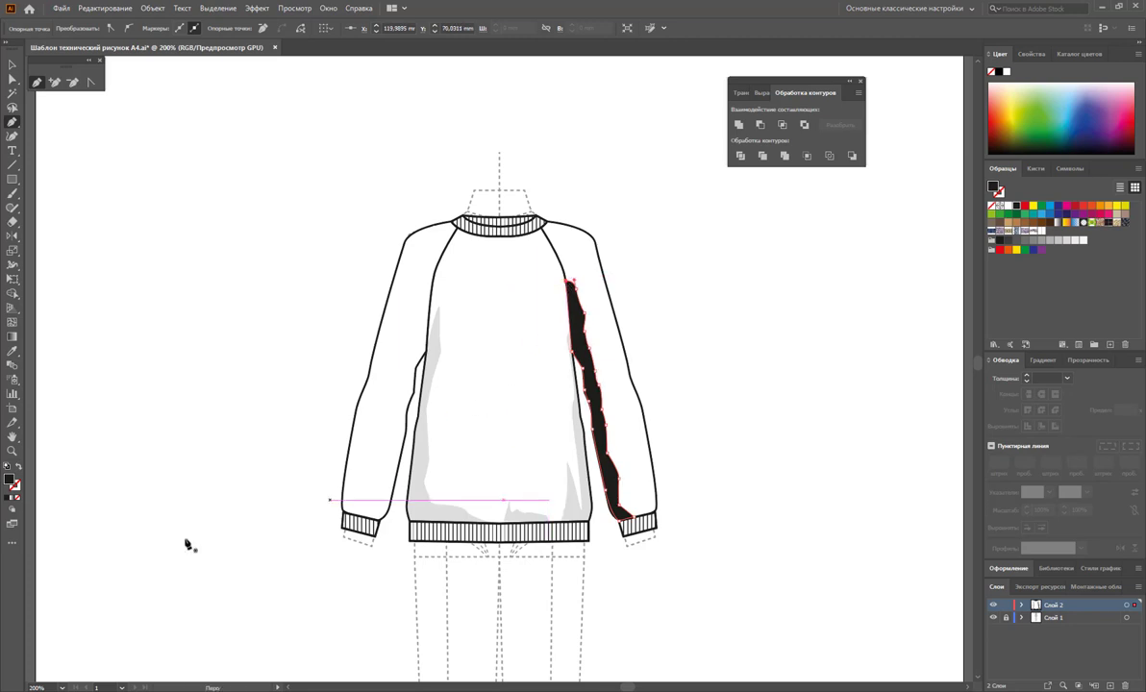
pyautogui.click(12, 352)
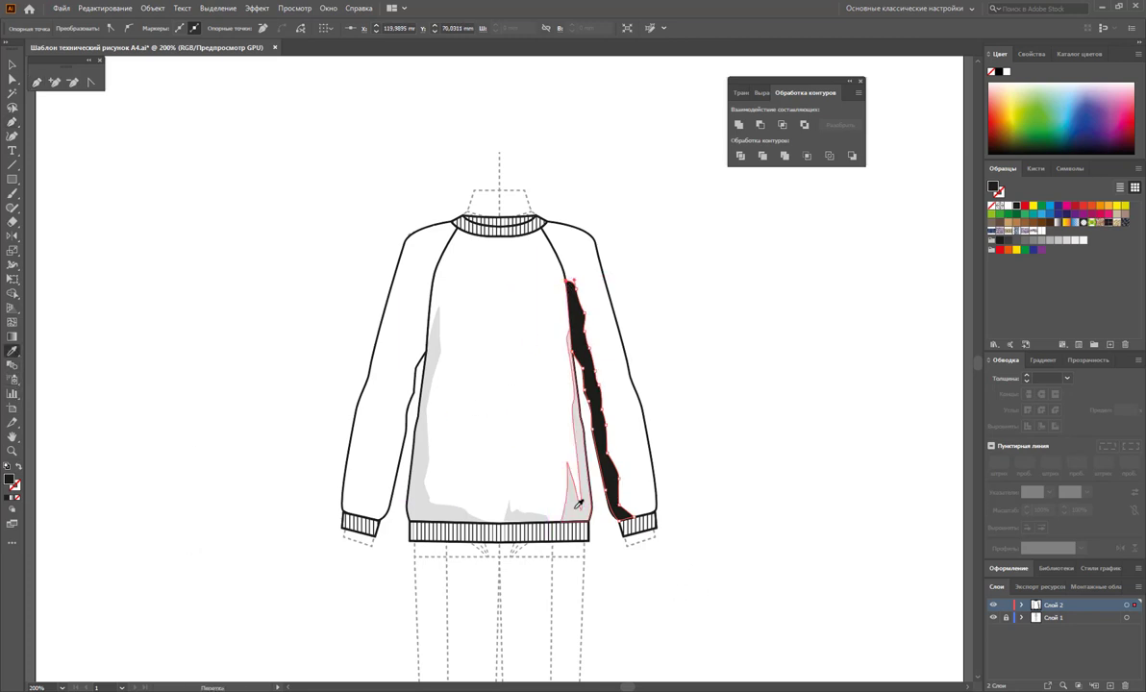
pyautogui.click(539, 469)
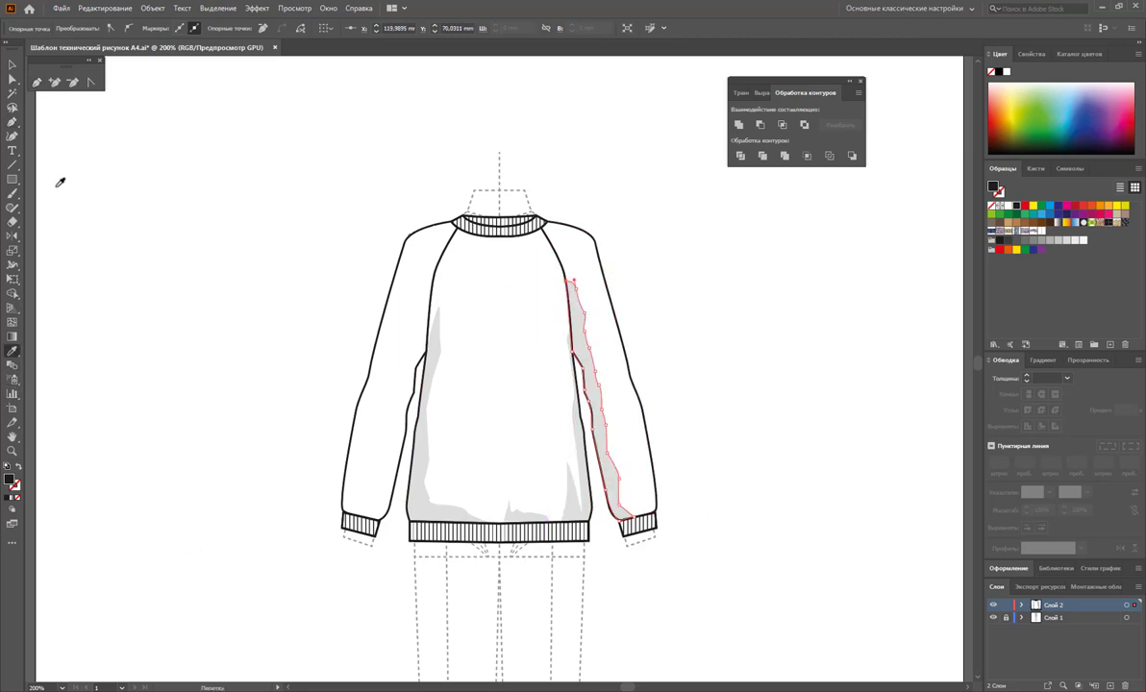
pyautogui.click(12, 65)
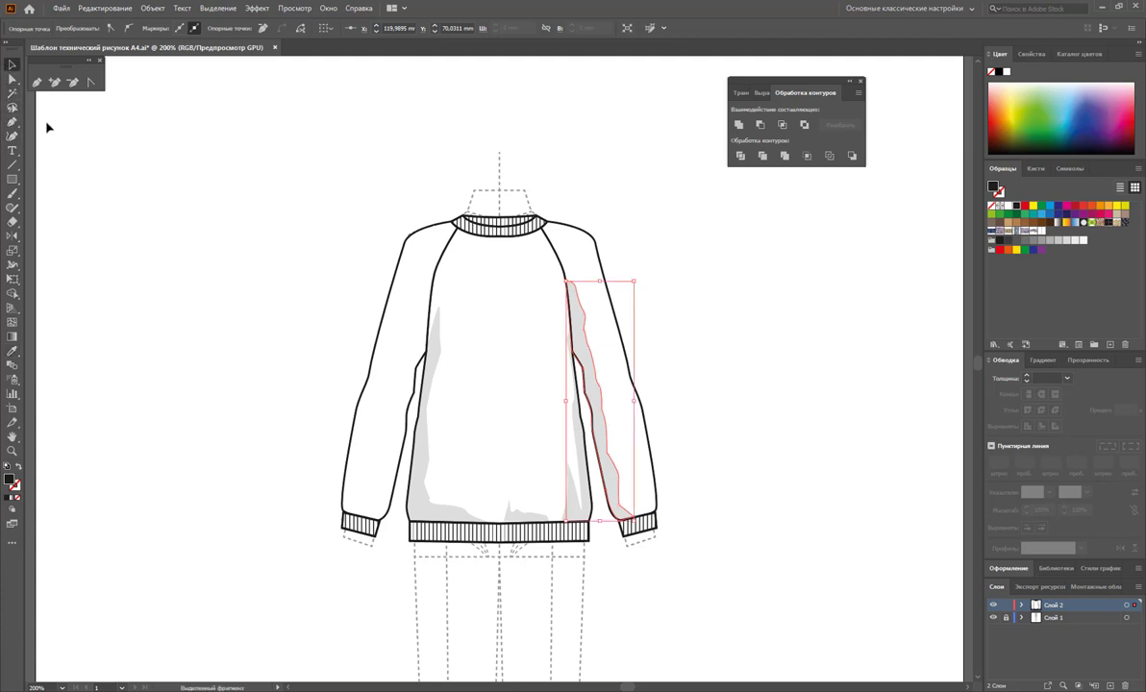
pyautogui.click(58, 138)
# Pencil a shadow shape down the left sleeve seam and eyedrop the light-grey shading onto it
pyautogui.click(36, 82)
pyautogui.moveTo(421, 343)
pyautogui.mouseDown()
pyautogui.moveTo(396, 419)
pyautogui.moveTo(400, 471)
pyautogui.mouseUp()
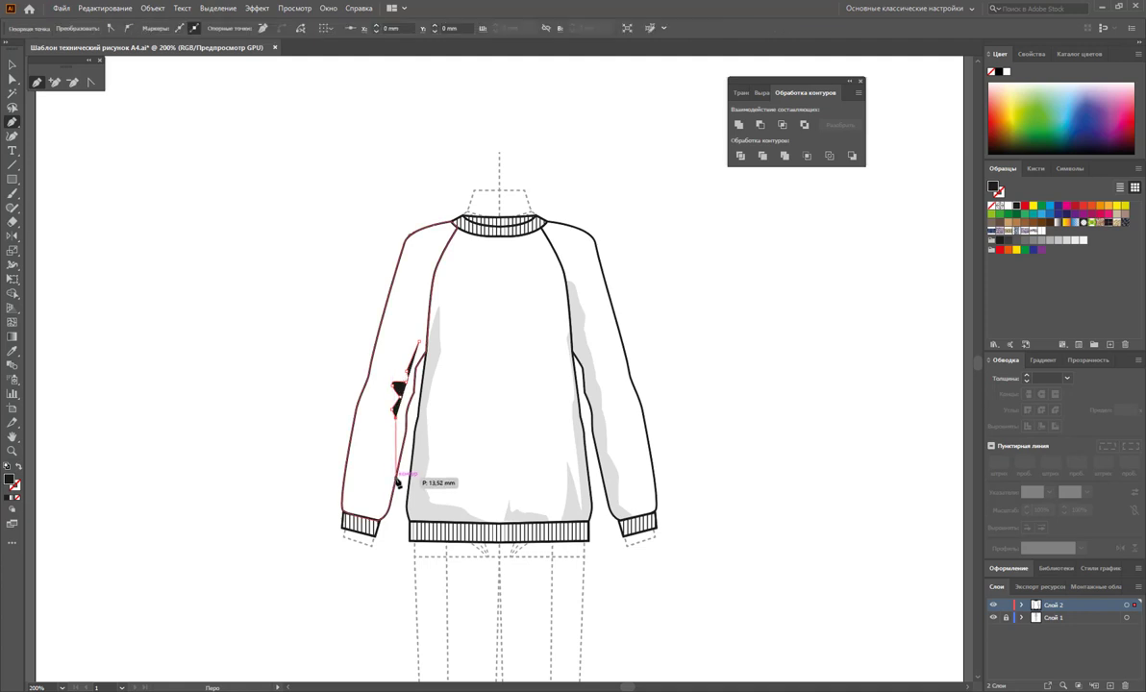
pyautogui.moveTo(416, 399); pyautogui.dragTo(427, 362)
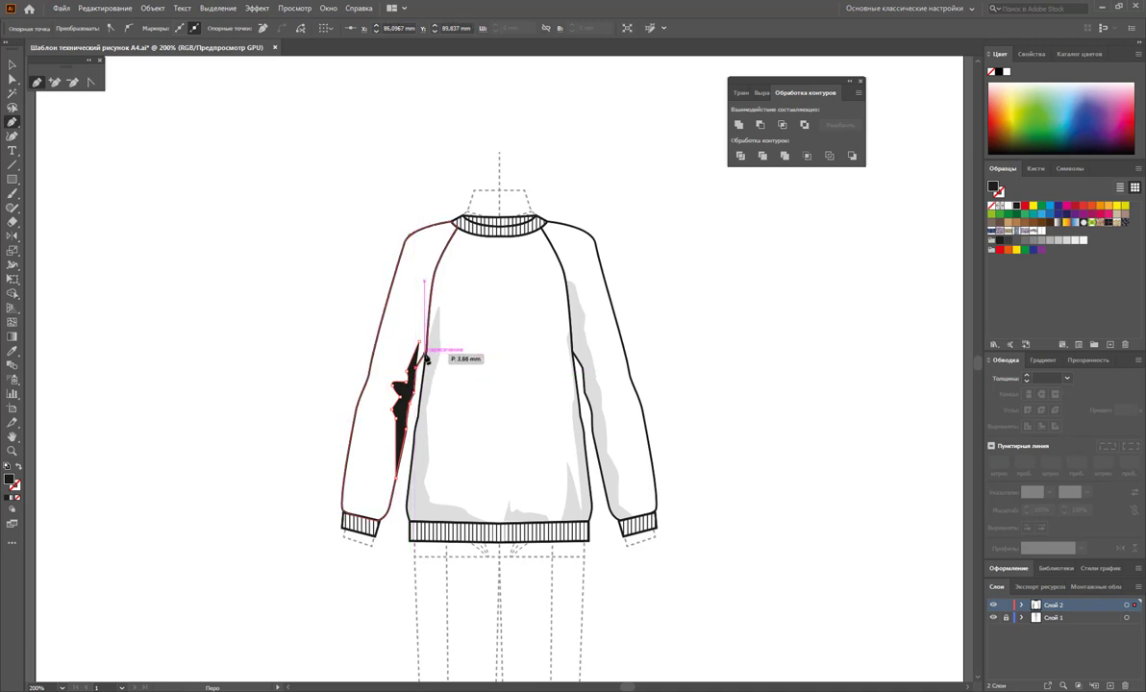
pyautogui.moveTo(427, 361); pyautogui.dragTo(429, 352)
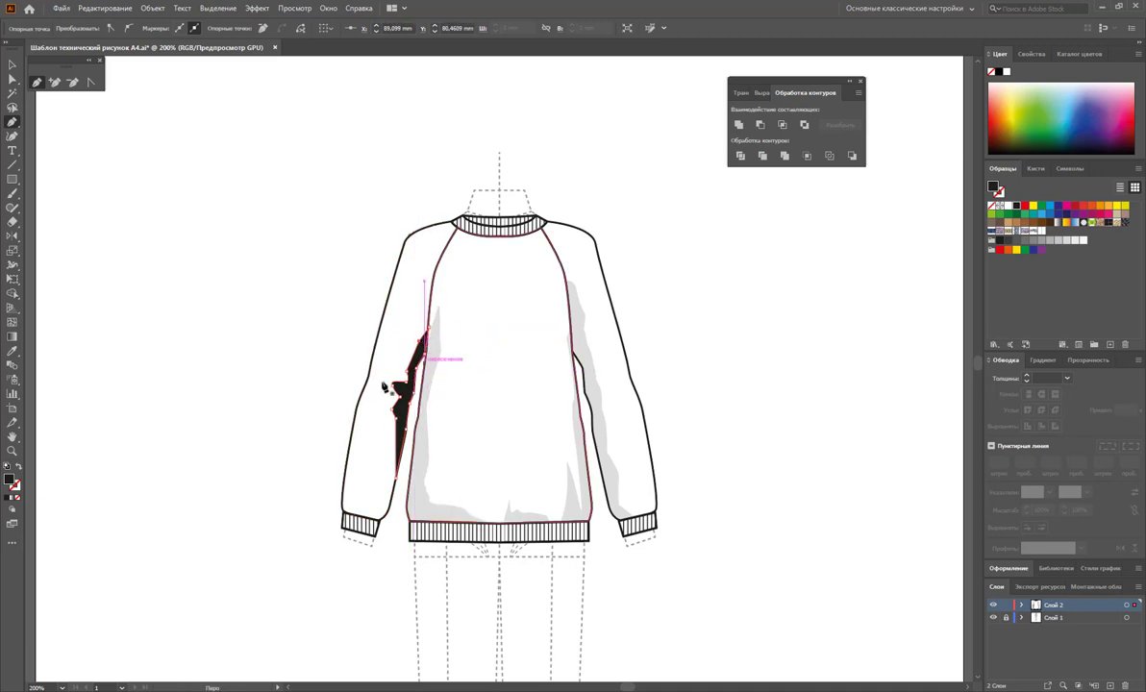
pyautogui.click(11, 353)
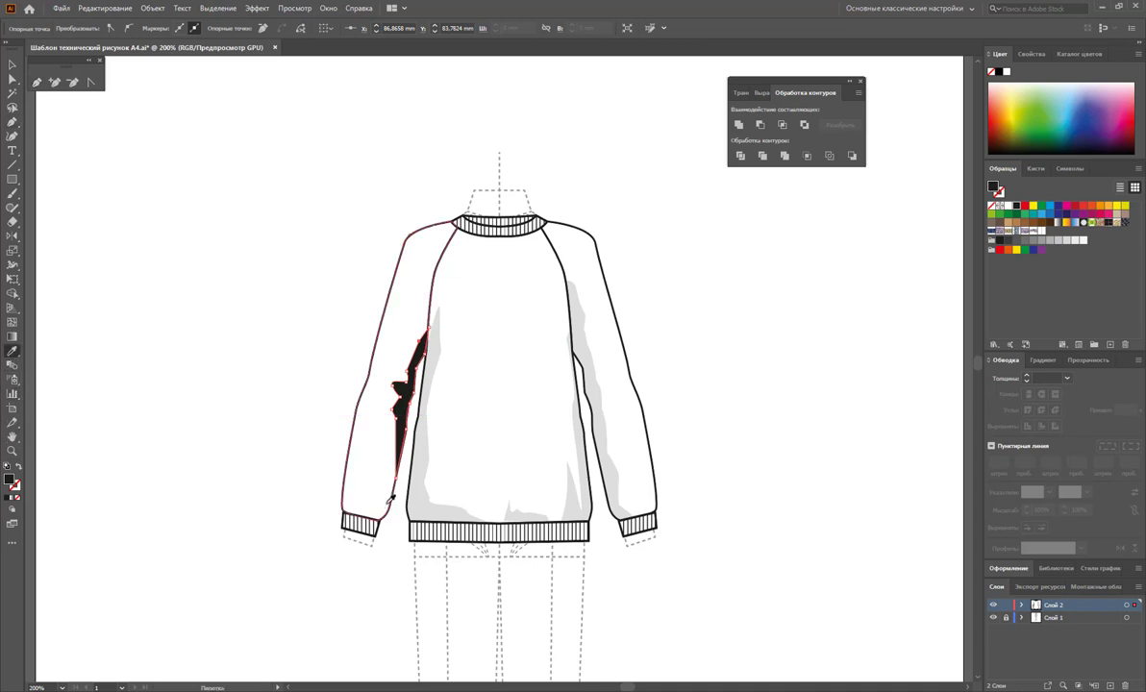
pyautogui.click(444, 502)
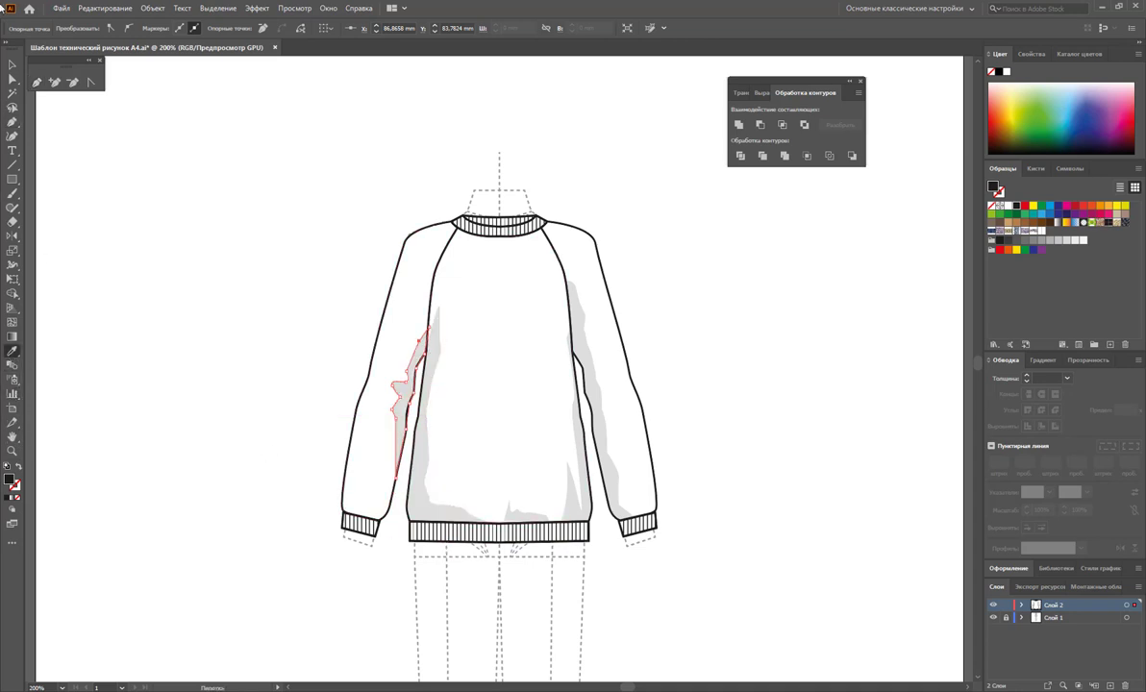
pyautogui.click(13, 78)
pyautogui.click(413, 575)
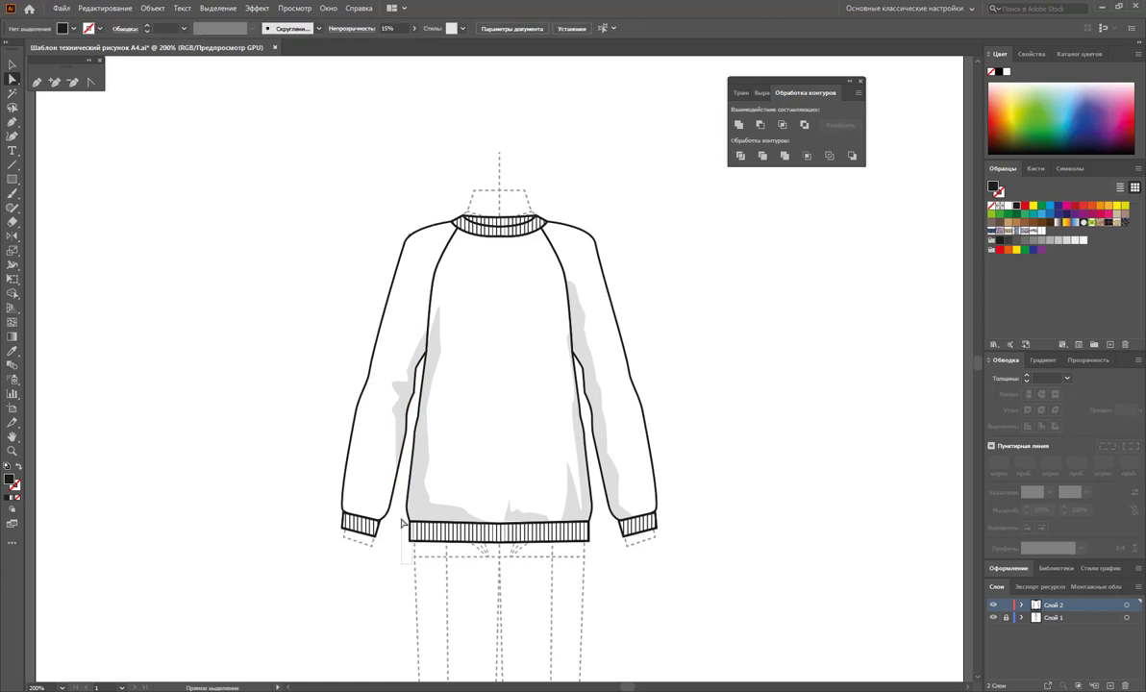
pyautogui.moveTo(403, 525); pyautogui.dragTo(416, 546)
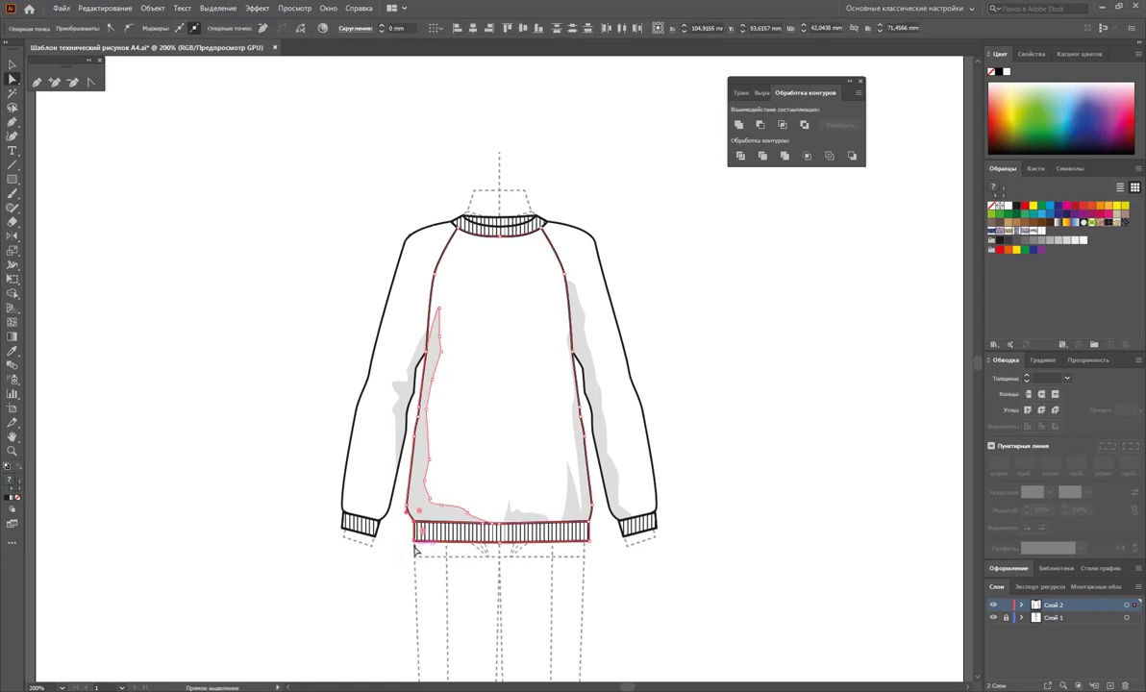
pyautogui.click(582, 521)
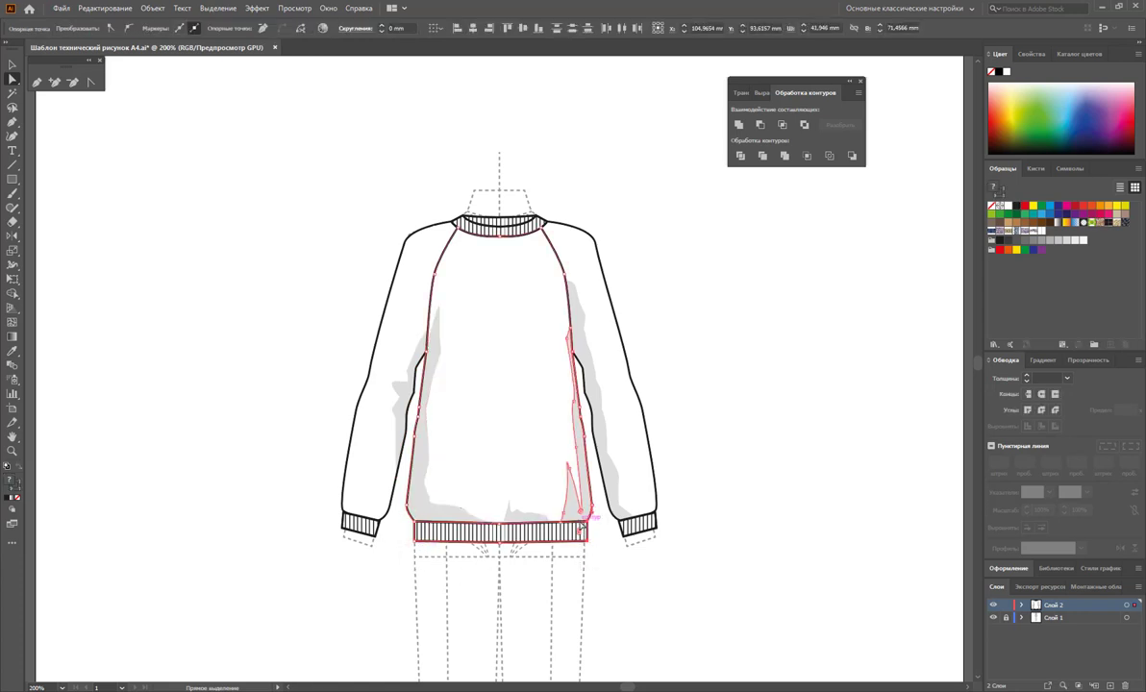
pyautogui.click(604, 570)
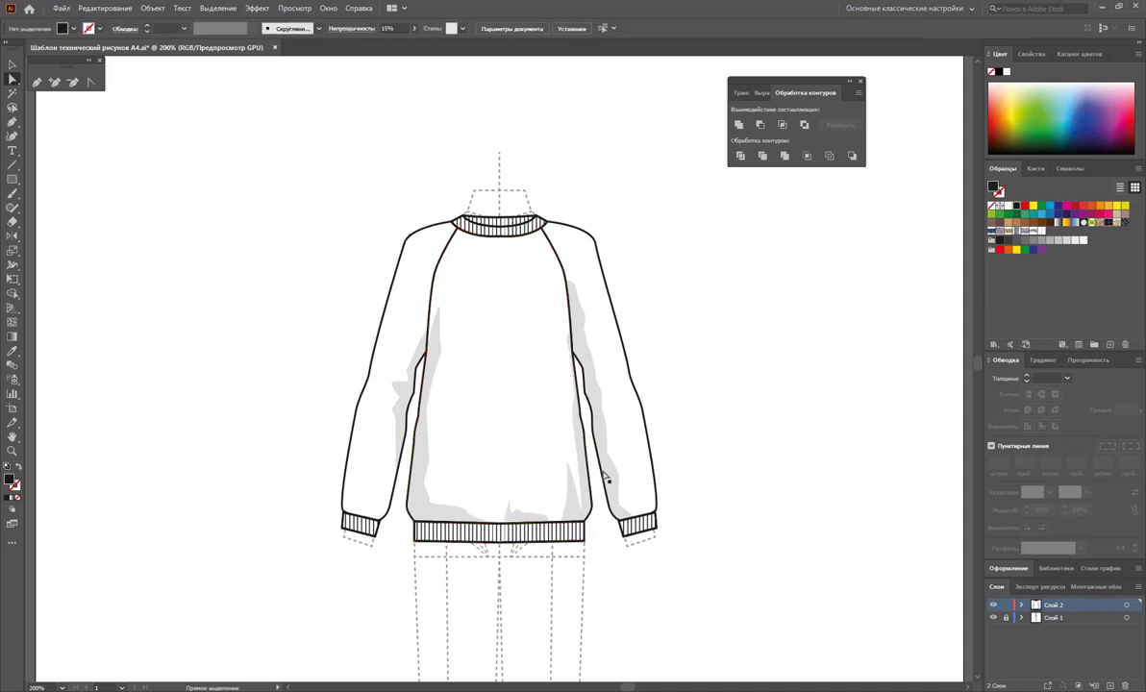
pyautogui.click(578, 432)
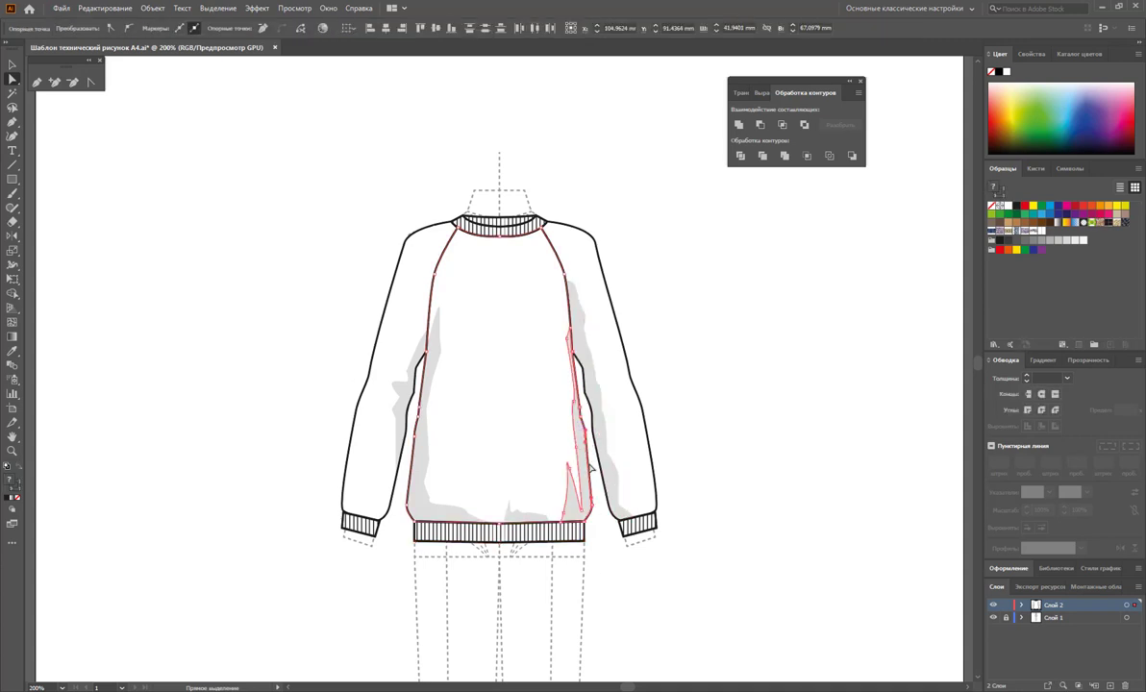
pyautogui.click(596, 517)
pyautogui.click(563, 478)
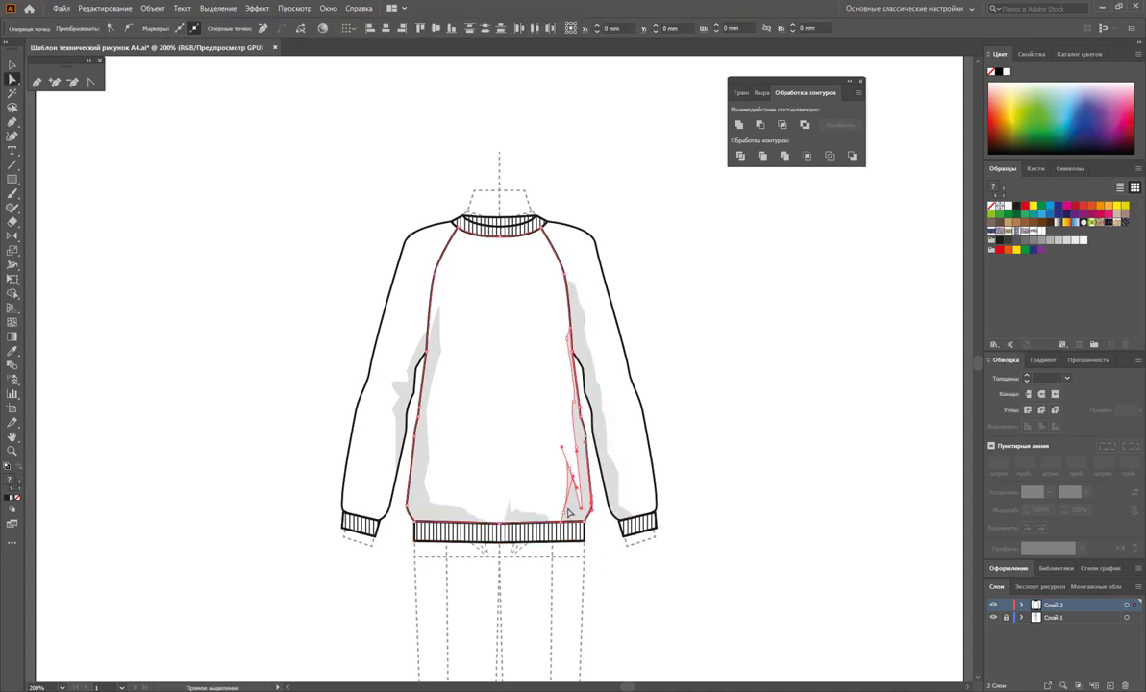
pyautogui.click(414, 452)
pyautogui.click(402, 499)
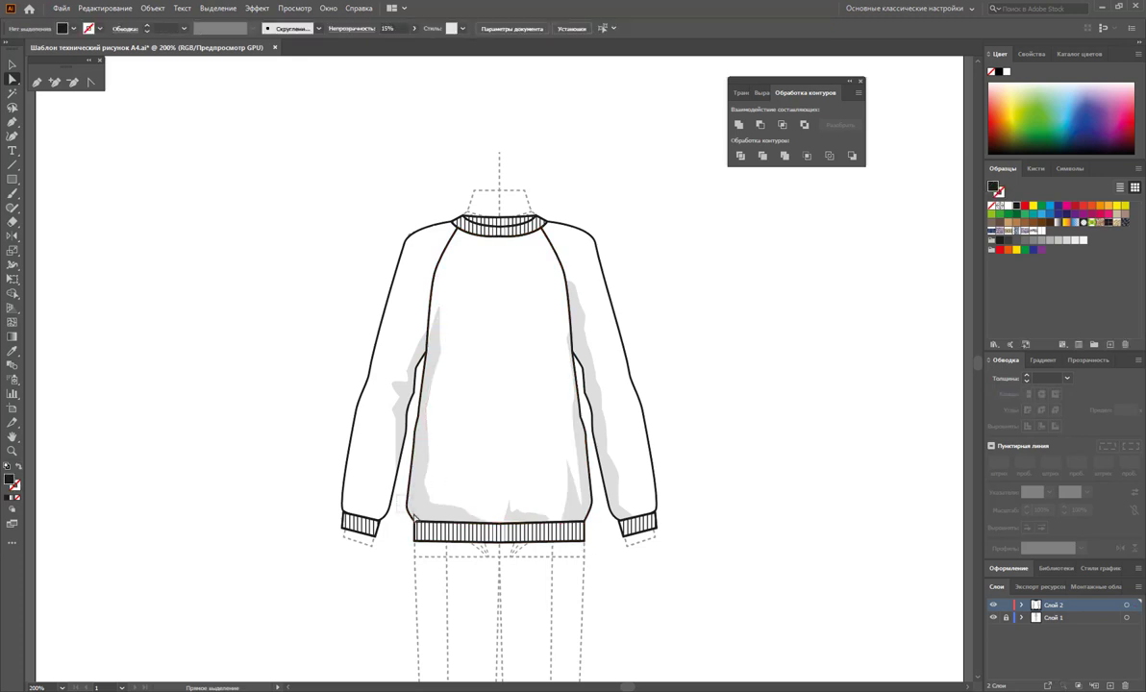
pyautogui.click(416, 518)
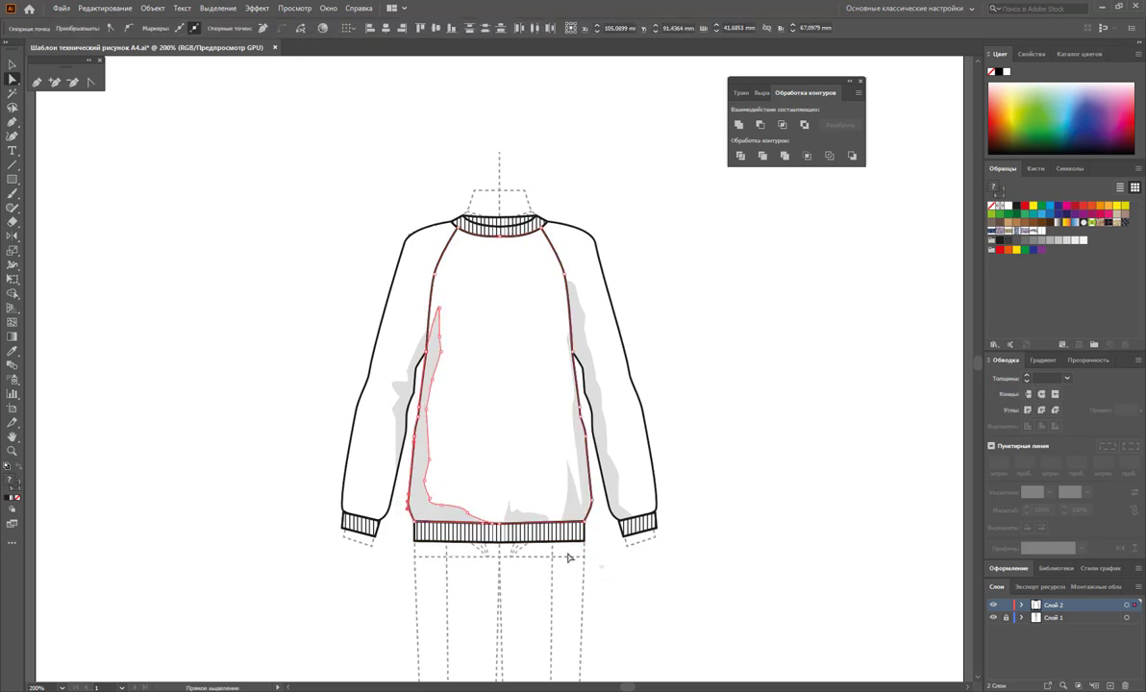
pyautogui.moveTo(565, 530); pyautogui.dragTo(398, 447)
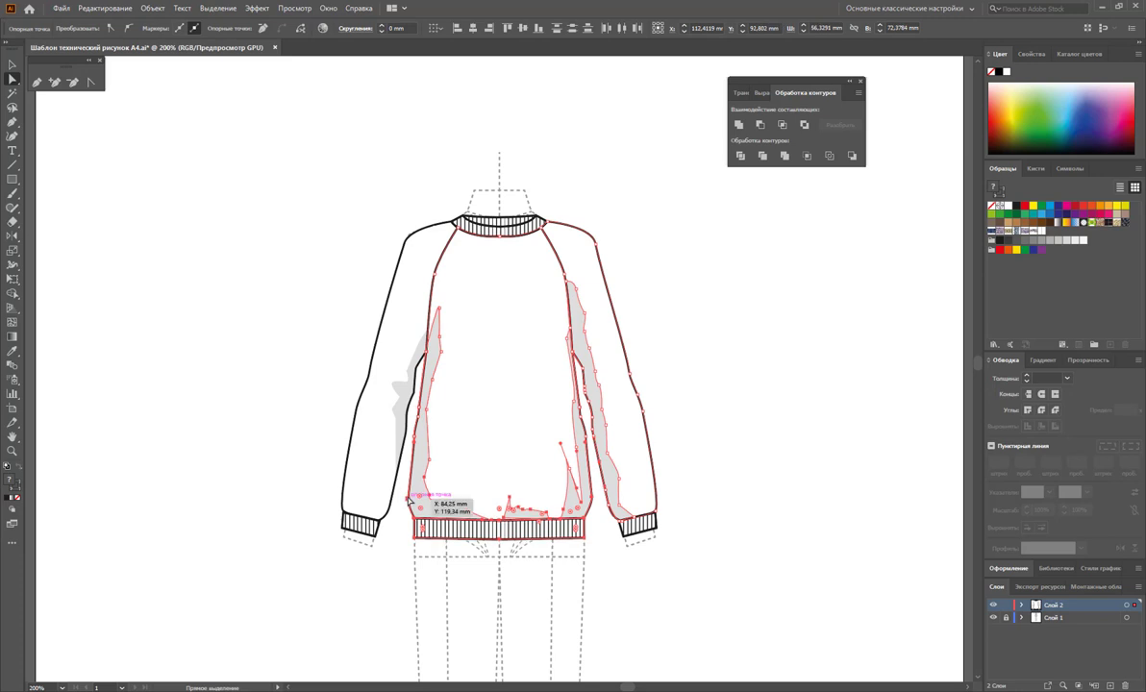
pyautogui.click(583, 580)
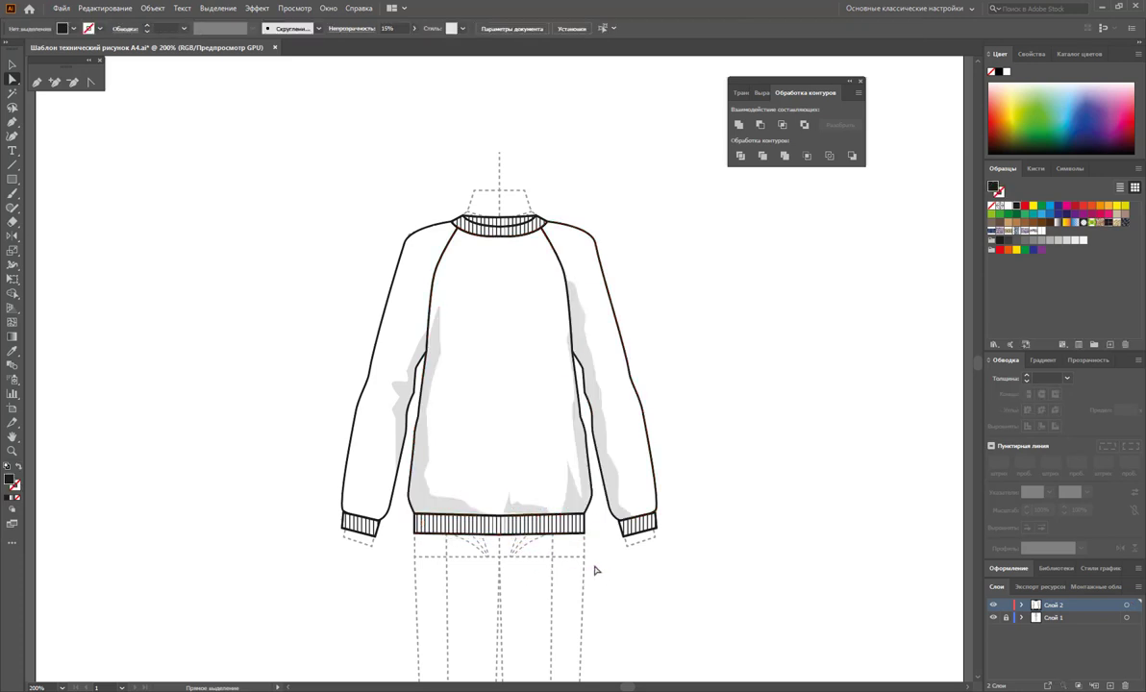
pyautogui.click(426, 380)
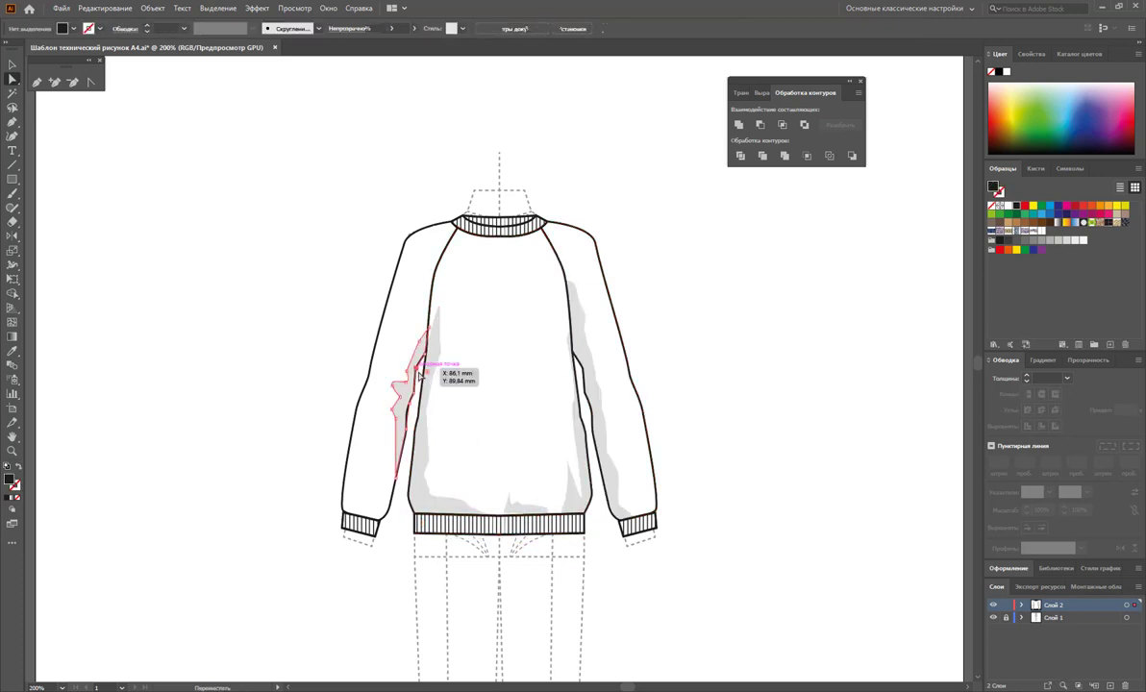
pyautogui.click(417, 373)
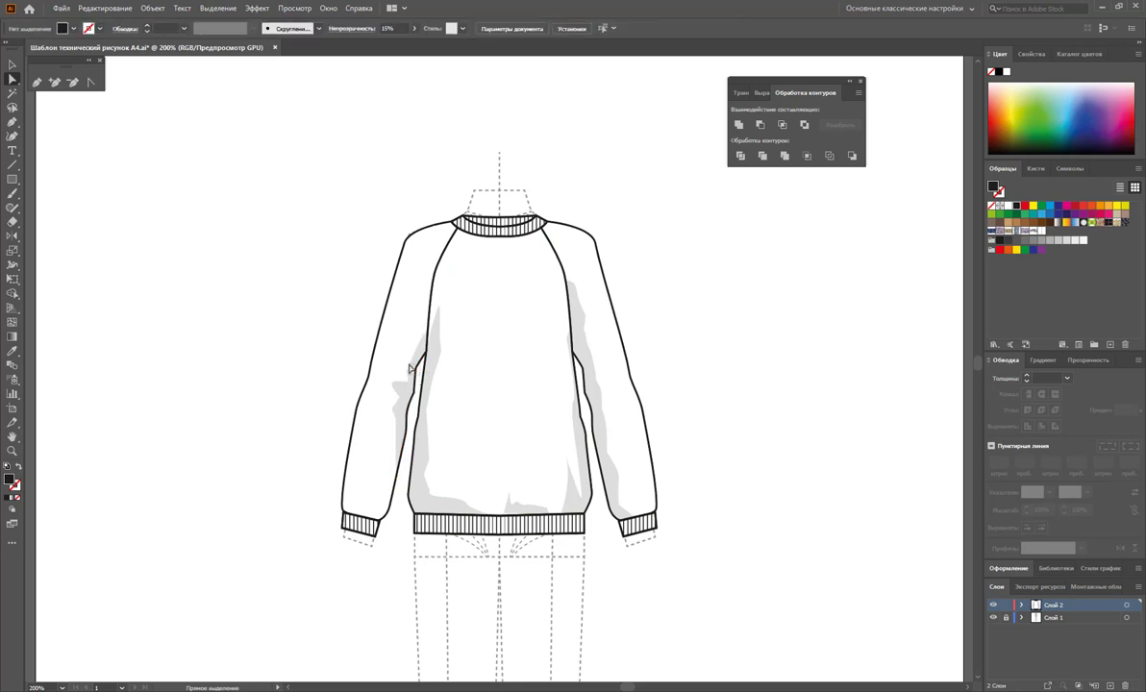
pyautogui.click(408, 369)
pyautogui.keyDown('shift'); pyautogui.click(589, 392); pyautogui.keyUp('shift')
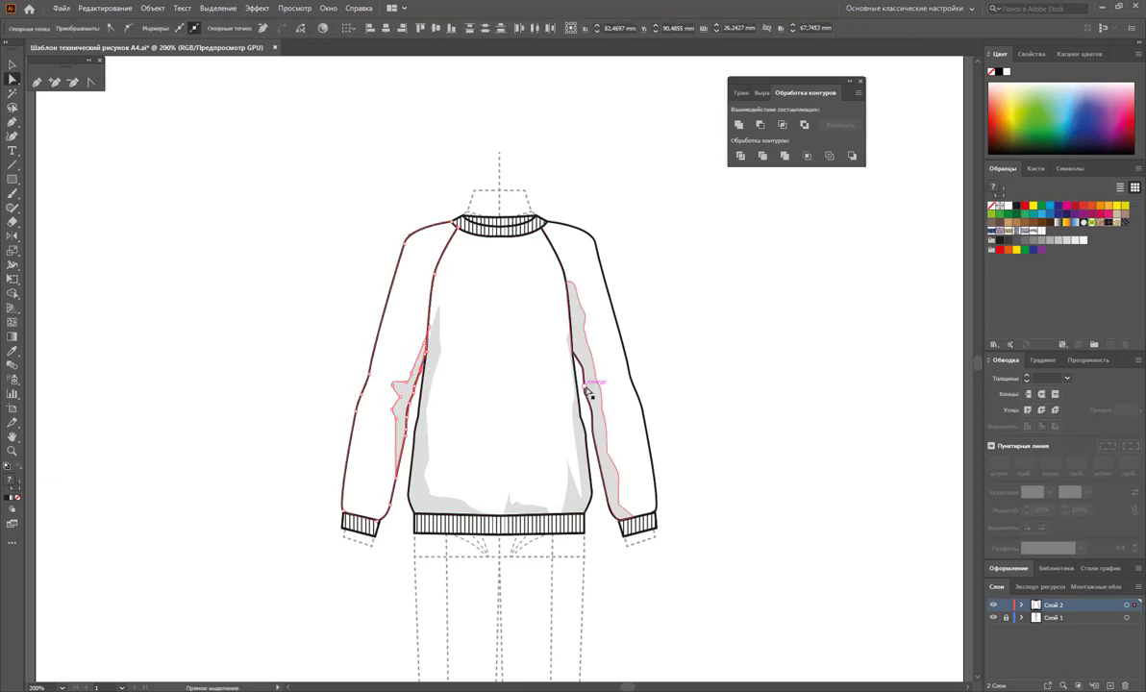
pyautogui.keyDown('shift'); pyautogui.click(578, 373); pyautogui.keyUp('shift')
pyautogui.click(590, 380)
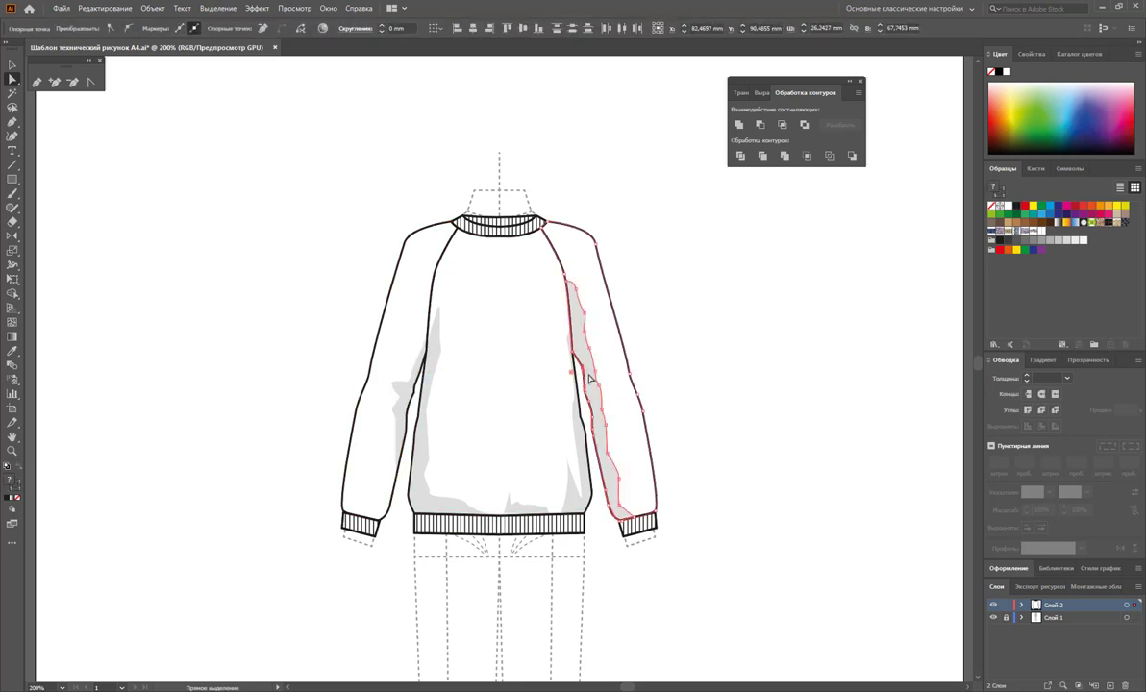
pyautogui.click(690, 401)
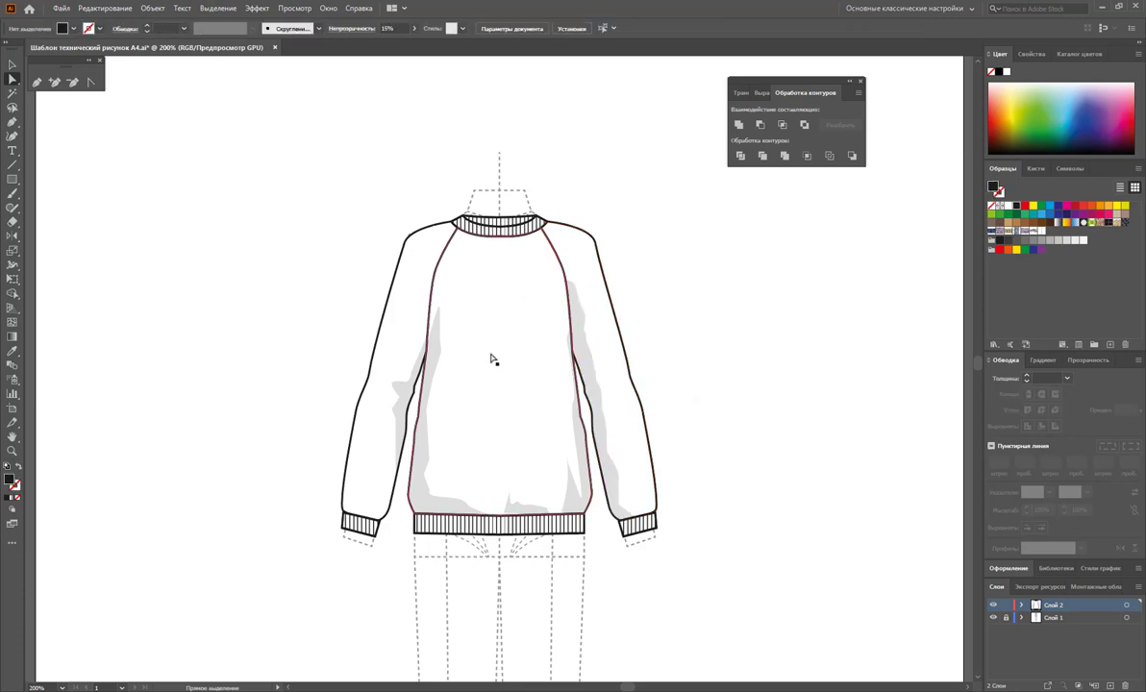
# Zoom out and Alt-drag a copy of the white sweater to the right of the template page
pyautogui.press('z')
pyautogui.keyDown('alt'); pyautogui.click(550, 388); pyautogui.keyUp('alt')
pyautogui.keyDown('alt'); pyautogui.click(545, 404); pyautogui.keyUp('alt')
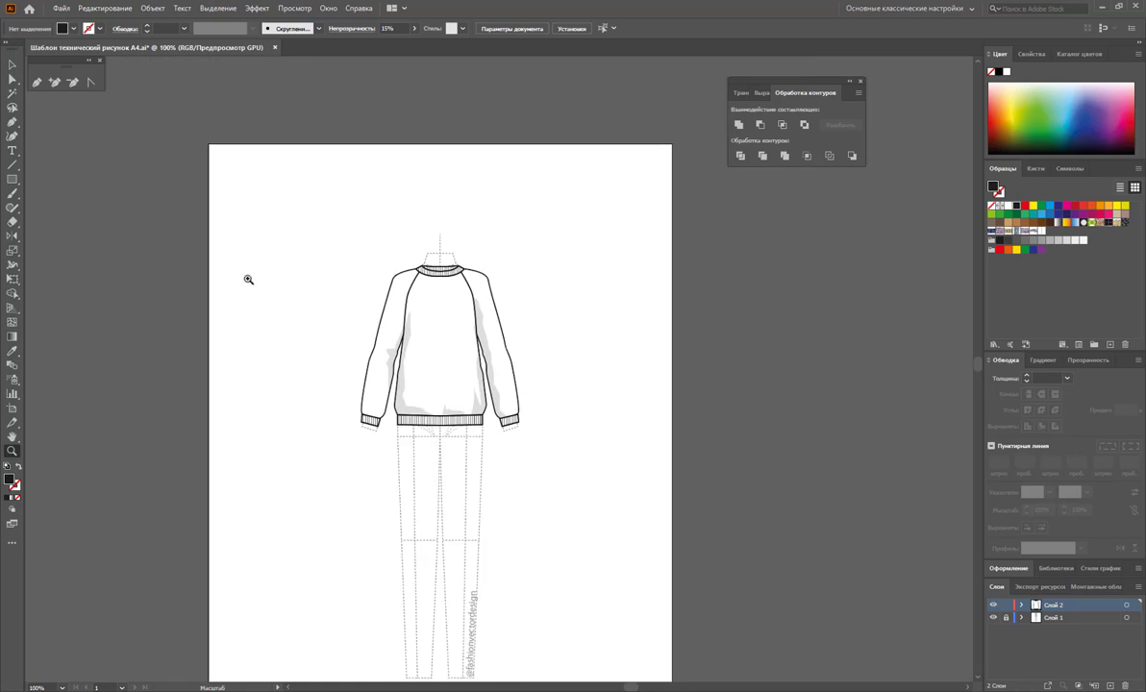
pyautogui.click(12, 64)
pyautogui.moveTo(259, 233); pyautogui.dragTo(575, 460)
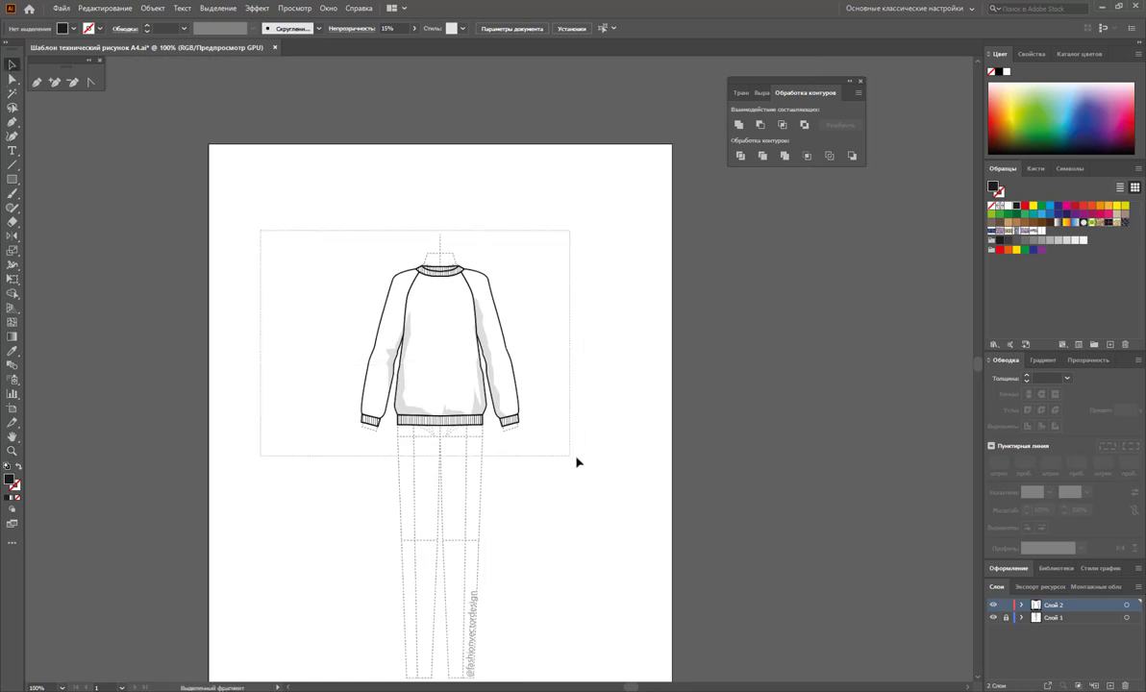
pyautogui.rightClick(464, 334)
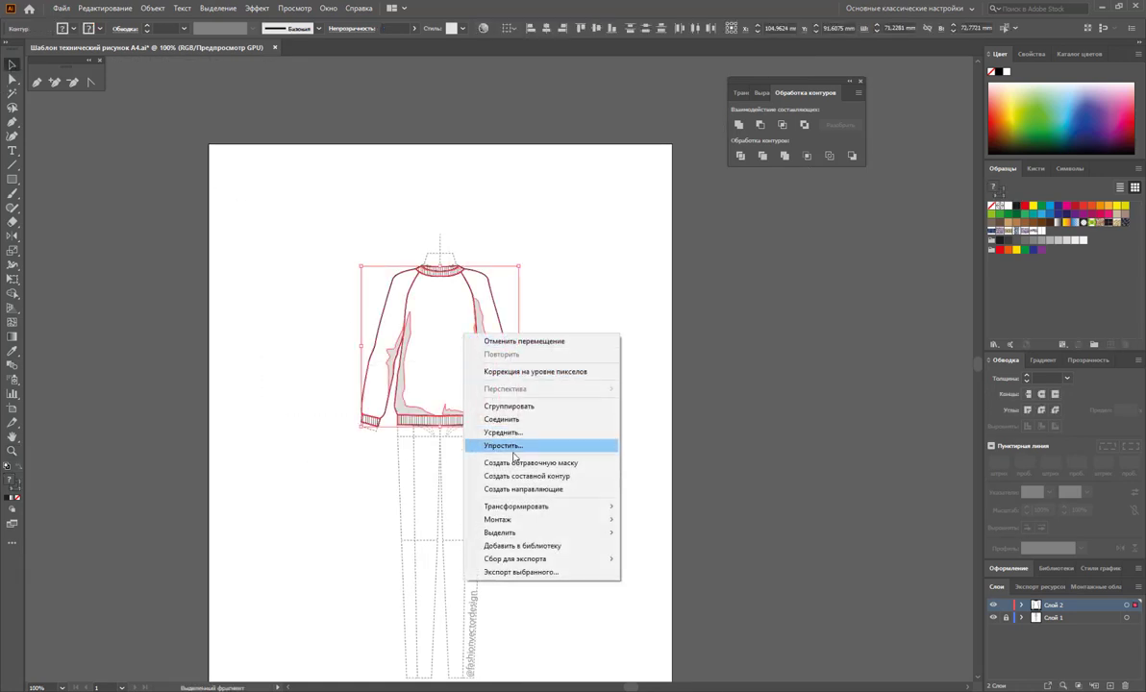
pyautogui.click(499, 408)
pyautogui.click(553, 411)
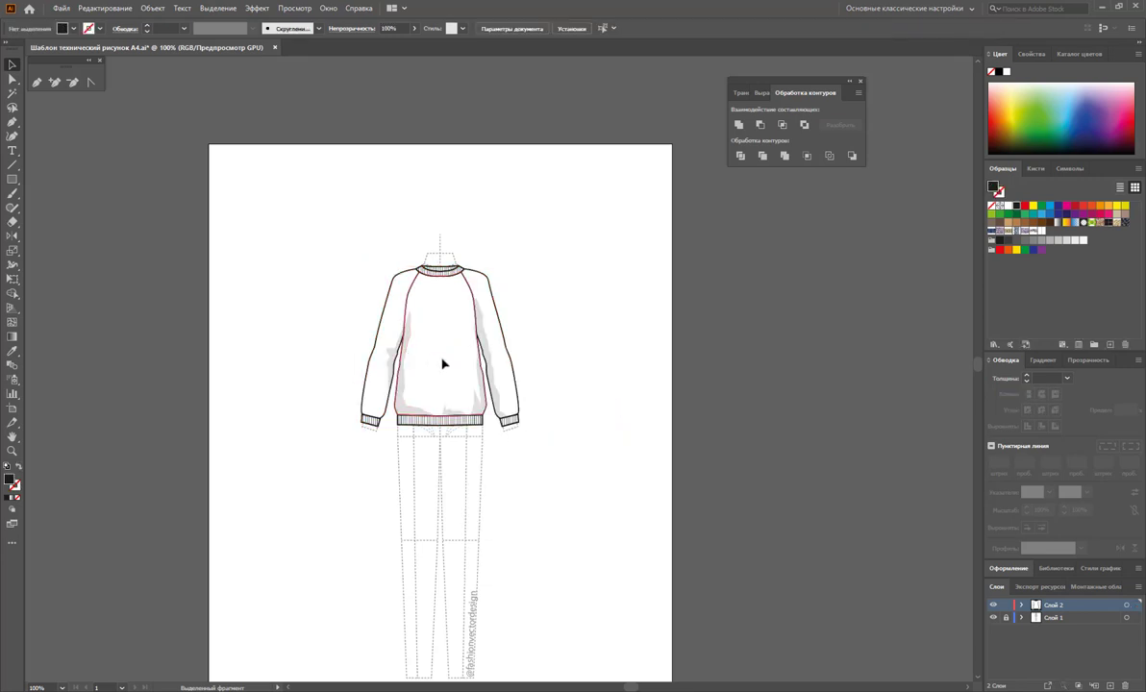
pyautogui.moveTo(414, 352)
pyautogui.mouseDown()
pyautogui.moveTo(767, 285)
pyautogui.moveTo(767, 274)
pyautogui.mouseUp()
pyautogui.hotkey('ctrl', 'shift', 'a')
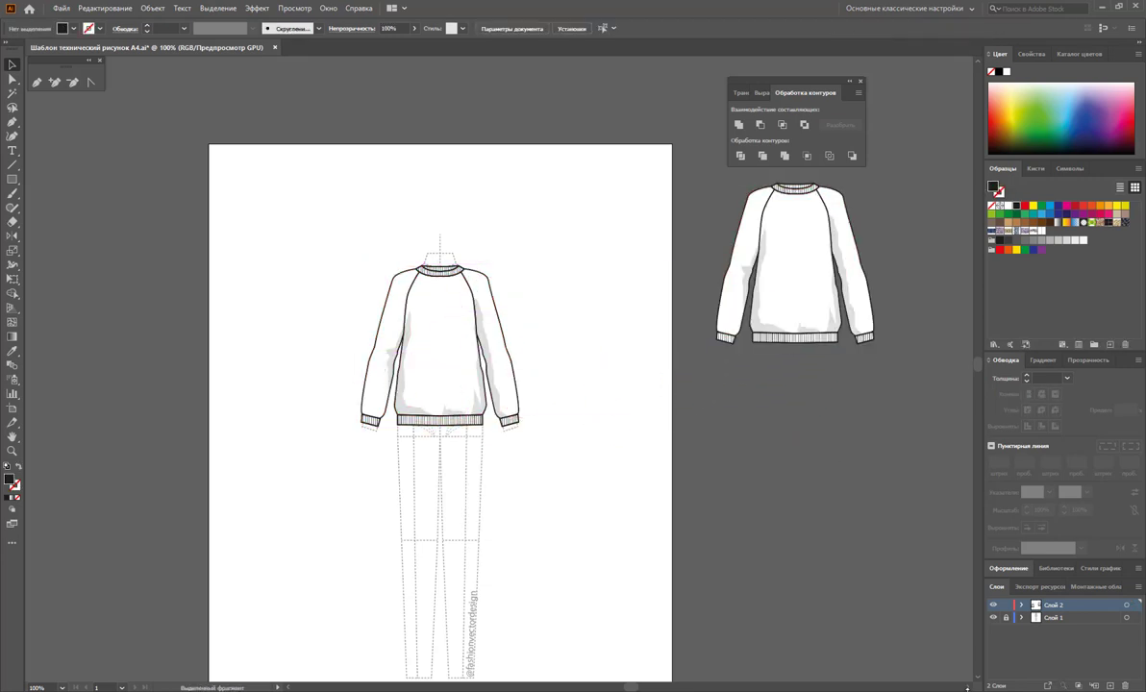
# Close the Pathfinder panel and draw a new artboard around the sweater copy
pyautogui.hscroll(10, 969, 687)
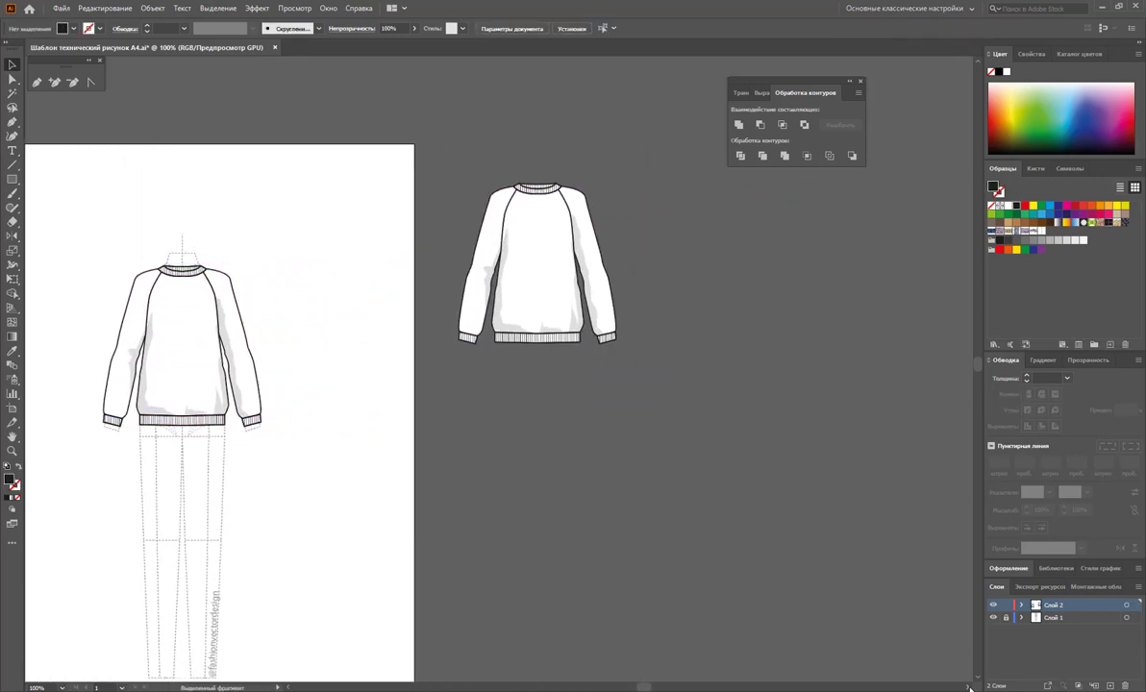
pyautogui.scroll(-2, 879, 590)
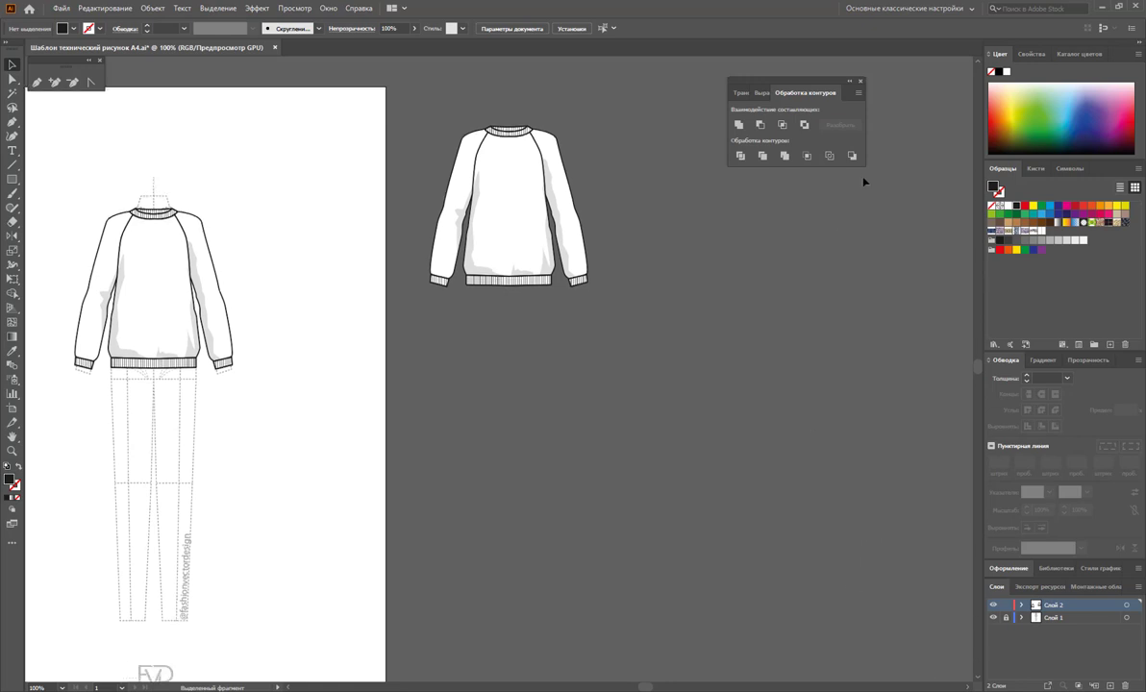
pyautogui.click(860, 82)
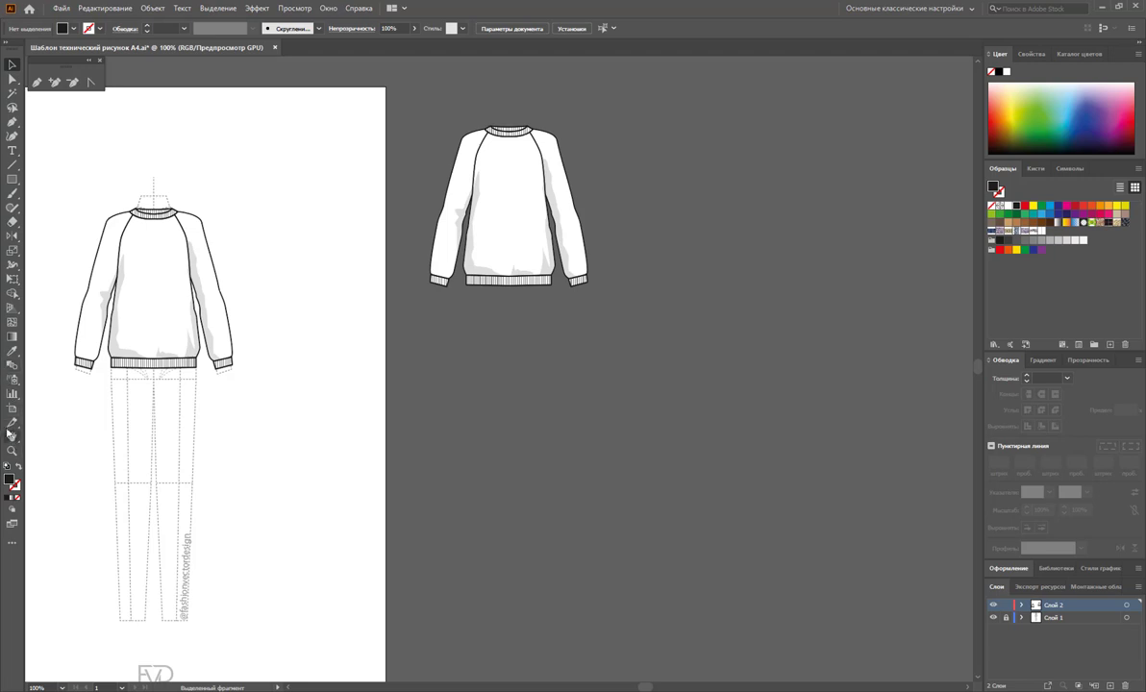
pyautogui.click(13, 408)
pyautogui.moveTo(400, 89); pyautogui.dragTo(959, 596)
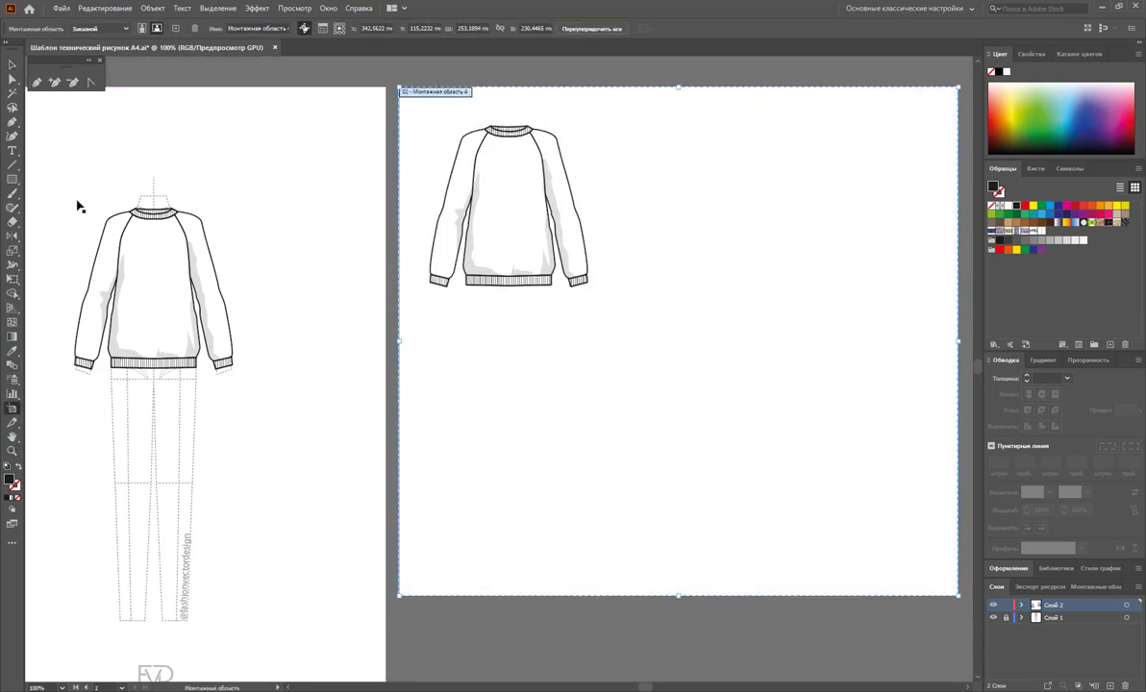
pyautogui.click(12, 64)
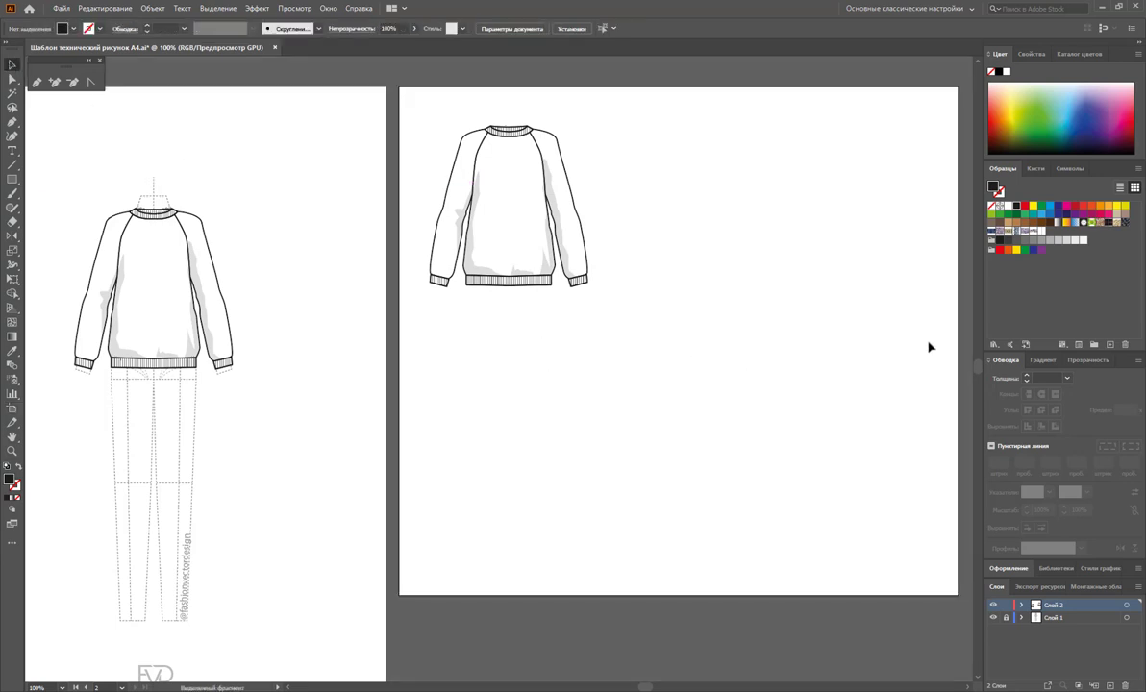
pyautogui.click(507, 159)
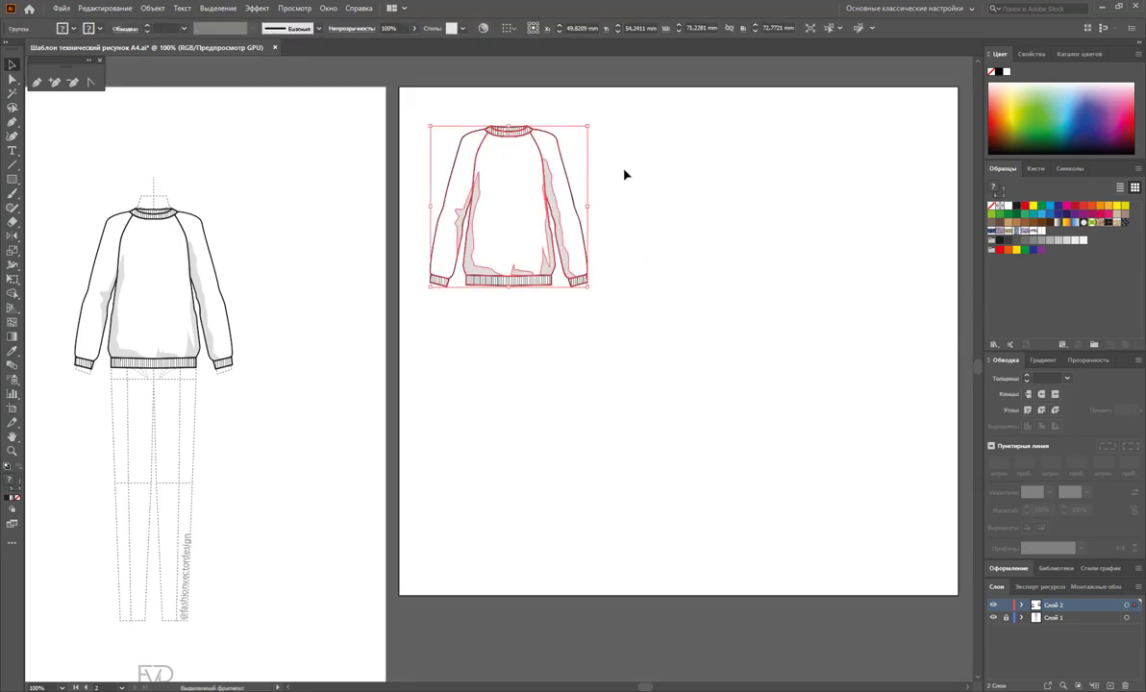
# Apply the blue cable-knit swatch to the copy's body and both sleeves in isolation mode
pyautogui.doubleClick(508, 179)
pyautogui.click(522, 166)
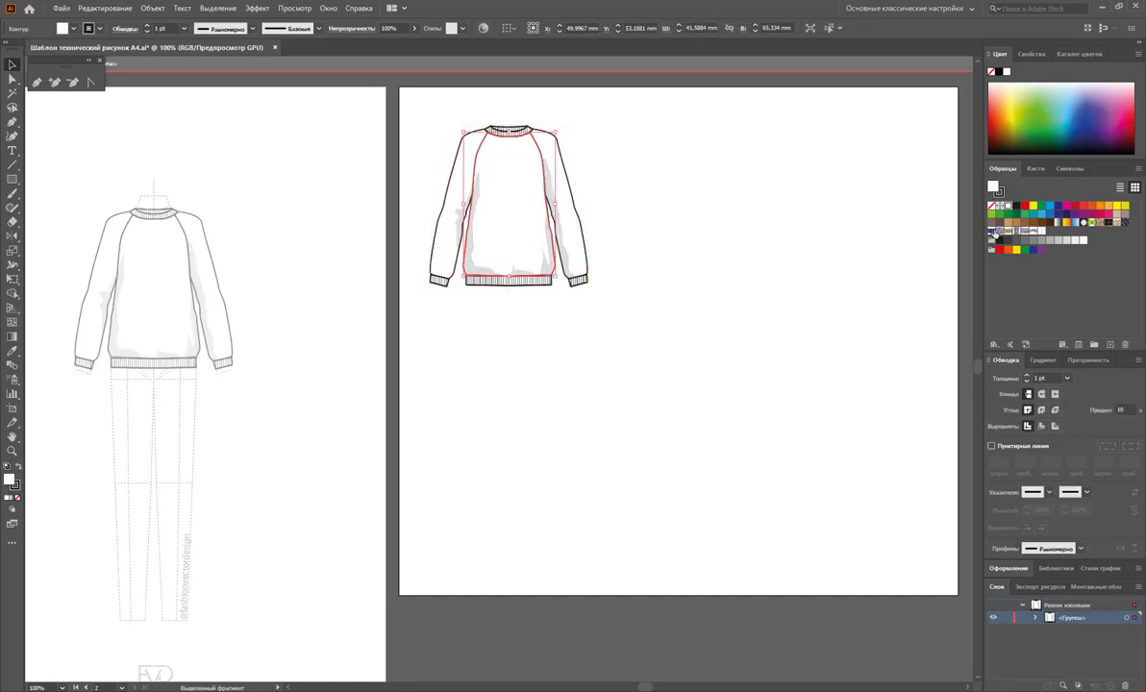
pyautogui.click(992, 231)
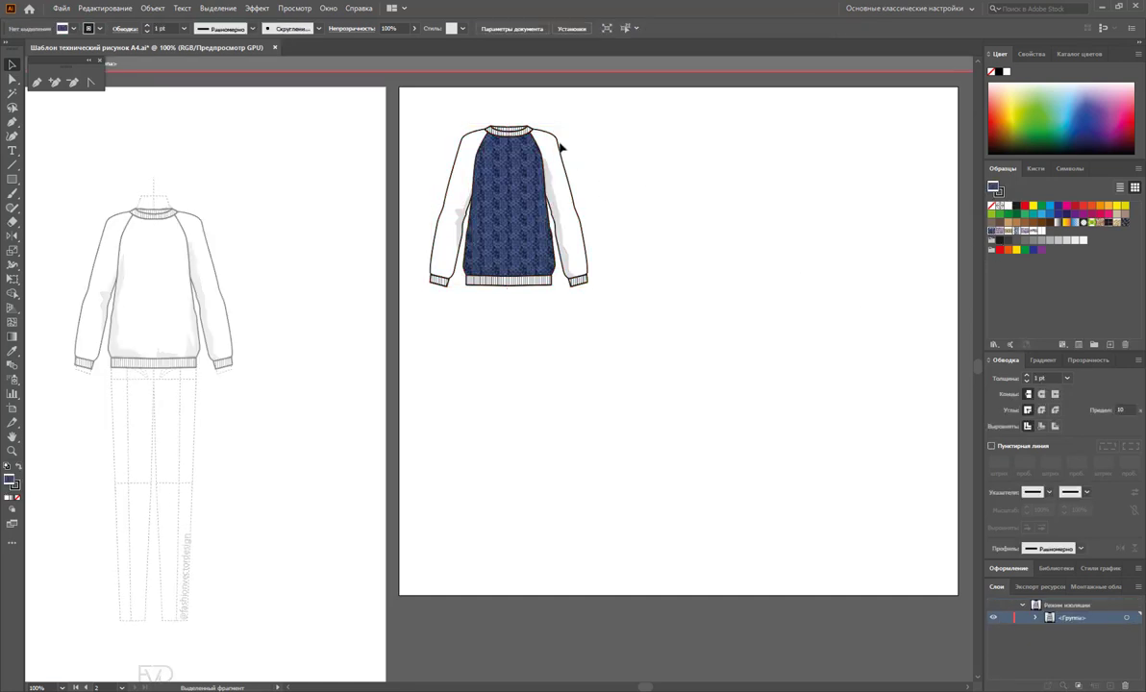
pyautogui.hotkey('ctrl', 'a')
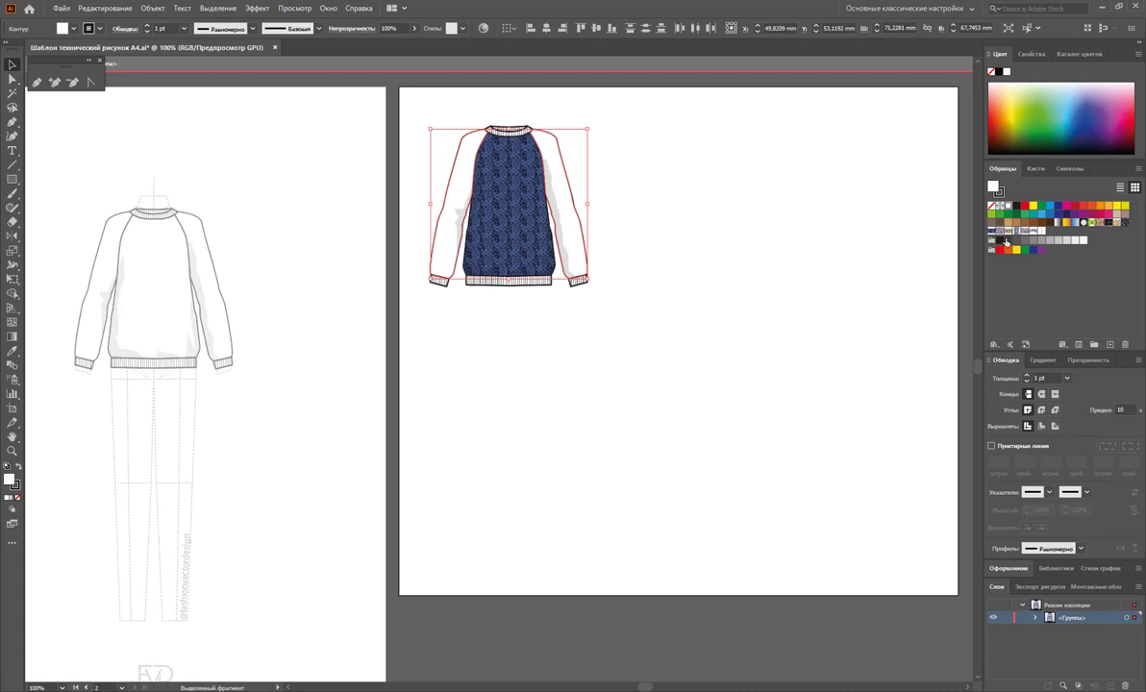
pyautogui.click(991, 230)
pyautogui.hotkey('ctrl', 'shift', 'a')
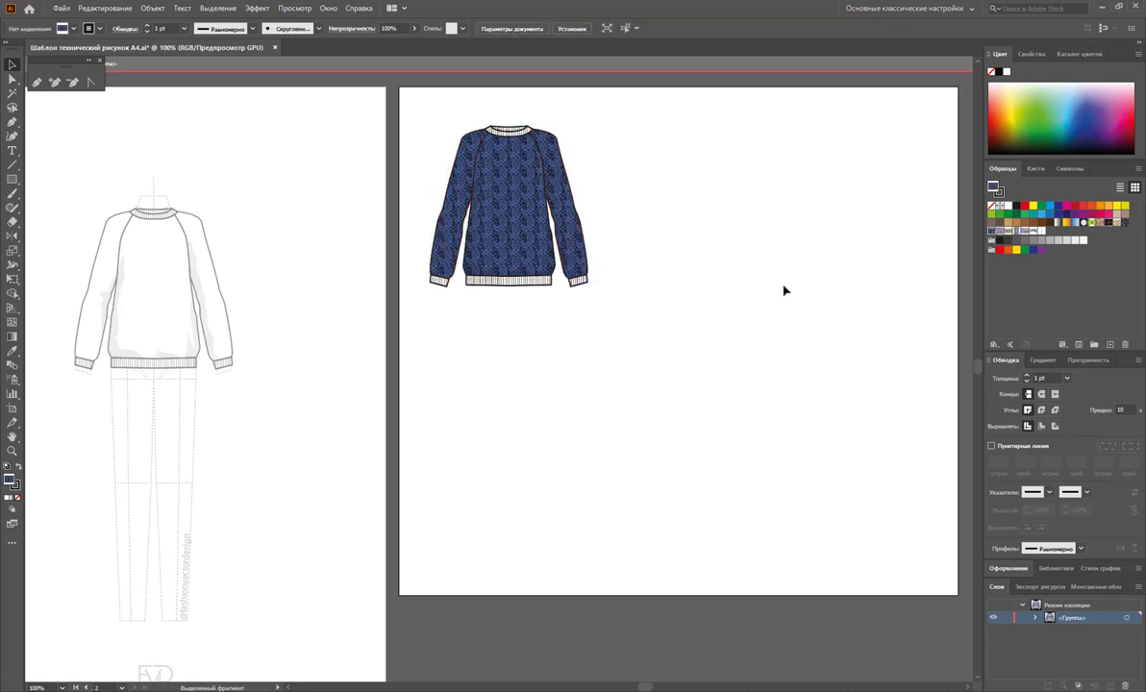
pyautogui.click(524, 173)
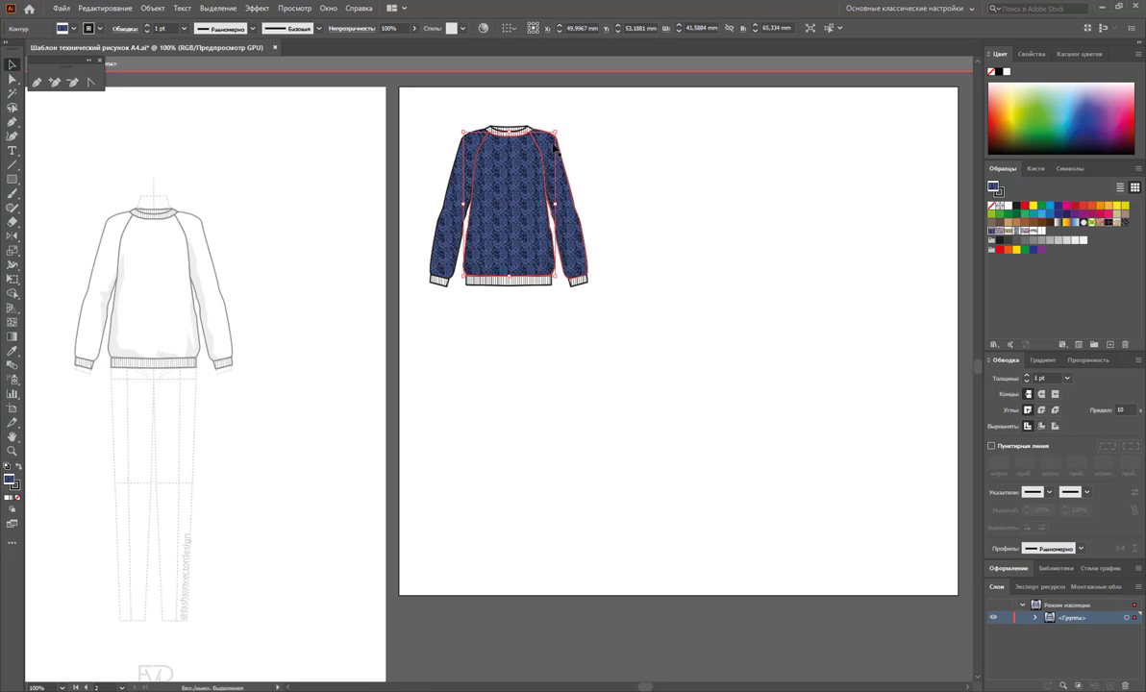
pyautogui.click(12, 452)
pyautogui.moveTo(490, 183); pyautogui.dragTo(793, 333)
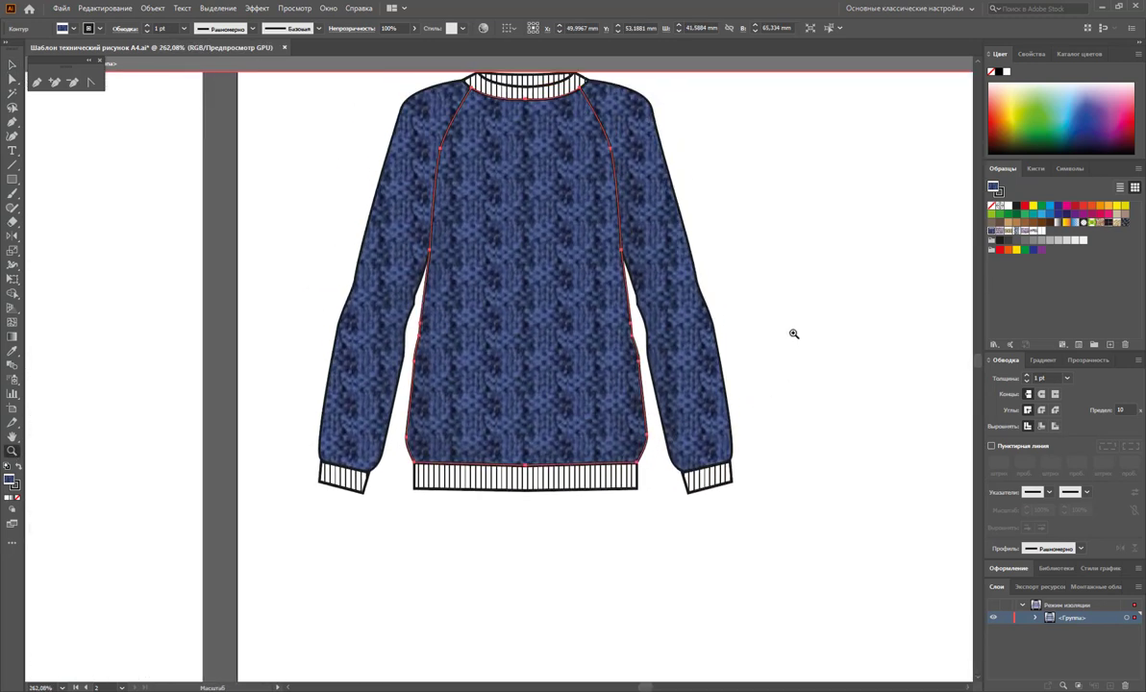
# Scale only the knit pattern to 60% uniform in the Scale dialog, with Transform Objects off
pyautogui.scroll(2, 794, 333)
pyautogui.press('v')
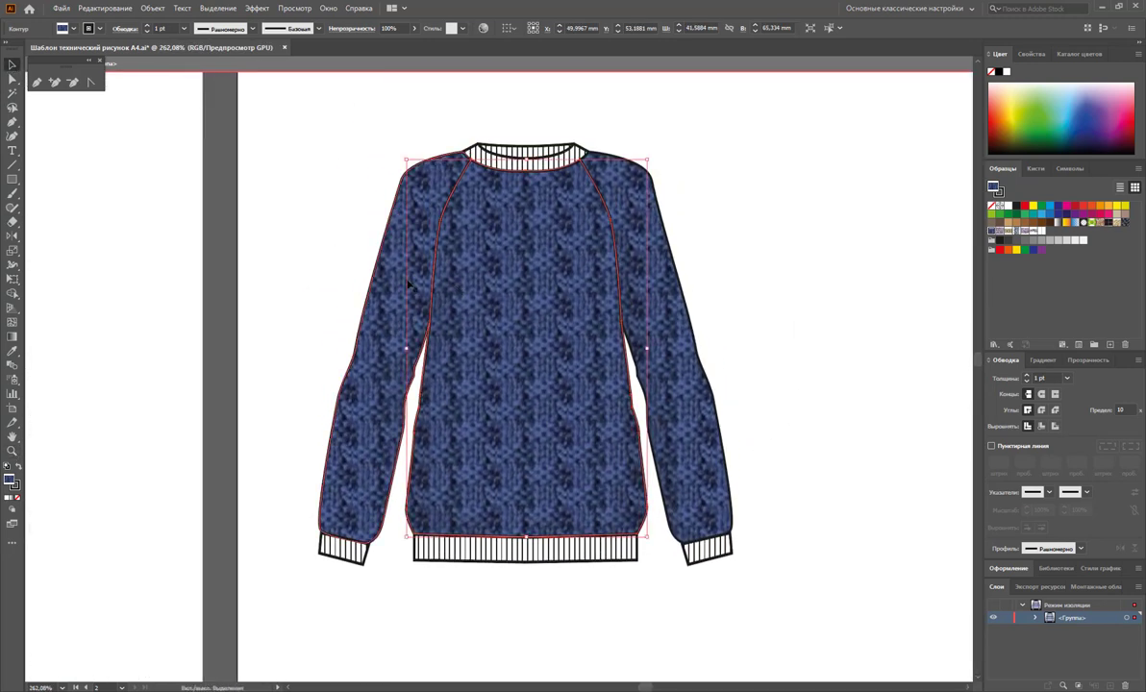
pyautogui.click(409, 286)
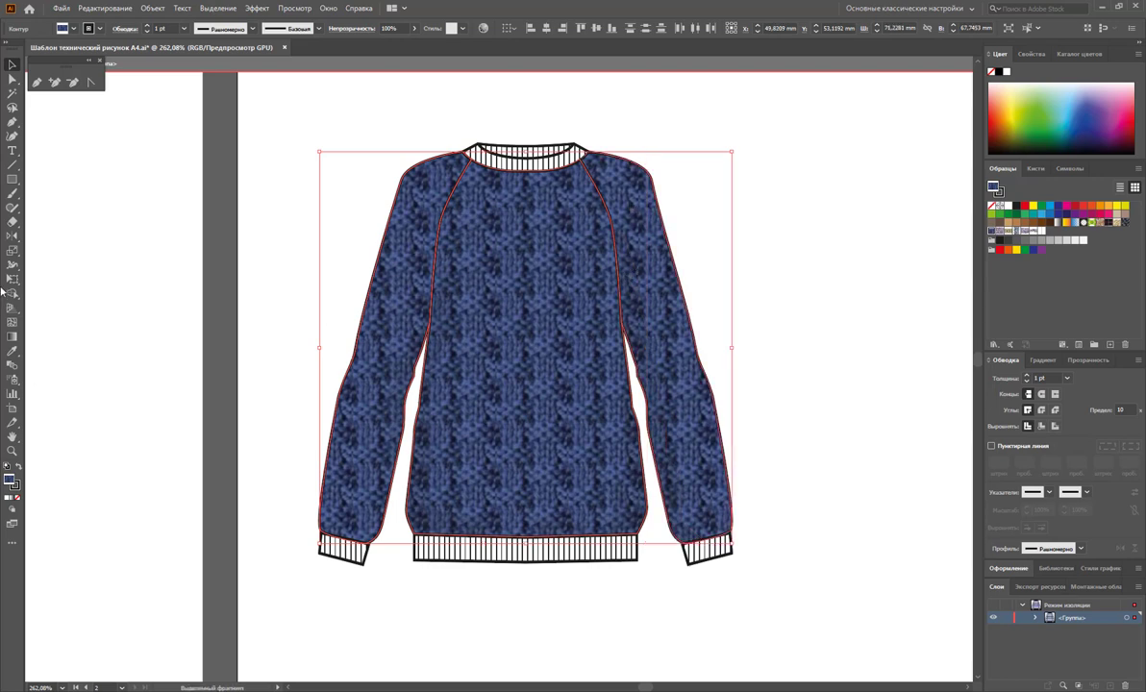
pyautogui.doubleClick(12, 249)
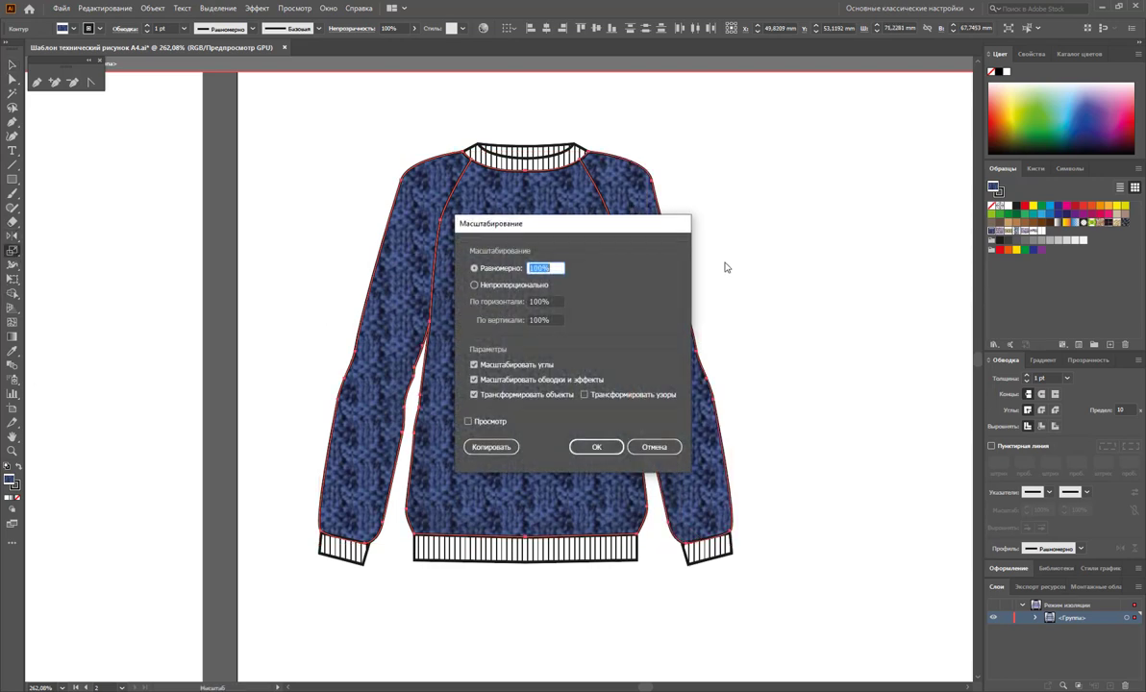
pyautogui.moveTo(579, 227); pyautogui.dragTo(875, 157)
pyautogui.write('70')
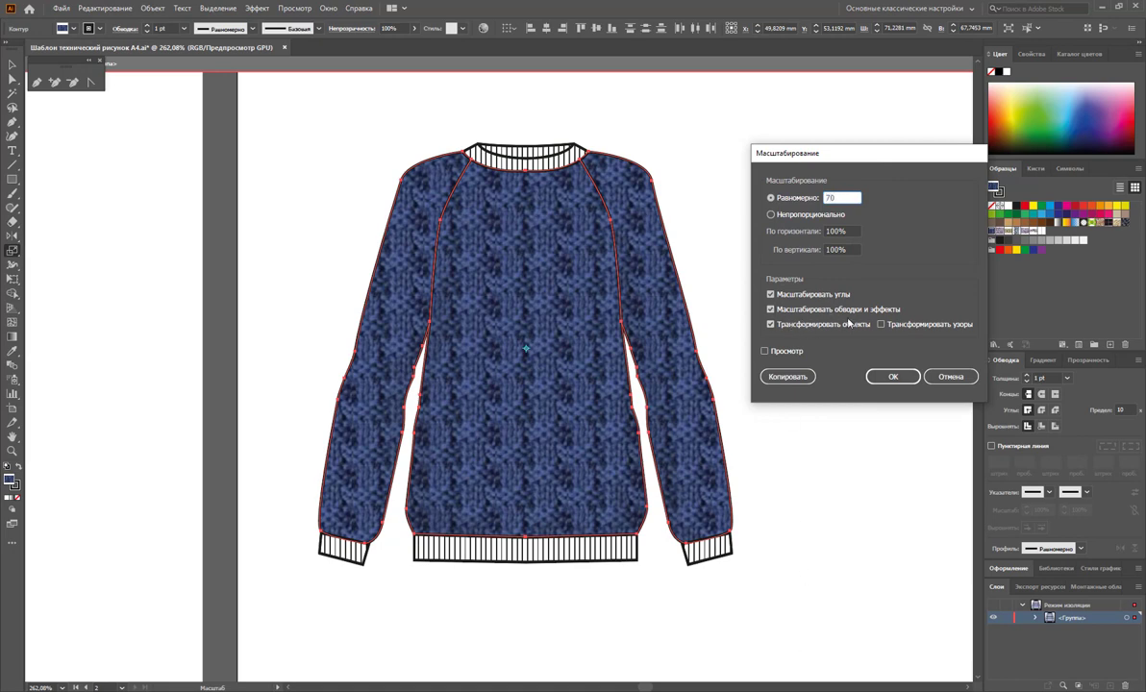
pyautogui.click(900, 325)
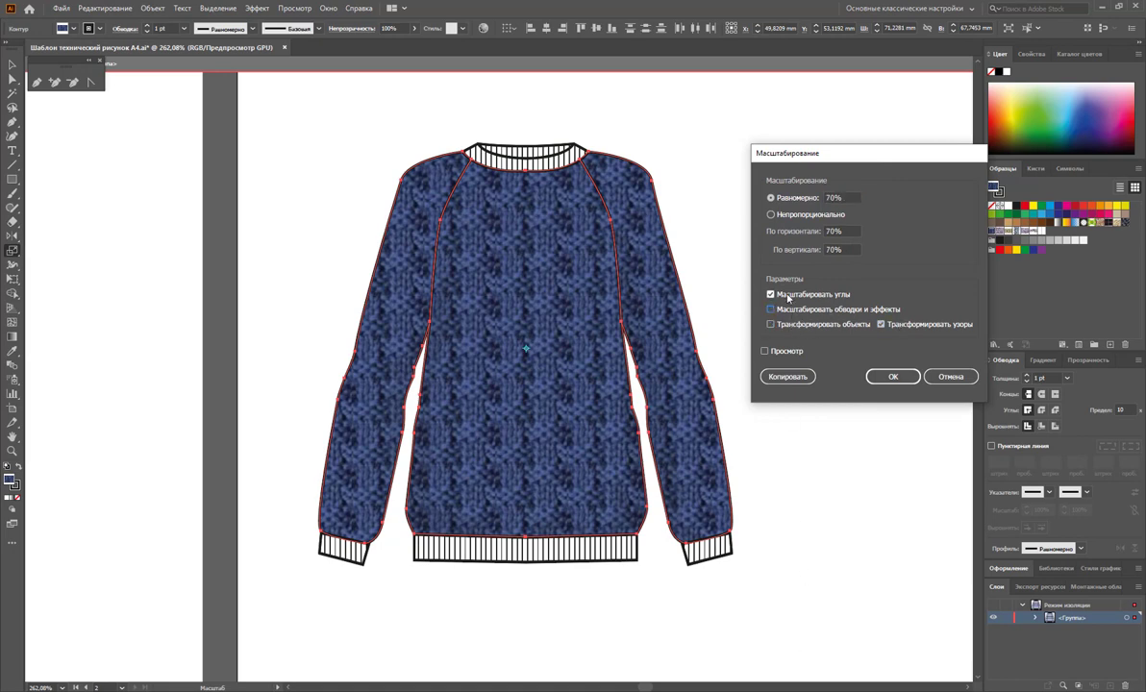
pyautogui.click(783, 352)
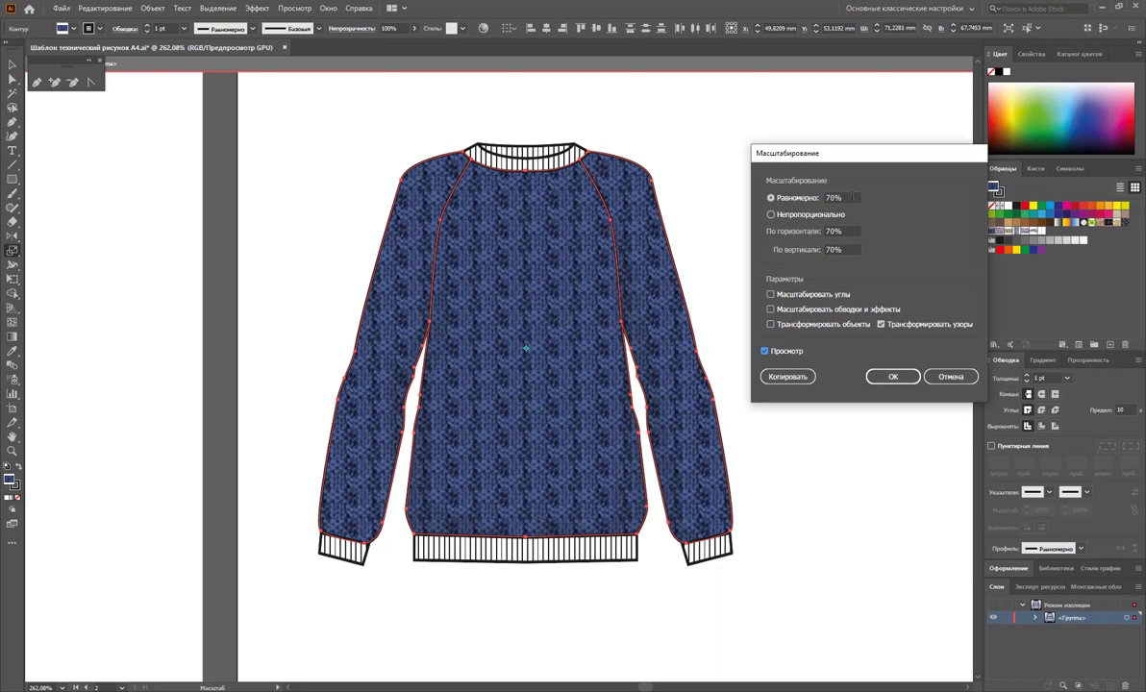
pyautogui.click(852, 197)
pyautogui.press('Tab')
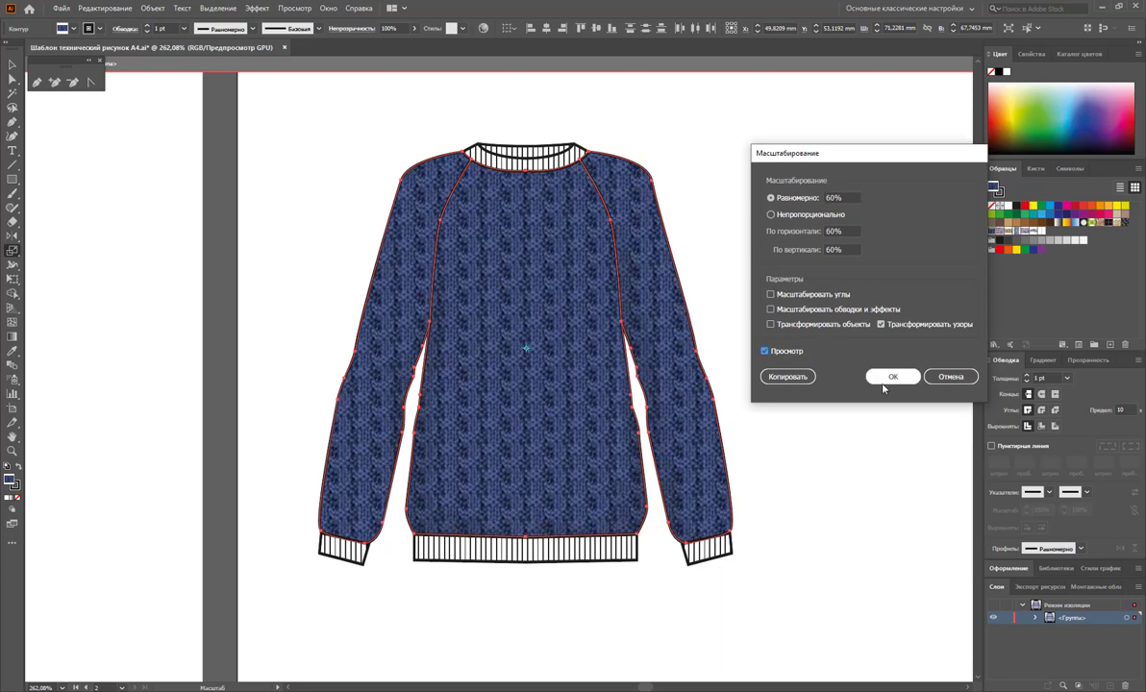
pyautogui.click(895, 378)
# Select the collar band, waistband and both cuffs of the blue sweater
pyautogui.click(11, 66)
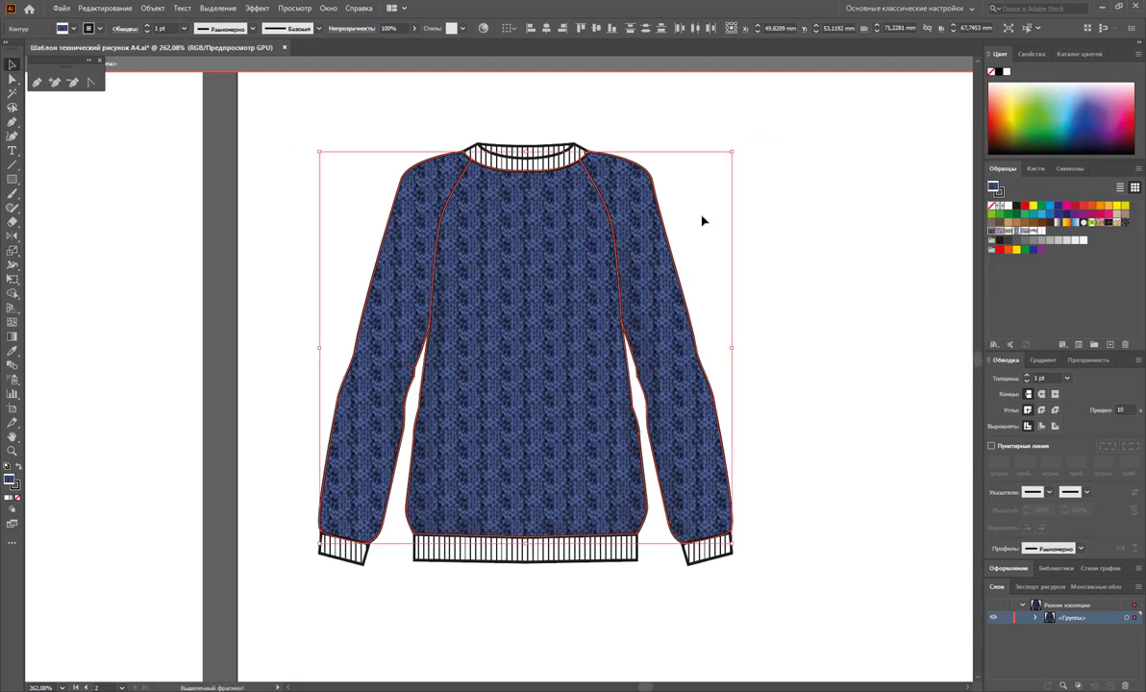
pyautogui.click(696, 212)
pyautogui.click(546, 159)
pyautogui.keyDown('shift'); pyautogui.click(520, 337); pyautogui.keyUp('shift')
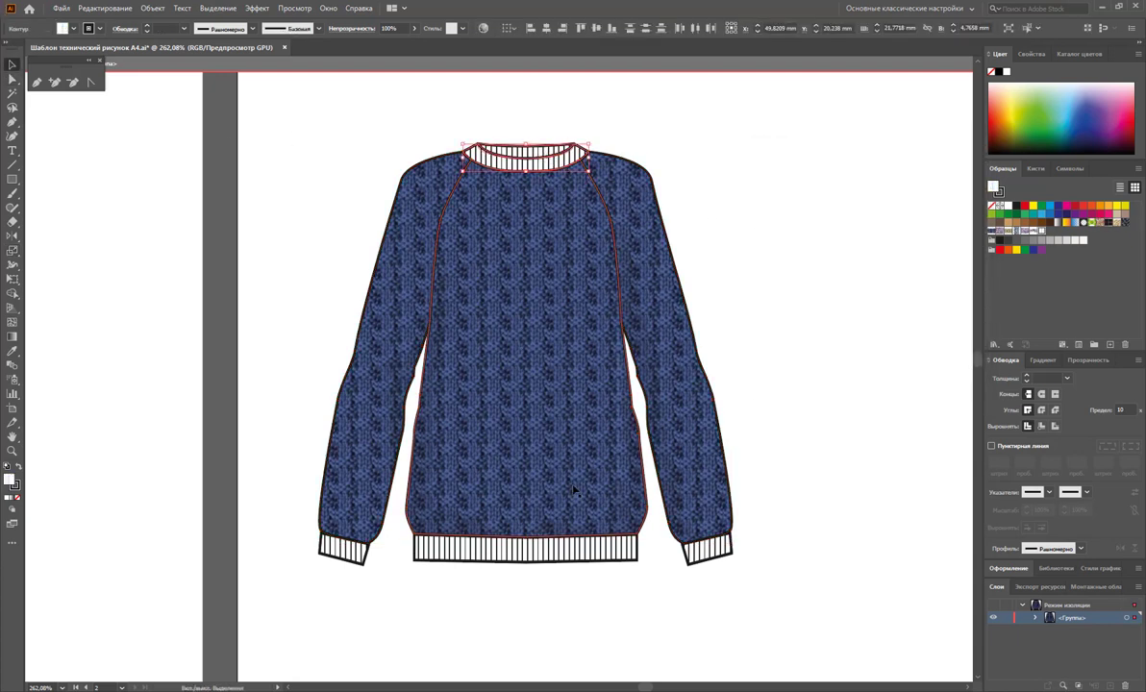
pyautogui.keyDown('shift'); pyautogui.click(584, 545); pyautogui.keyUp('shift')
pyautogui.keyDown('shift'); pyautogui.click(707, 550); pyautogui.keyUp('shift')
pyautogui.keyDown('shift'); pyautogui.click(343, 546); pyautogui.keyUp('shift')
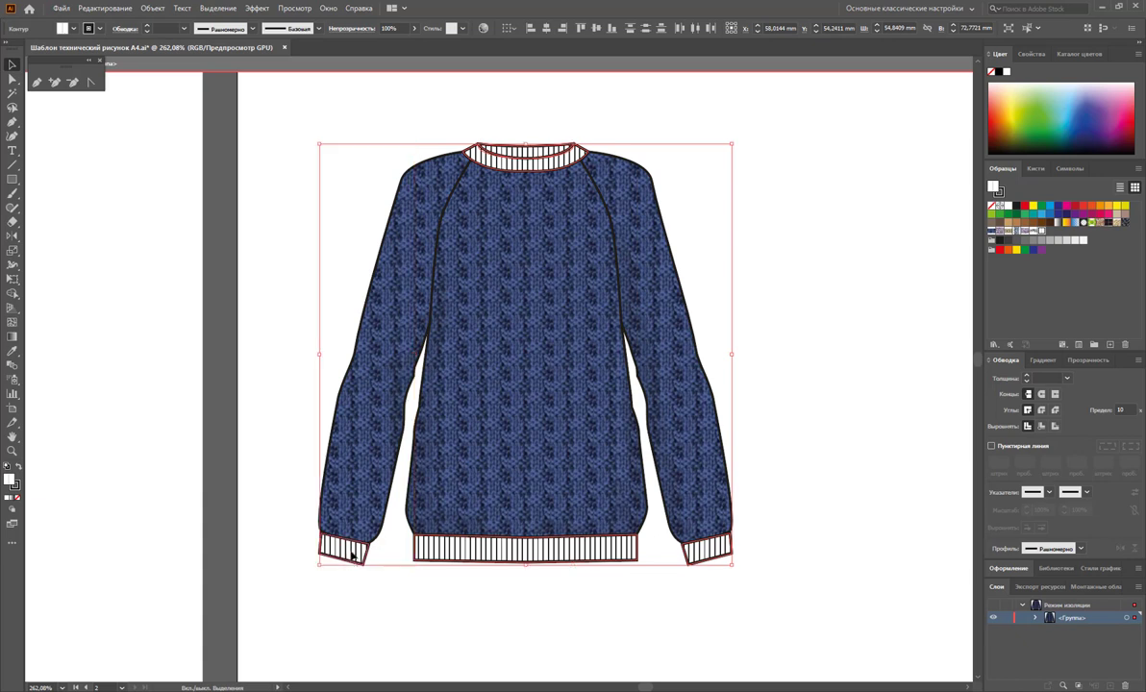
pyautogui.moveTo(344, 548); pyautogui.dragTo(381, 548)
# Reselect the neckband, collar, waistband and cuffs and fill them dark navy
pyautogui.click(570, 609)
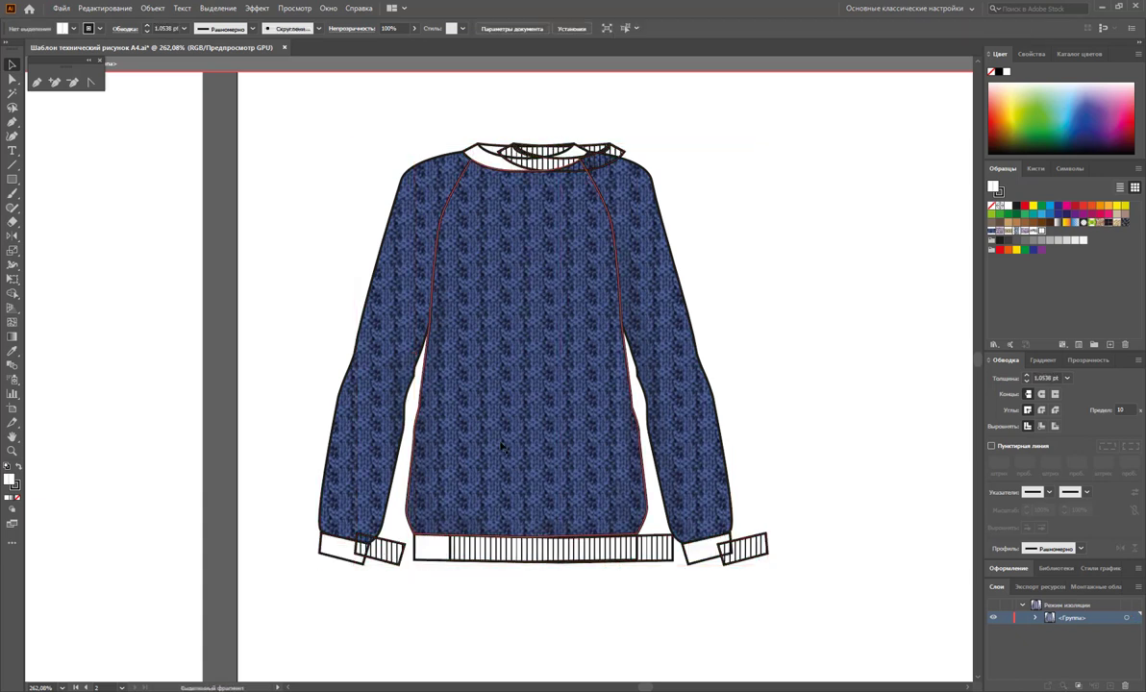
pyautogui.click(524, 153)
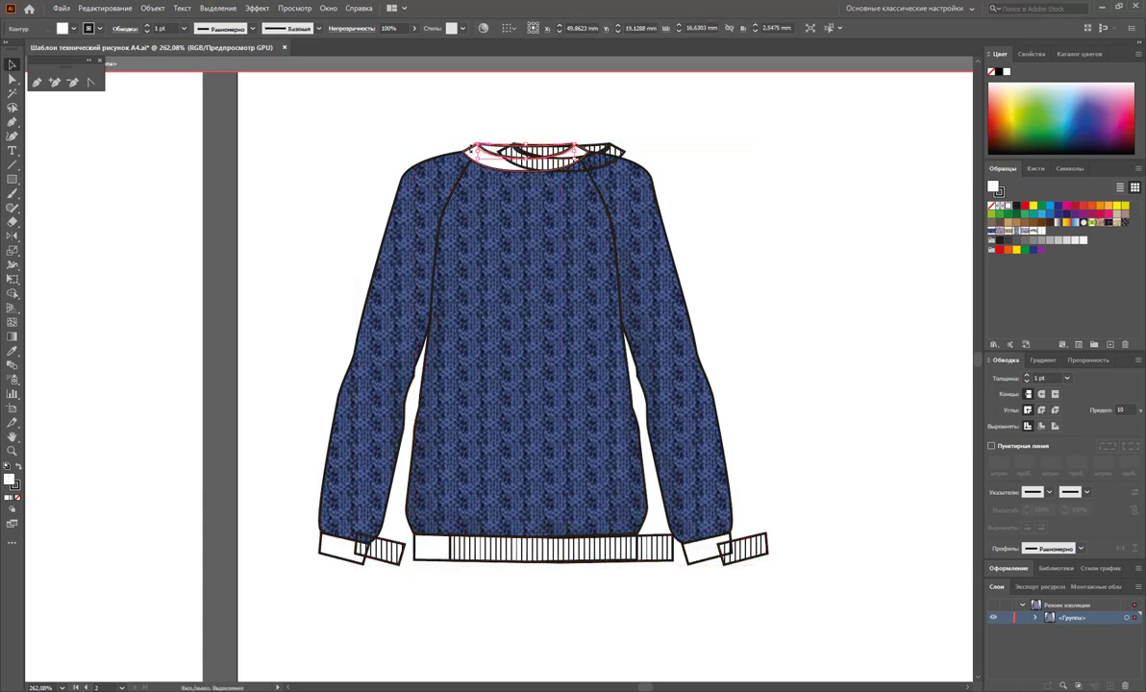
pyautogui.keyDown('shift'); pyautogui.click(471, 152); pyautogui.keyUp('shift')
pyautogui.keyDown('shift'); pyautogui.click(481, 336); pyautogui.keyUp('shift')
pyautogui.keyDown('shift'); pyautogui.click(366, 336); pyautogui.keyUp('shift')
pyautogui.keyDown('shift'); pyautogui.click(332, 544); pyautogui.keyUp('shift')
pyautogui.keyDown('shift'); pyautogui.click(429, 549); pyautogui.keyUp('shift')
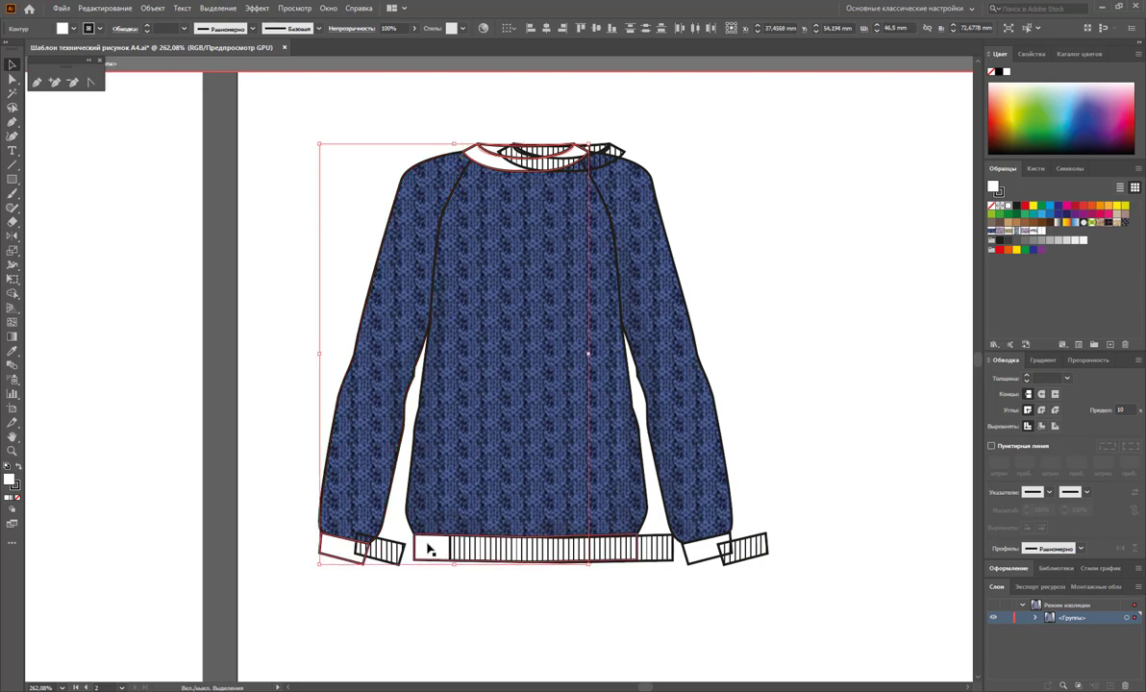
pyautogui.keyDown('shift'); pyautogui.click(567, 462); pyautogui.keyUp('shift')
pyautogui.keyDown('shift'); pyautogui.click(663, 519); pyautogui.keyUp('shift')
pyautogui.keyDown('shift'); pyautogui.click(707, 553); pyautogui.keyUp('shift')
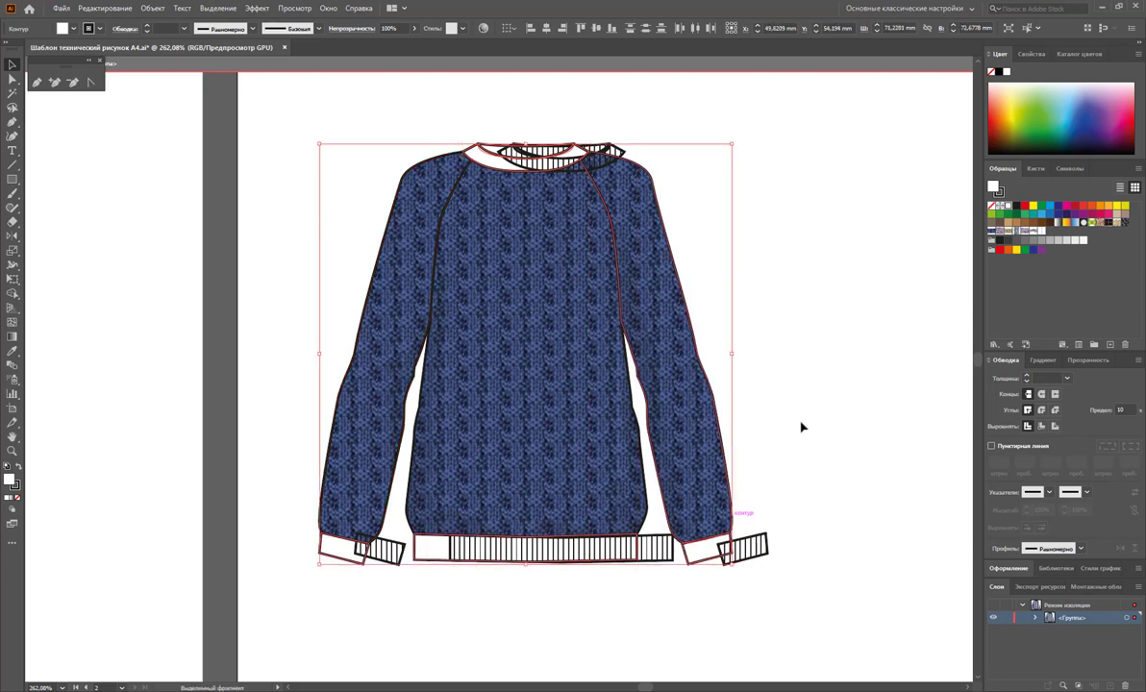
pyautogui.click(1058, 220)
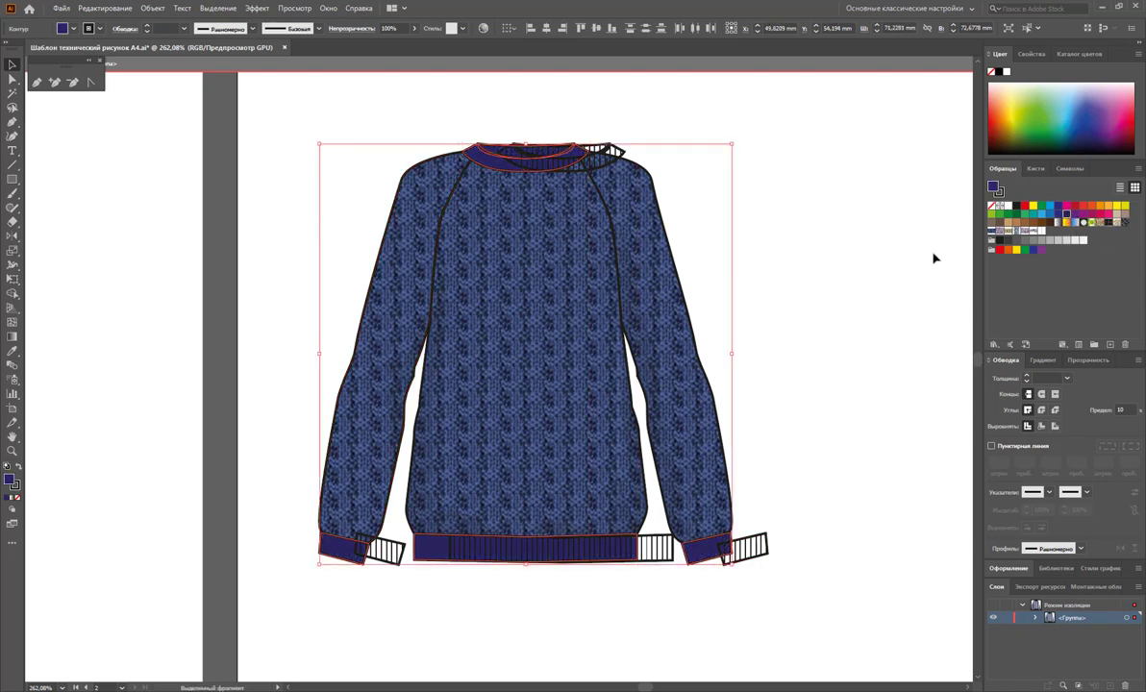
# Darken the trim fill to blue-black 1F233A in the Color Picker
pyautogui.doubleClick(10, 479)
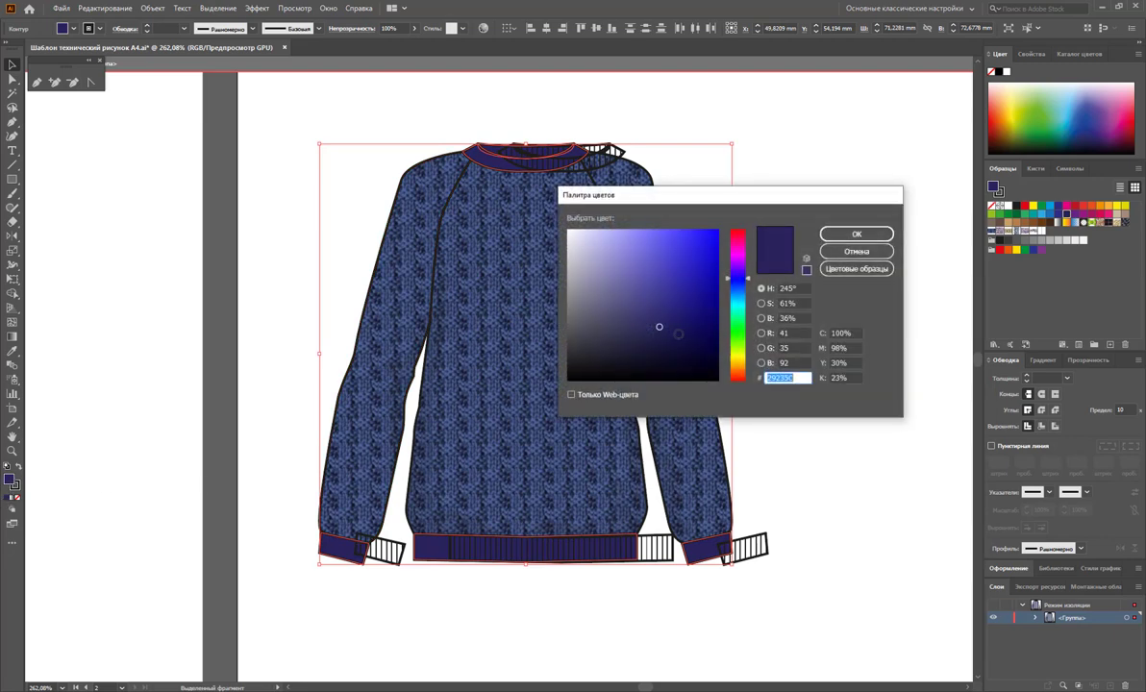
pyautogui.moveTo(747, 280); pyautogui.dragTo(750, 287)
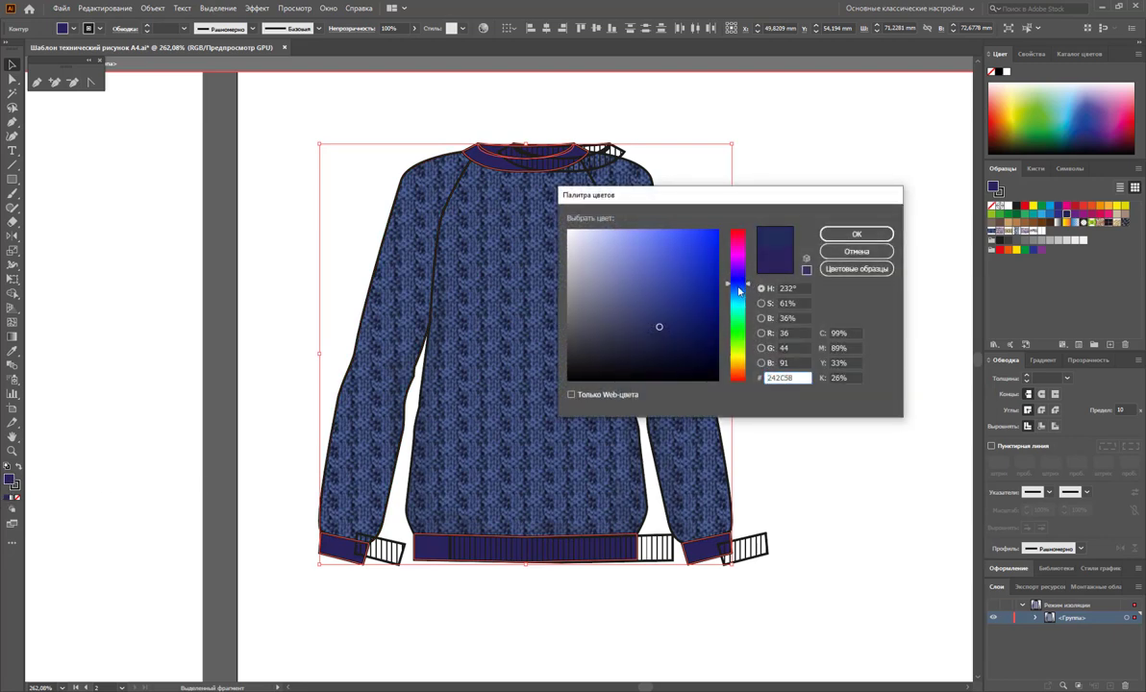
pyautogui.click(638, 345)
pyautogui.click(856, 234)
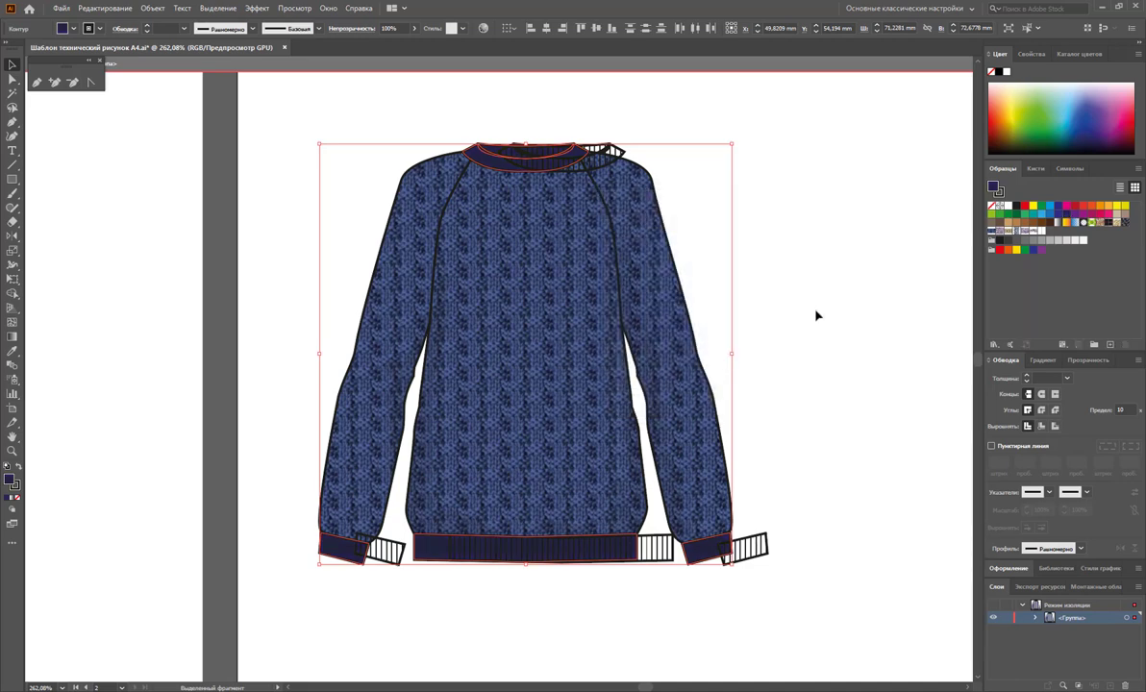
# Shift-select the hem band, both cuffs and the collar pieces again
pyautogui.click(817, 314)
pyautogui.click(650, 555)
pyautogui.keyDown('shift'); pyautogui.click(757, 556); pyautogui.keyUp('shift')
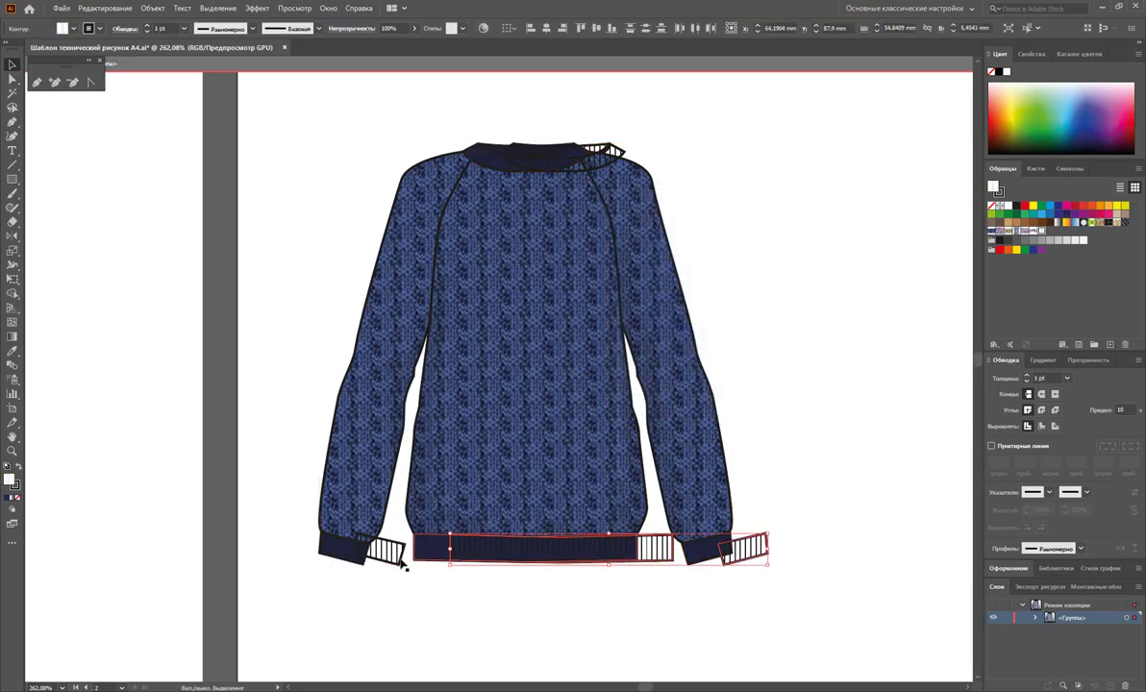
pyautogui.keyDown('shift'); pyautogui.click(383, 551); pyautogui.keyUp('shift')
pyautogui.keyDown('shift'); pyautogui.click(571, 161); pyautogui.keyUp('shift')
pyautogui.keyDown('shift'); pyautogui.click(601, 152); pyautogui.keyUp('shift')
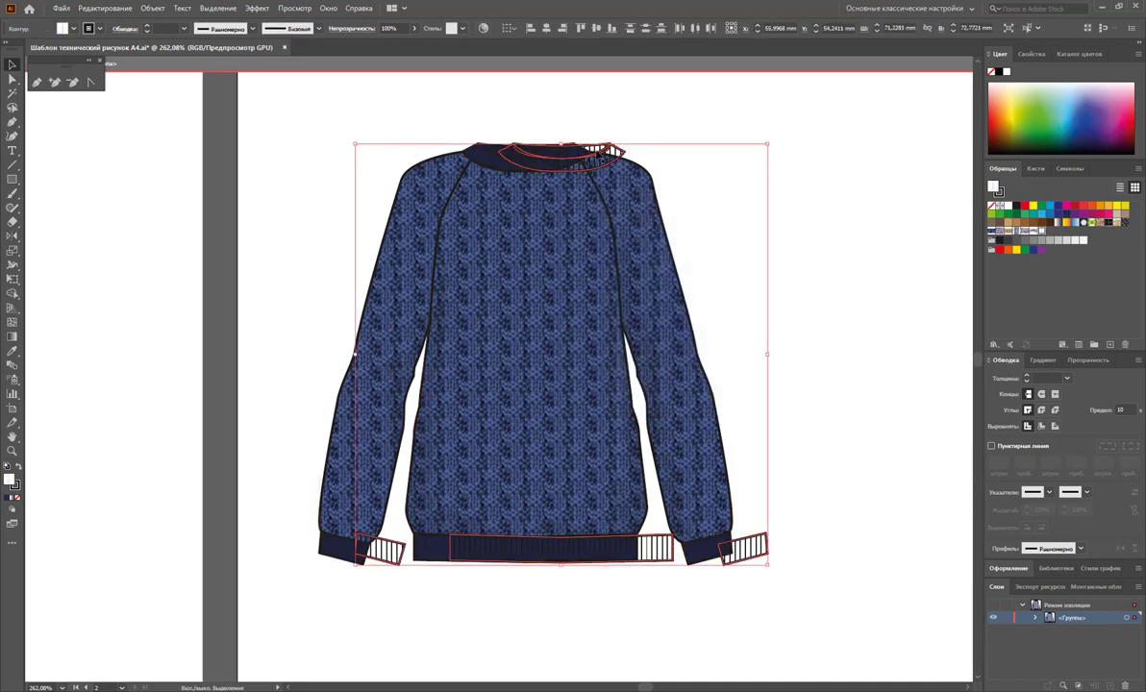
pyautogui.doubleClick(601, 152)
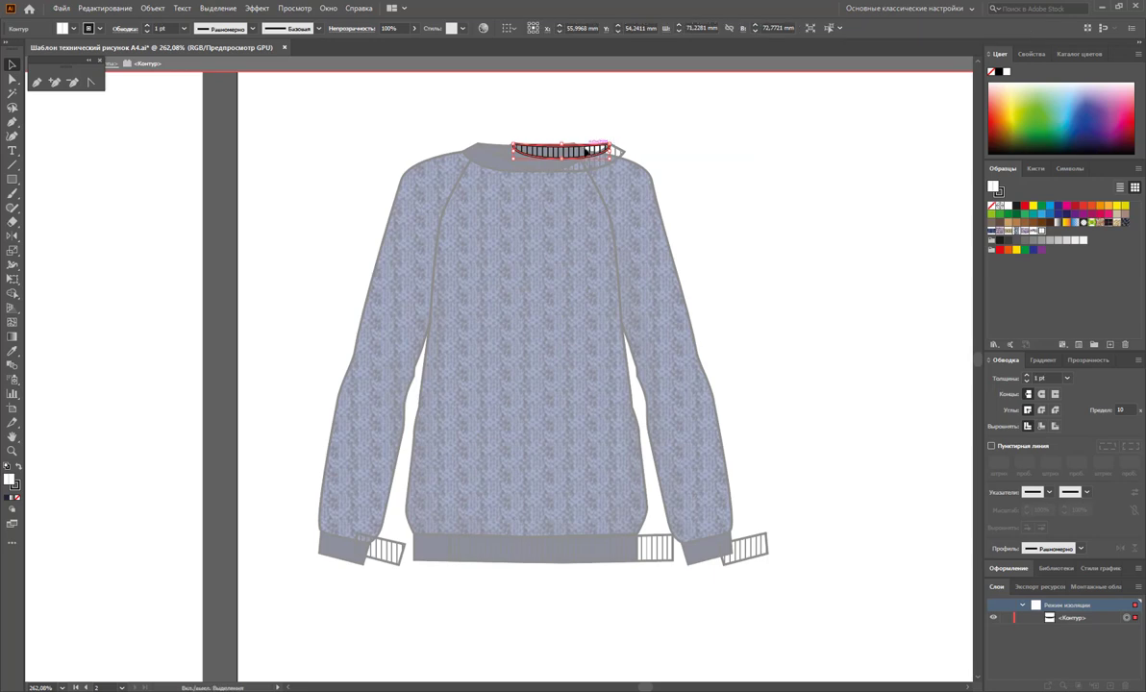
# Inside the sweater group, drag the collar, cuffs and waistband left to align with the body
pyautogui.doubleClick(667, 155)
pyautogui.click(585, 166)
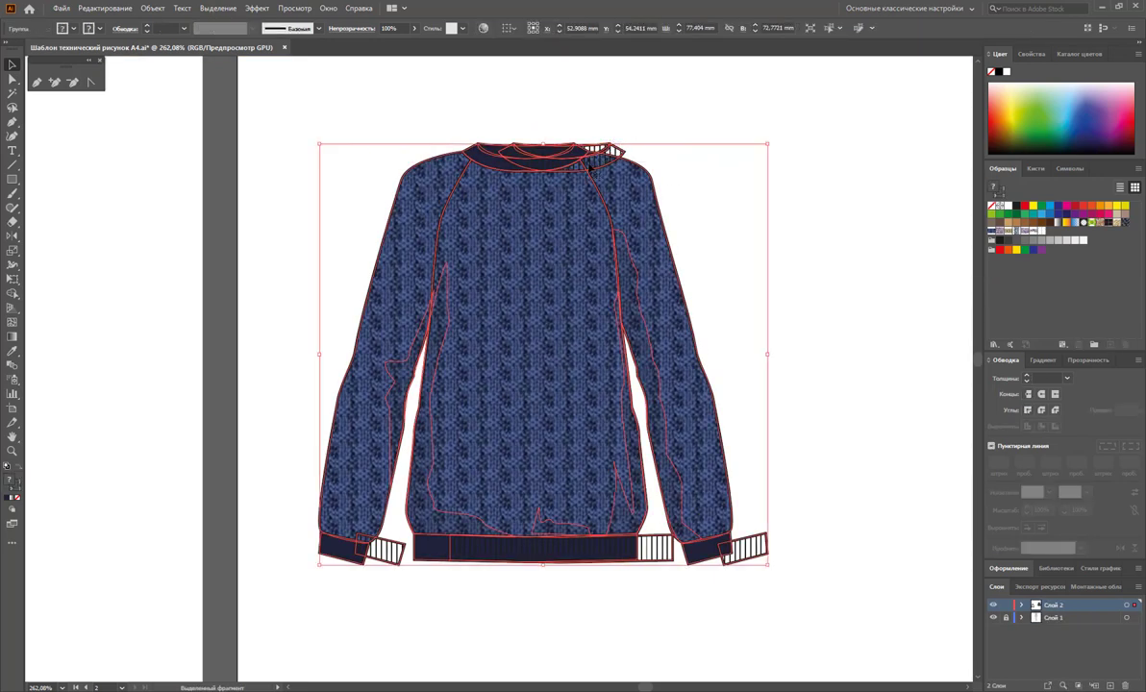
pyautogui.doubleClick(595, 171)
pyautogui.click(577, 147)
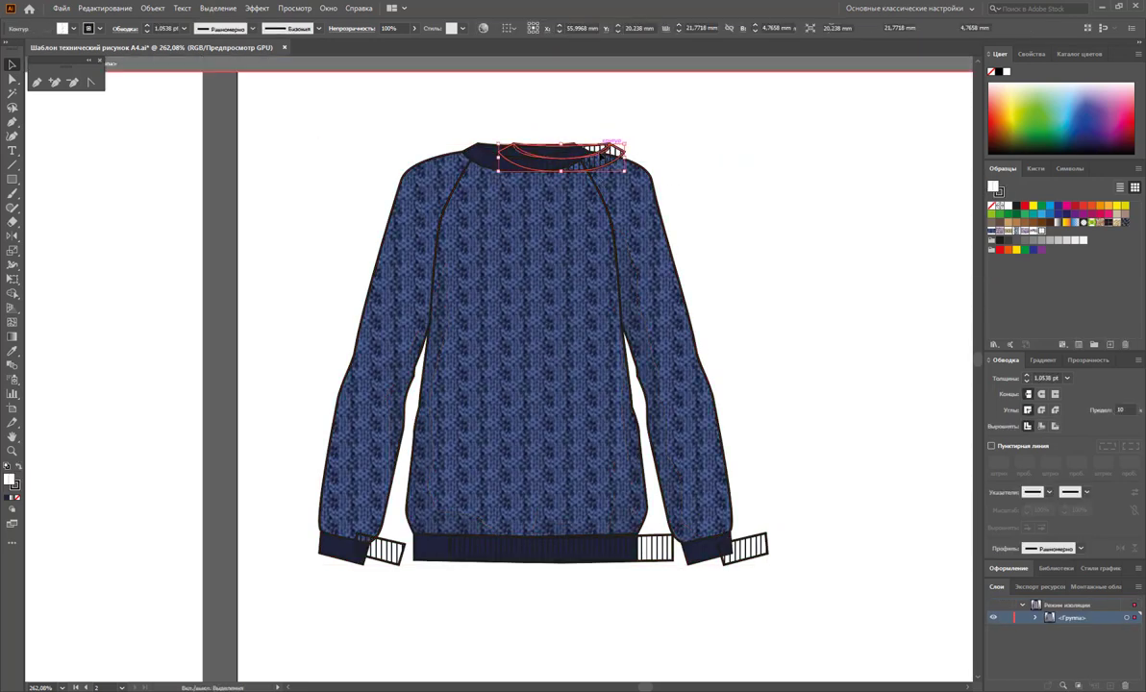
pyautogui.keyDown('shift'); pyautogui.click(751, 547); pyautogui.keyUp('shift')
pyautogui.keyDown('shift'); pyautogui.click(500, 549); pyautogui.keyUp('shift')
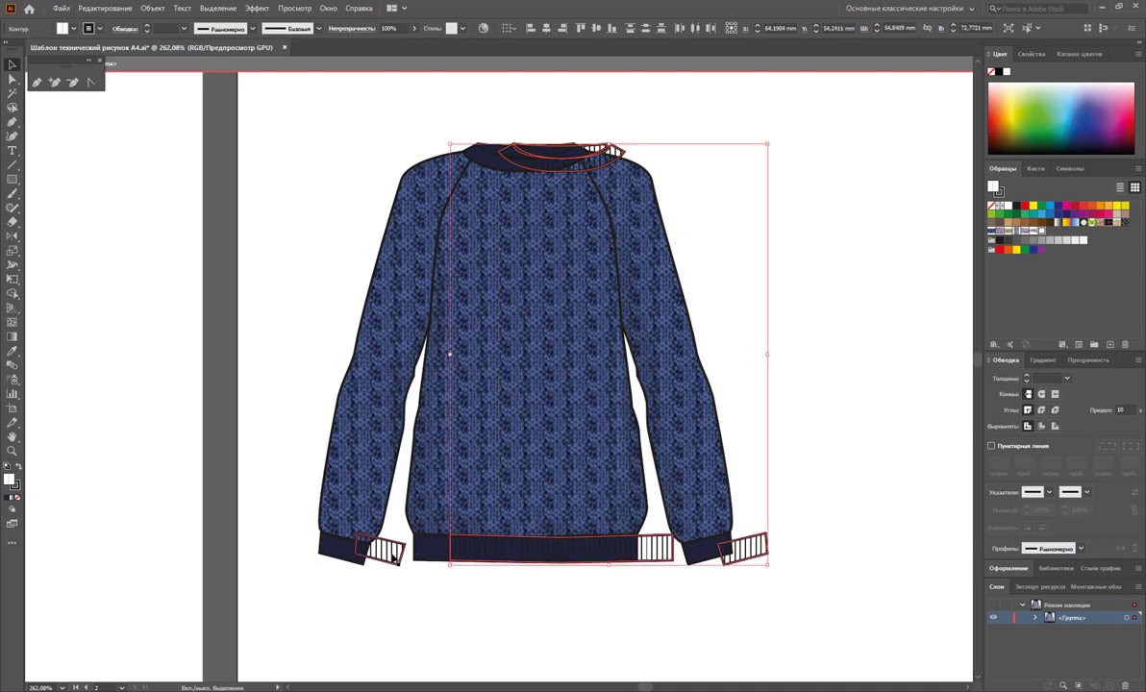
pyautogui.keyDown('shift'); pyautogui.click(395, 544); pyautogui.keyUp('shift')
pyautogui.moveTo(395, 545); pyautogui.dragTo(358, 545)
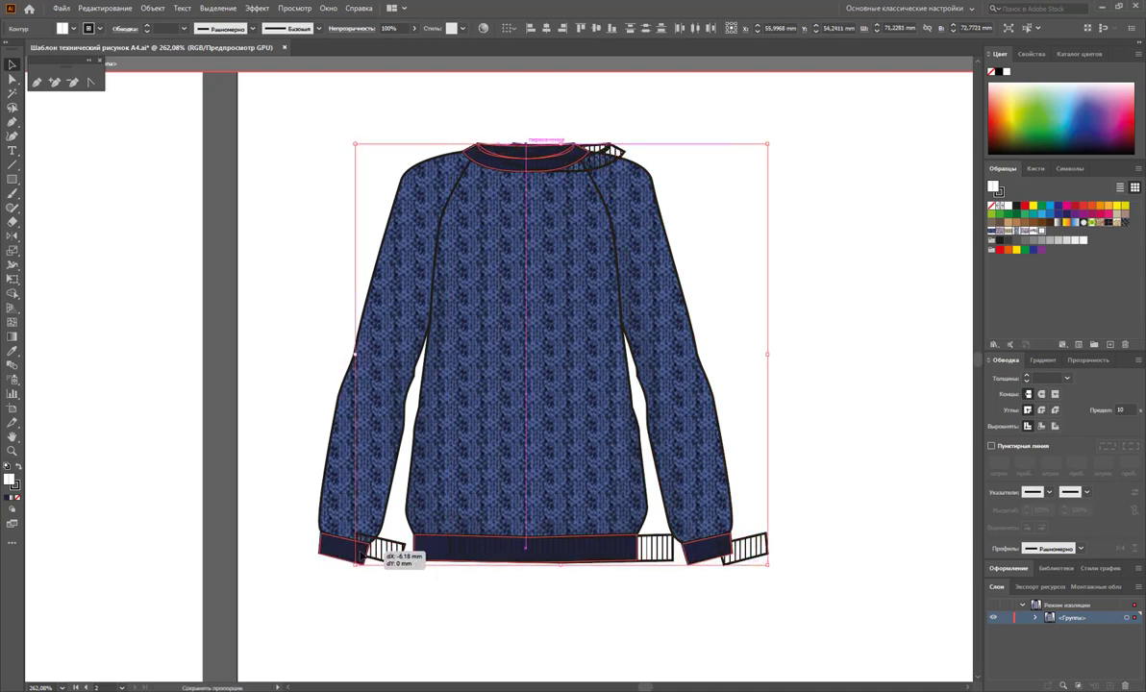
pyautogui.click(435, 616)
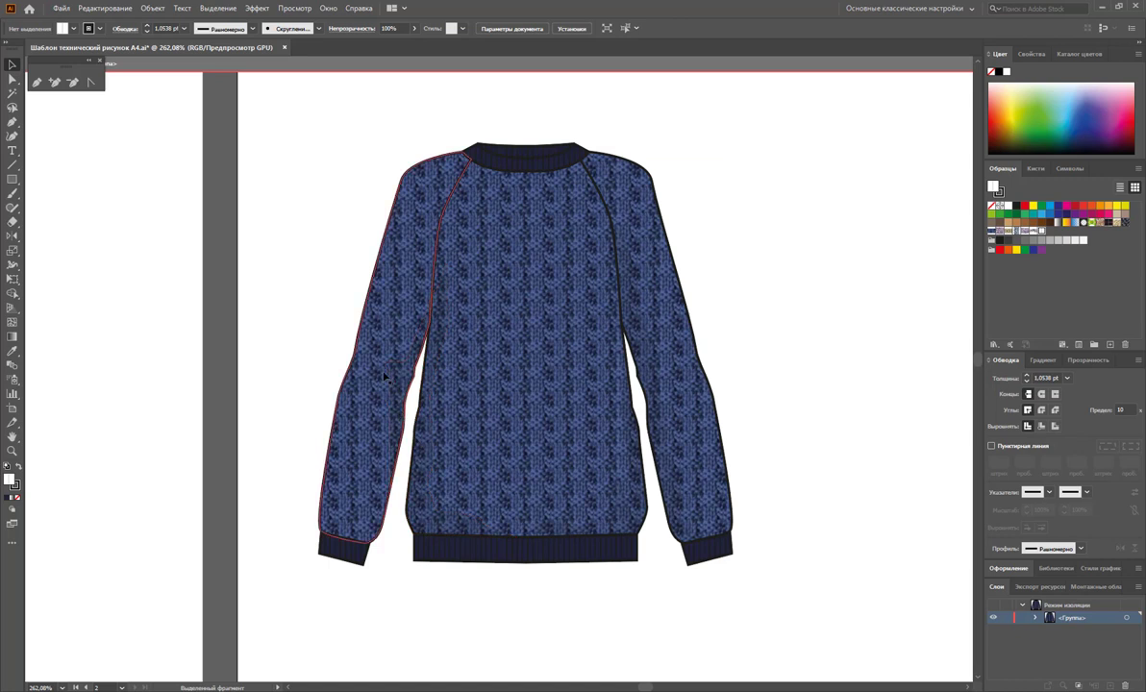
pyautogui.click(386, 321)
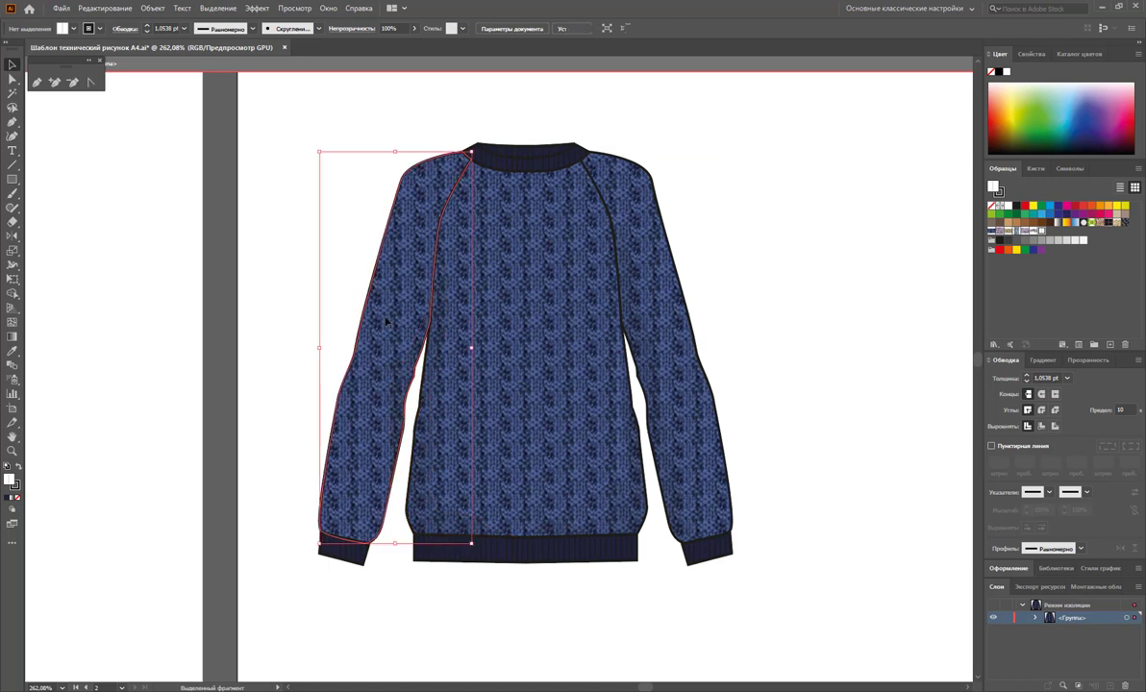
# Rotate only the left sleeve's cable pattern by 349°, with Transform Objects turned off
pyautogui.click(12, 237)
pyautogui.click(84, 236)
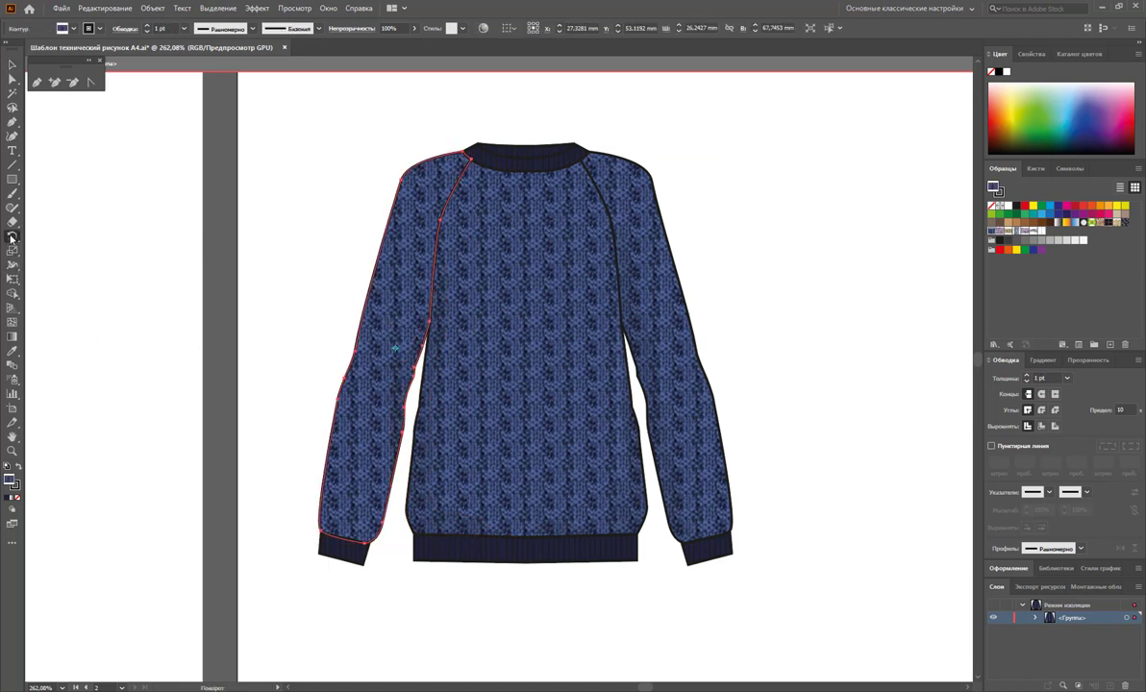
pyautogui.doubleClick(12, 237)
pyautogui.click(494, 346)
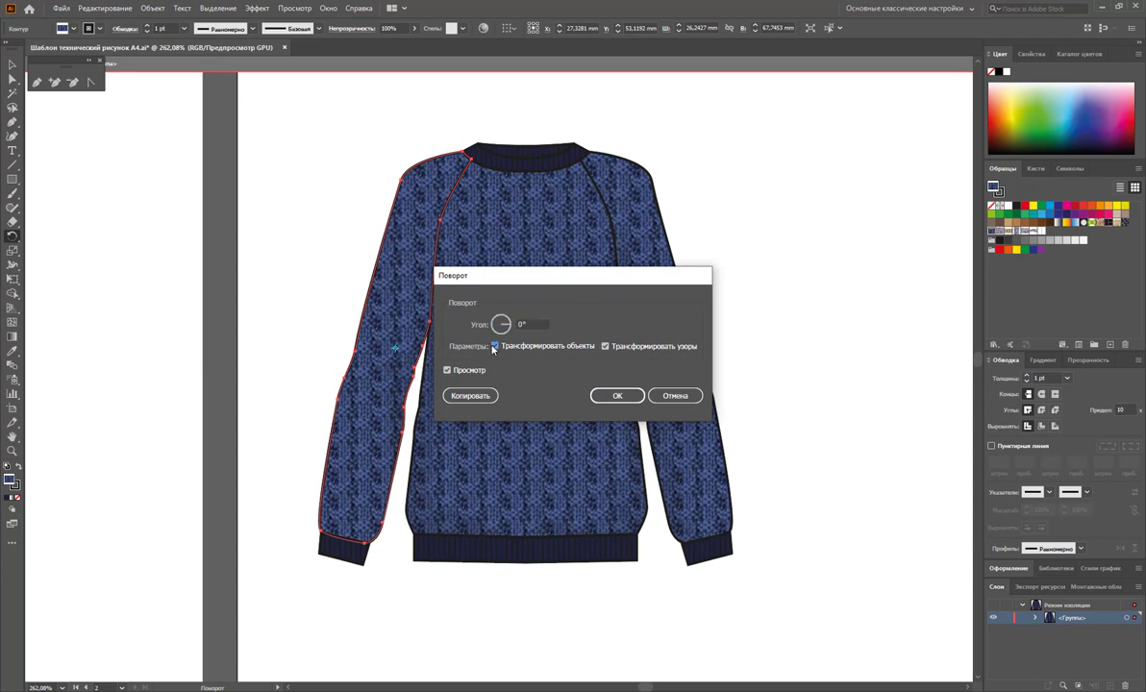
pyautogui.click(510, 330)
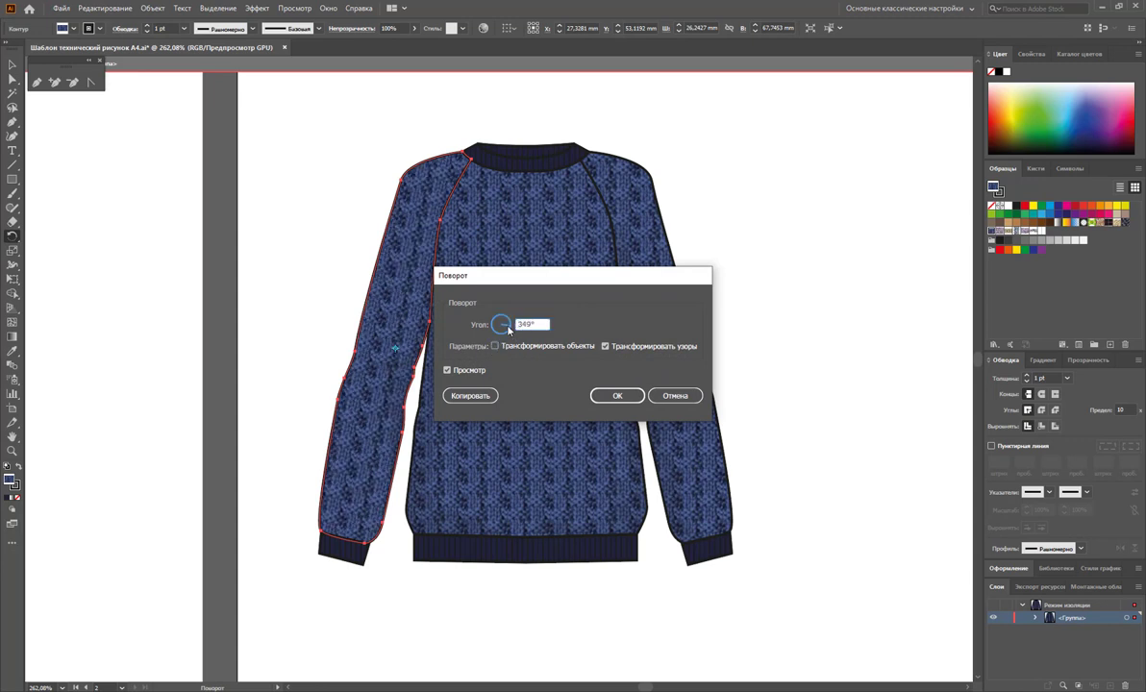
pyautogui.click(615, 396)
# Rotate the right sleeve's cable pattern by 17°, leaving the sleeve shape unchanged
pyautogui.press('v')
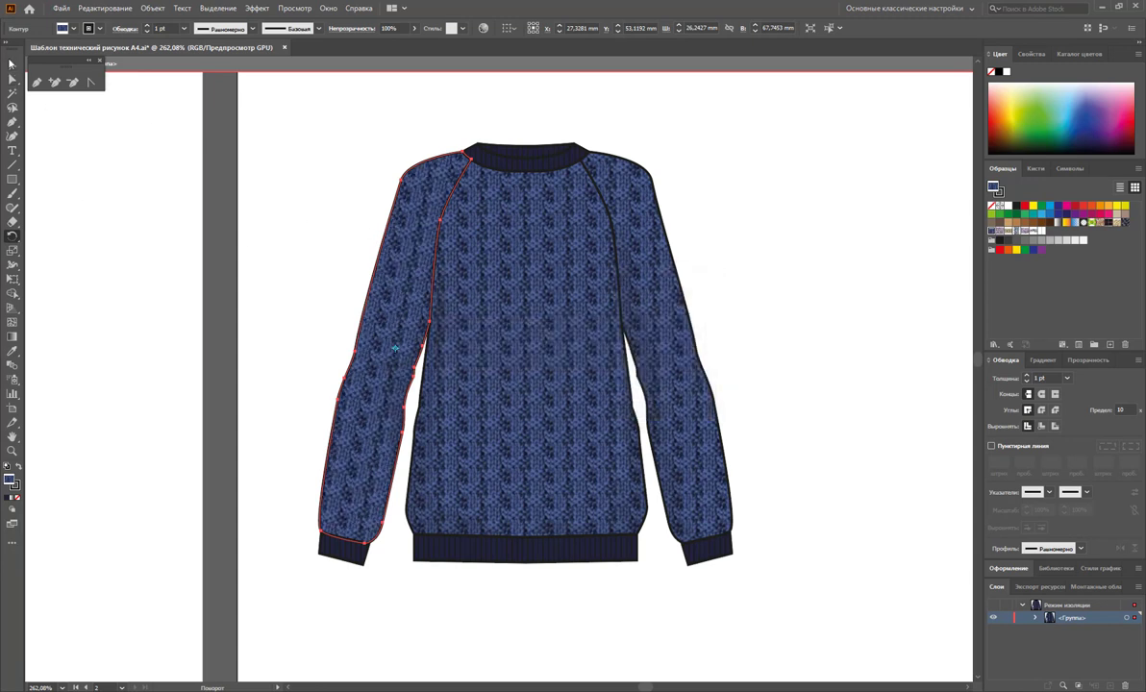
pyautogui.click(673, 337)
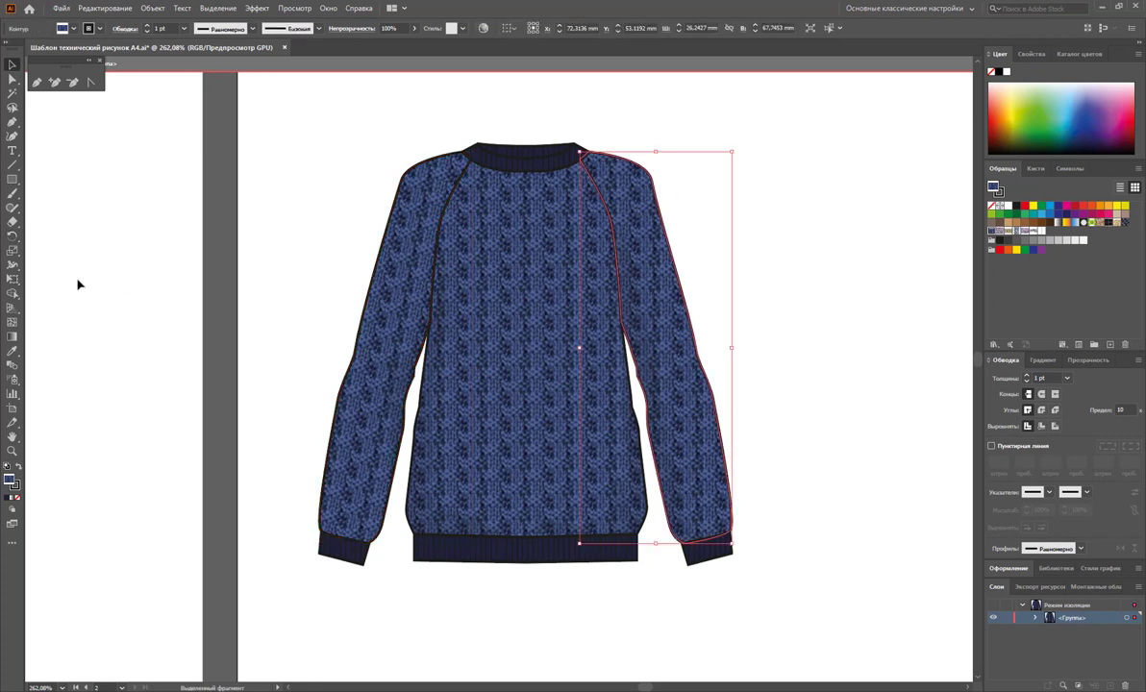
pyautogui.click(13, 236)
pyautogui.doubleClick(13, 238)
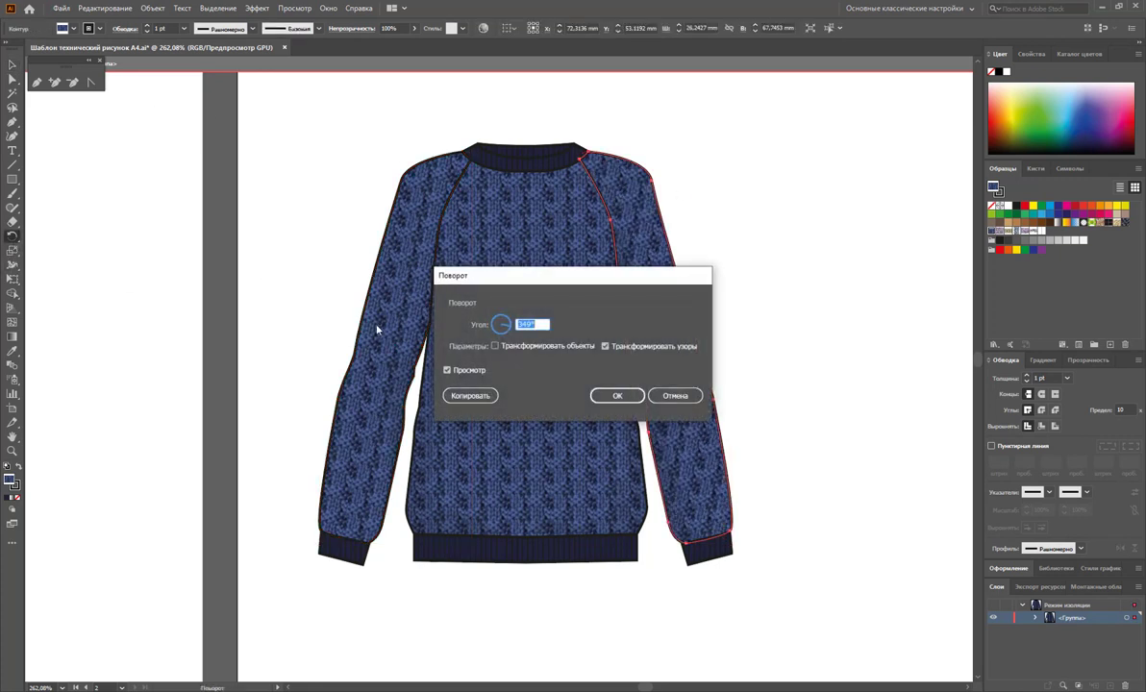
pyautogui.moveTo(537, 291); pyautogui.dragTo(861, 184)
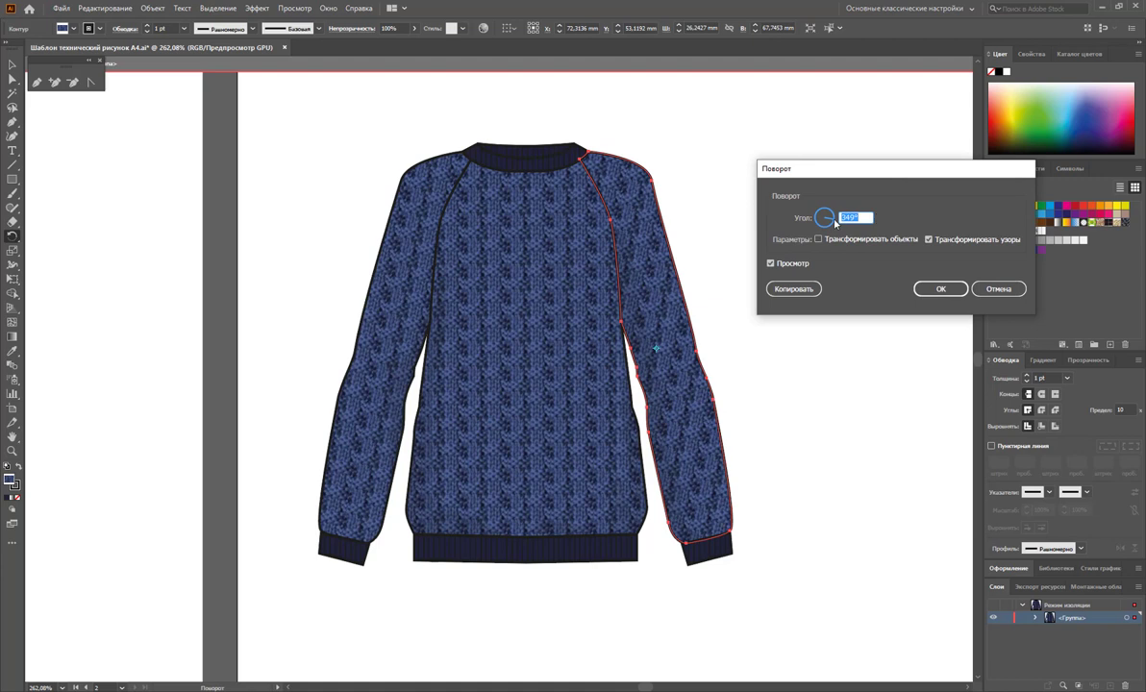
pyautogui.write('13')
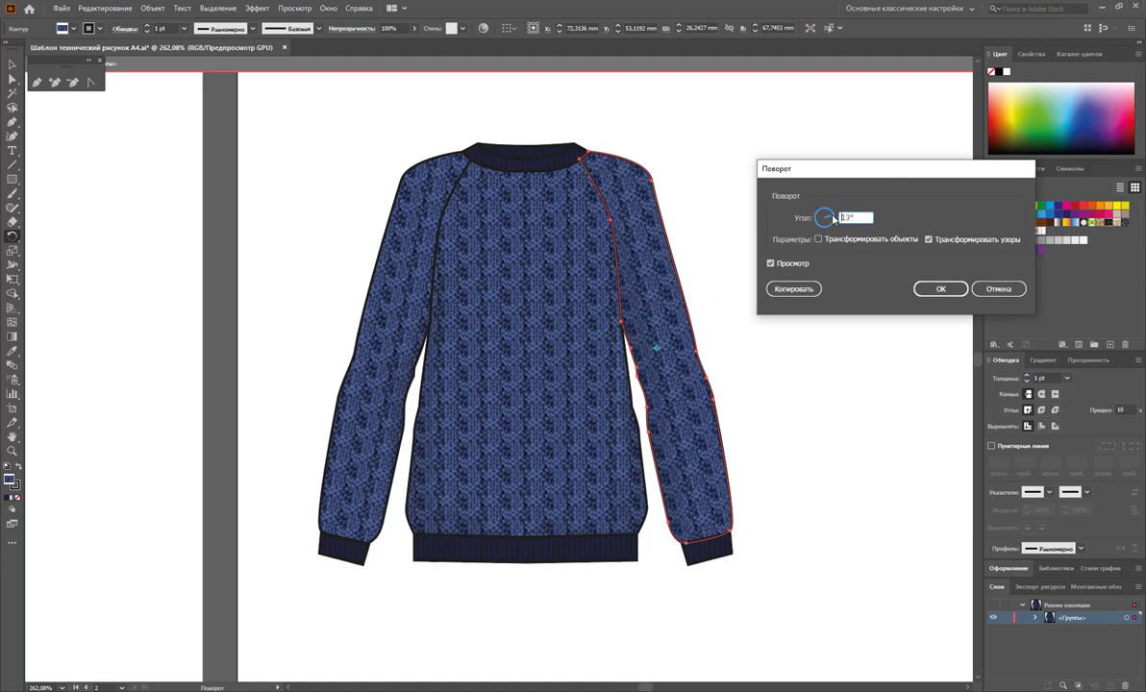
pyautogui.write('17')
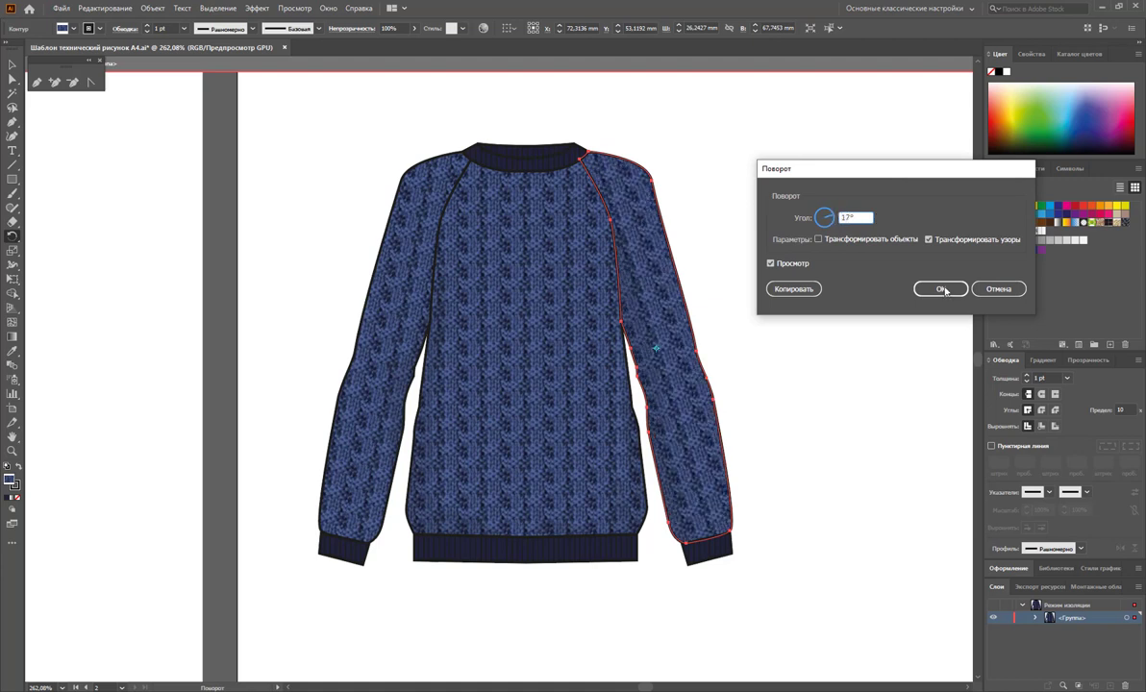
pyautogui.click(942, 289)
# Deselect the sleeve, exit the sweater group and zoom out on the canvas
pyautogui.press('v')
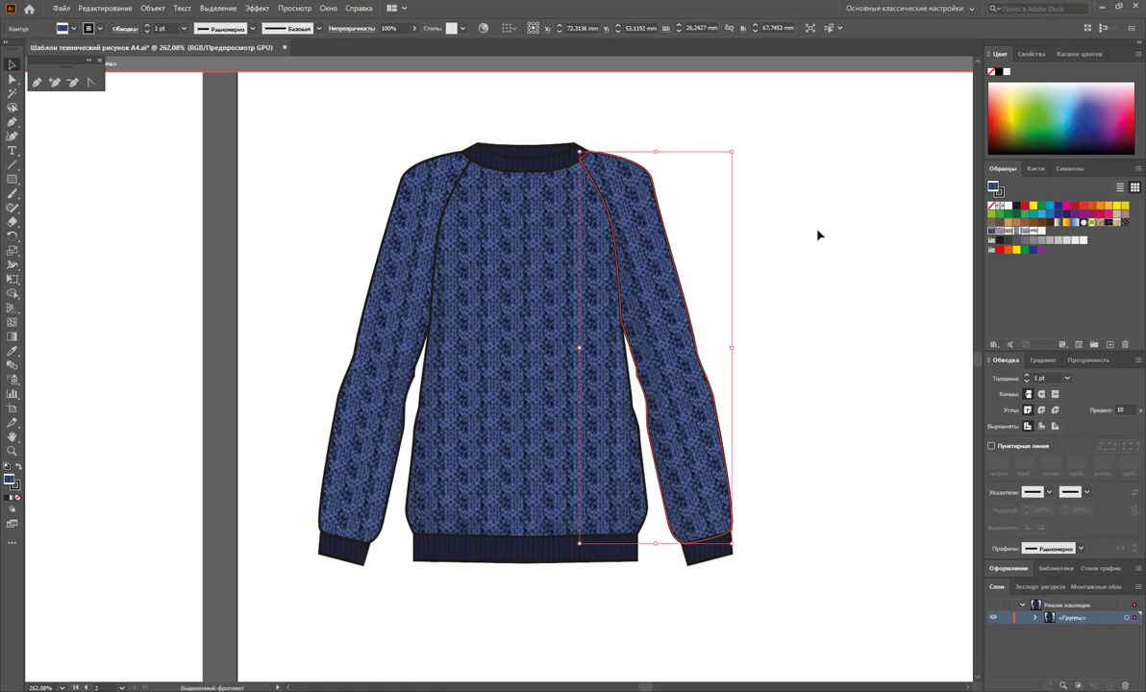
pyautogui.click(815, 234)
pyautogui.doubleClick(731, 364)
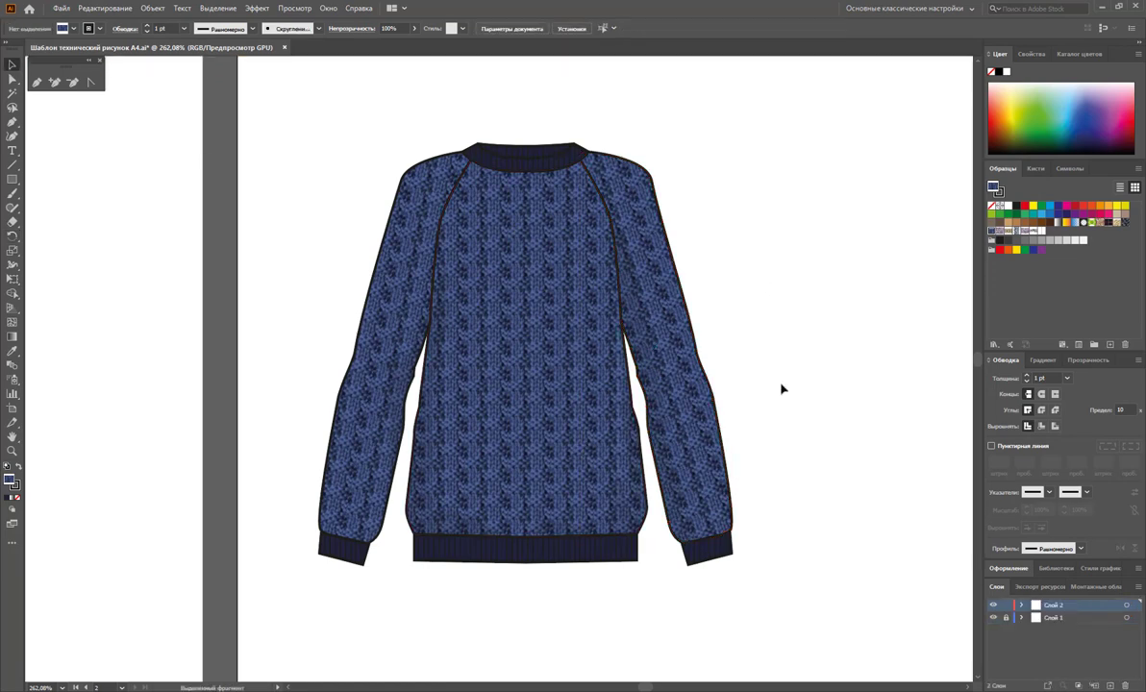
pyautogui.press('z')
pyautogui.keyDown('alt'); pyautogui.click(600, 413); pyautogui.keyUp('alt')
pyautogui.keyDown('alt'); pyautogui.click(502, 385); pyautogui.keyUp('alt')
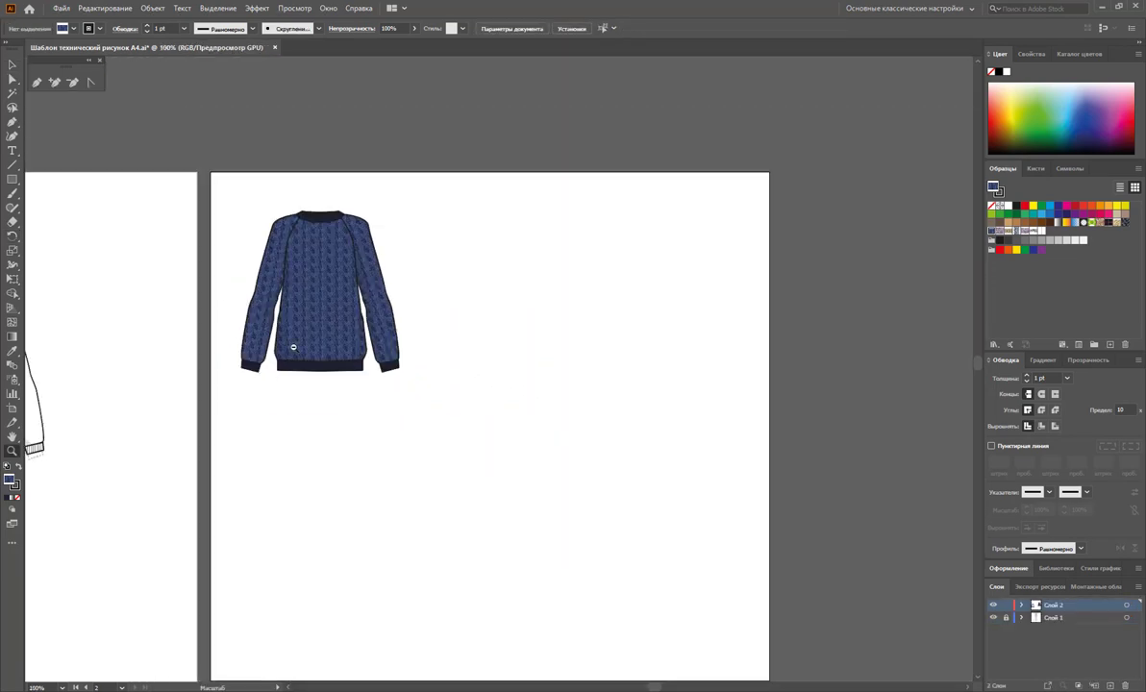
# Duplicate the whole blue sweater to the right of the original
pyautogui.keyDown('alt'); pyautogui.click(654, 410); pyautogui.keyUp('alt')
pyautogui.click(637, 393)
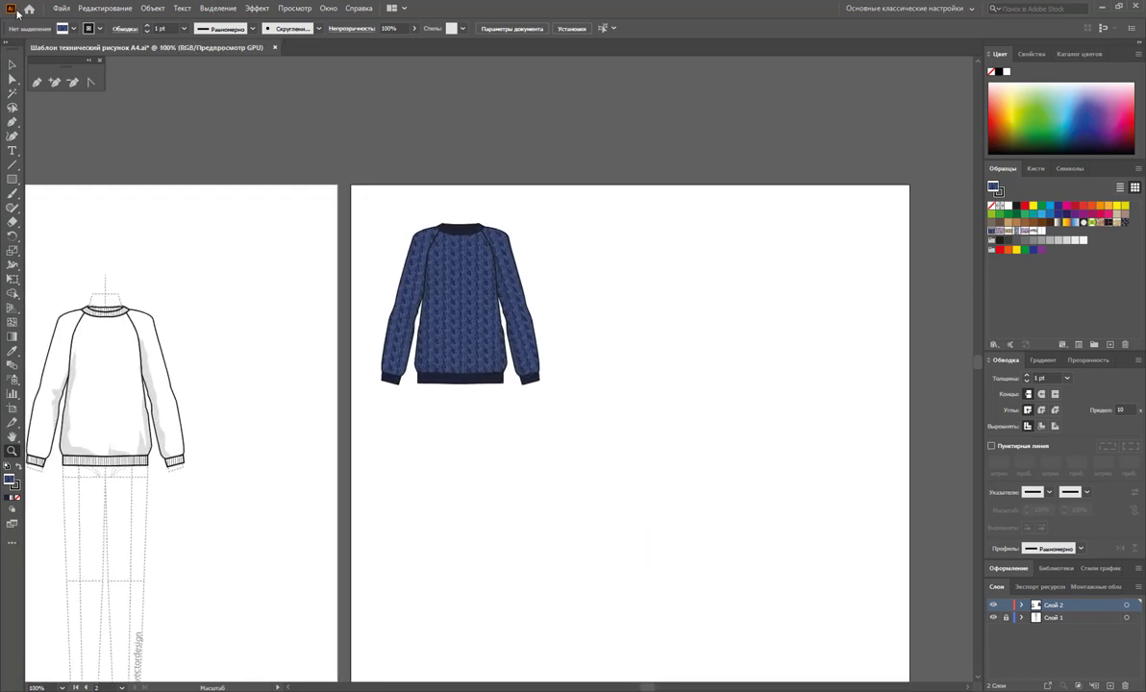
pyautogui.click(11, 65)
pyautogui.moveTo(601, 222); pyautogui.dragTo(366, 402)
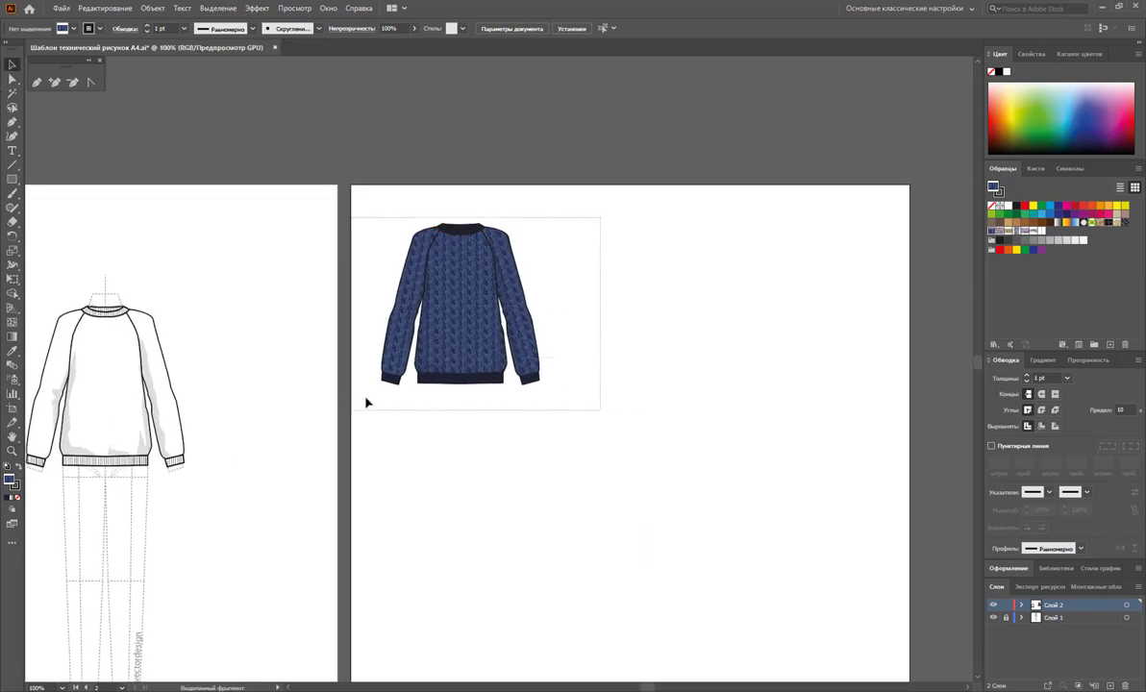
pyautogui.moveTo(461, 360); pyautogui.dragTo(644, 357)
# Fill the copied sweater's body with the lilac knit pattern swatch
pyautogui.doubleClick(651, 336)
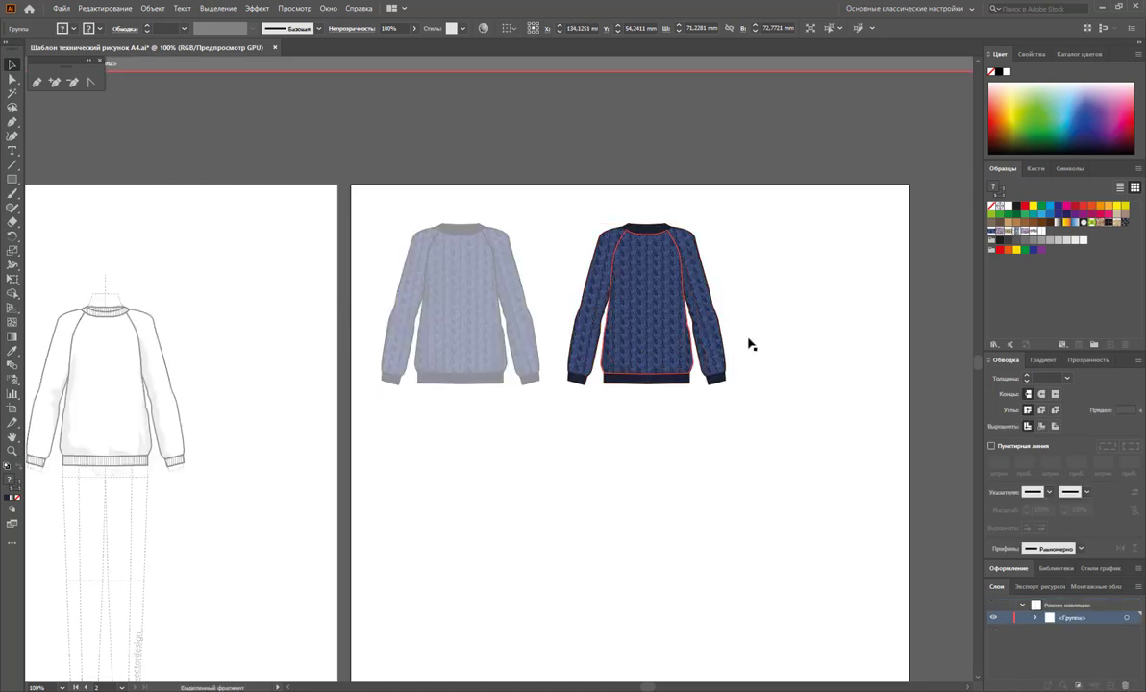
pyautogui.click(709, 334)
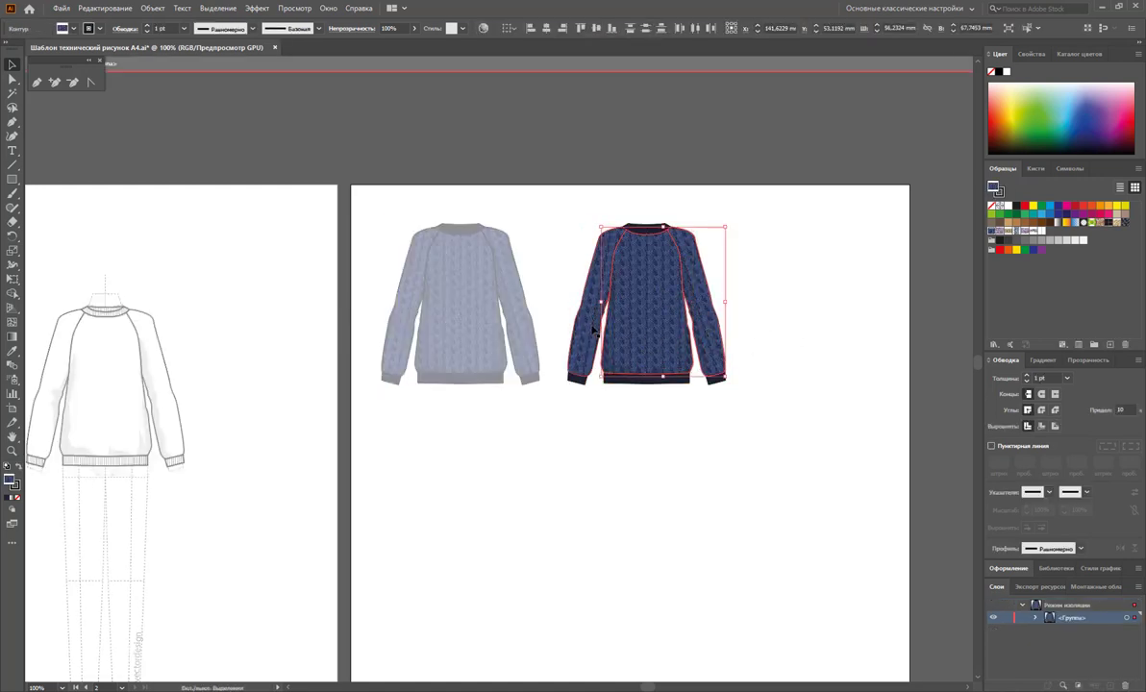
pyautogui.click(1001, 233)
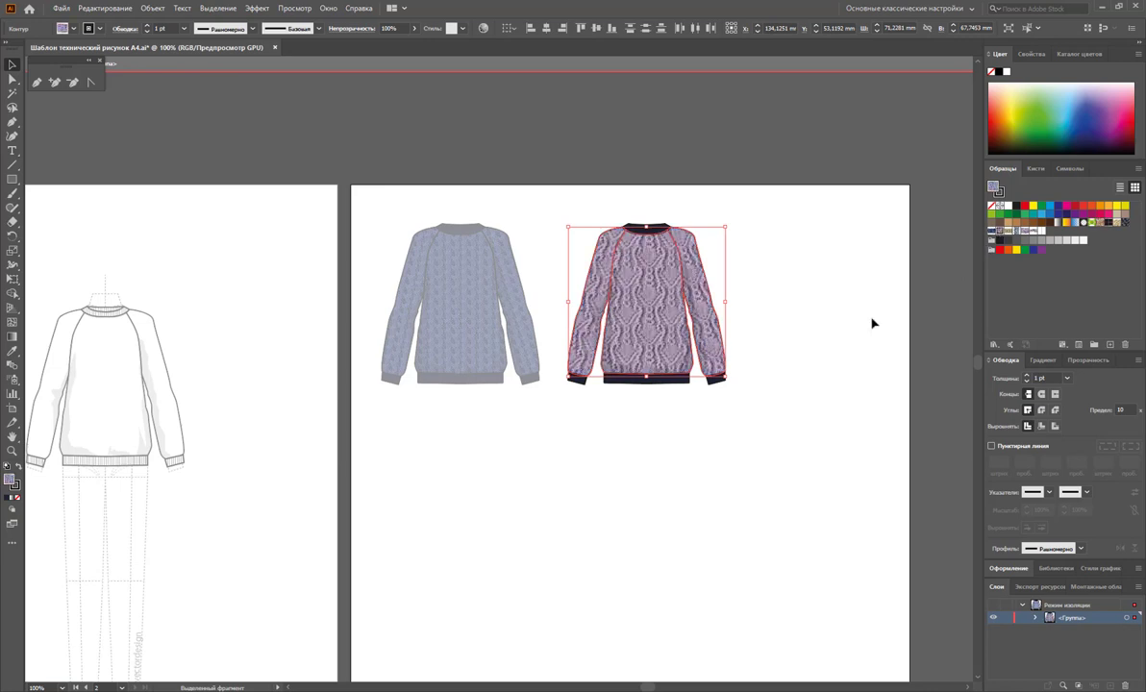
pyautogui.click(873, 319)
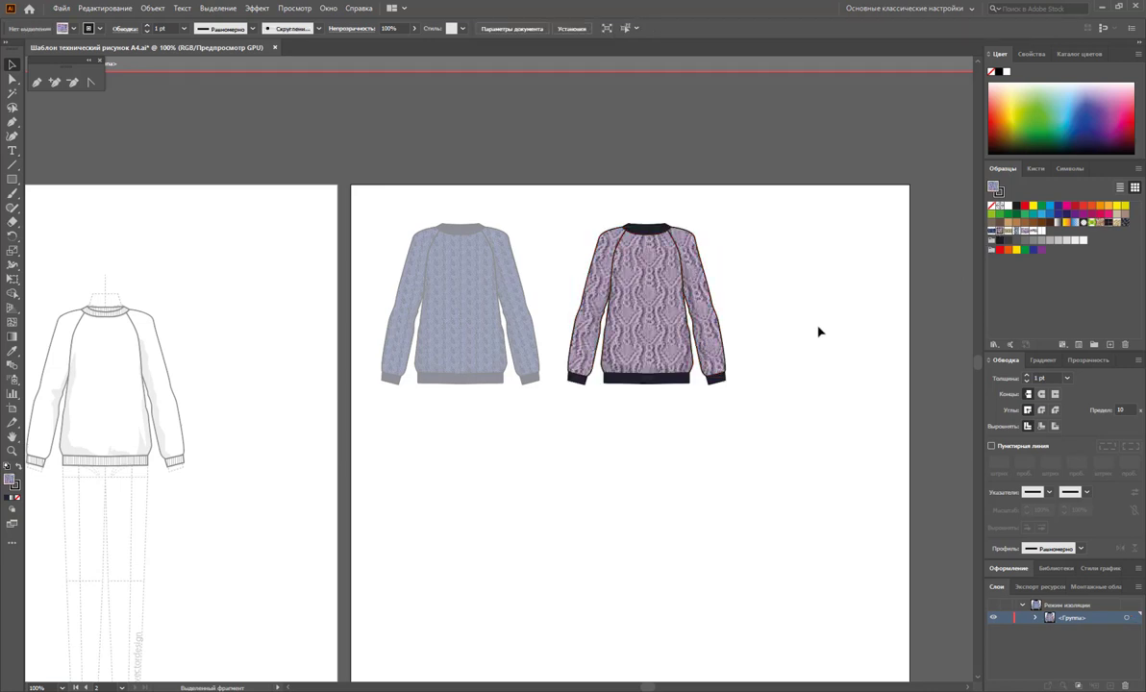
pyautogui.click(11, 450)
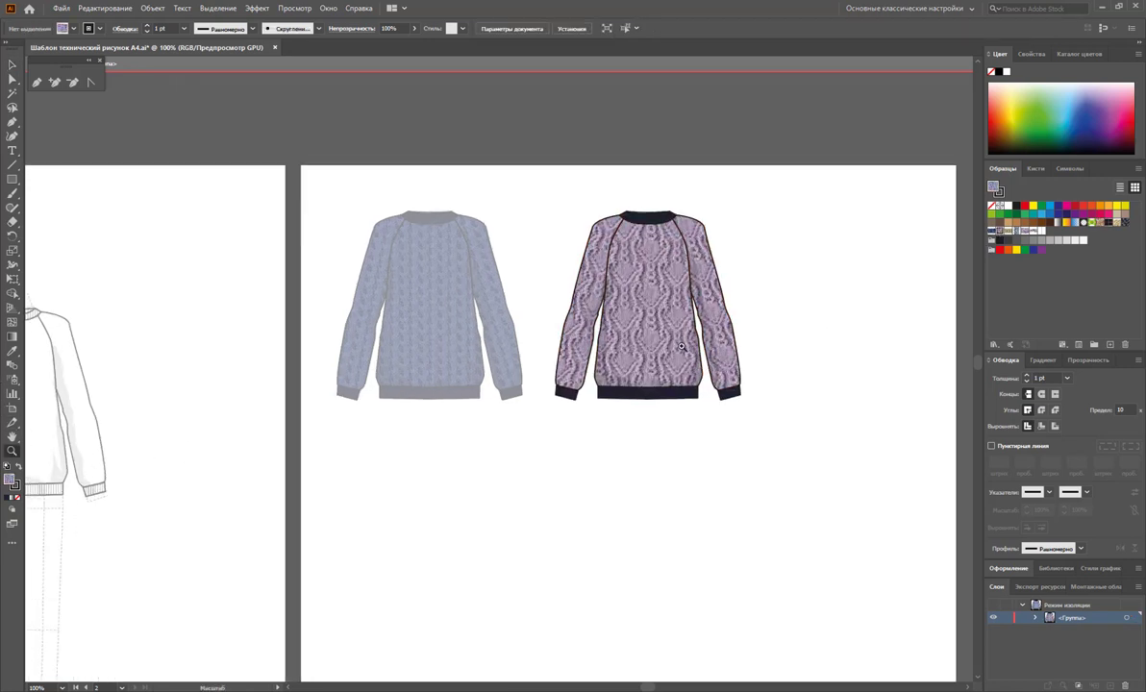
# Raise the lilac sweater's body shading from 15% to about 25% opacity
pyautogui.moveTo(646, 294); pyautogui.dragTo(726, 391)
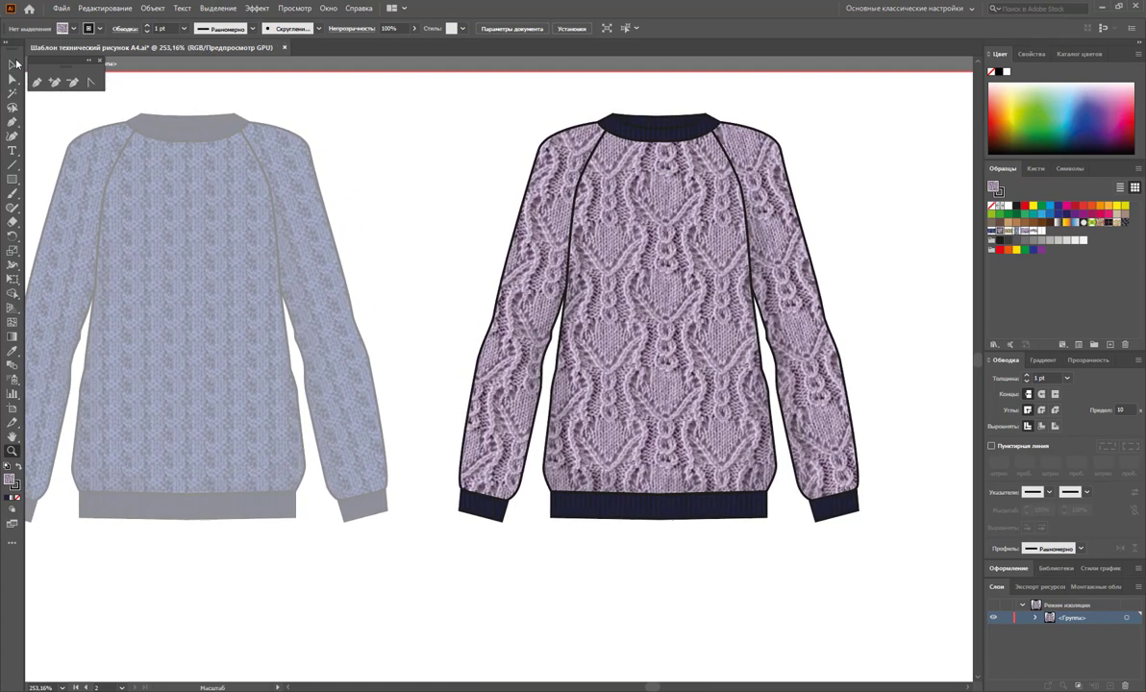
pyautogui.click(13, 63)
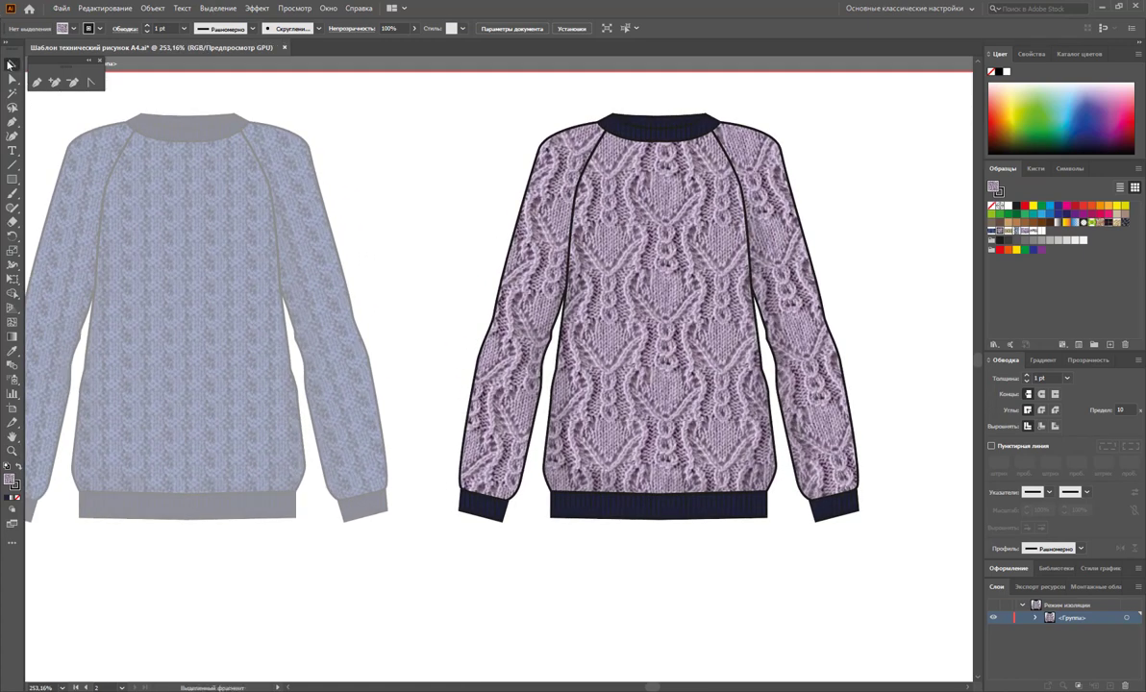
pyautogui.click(685, 479)
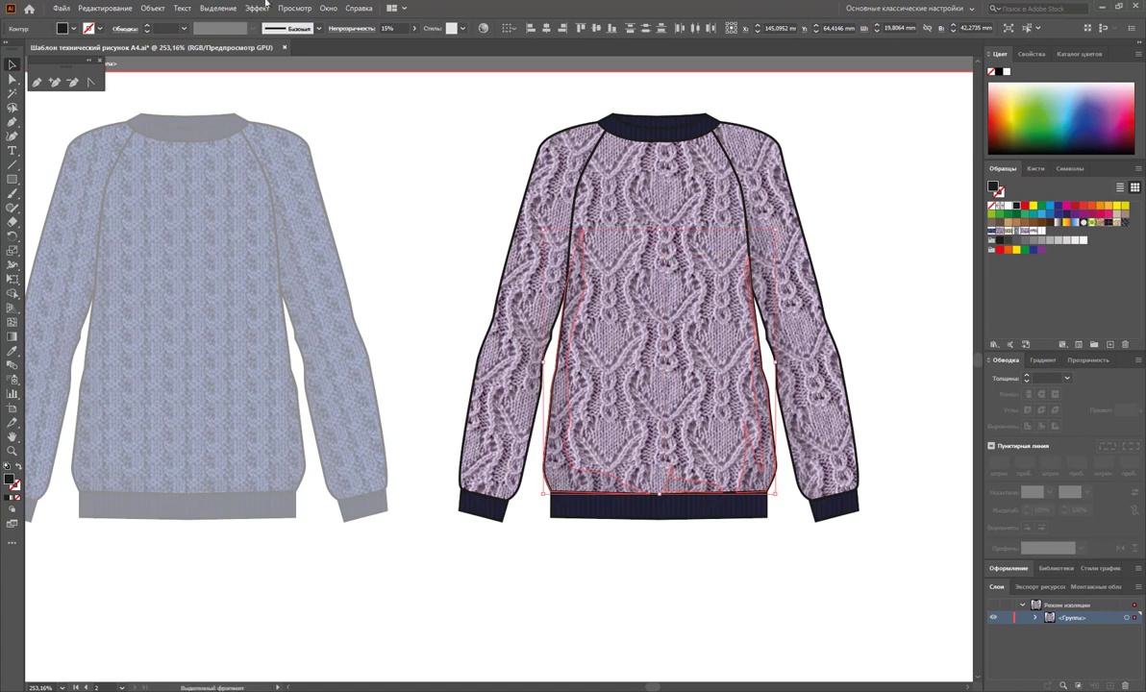
pyautogui.click(415, 28)
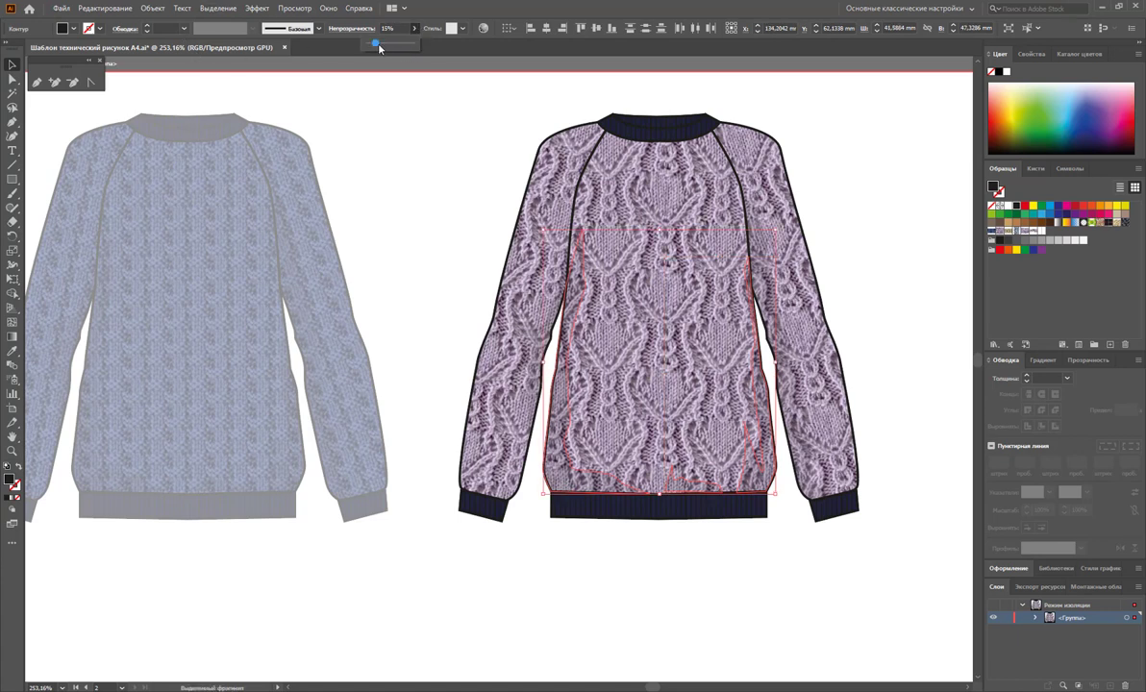
pyautogui.moveTo(380, 48); pyautogui.dragTo(383, 46)
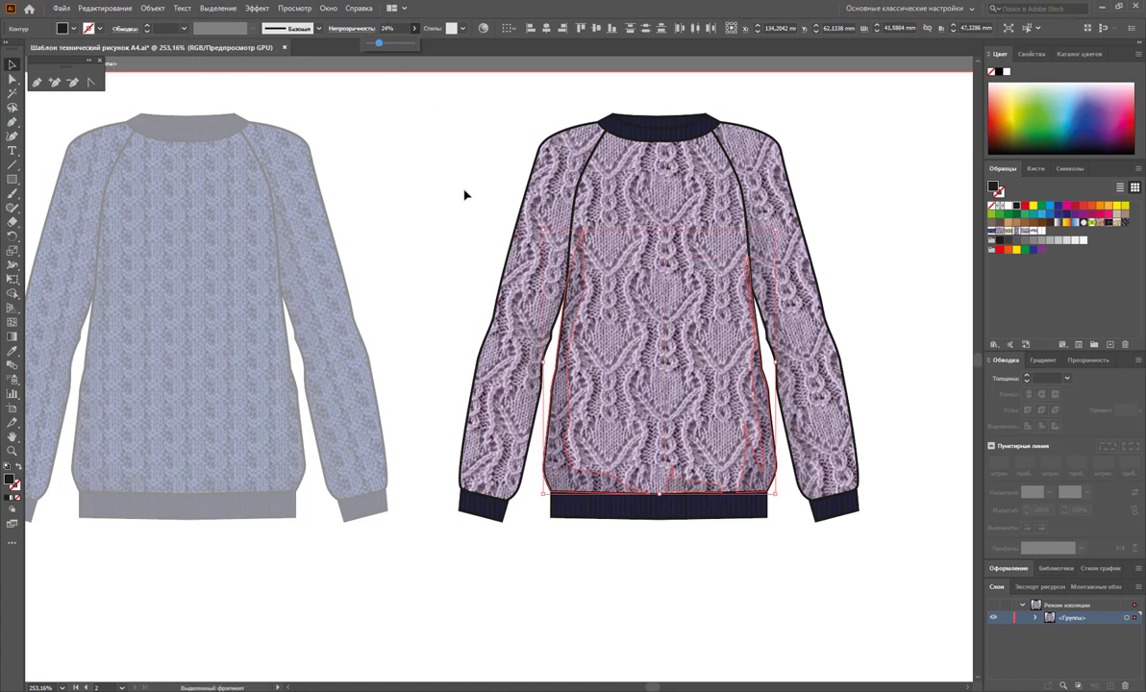
# Raise the sleeve shading opacity to 25% and exit the sweater group
pyautogui.click(523, 292)
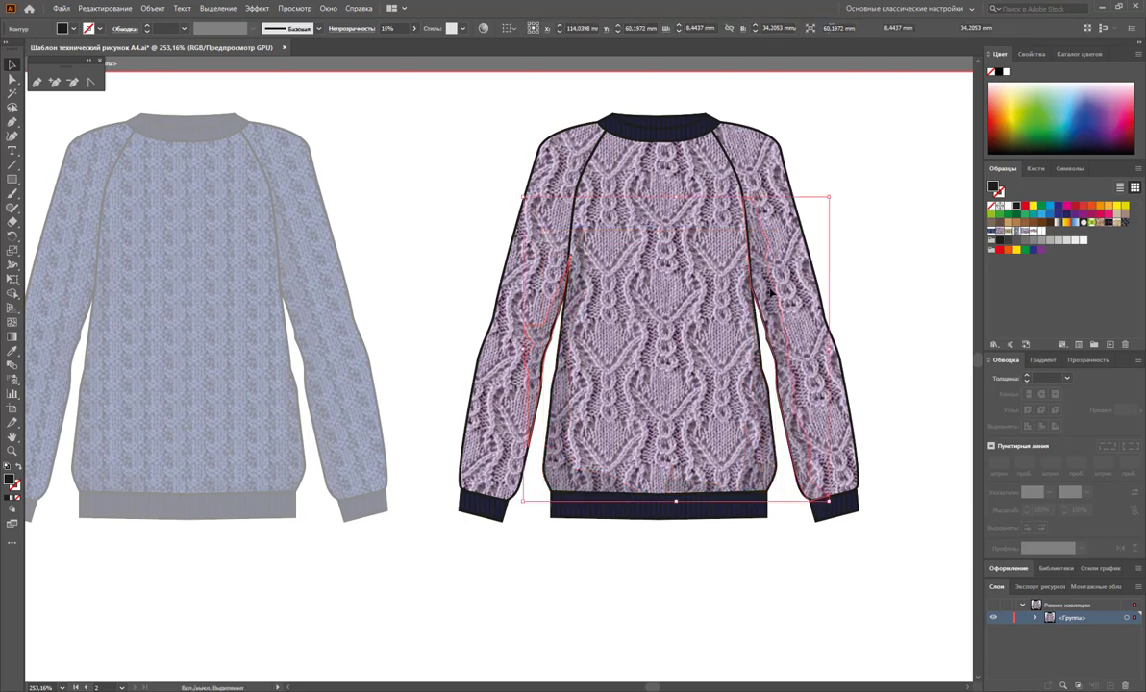
pyautogui.click(414, 27)
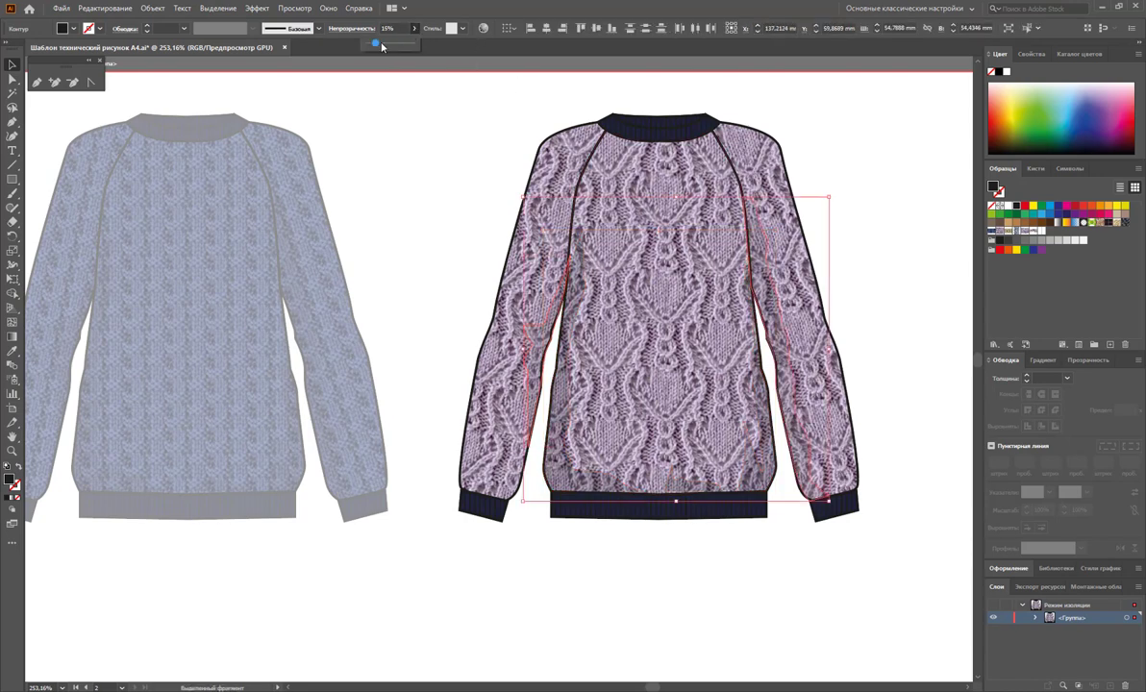
pyautogui.click(382, 46)
pyautogui.click(406, 141)
pyautogui.doubleClick(433, 148)
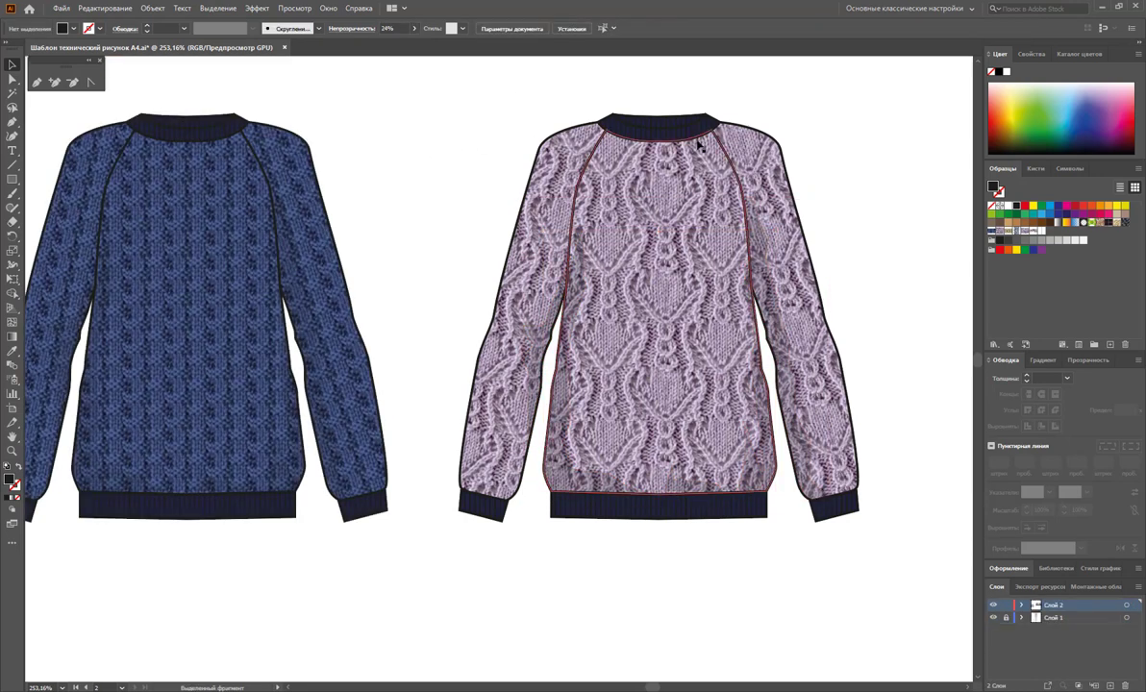
# Select the lilac sweater's collar, hem rib and cuffs, then the whole sweater group
pyautogui.doubleClick(666, 125)
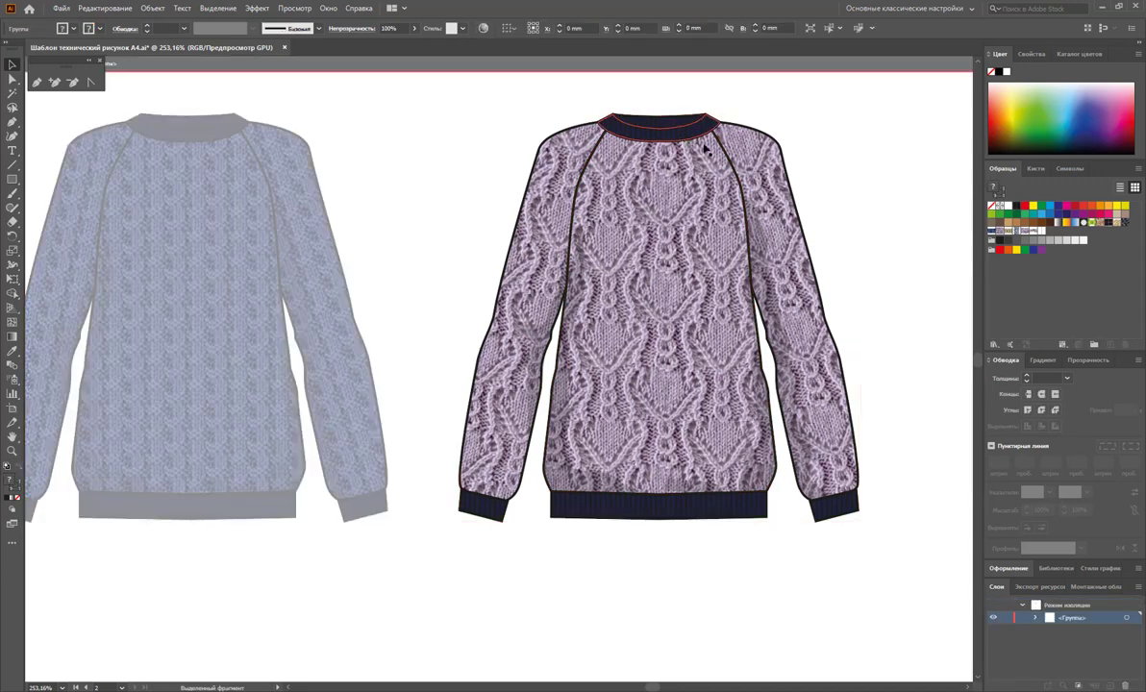
pyautogui.keyDown('shift'); pyautogui.click(613, 501); pyautogui.keyUp('shift')
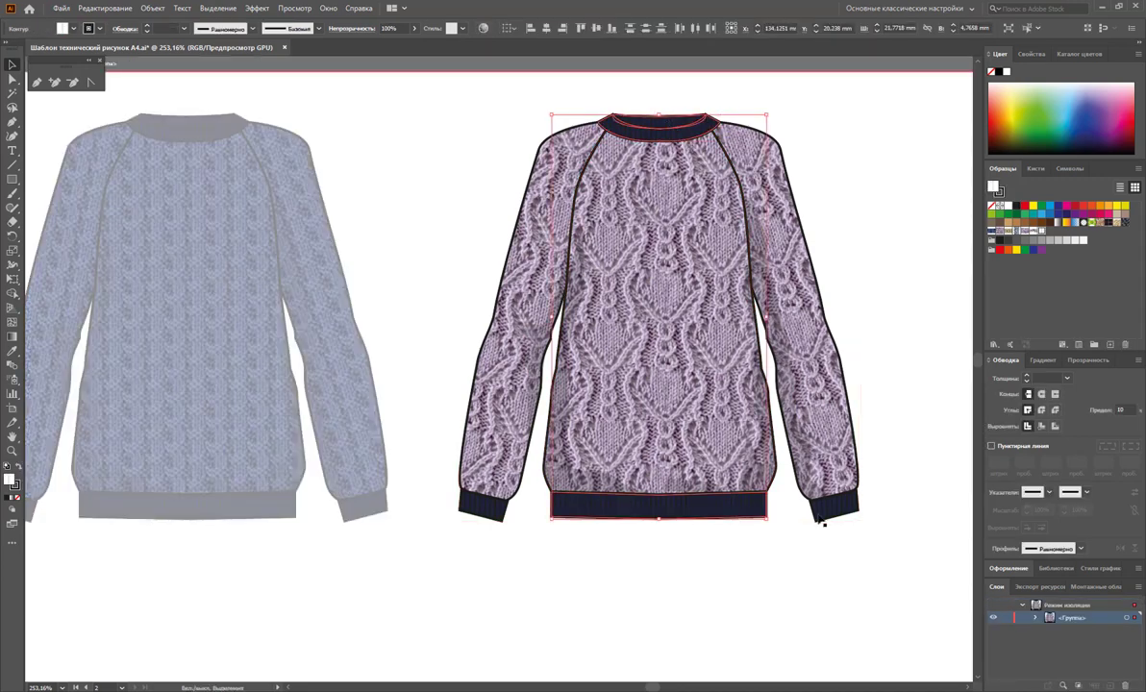
pyautogui.keyDown('shift'); pyautogui.click(833, 505); pyautogui.keyUp('shift')
pyautogui.keyDown('shift'); pyautogui.click(494, 510); pyautogui.keyUp('shift')
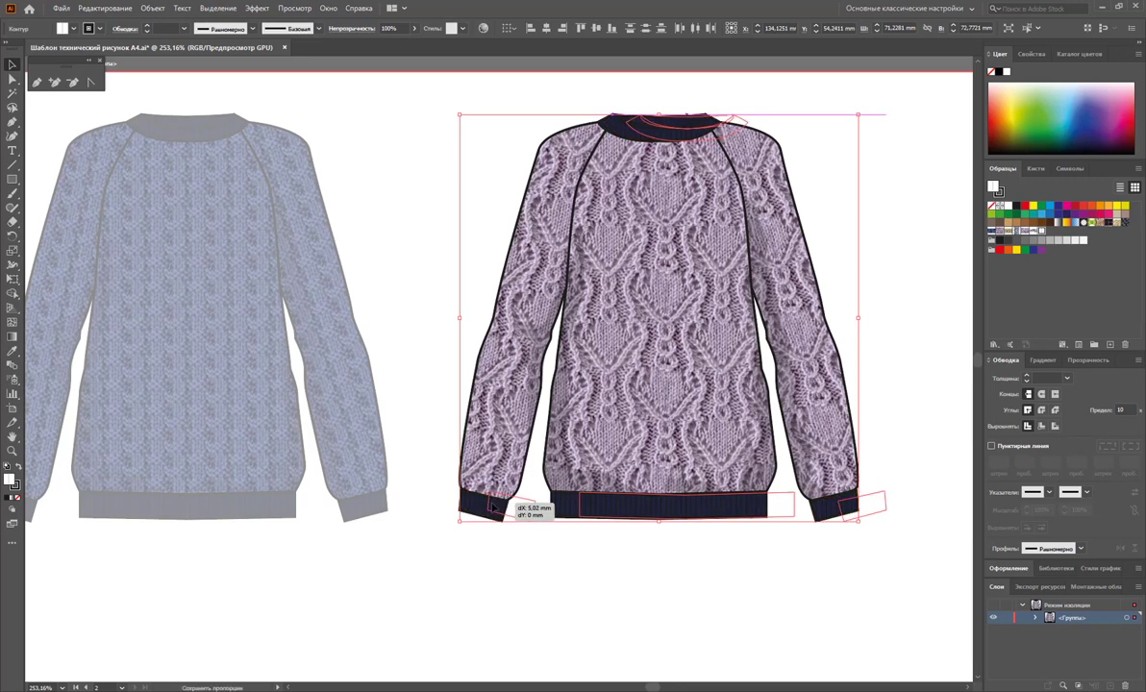
pyautogui.press('a')
pyautogui.click(592, 577)
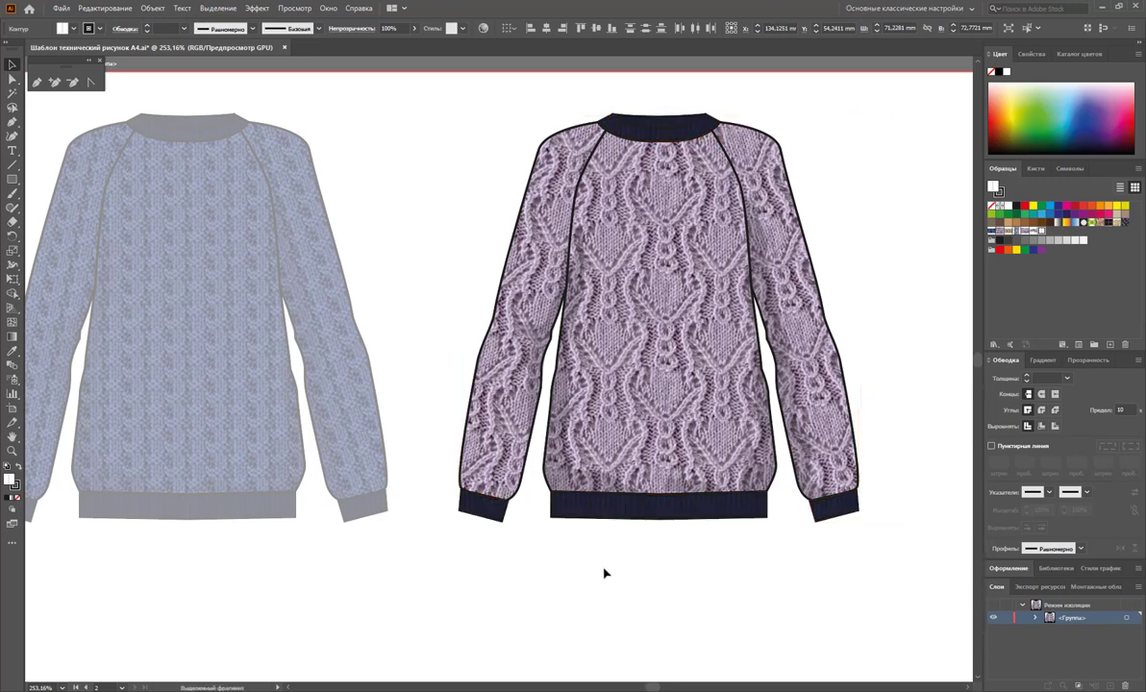
pyautogui.doubleClick(670, 620)
# Shift the navy trim colour to a light lilac using Recolor Artwork's hue and brightness
pyautogui.click(483, 27)
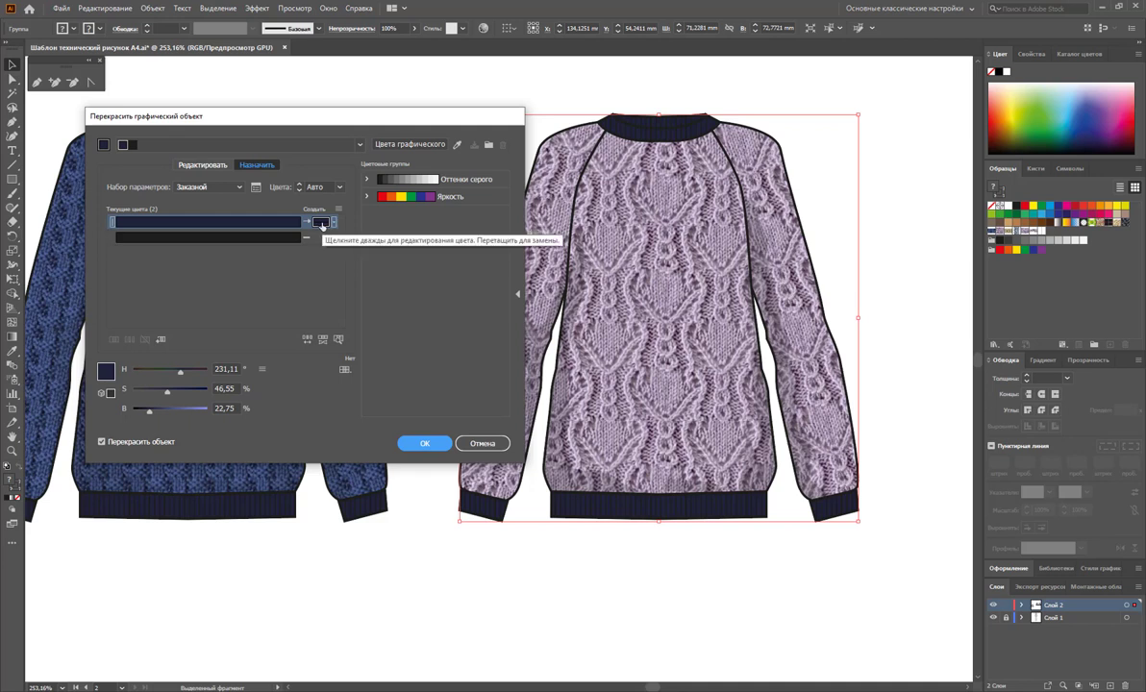
pyautogui.moveTo(180, 372); pyautogui.dragTo(189, 376)
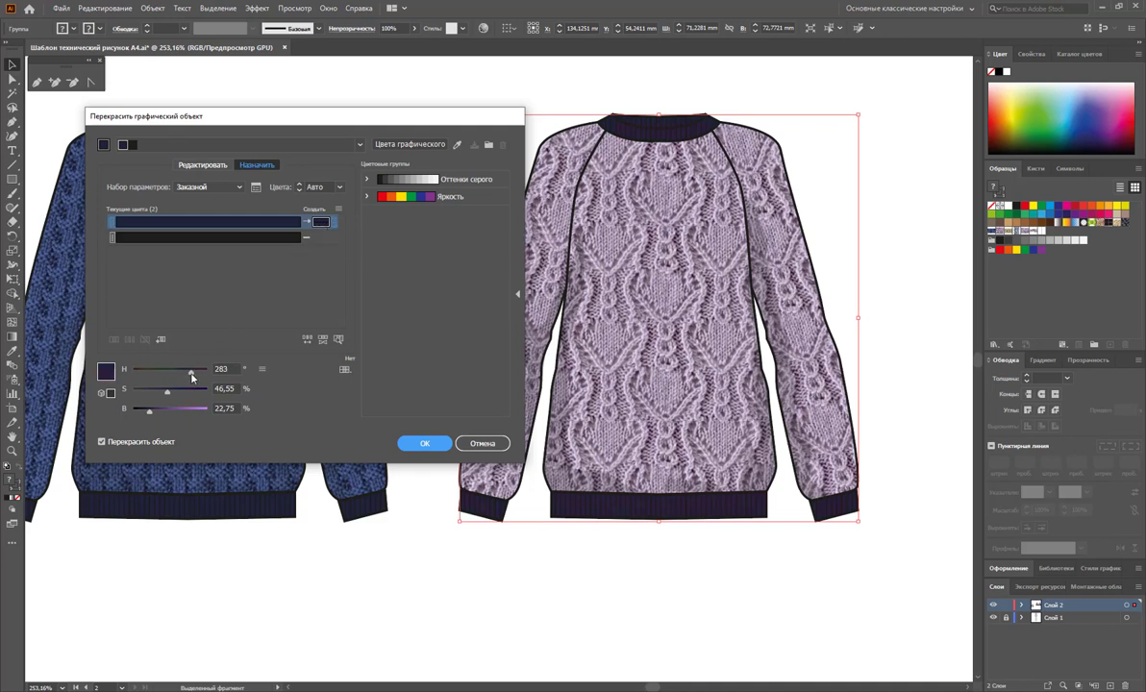
pyautogui.moveTo(163, 418)
pyautogui.mouseDown()
pyautogui.moveTo(200, 420)
pyautogui.moveTo(142, 395)
pyautogui.mouseUp()
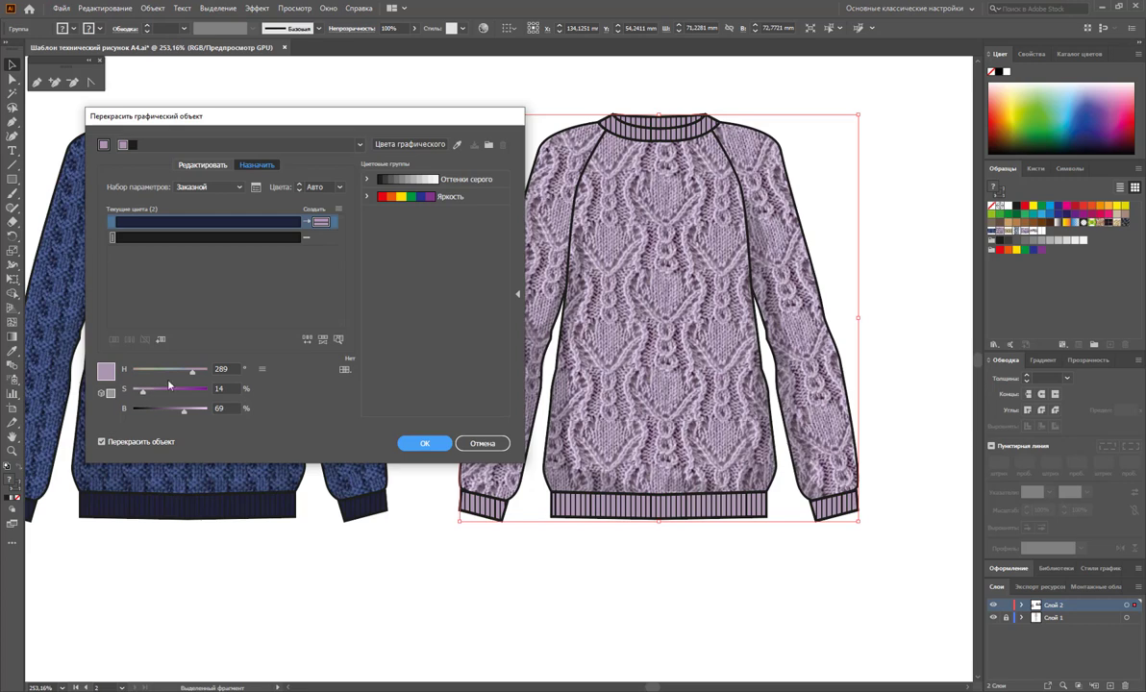
pyautogui.click(424, 443)
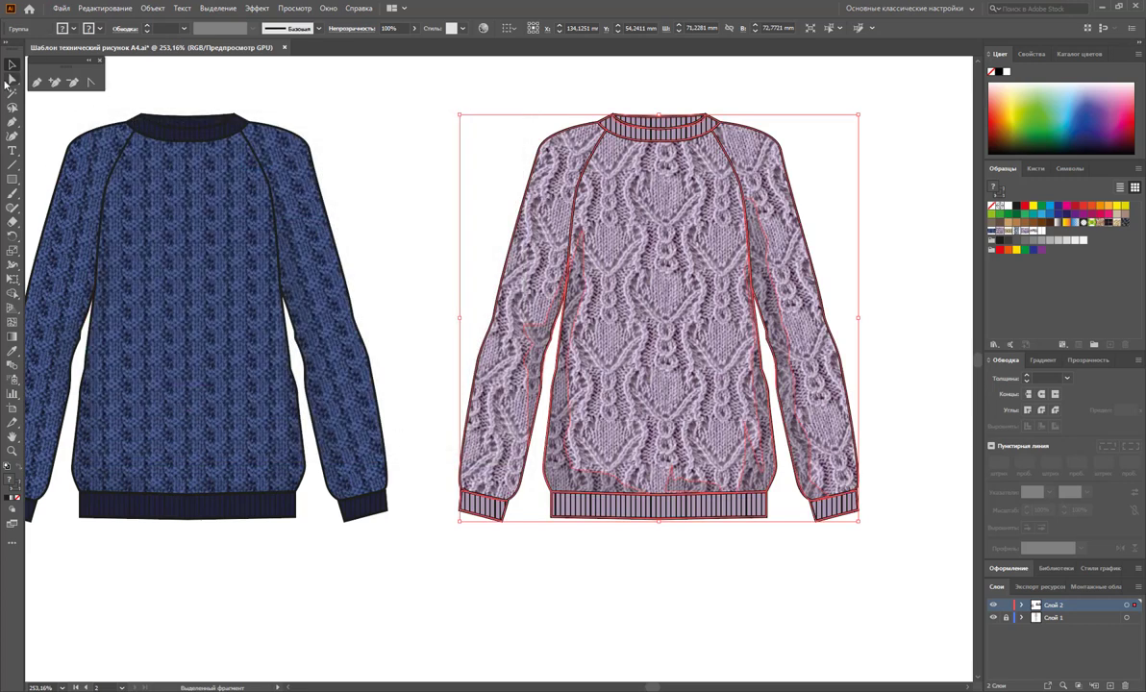
pyautogui.click(395, 105)
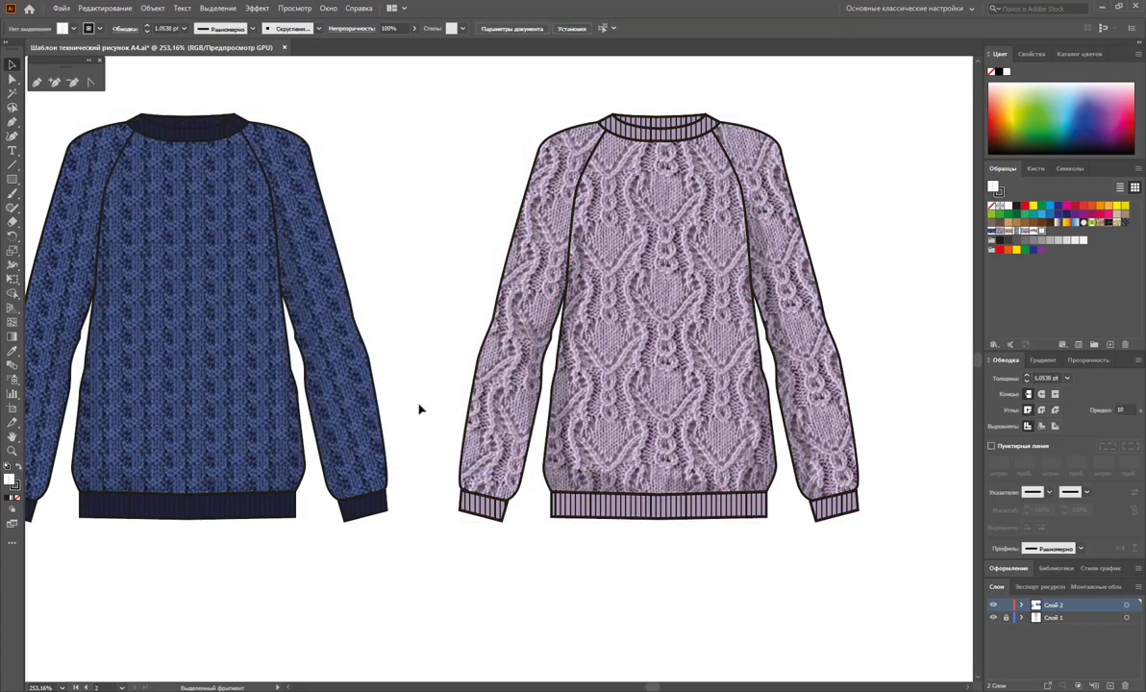
# Zoom out and copy the lilac sweater to its right as a third sweater
pyautogui.press('z')
pyautogui.keyDown('alt'); pyautogui.click(331, 352); pyautogui.keyUp('alt')
pyautogui.keyDown('alt'); pyautogui.click(644, 412); pyautogui.keyUp('alt')
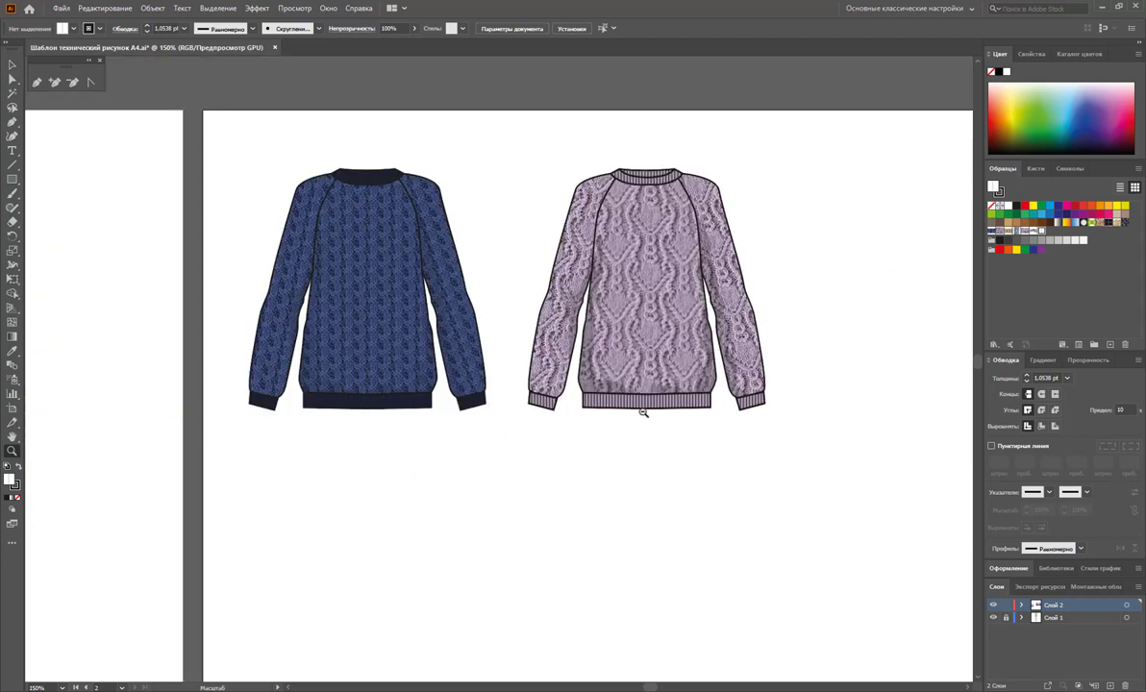
pyautogui.keyDown('alt'); pyautogui.click(644, 411); pyautogui.keyUp('alt')
pyautogui.press('v')
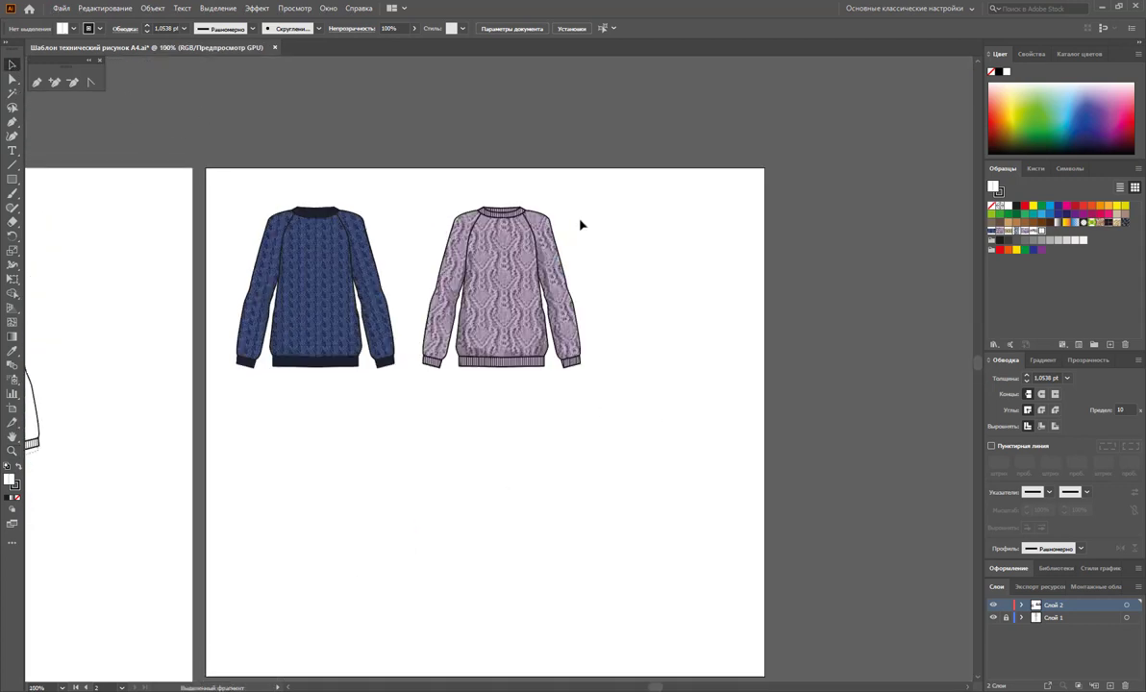
pyautogui.moveTo(573, 173); pyautogui.dragTo(437, 377)
pyautogui.moveTo(469, 334); pyautogui.dragTo(663, 334)
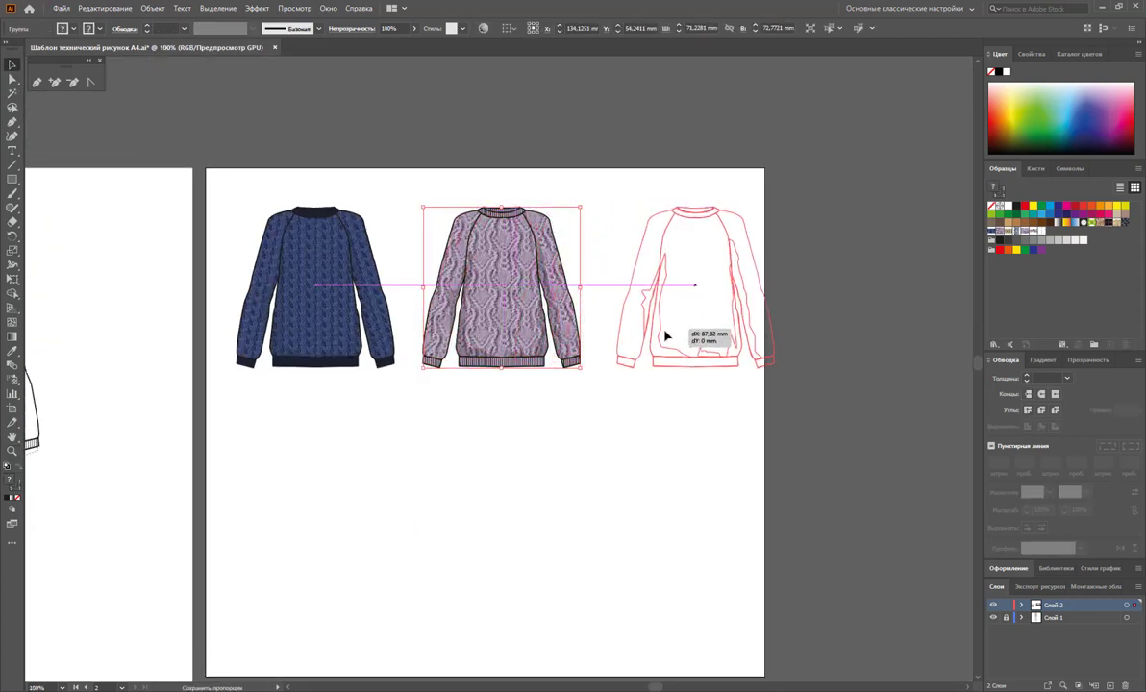
# Widen the second artboard to about 287.78 mm so all three sweaters fit
pyautogui.click(572, 510)
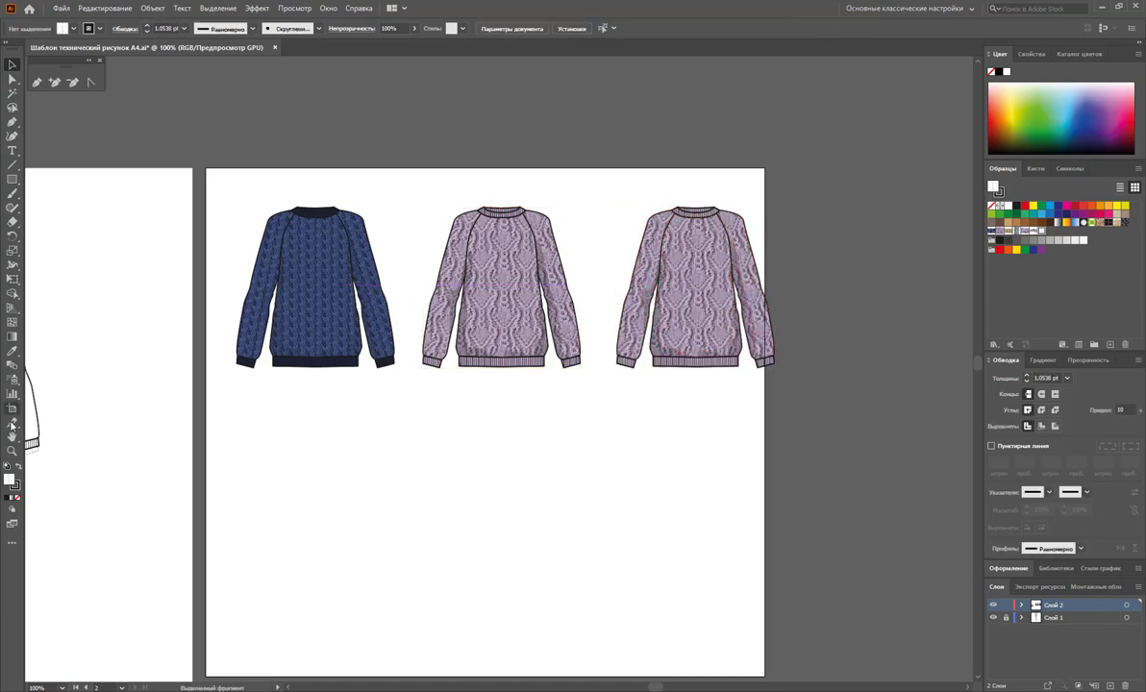
pyautogui.click(12, 407)
pyautogui.moveTo(764, 423); pyautogui.dragTo(796, 424)
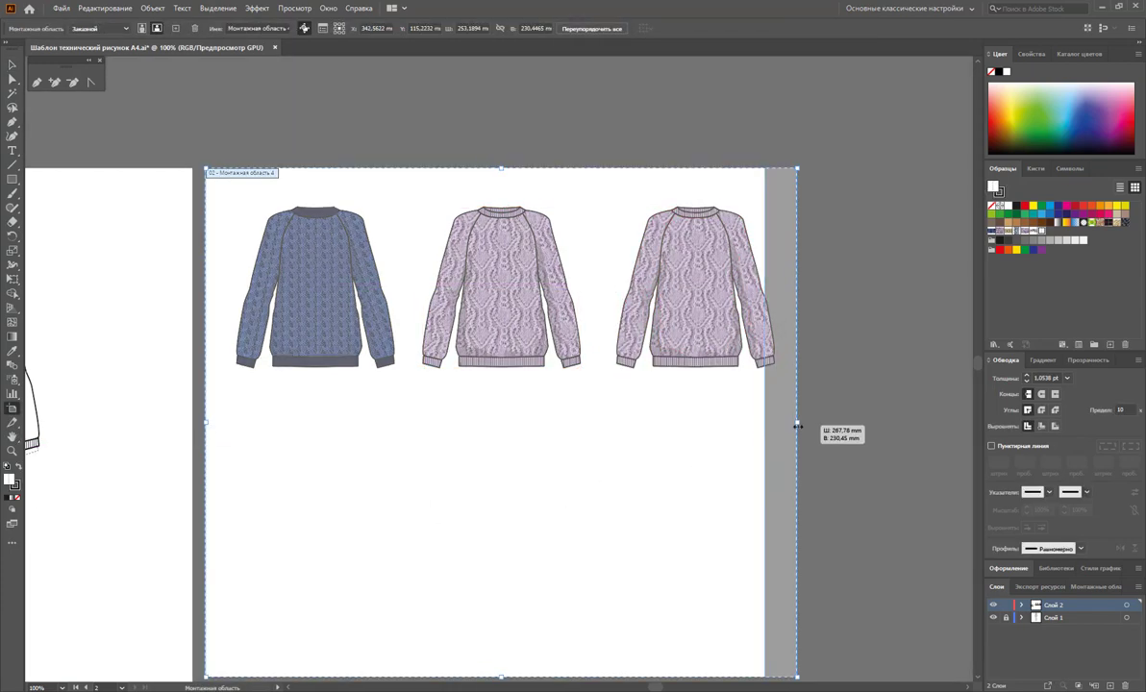
# Fill the third sweater's body and sleeves with the olive-green knit pattern swatch
pyautogui.press('v')
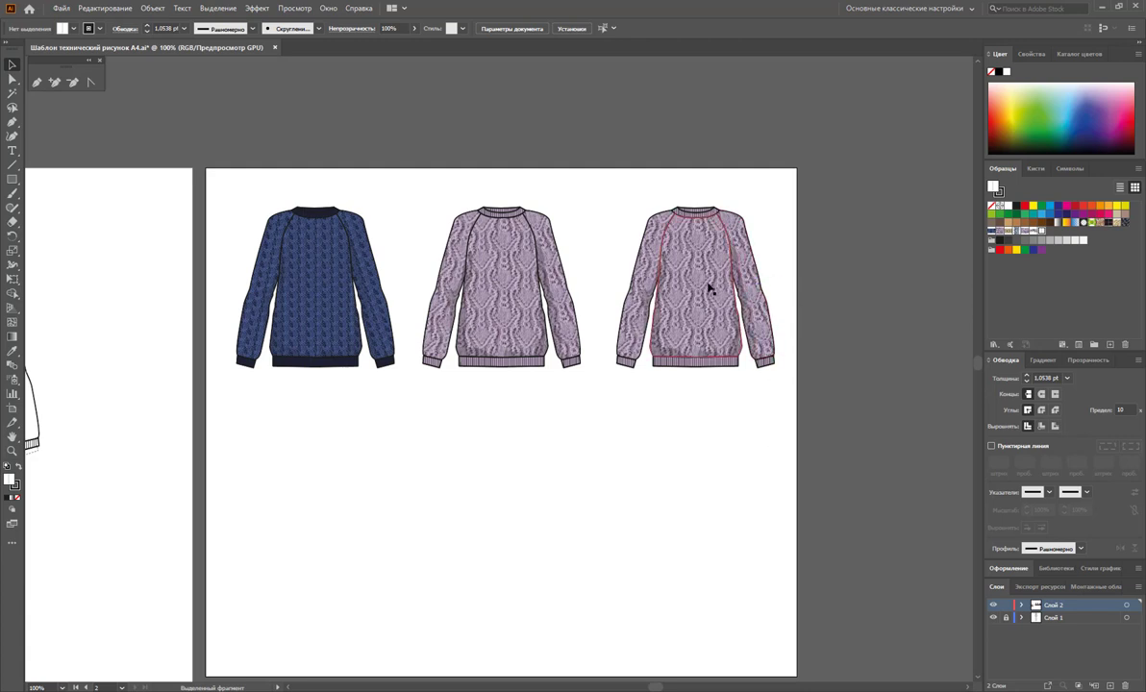
pyautogui.click(707, 284)
pyautogui.doubleClick(695, 280)
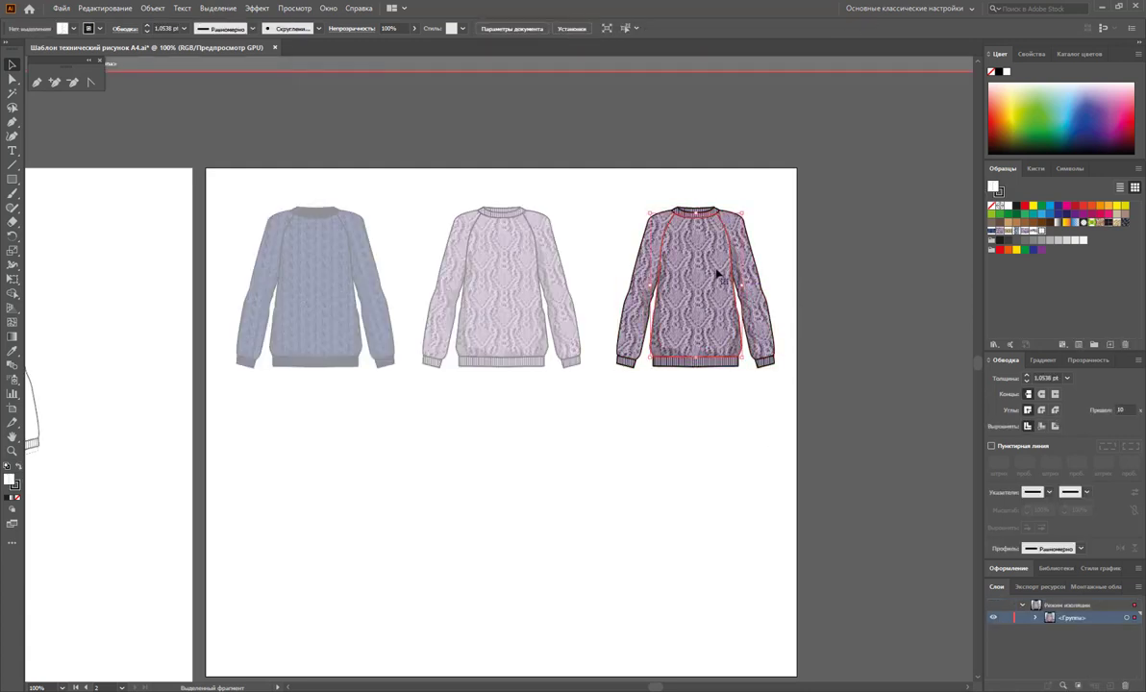
pyautogui.click(734, 243)
pyautogui.click(647, 250)
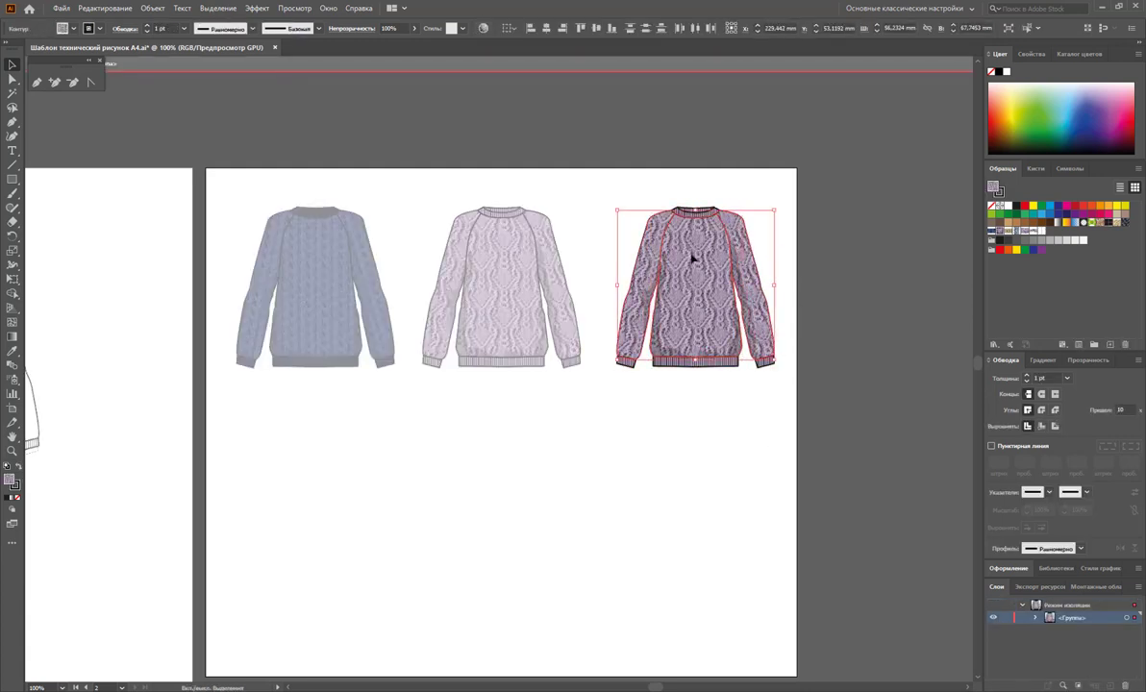
pyautogui.click(1007, 236)
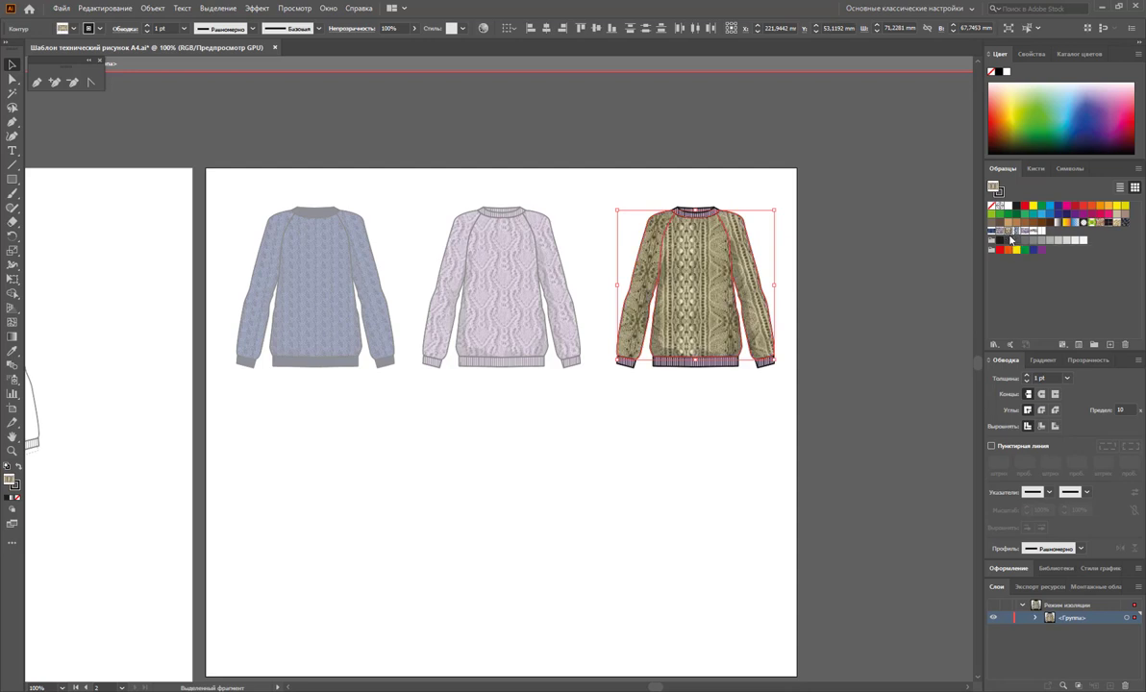
# Scale the knit pattern to 60% uniform with Transform Objects unchecked
pyautogui.doubleClick(12, 248)
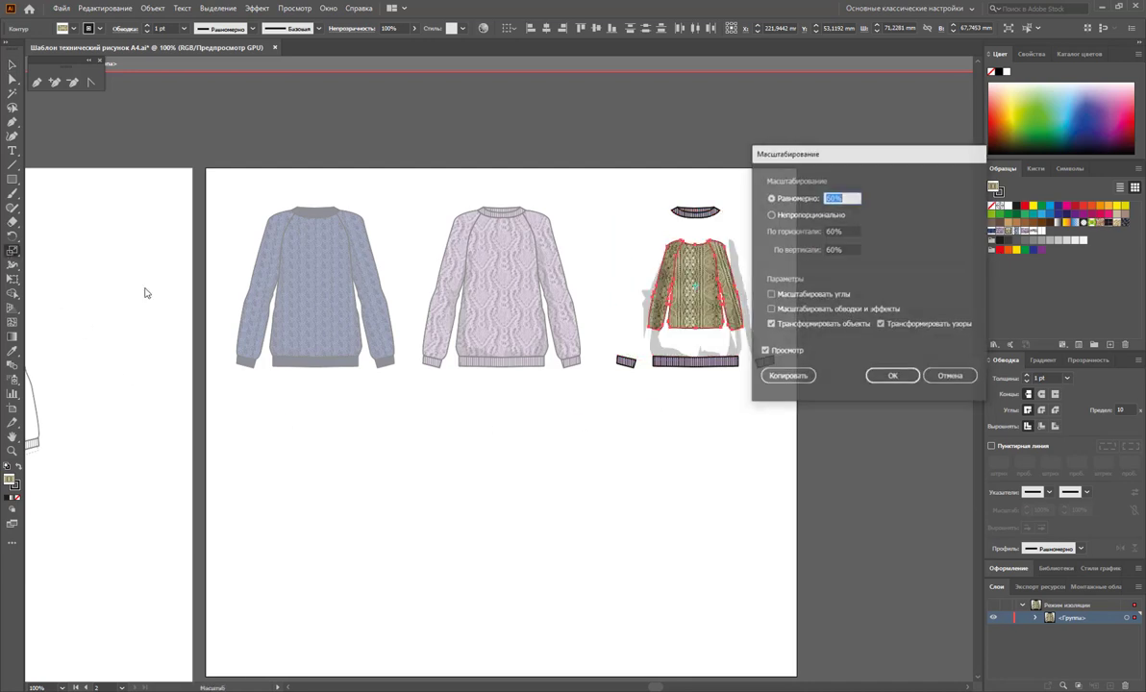
pyautogui.click(770, 325)
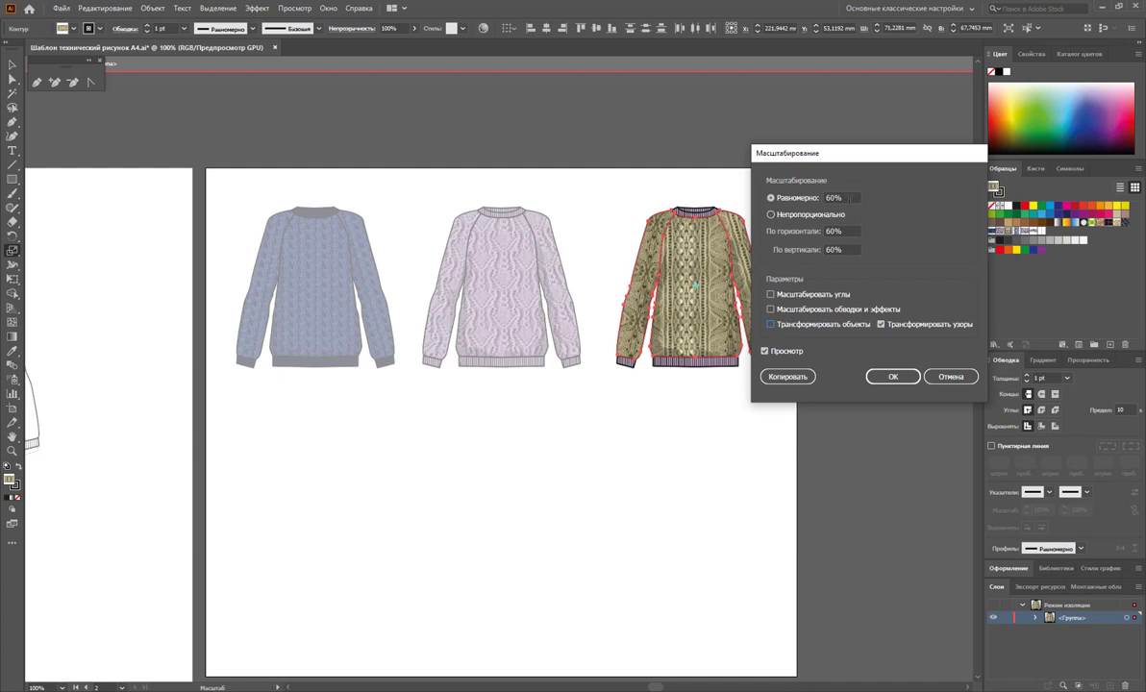
pyautogui.click(892, 376)
pyautogui.doubleClick(12, 252)
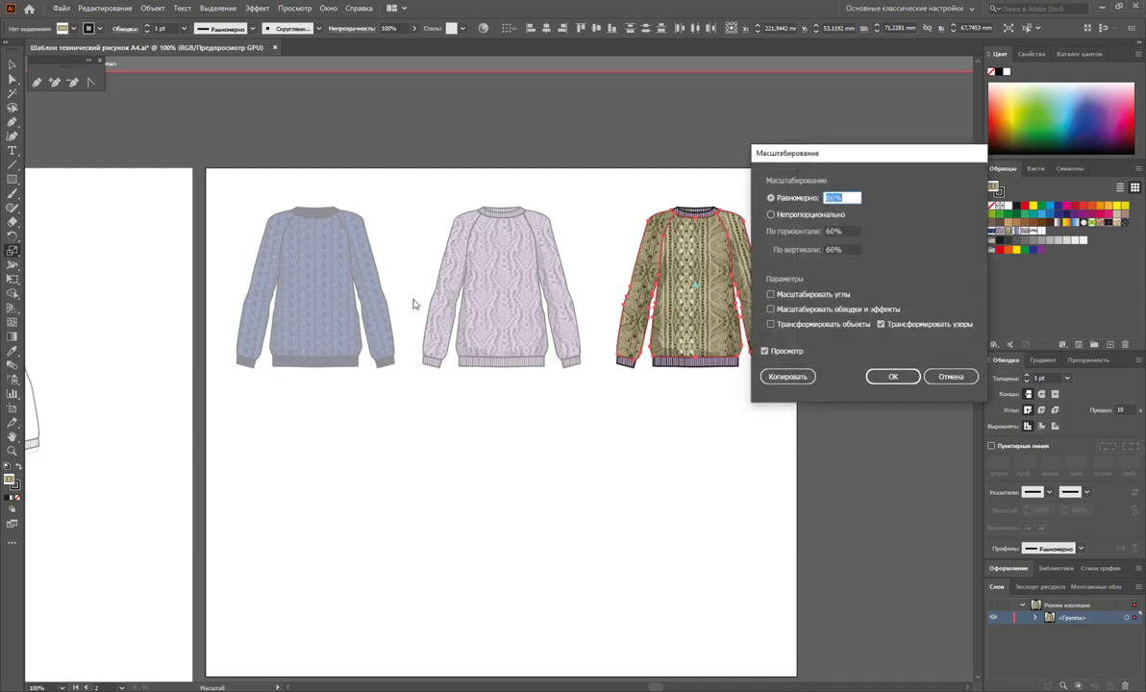
pyautogui.click(893, 376)
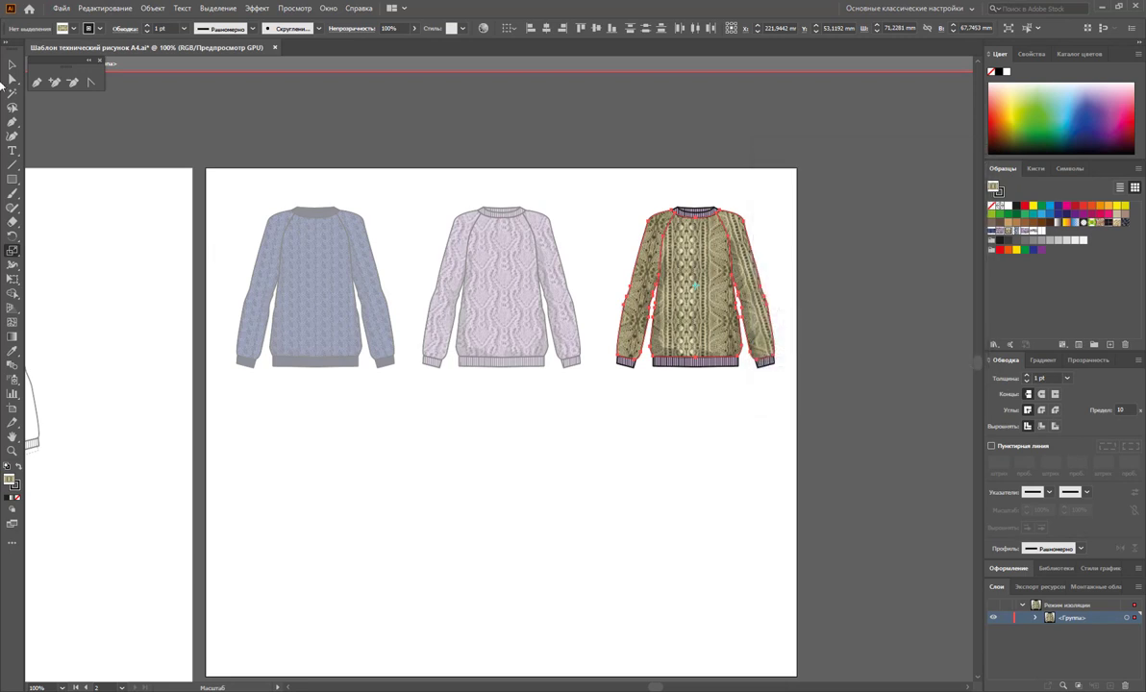
# Select the third sweater, apply the 60% pattern scale, and fill it with the blue-grey cable-knit swatch
pyautogui.press('v')
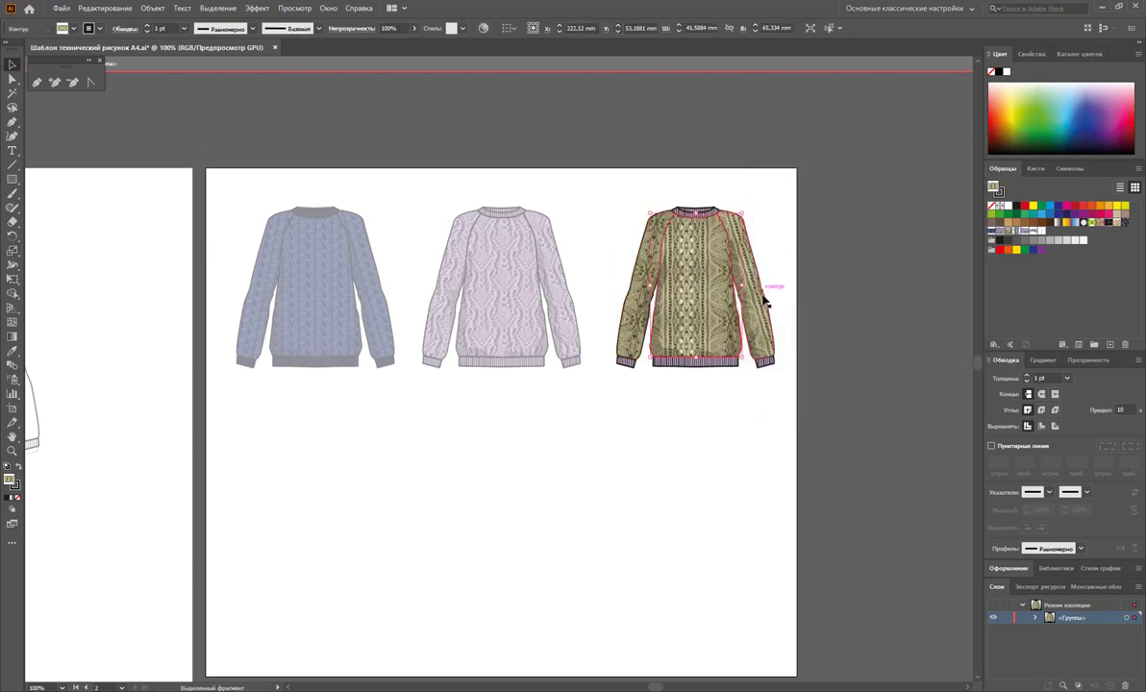
pyautogui.click(761, 296)
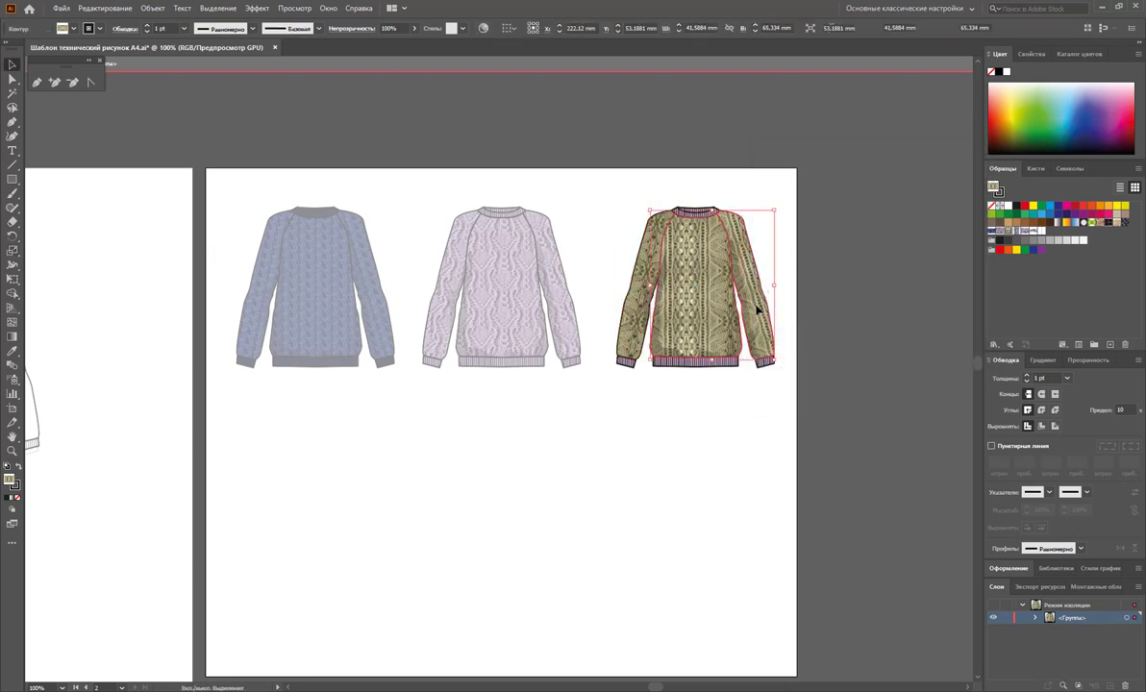
pyautogui.click(12, 251)
pyautogui.doubleClick(12, 251)
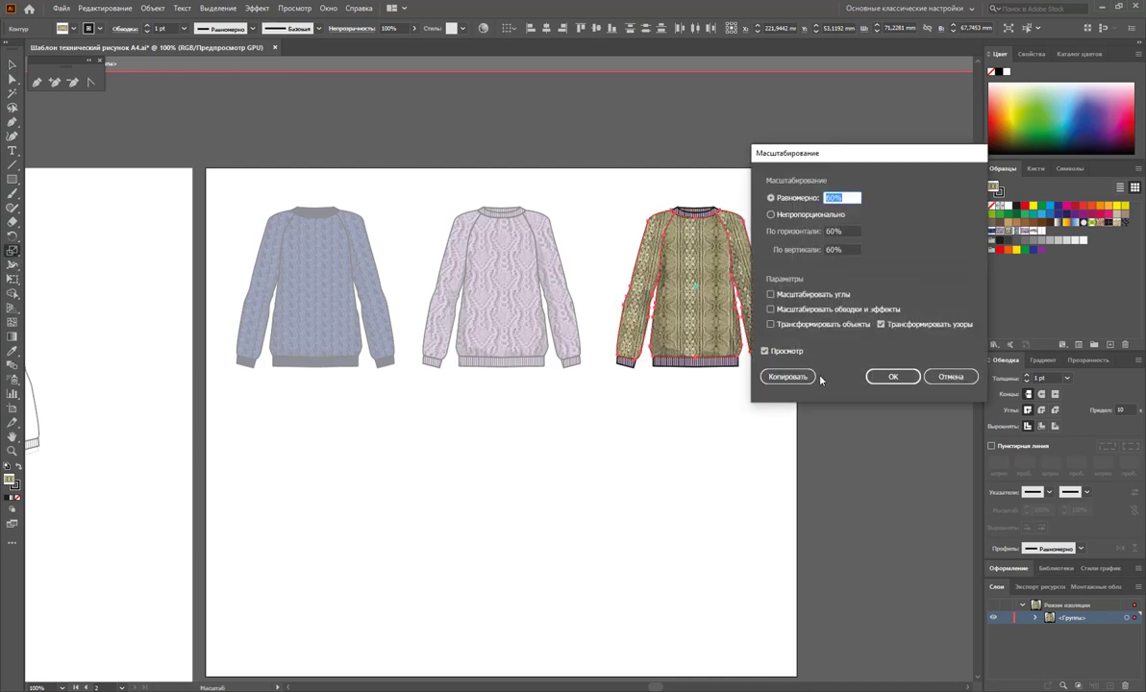
pyautogui.click(892, 376)
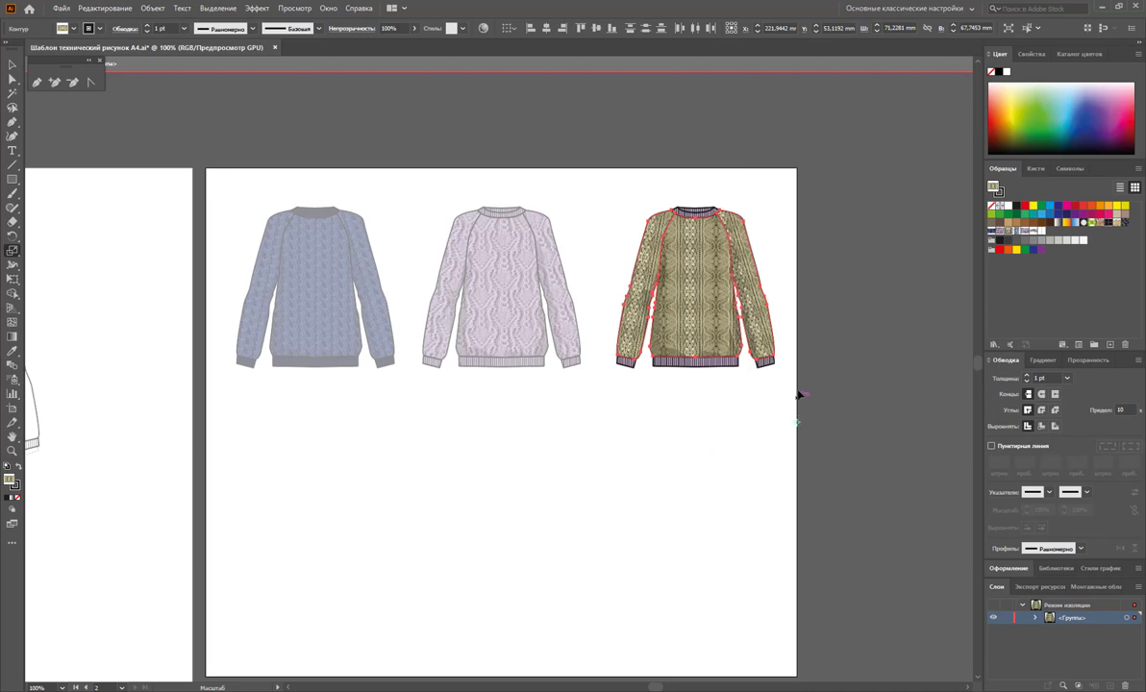
pyautogui.click(1018, 231)
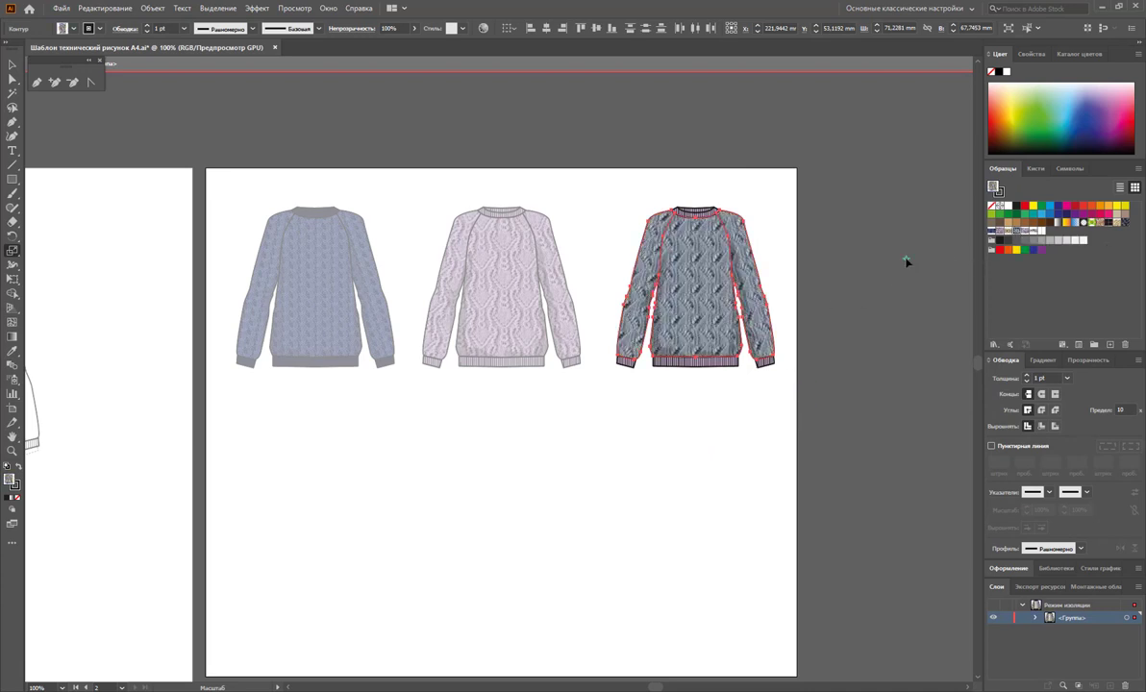
# Exit isolation mode and use Recolor Artwork to shift the third sweater's lilac trim hue toward blue
pyautogui.press('v')
pyautogui.doubleClick(857, 225)
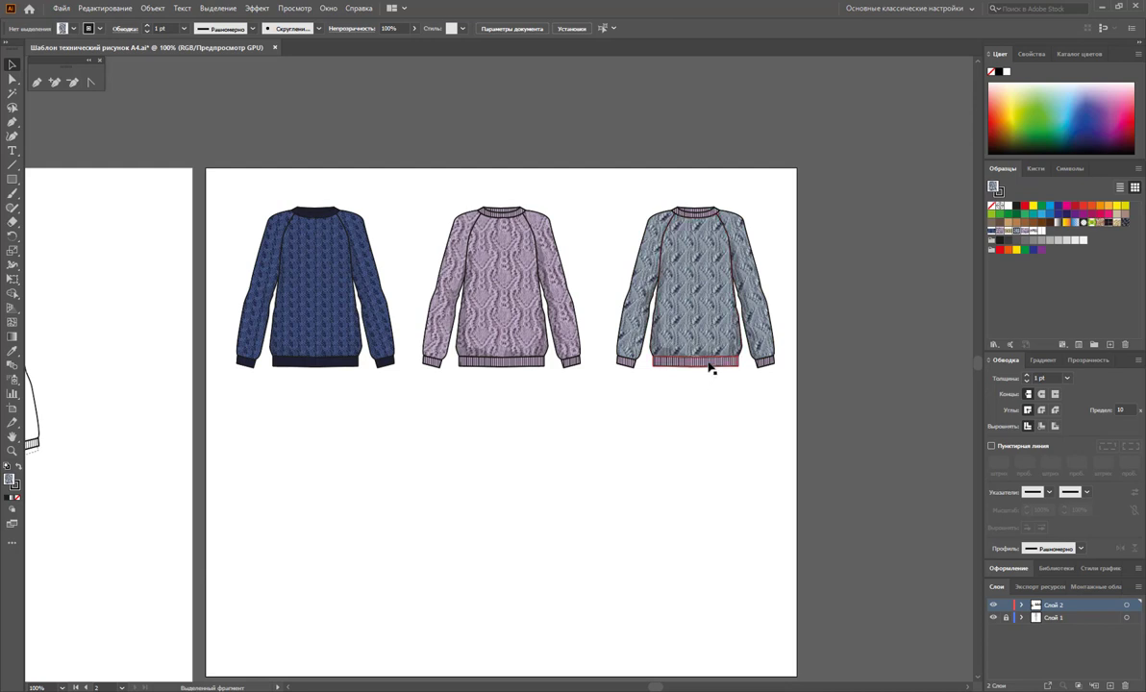
pyautogui.click(709, 364)
pyautogui.click(483, 28)
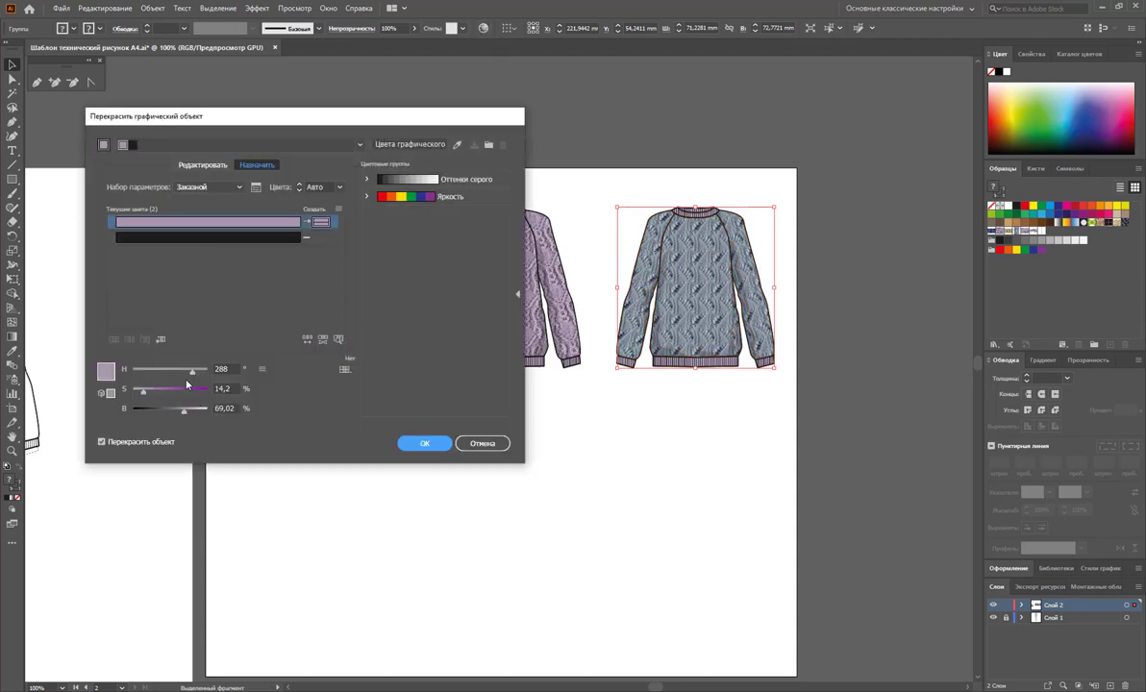
pyautogui.moveTo(183, 374); pyautogui.dragTo(173, 376)
pyautogui.click(407, 446)
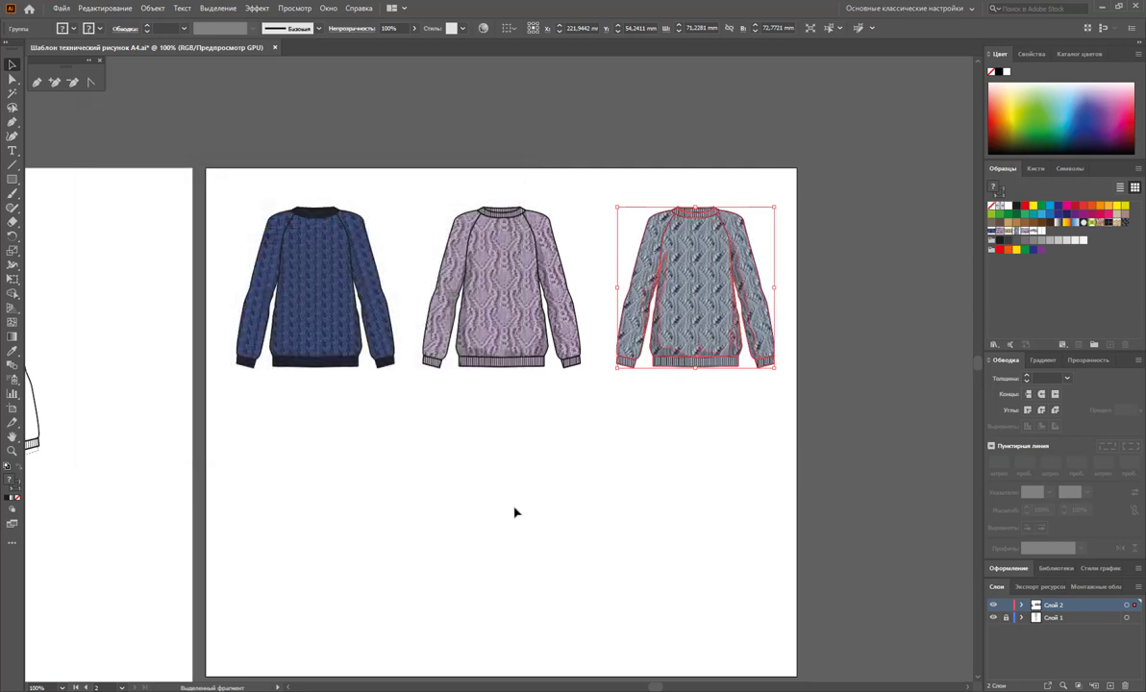
pyautogui.click(514, 511)
pyautogui.click(703, 247)
# Alt-drag a copy of the third sweater to the lower left and fill it with the pink cable-knit pattern
pyautogui.keyDown('alt'); pyautogui.moveTo(703, 248); pyautogui.dragTo(325, 457); pyautogui.keyUp('alt')
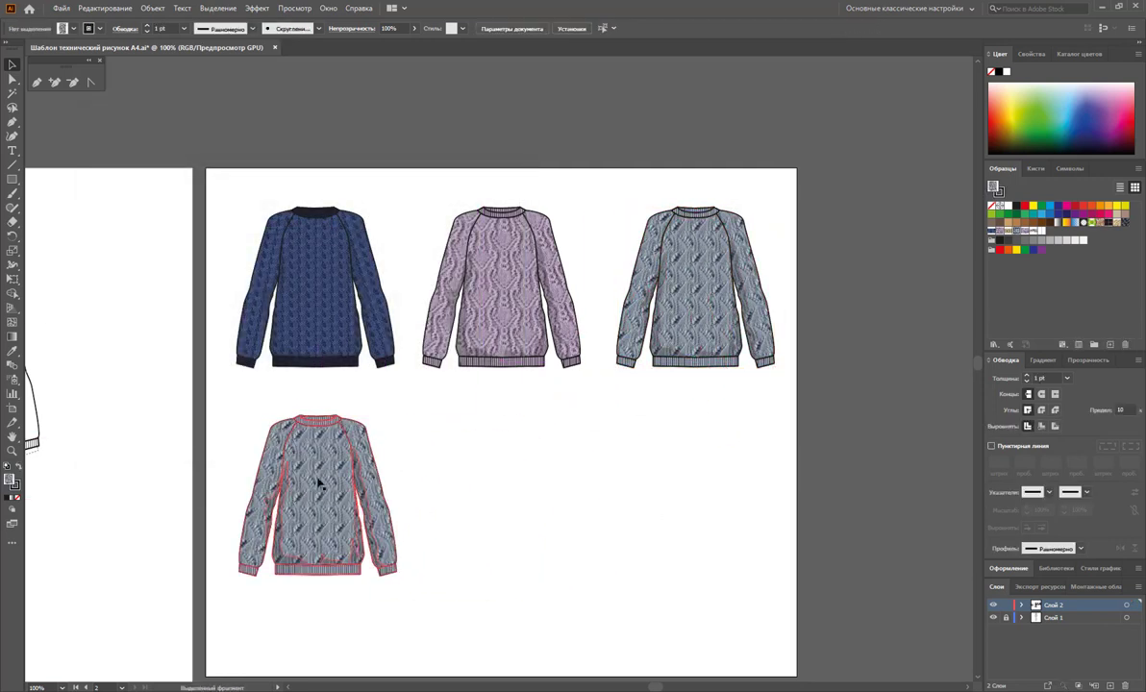
pyautogui.doubleClick(320, 479)
pyautogui.hotkey('ctrl', 'a')
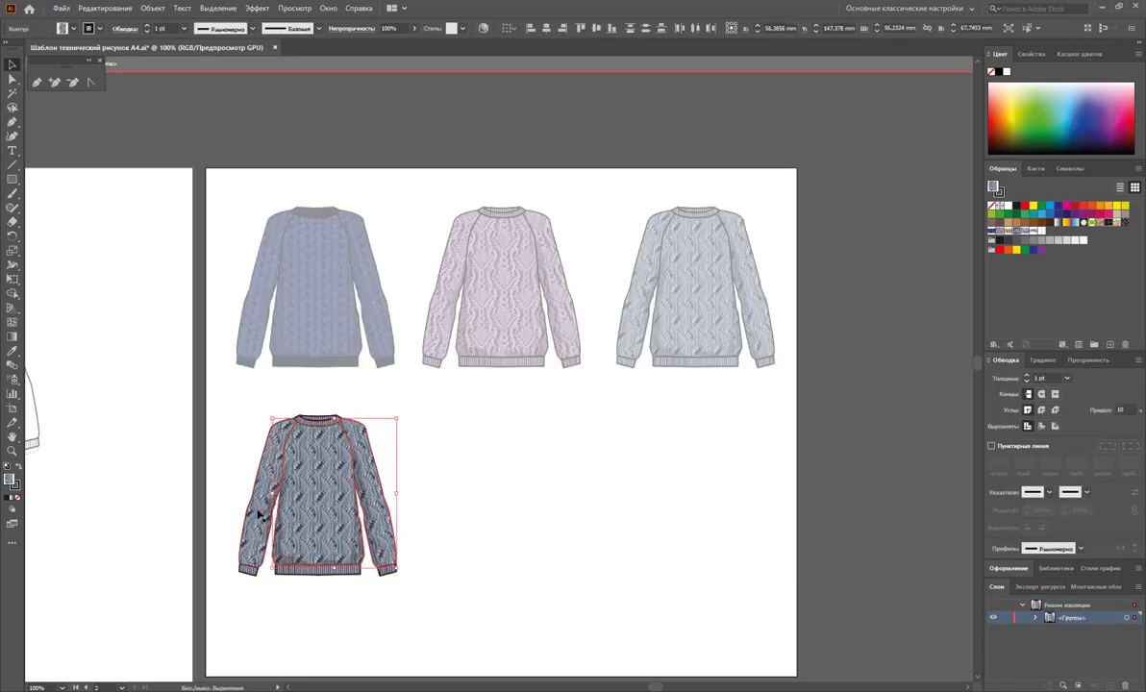
pyautogui.click(1027, 232)
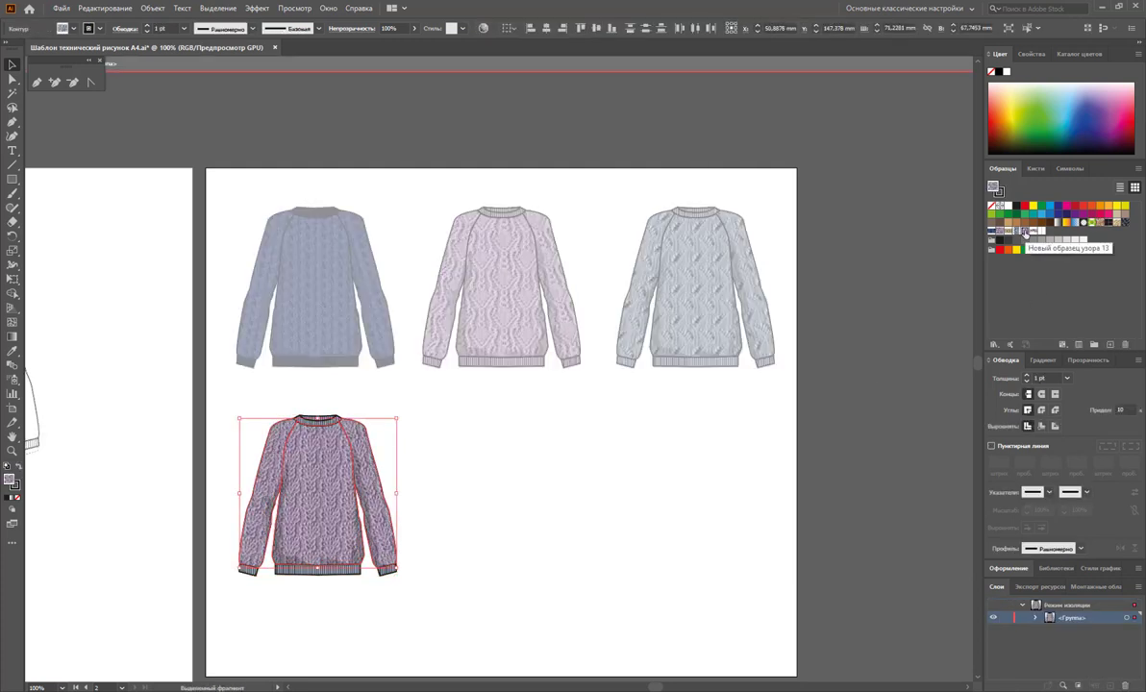
pyautogui.doubleClick(654, 505)
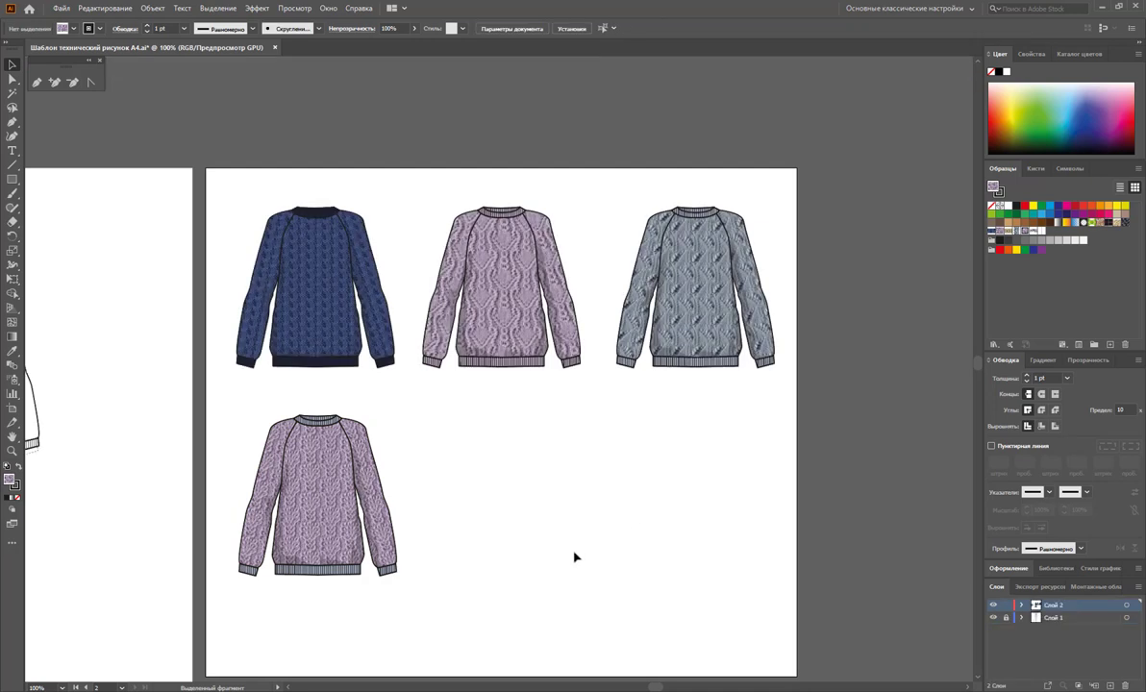
# Delete the unwanted bottom-left copy and place two pink sweater copies in the lower row
pyautogui.moveTo(497, 627)
pyautogui.mouseDown()
pyautogui.moveTo(228, 453)
pyautogui.moveTo(264, 441)
pyautogui.mouseUp()
pyautogui.press('Delete')
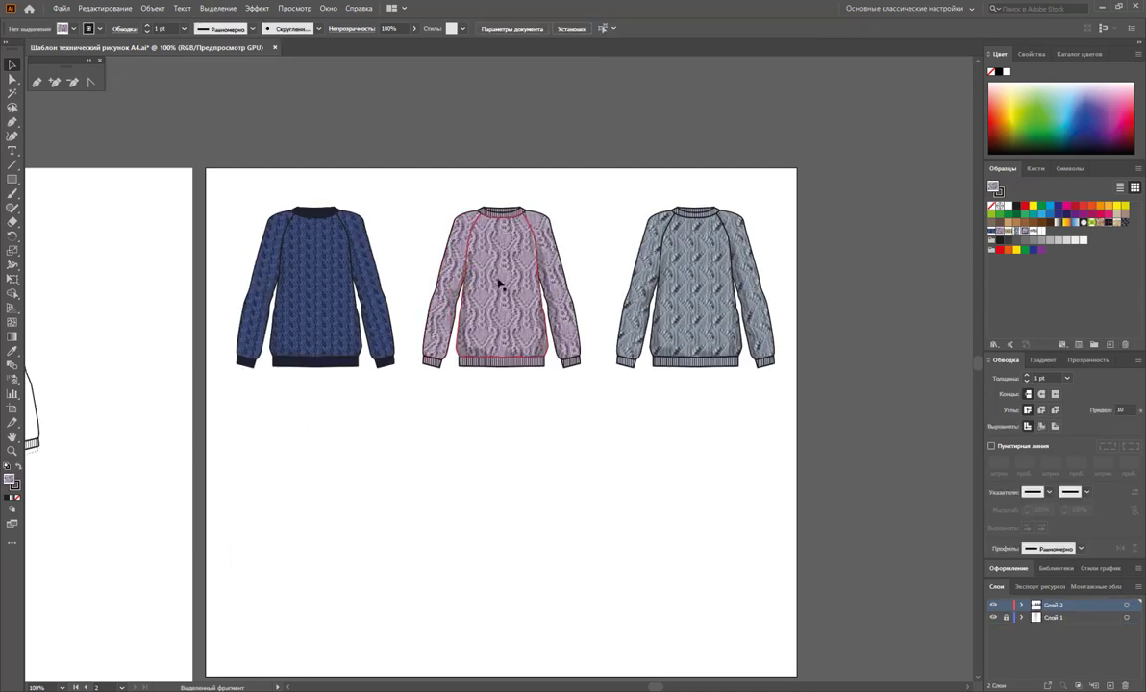
pyautogui.moveTo(540, 263); pyautogui.dragTo(535, 484)
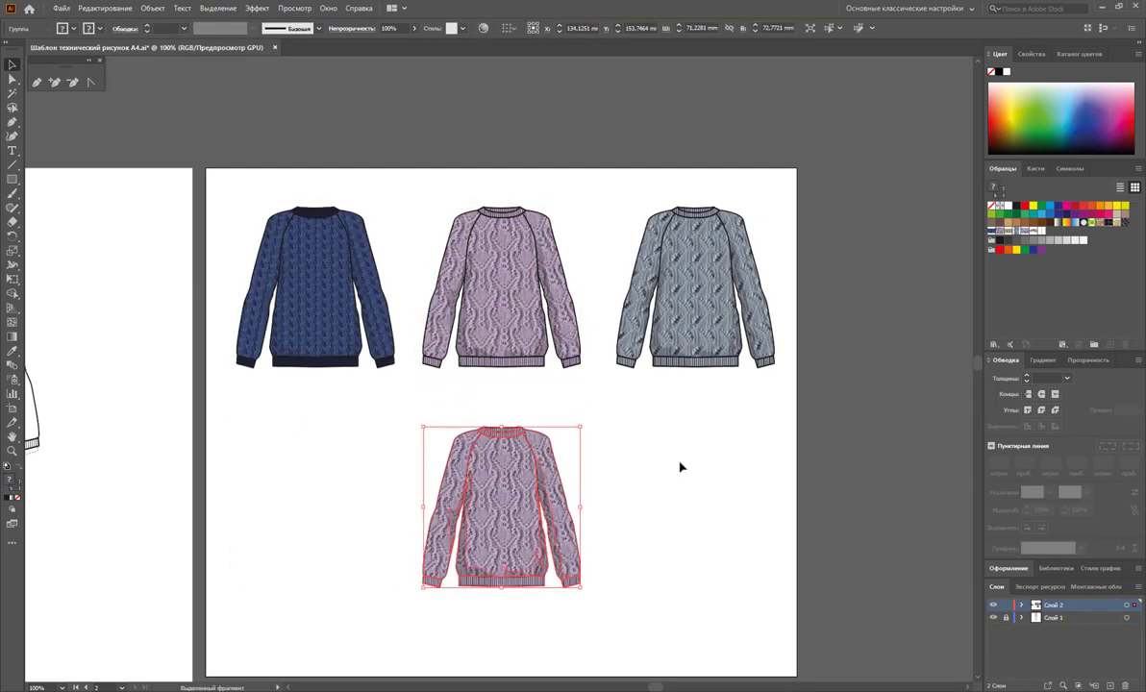
pyautogui.click(681, 468)
pyautogui.doubleClick(496, 493)
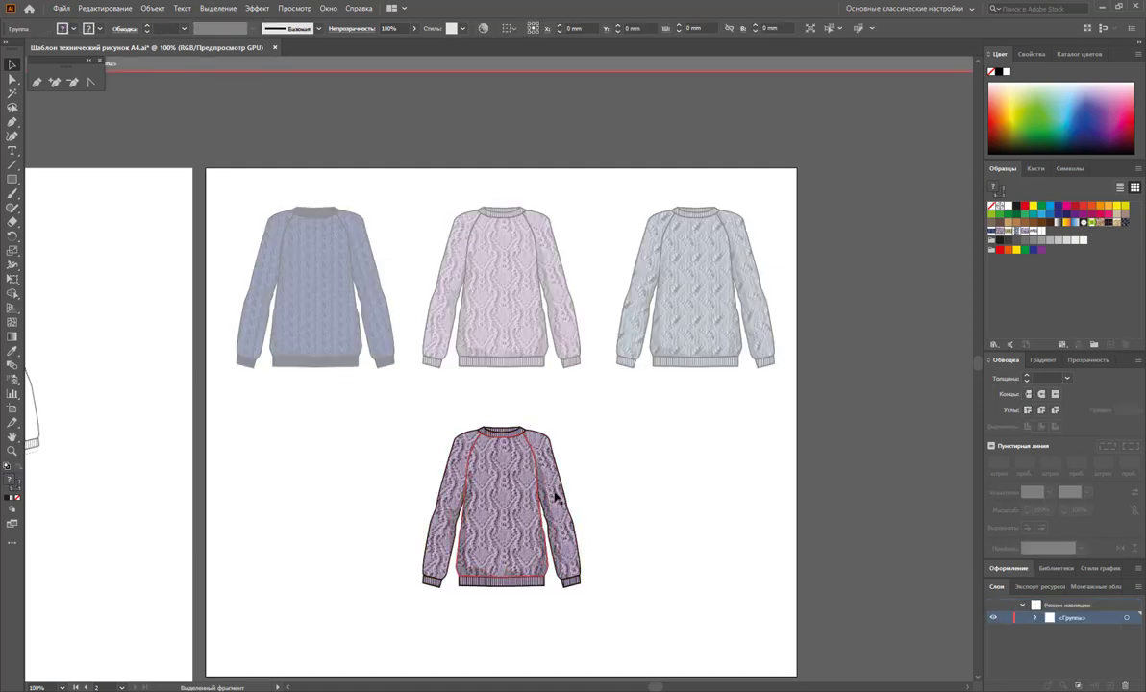
pyautogui.click(441, 520)
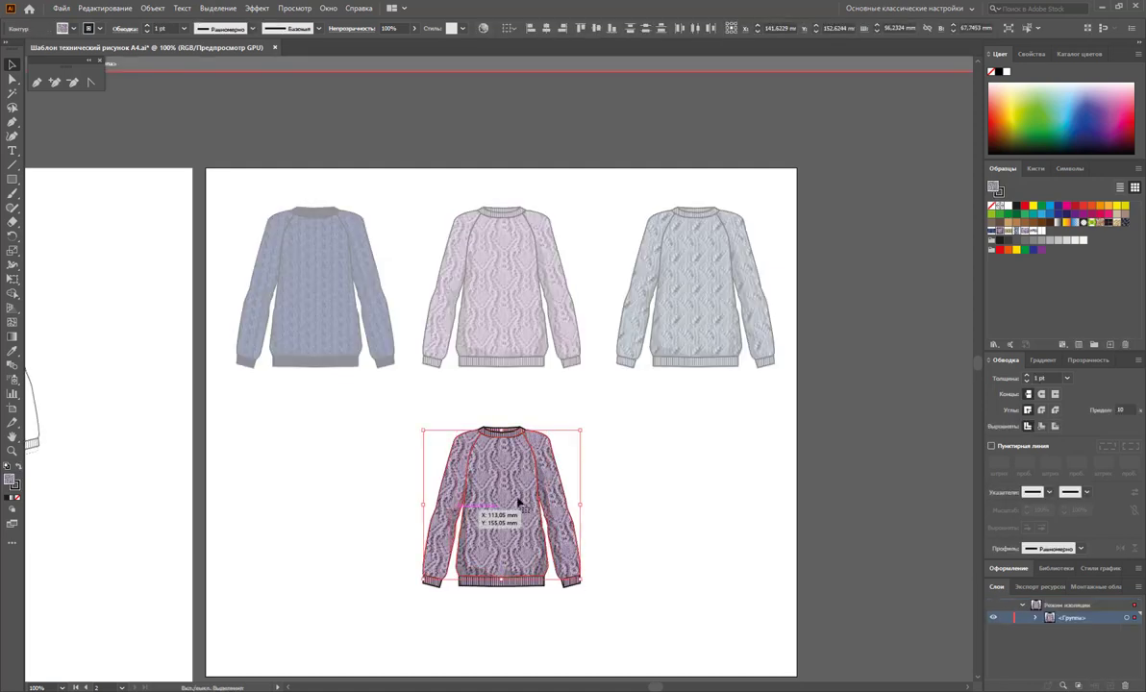
pyautogui.doubleClick(655, 491)
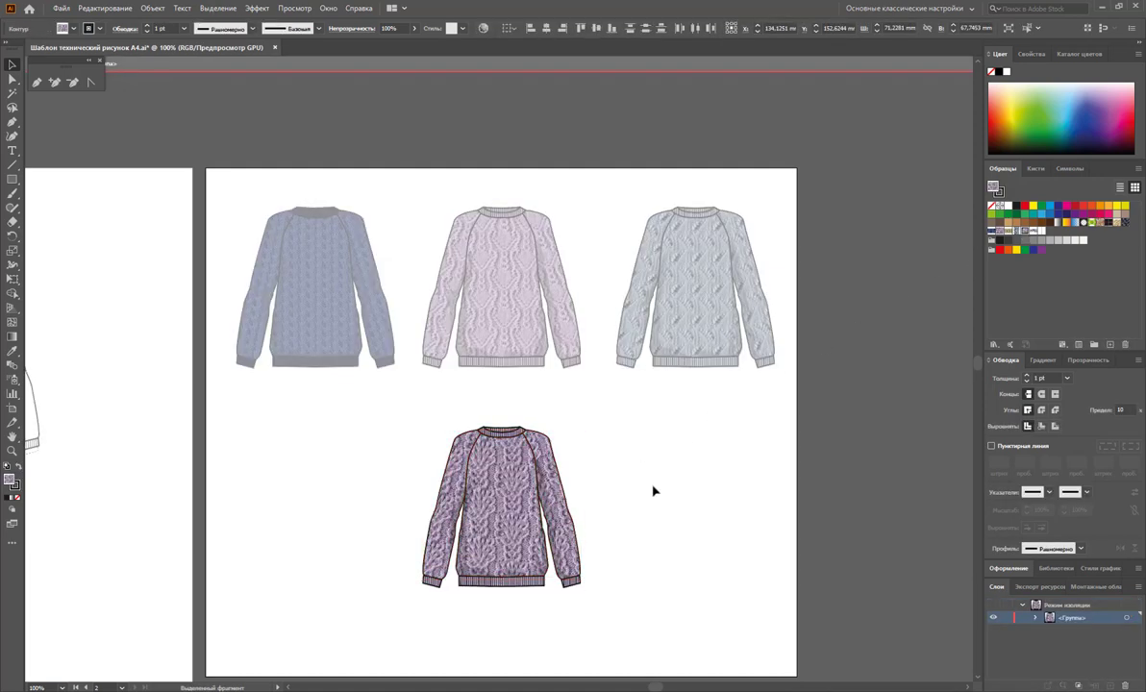
pyautogui.moveTo(478, 532); pyautogui.dragTo(662, 531)
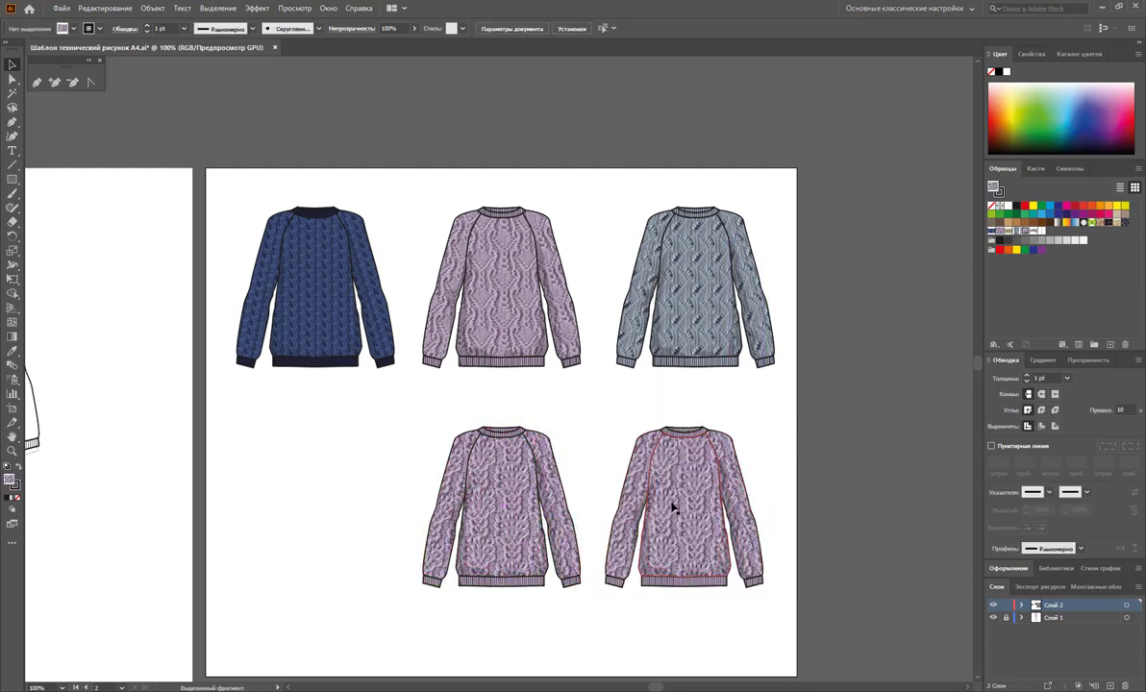
# Fill the bottom-right sweater's body and both sleeves with the grey cable-knit pattern
pyautogui.doubleClick(670, 503)
pyautogui.click(735, 496)
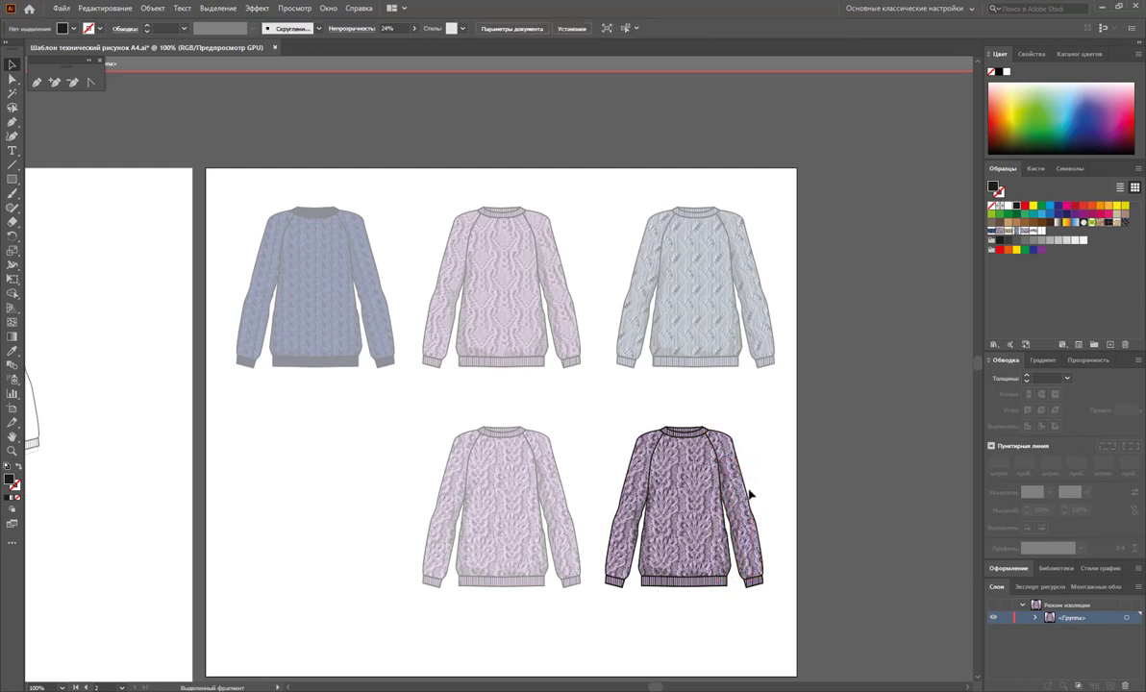
pyautogui.keyDown('shift'); pyautogui.click(673, 486); pyautogui.keyUp('shift')
pyautogui.keyDown('shift'); pyautogui.click(626, 495); pyautogui.keyUp('shift')
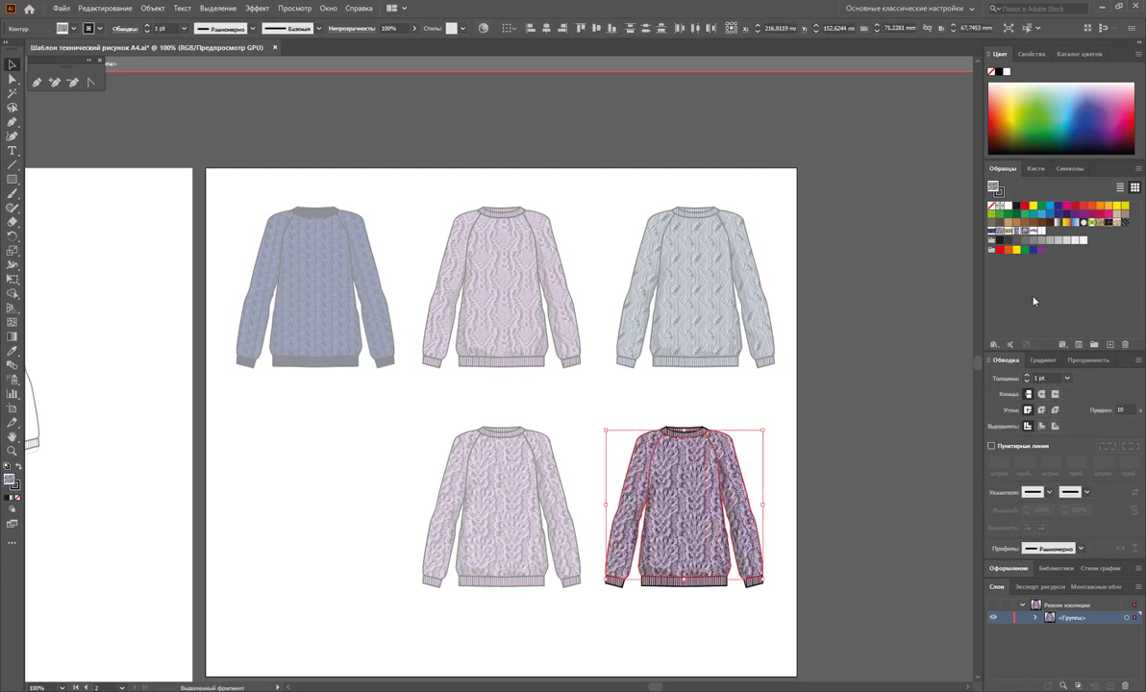
pyautogui.click(1034, 232)
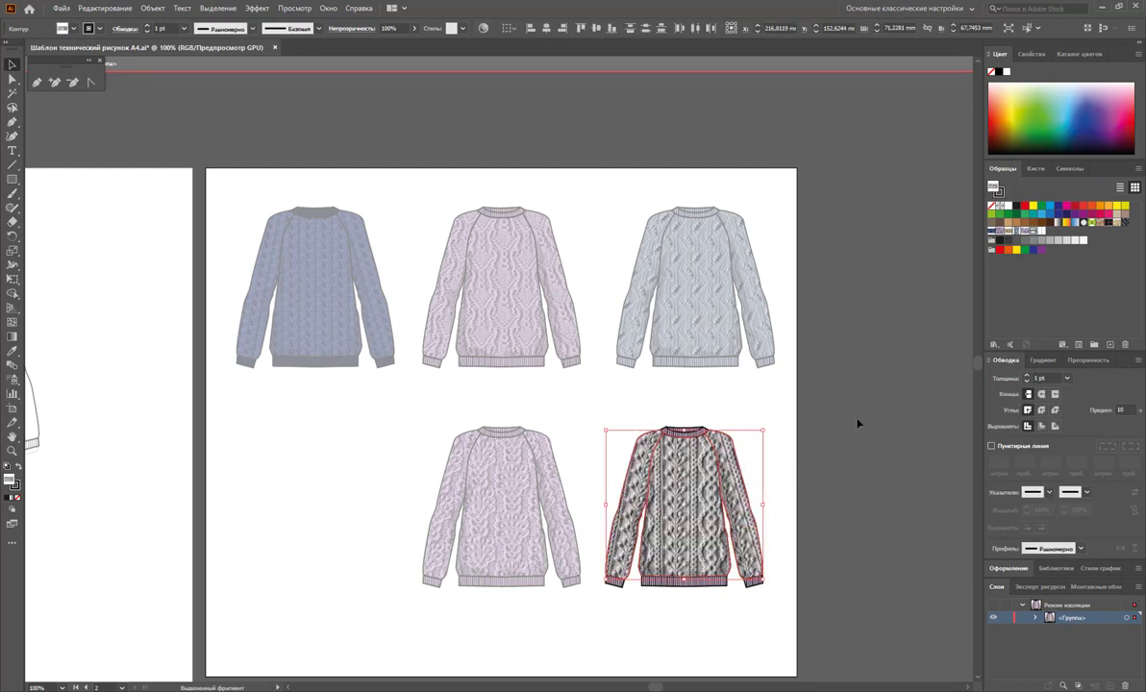
# Scale the grey knit pattern to 60% without resizing the sweater itself
pyautogui.doubleClick(12, 249)
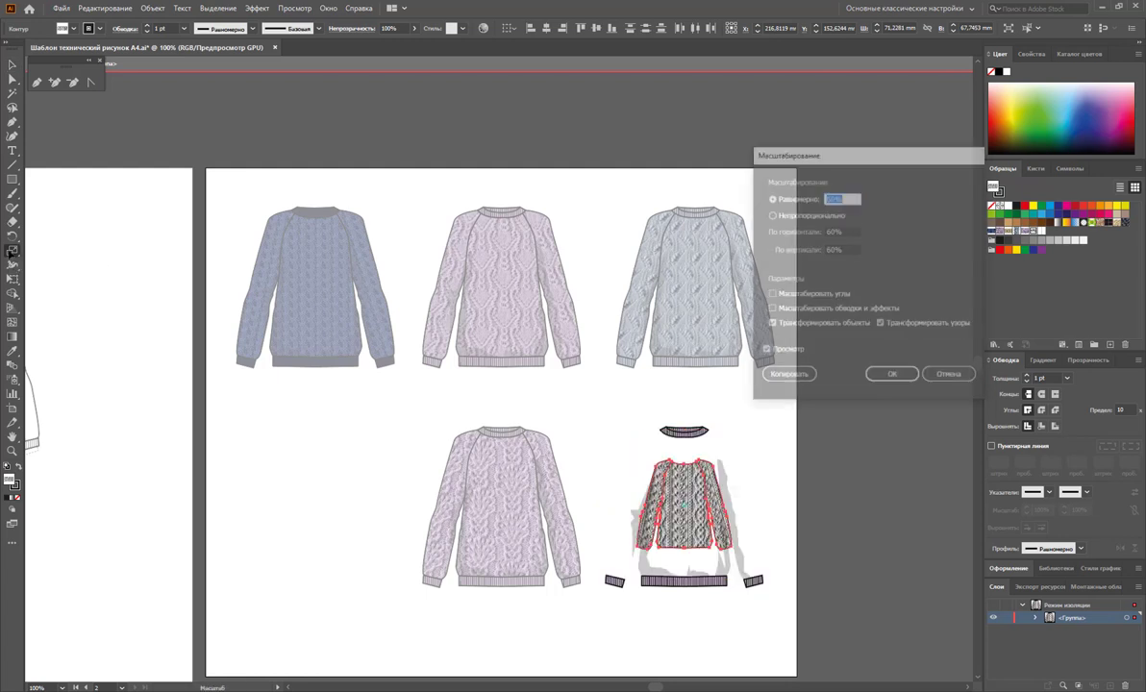
pyautogui.click(892, 376)
pyautogui.press('v')
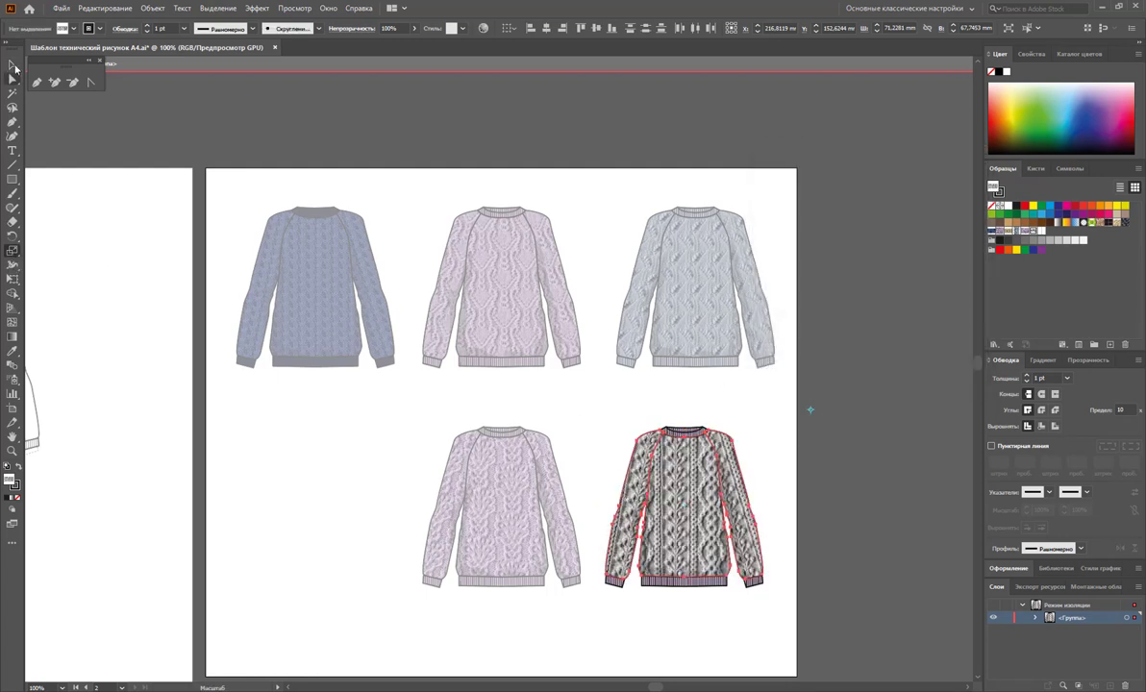
pyautogui.click(865, 427)
pyautogui.click(693, 454)
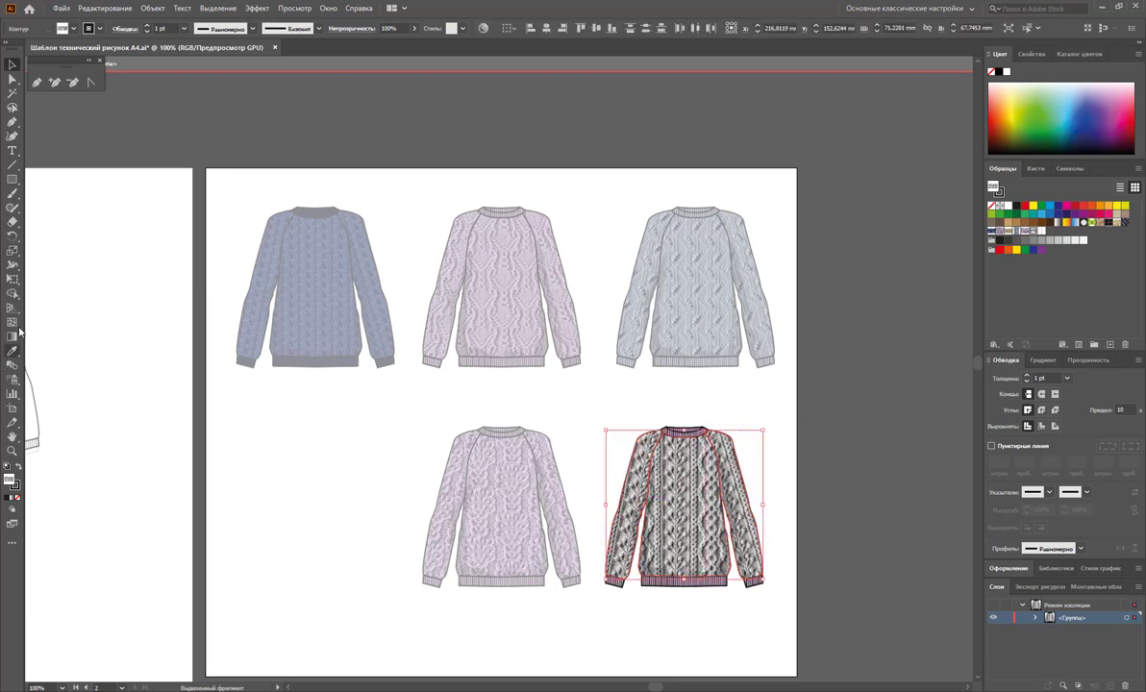
pyautogui.press('s')
pyautogui.press('Return')
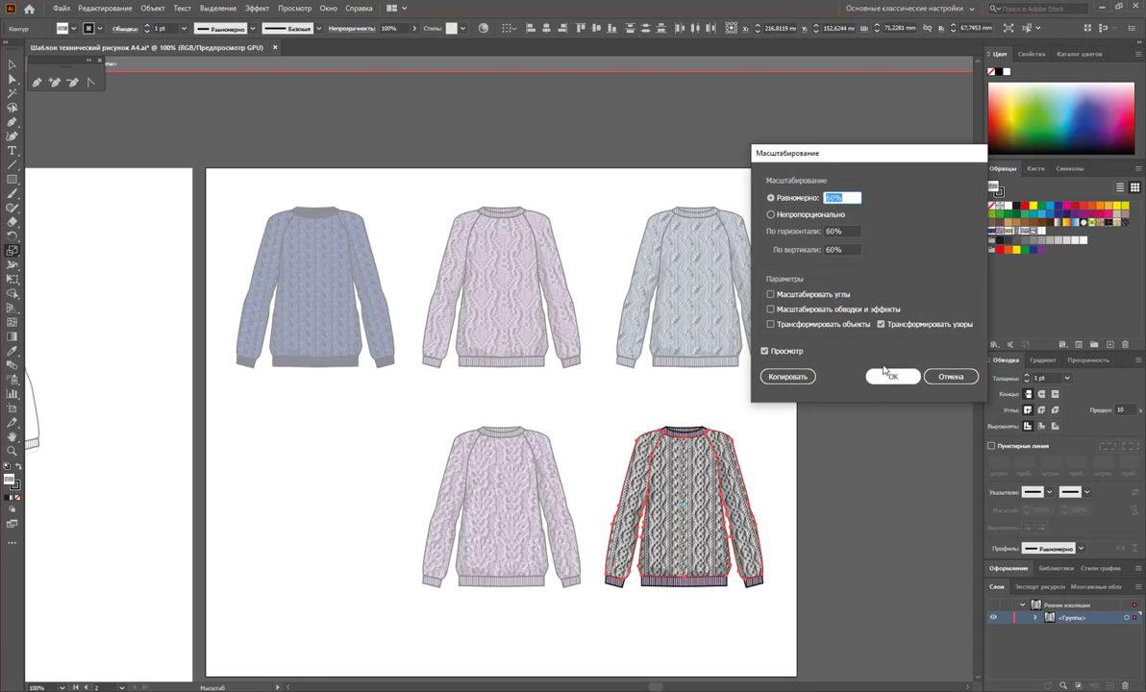
pyautogui.click(889, 376)
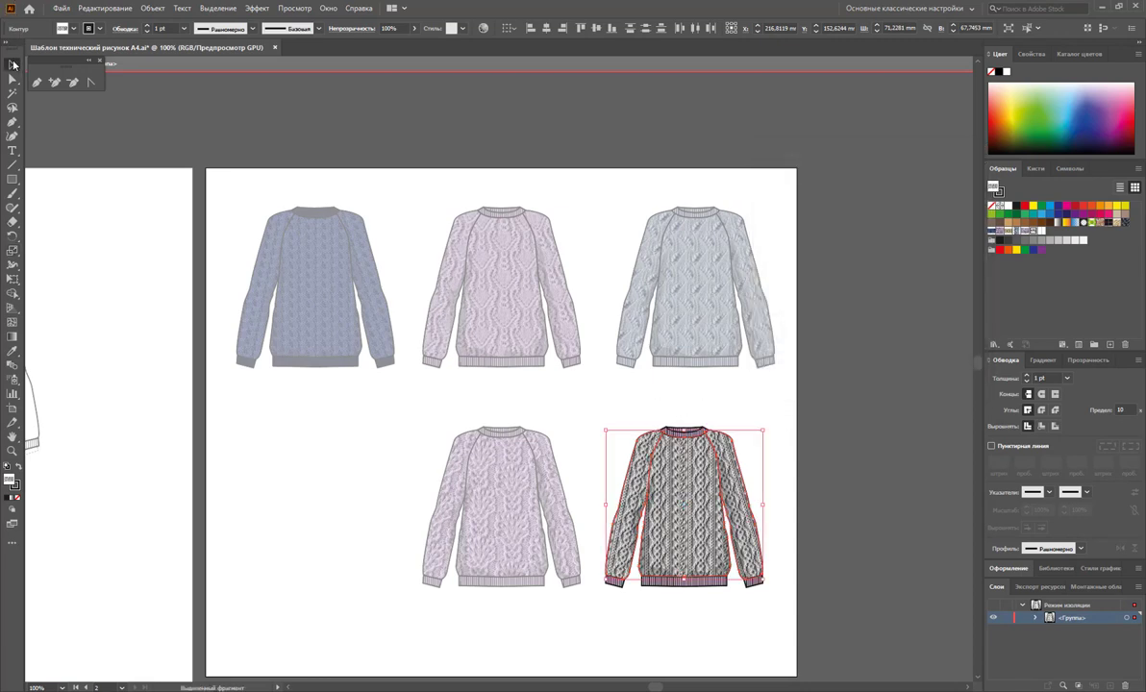
pyautogui.click(12, 64)
pyautogui.click(787, 396)
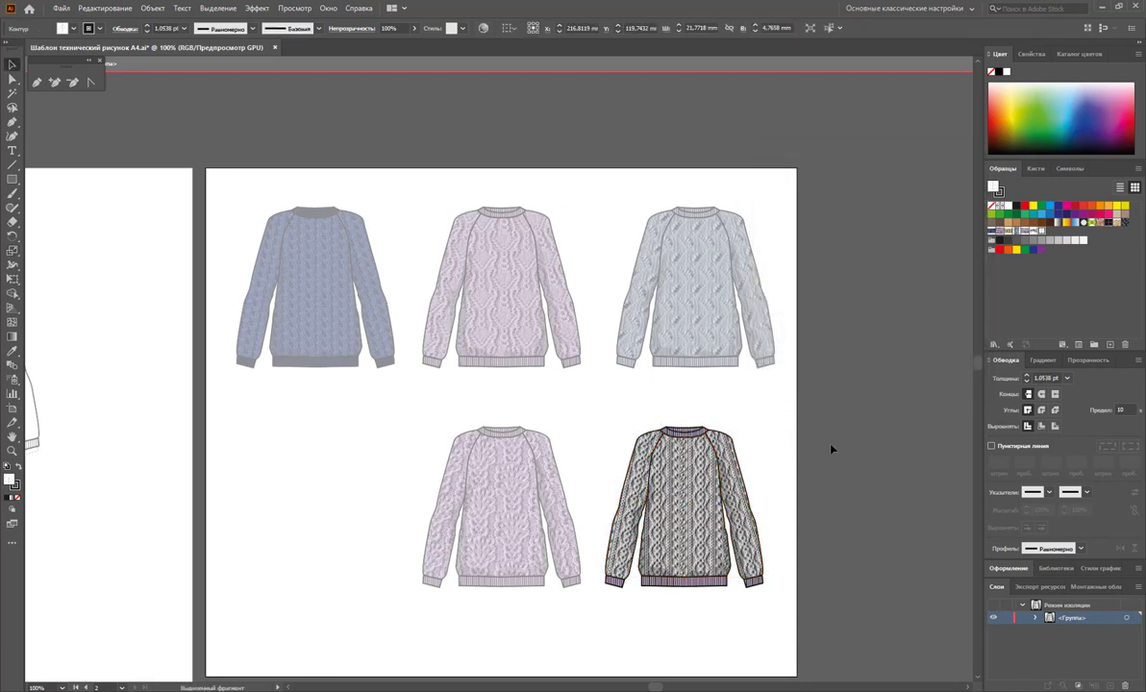
# Recolor the bottom-right sweater's trim to neutral grey with saturation 0 and brightness 61
pyautogui.doubleClick(773, 412)
pyautogui.click(684, 491)
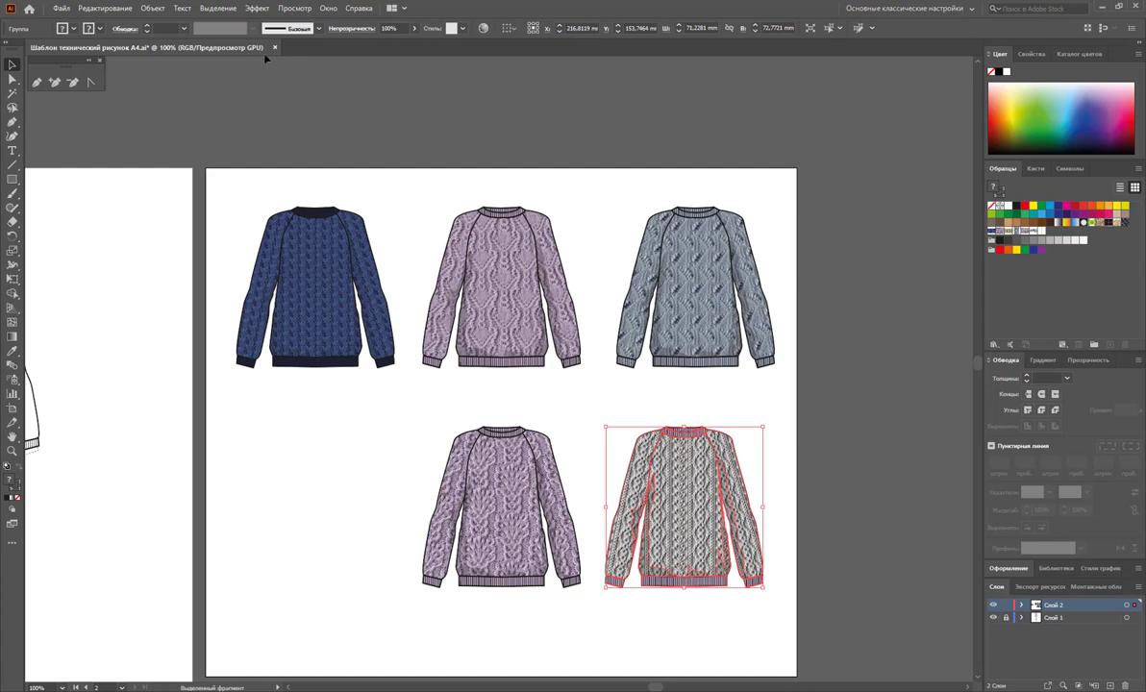
pyautogui.click(484, 28)
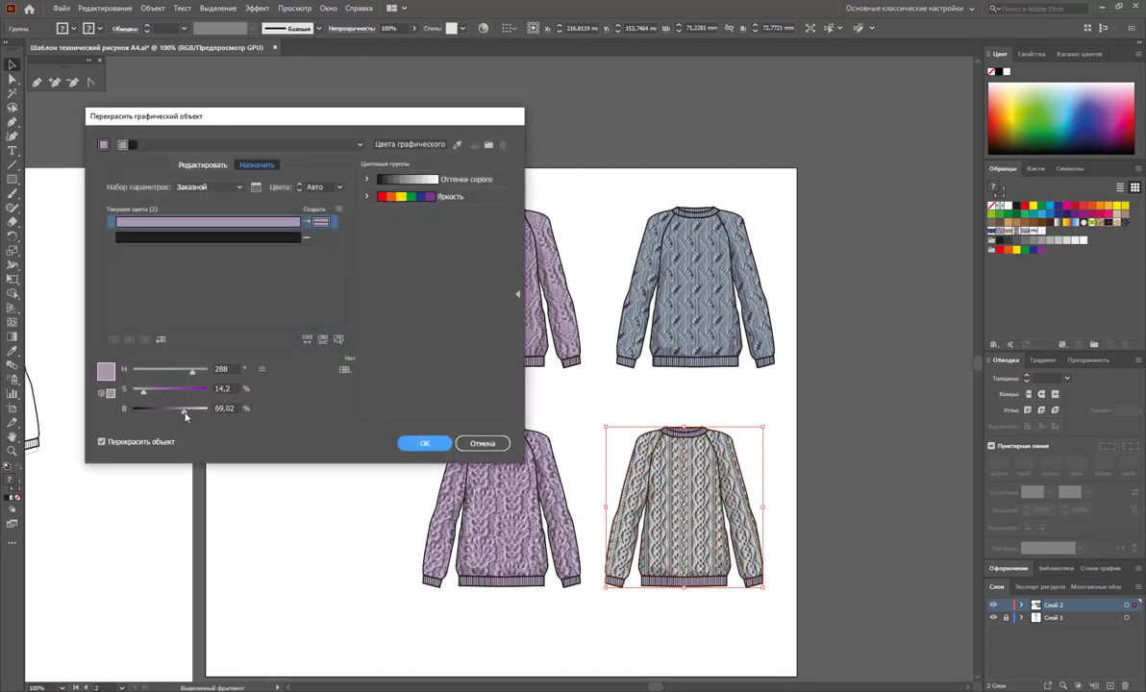
pyautogui.moveTo(184, 409); pyautogui.dragTo(196, 410)
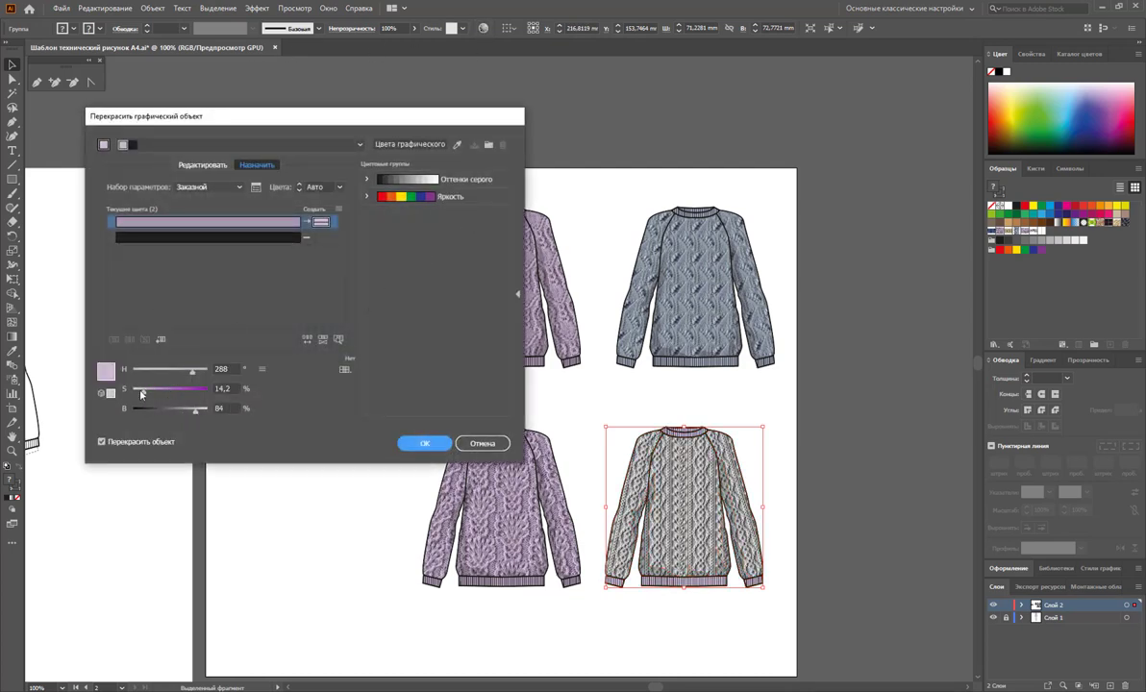
pyautogui.moveTo(196, 411); pyautogui.dragTo(134, 390)
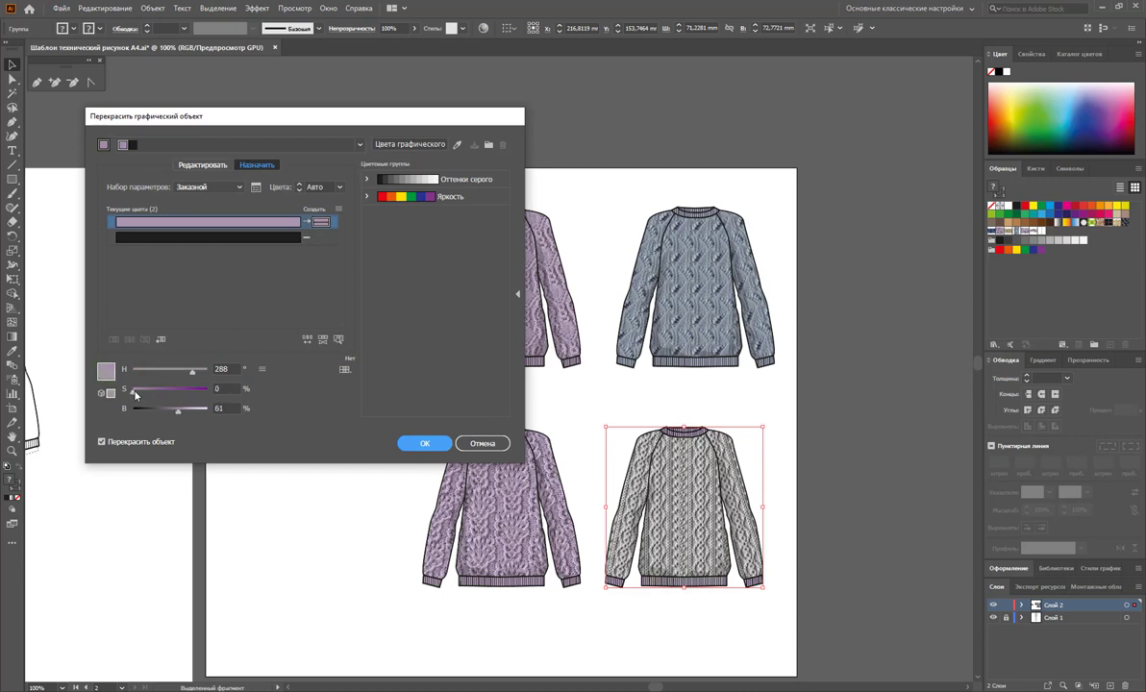
pyautogui.click(424, 443)
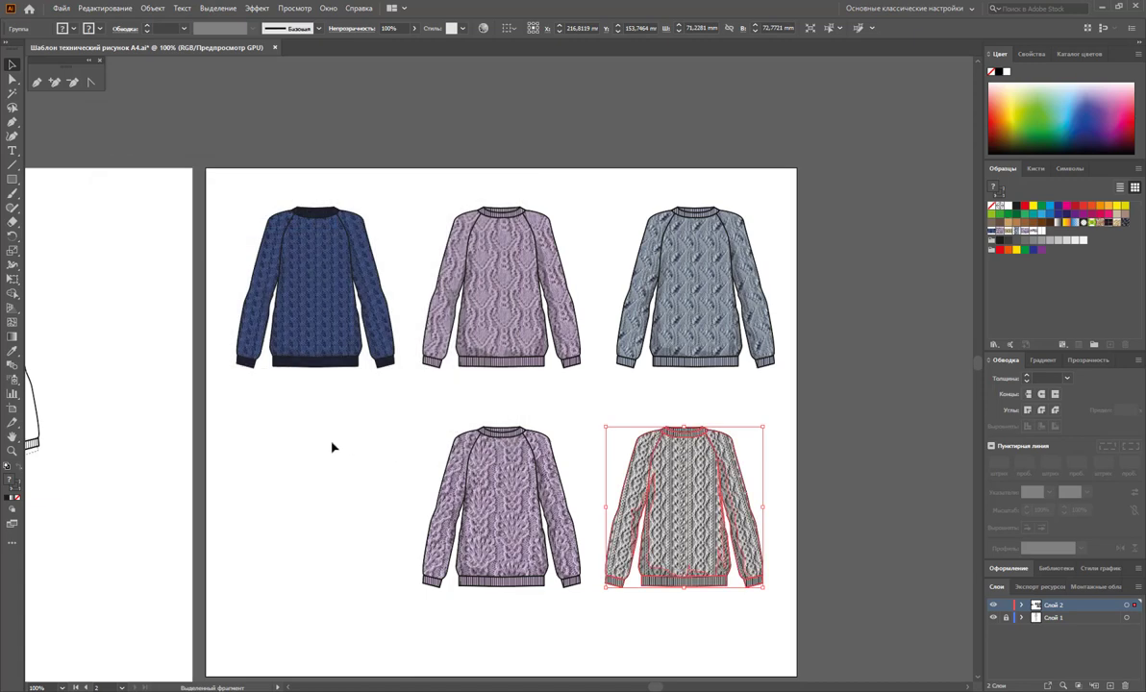
# Move both bottom-row sweaters left to centre them beneath the top row
pyautogui.moveTo(363, 406); pyautogui.dragTo(755, 621)
pyautogui.moveTo(678, 537); pyautogui.dragTo(593, 538)
pyautogui.click(728, 535)
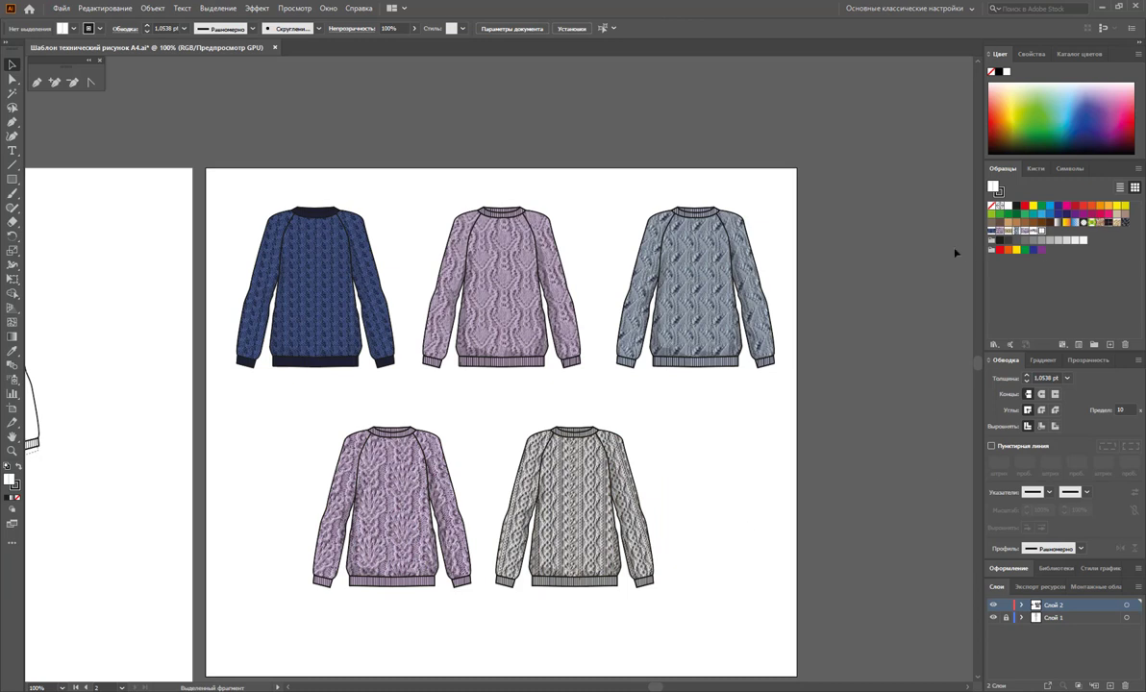
pyautogui.moveTo(927, 220); pyautogui.dragTo(877, 221)
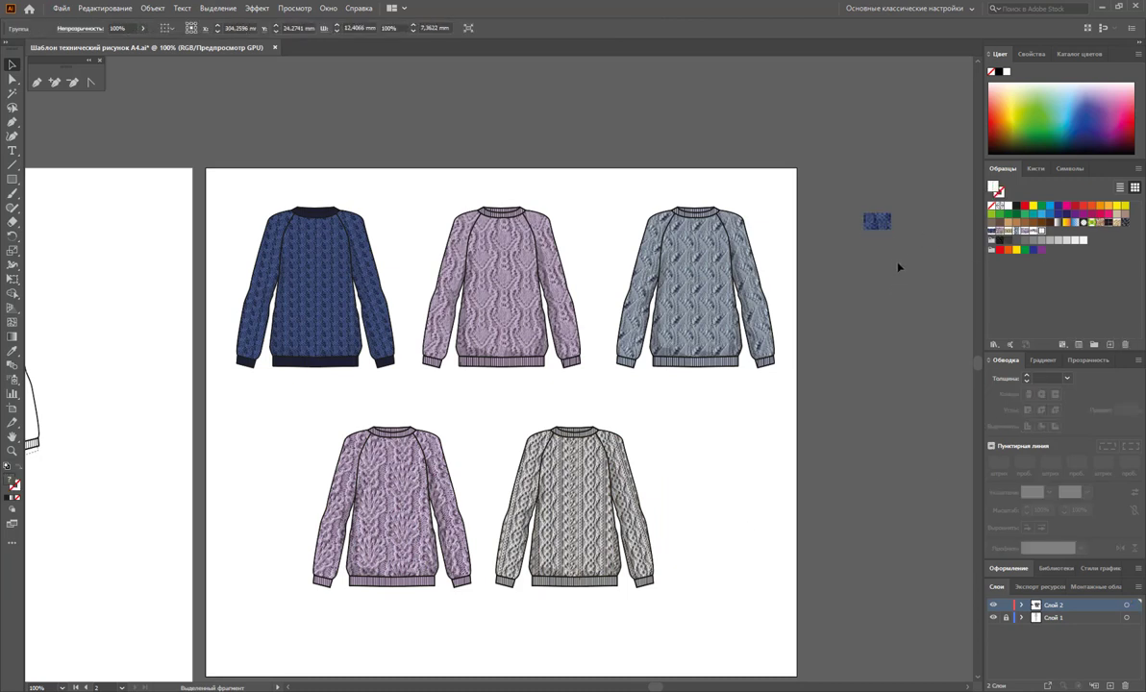
pyautogui.press('Delete')
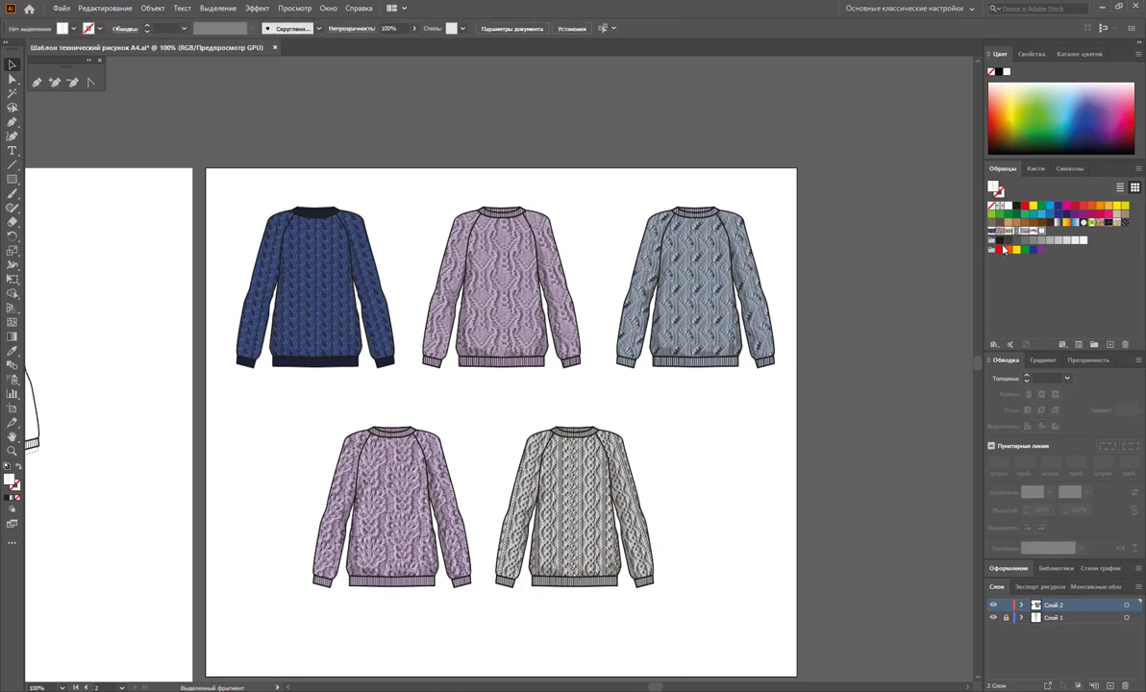
pyautogui.moveTo(1008, 231); pyautogui.dragTo(856, 289)
pyautogui.click(886, 411)
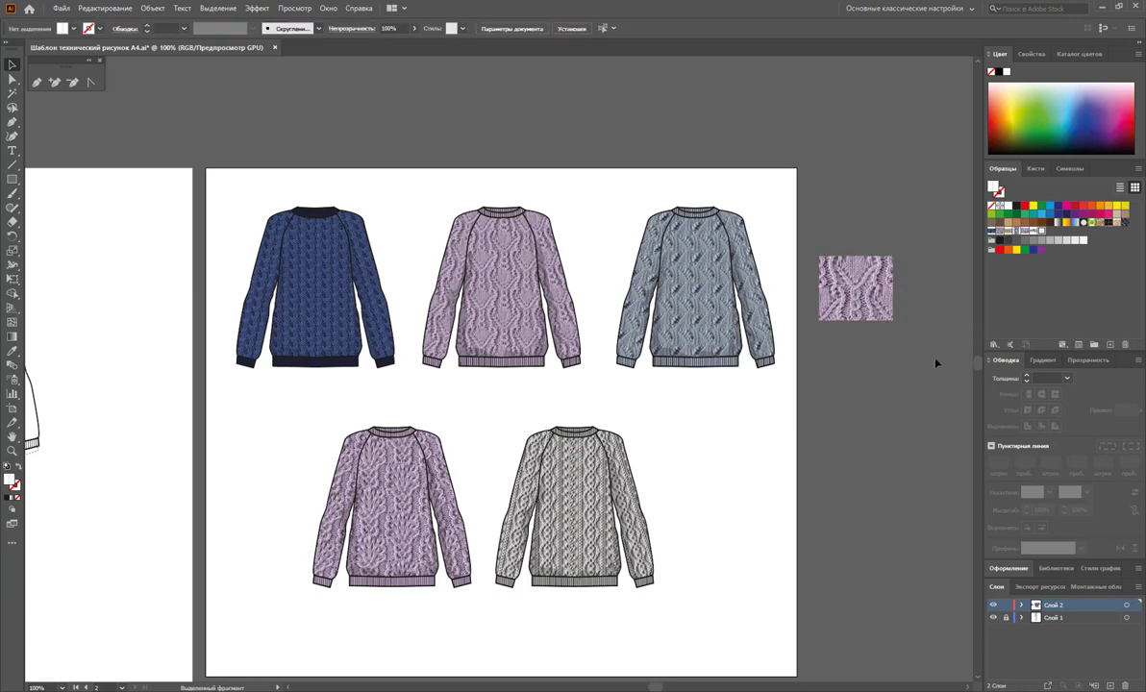
pyautogui.moveTo(936, 364); pyautogui.dragTo(809, 236)
pyautogui.press('Delete')
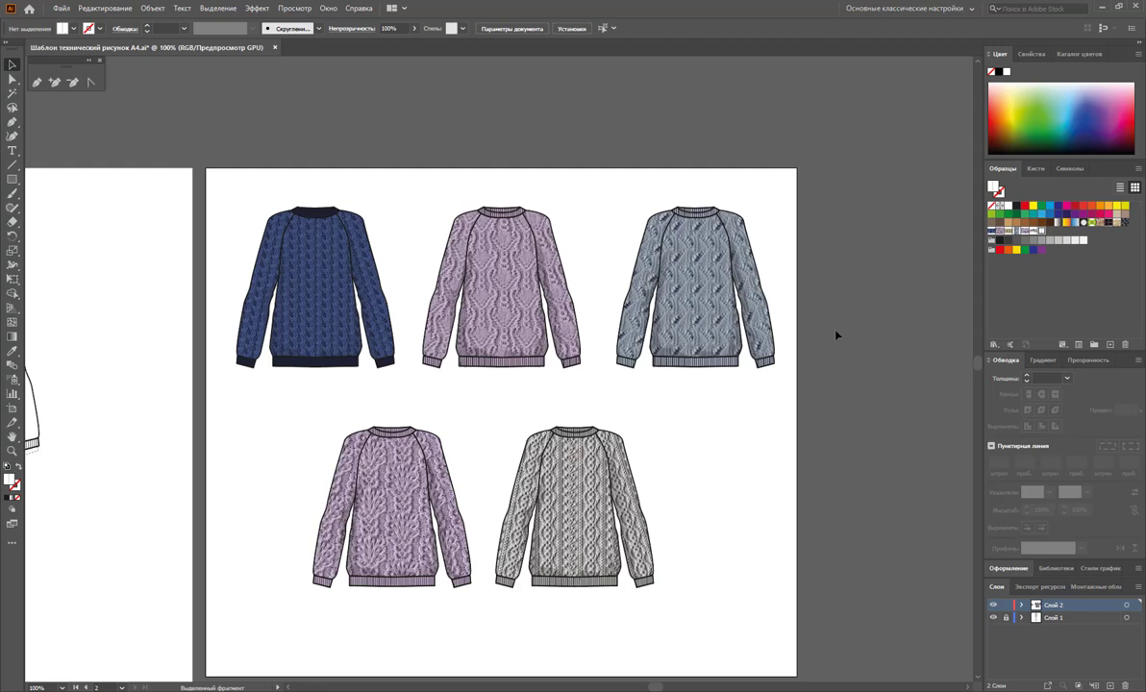
pyautogui.scroll(-2, 827, 327)
# Zoom out to show both artboards, then zoom and pan over the five-sweater page
pyautogui.press('z')
pyautogui.keyDown('alt'); pyautogui.click(344, 379); pyautogui.keyUp('alt')
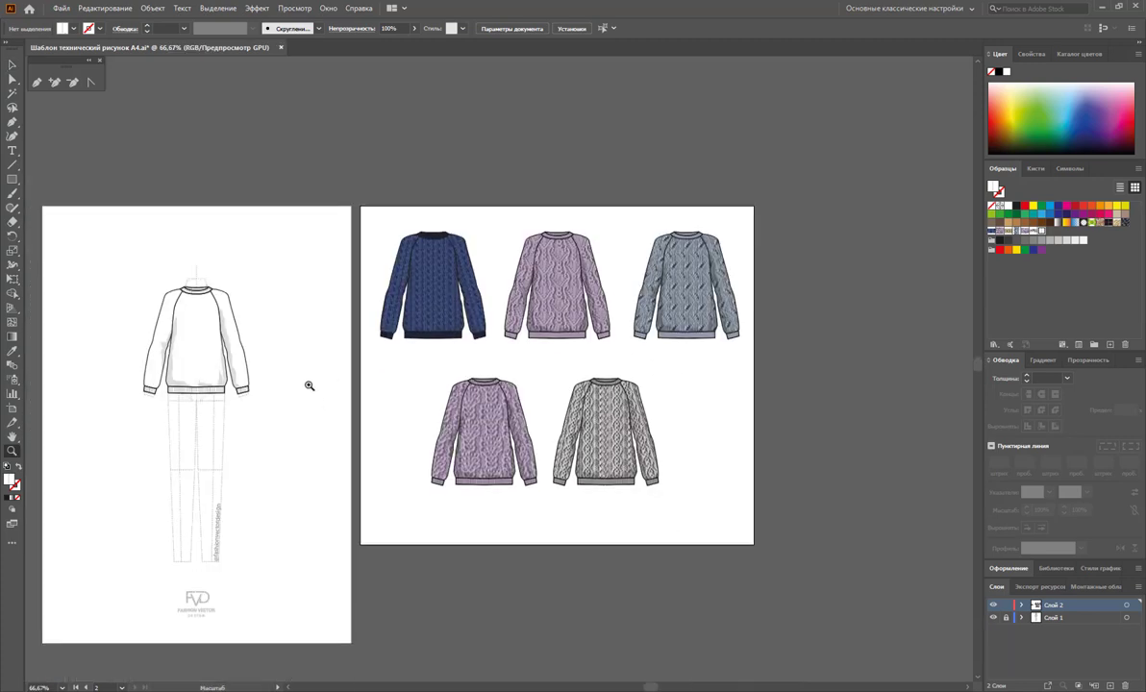
pyautogui.moveTo(327, 385); pyautogui.dragTo(629, 506)
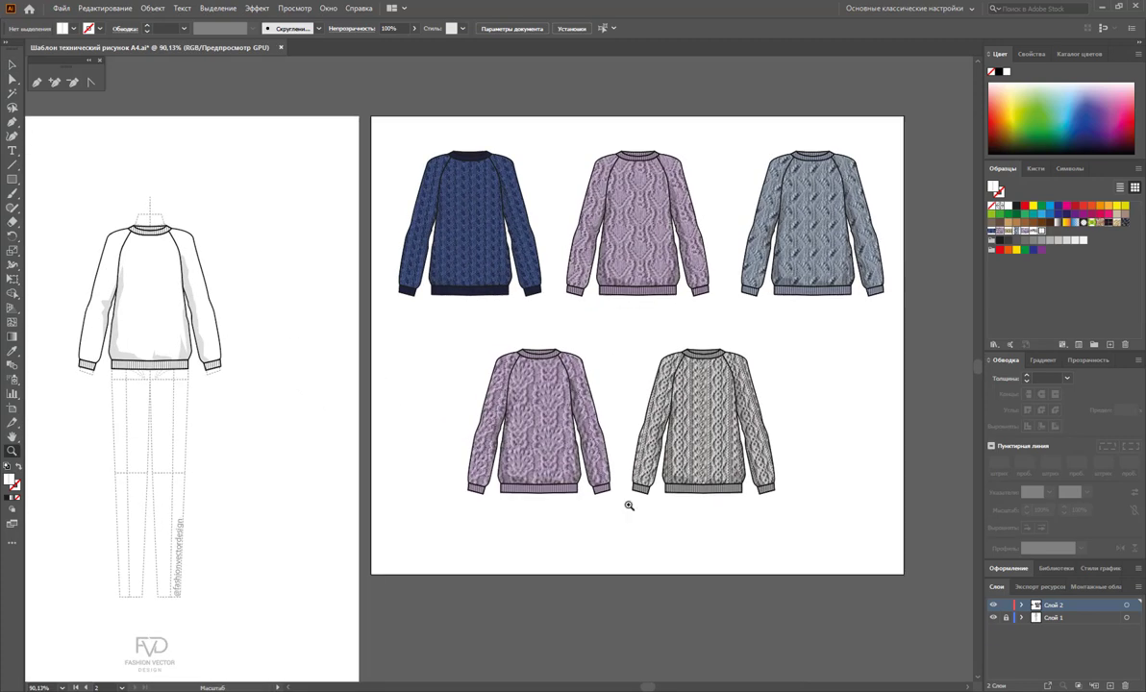
pyautogui.hscroll(-2, 602, 641)
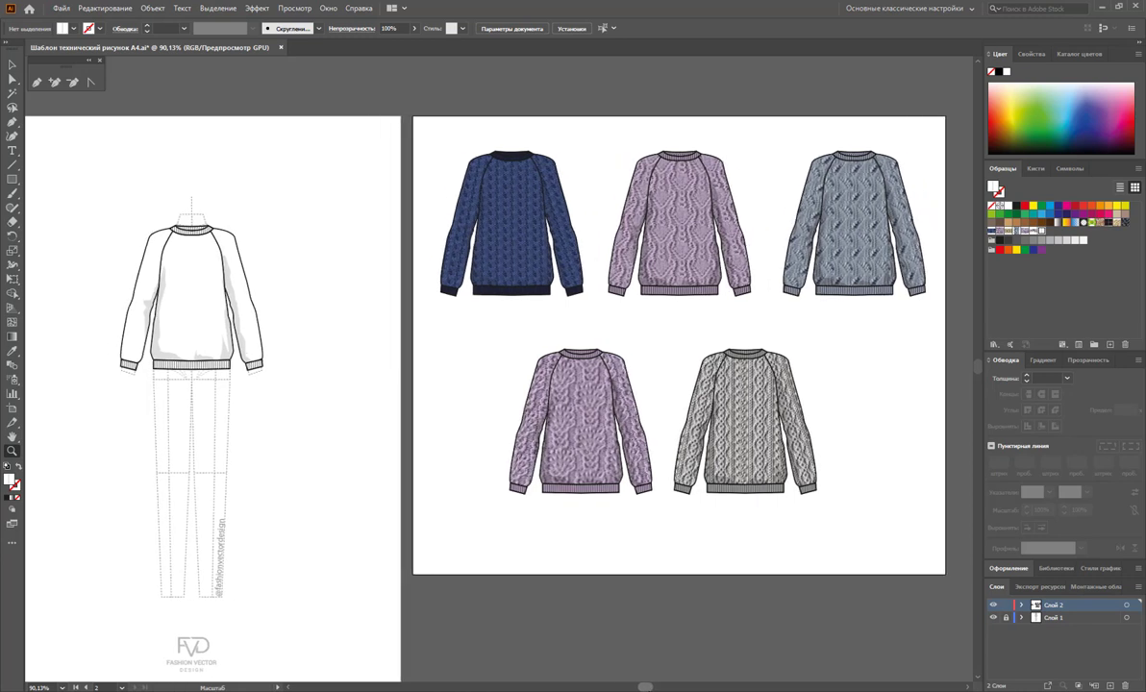
pyautogui.hscroll(1, 698, 601)
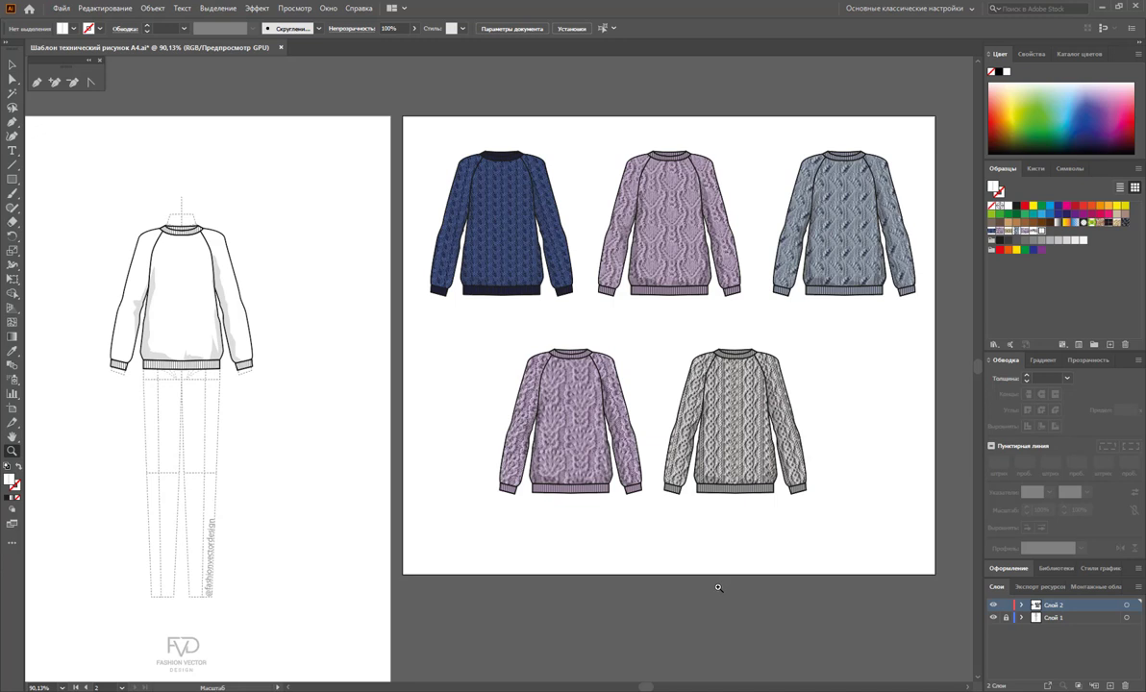
pyautogui.scroll(-1, 719, 588)
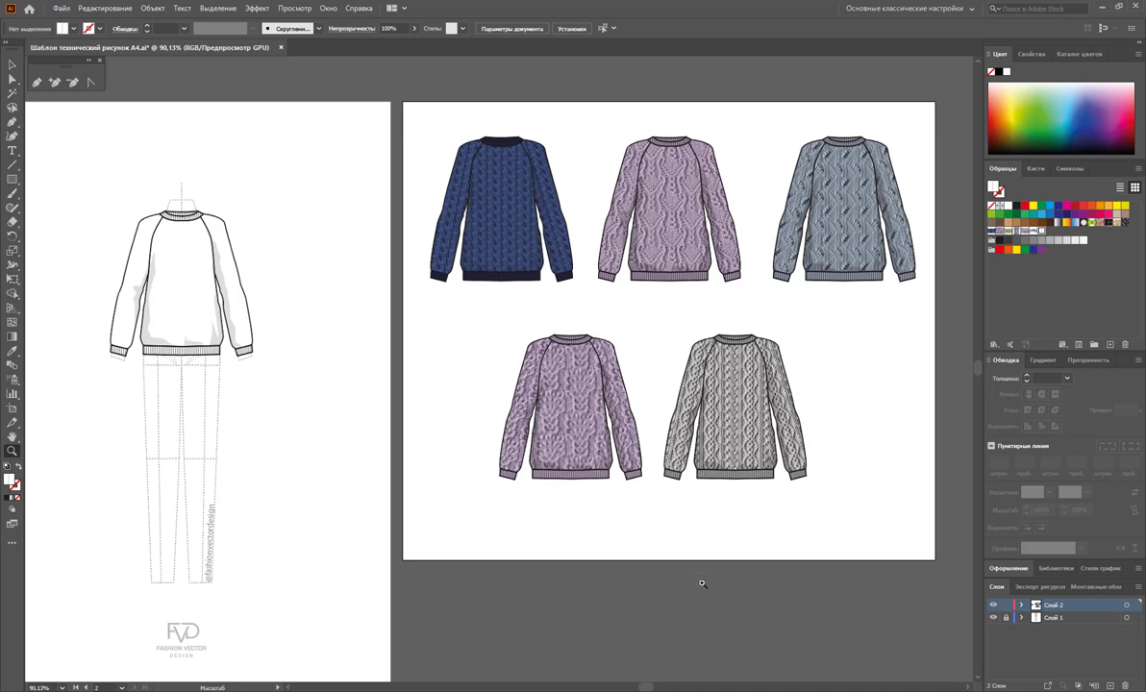
pyautogui.scroll(-1, 690, 554)
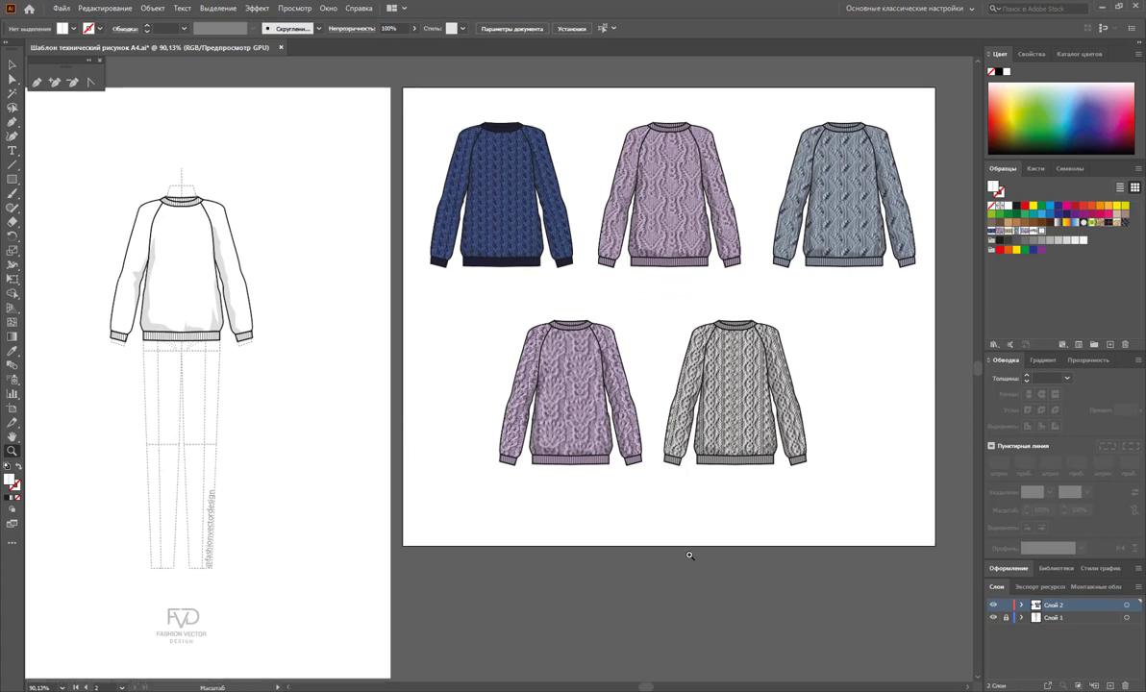